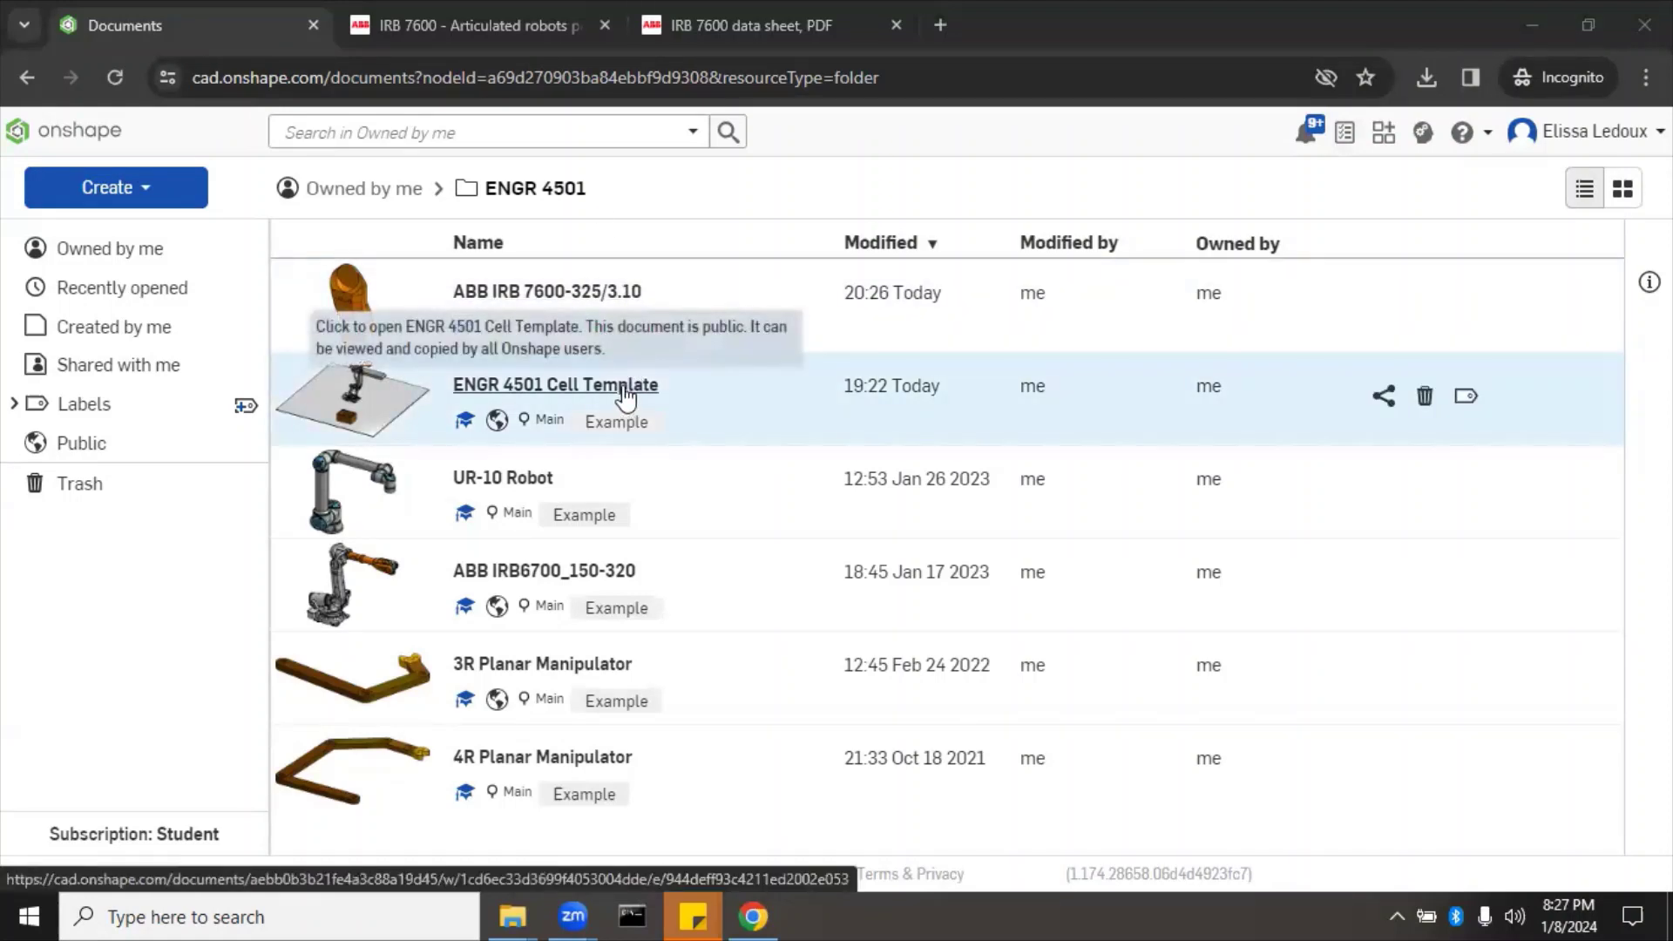
# Copy the ENGR 4501 Cell Template workspace to a new document named "Student Cell Check"
pyautogui.rightClick(625, 396)
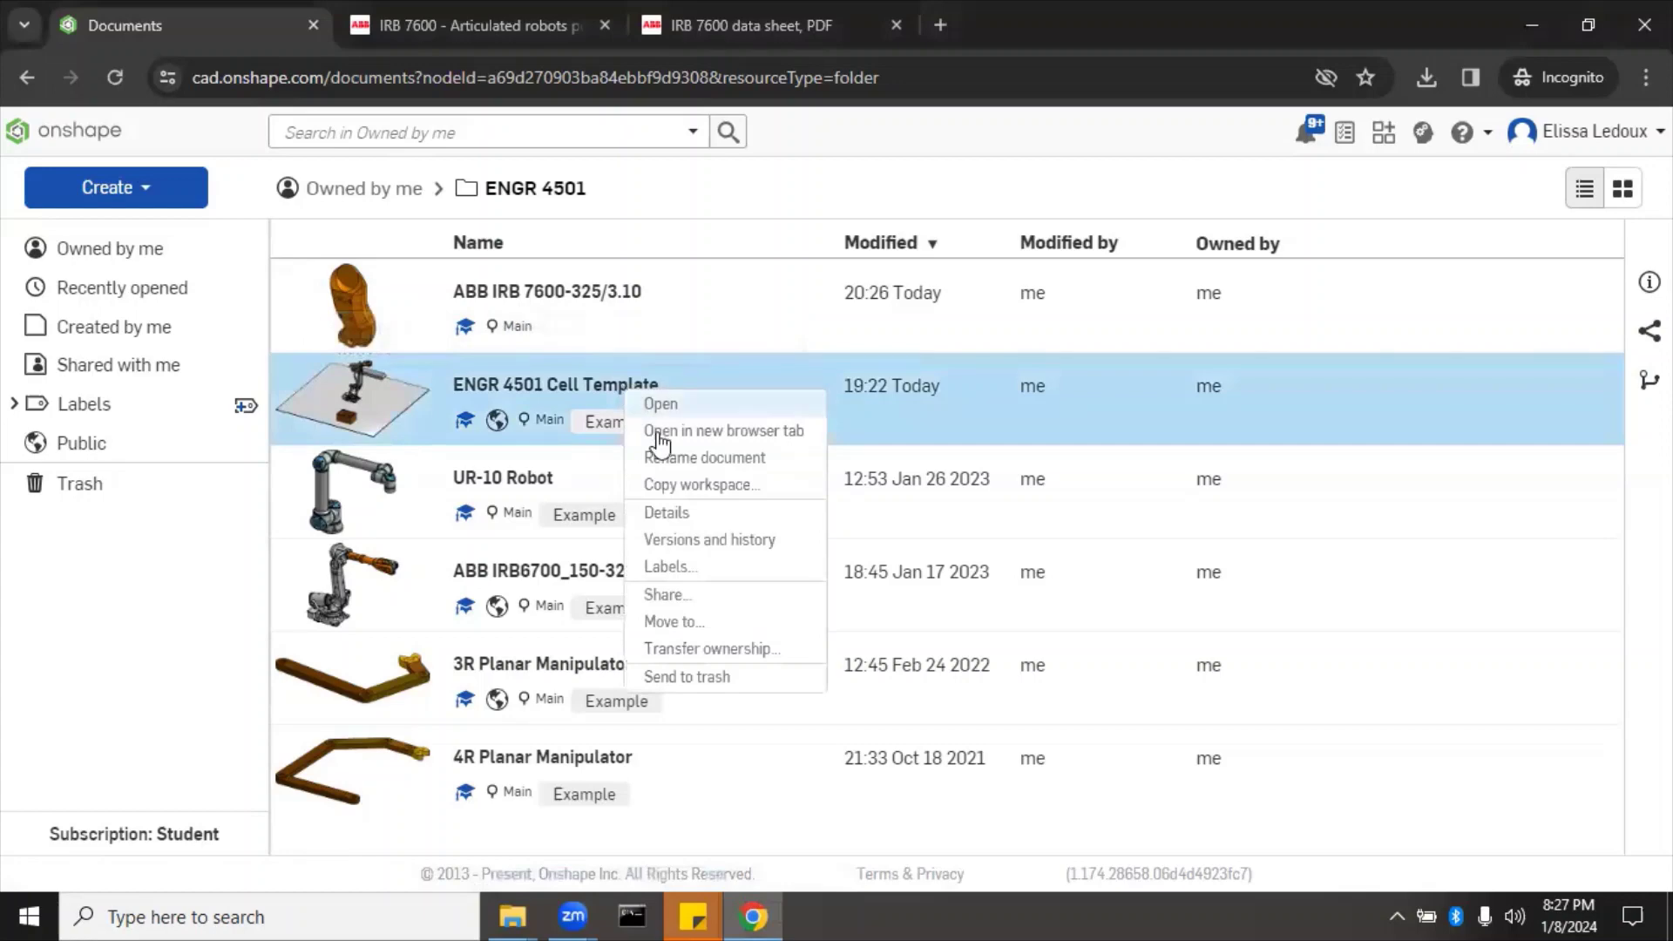
pyautogui.click(691, 486)
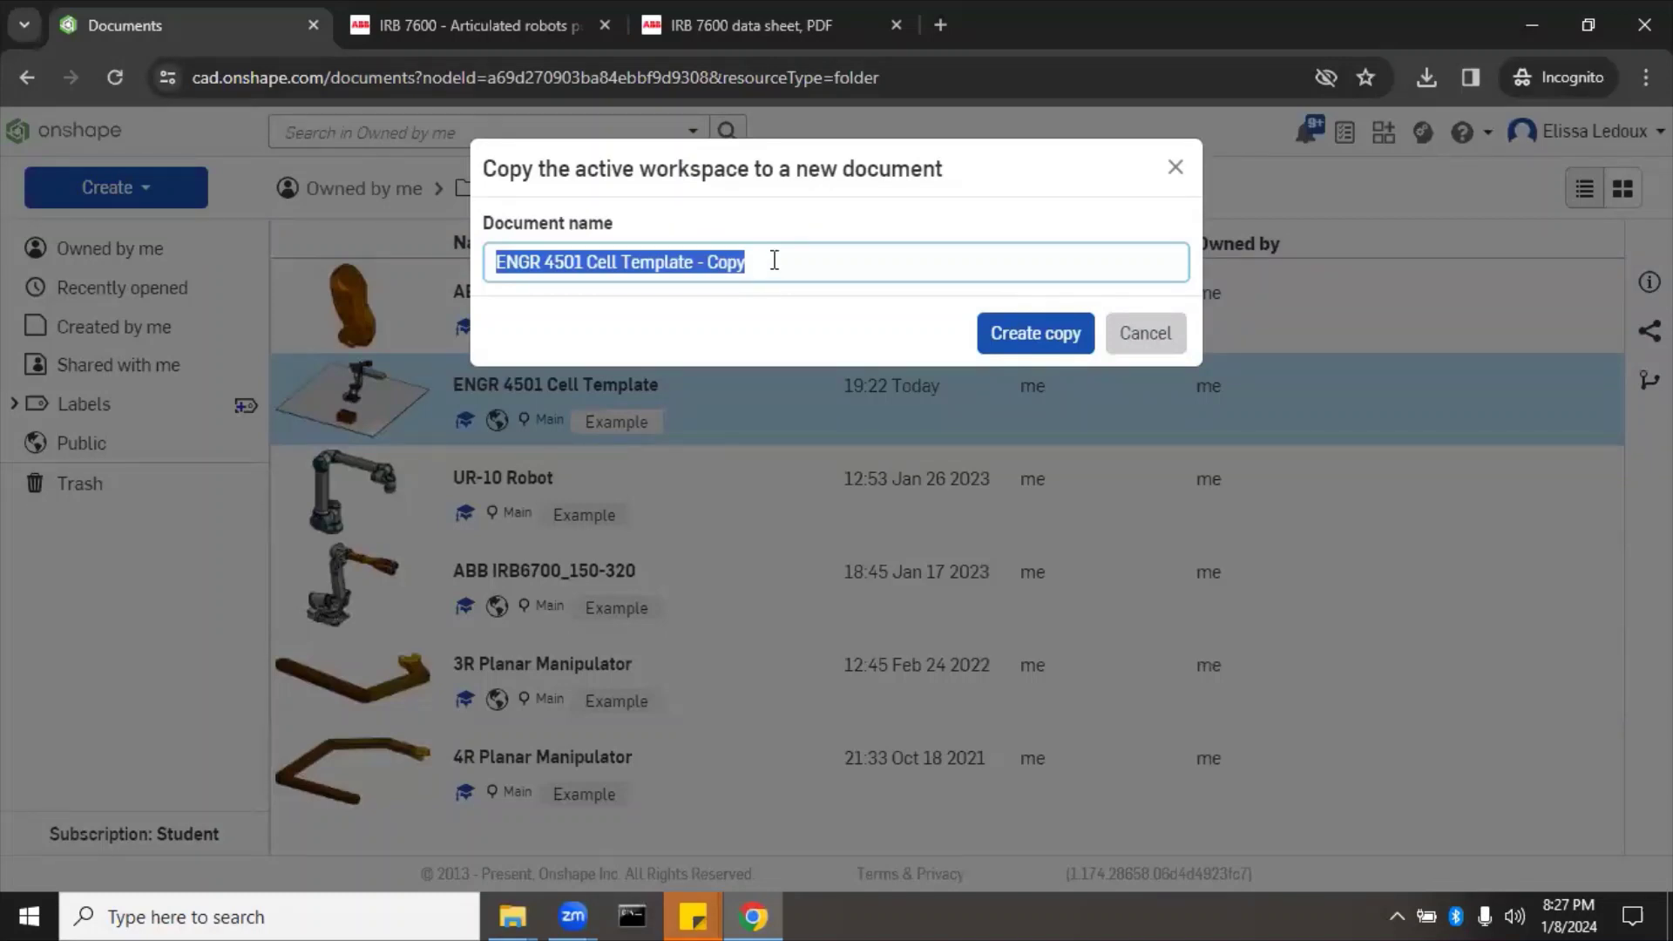
pyautogui.write('Student')
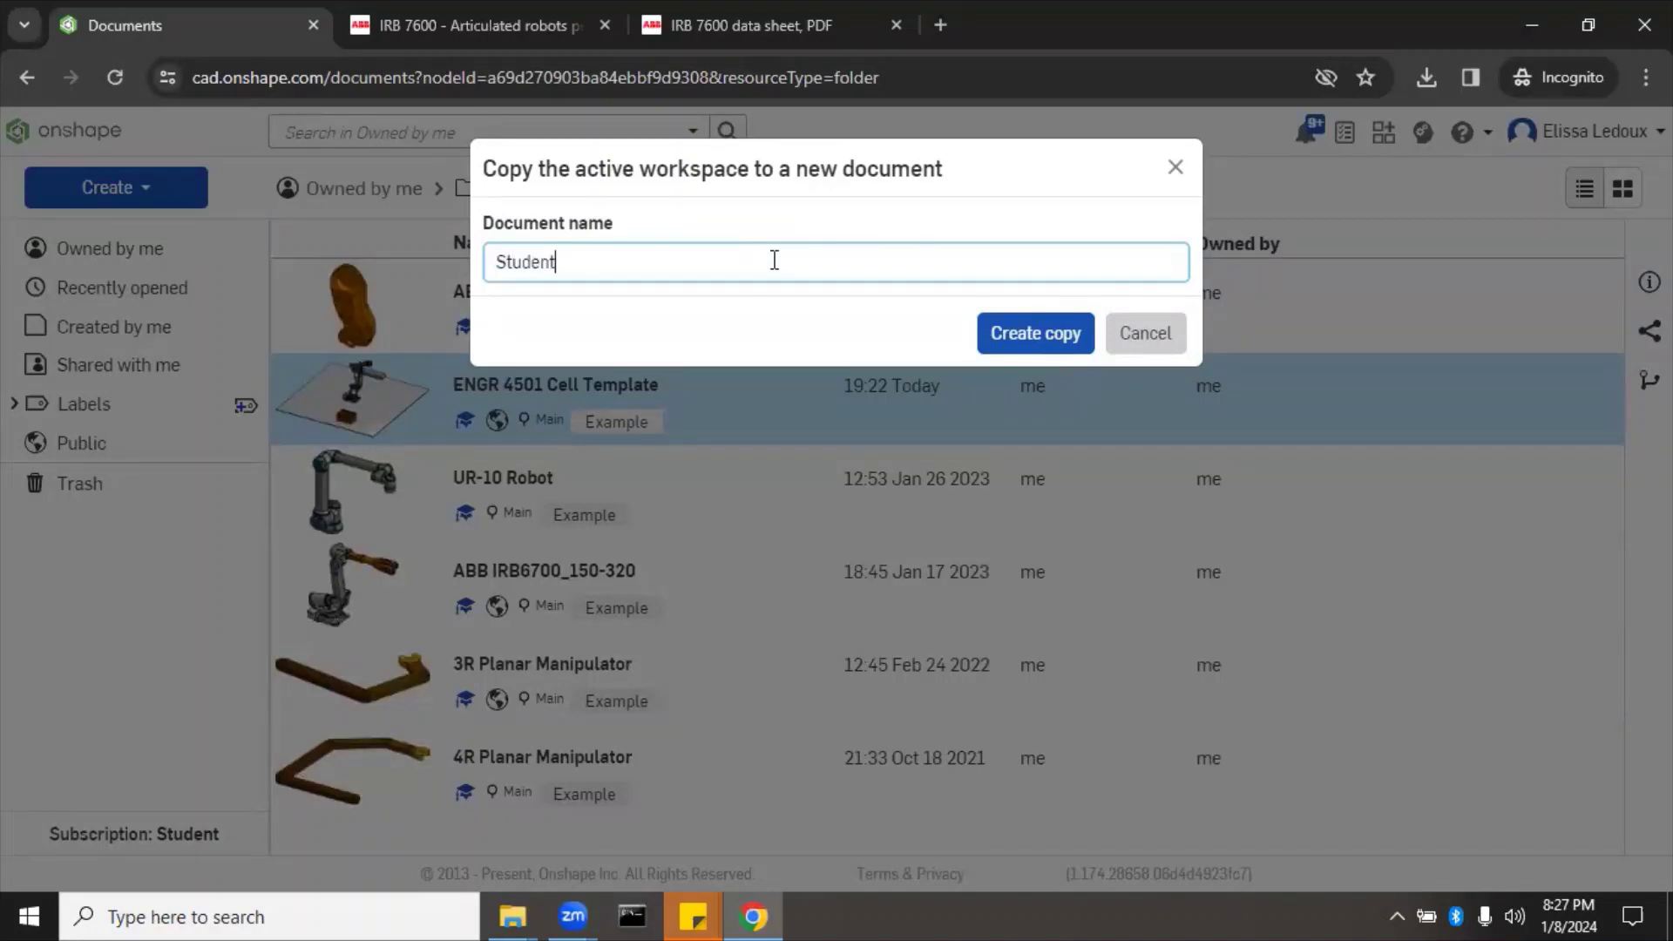
pyautogui.write(' Cell Check')
pyautogui.click(1001, 344)
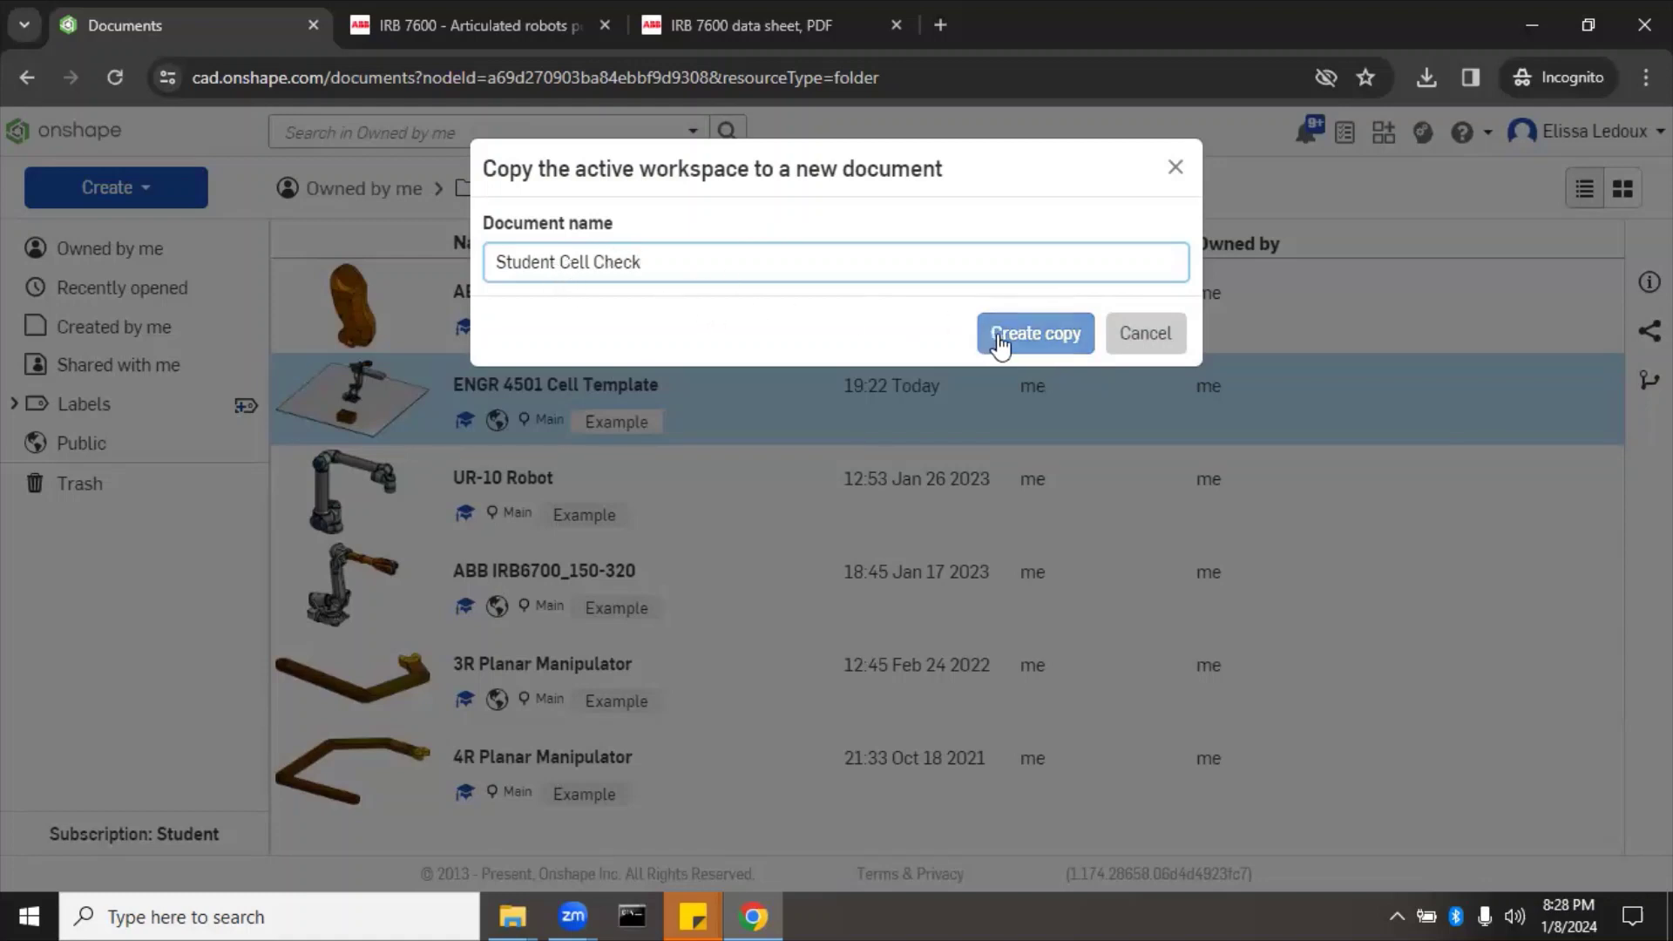
pyautogui.click(999, 344)
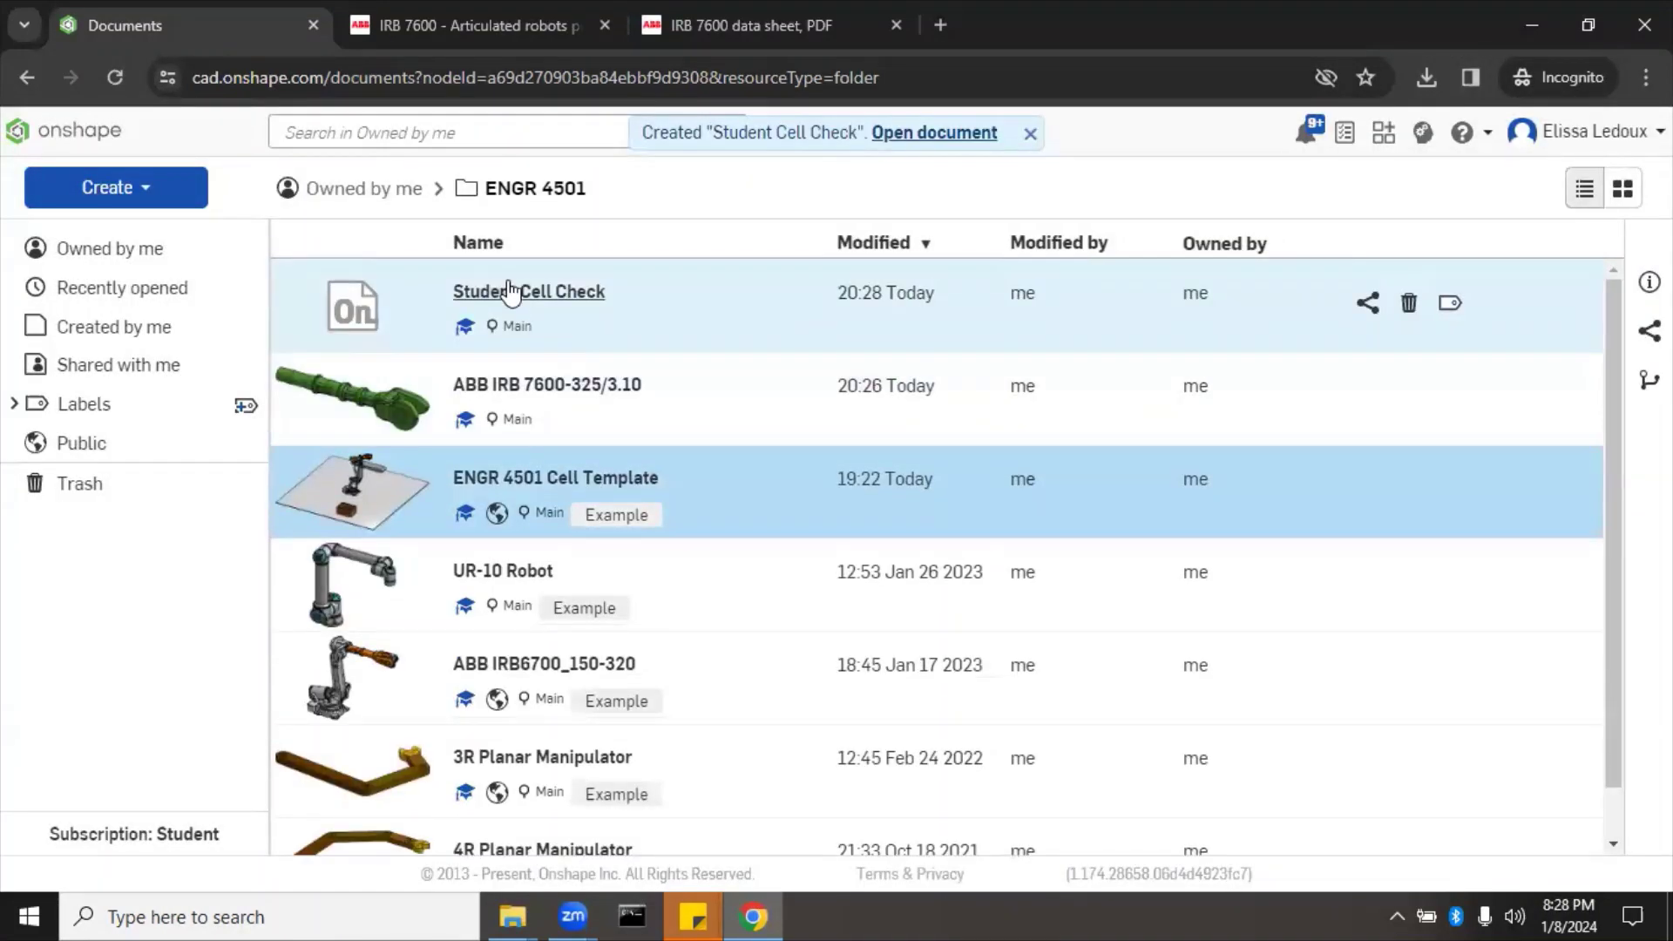
# Open the Student Cell Check document and display its Cell assembly
pyautogui.click(511, 293)
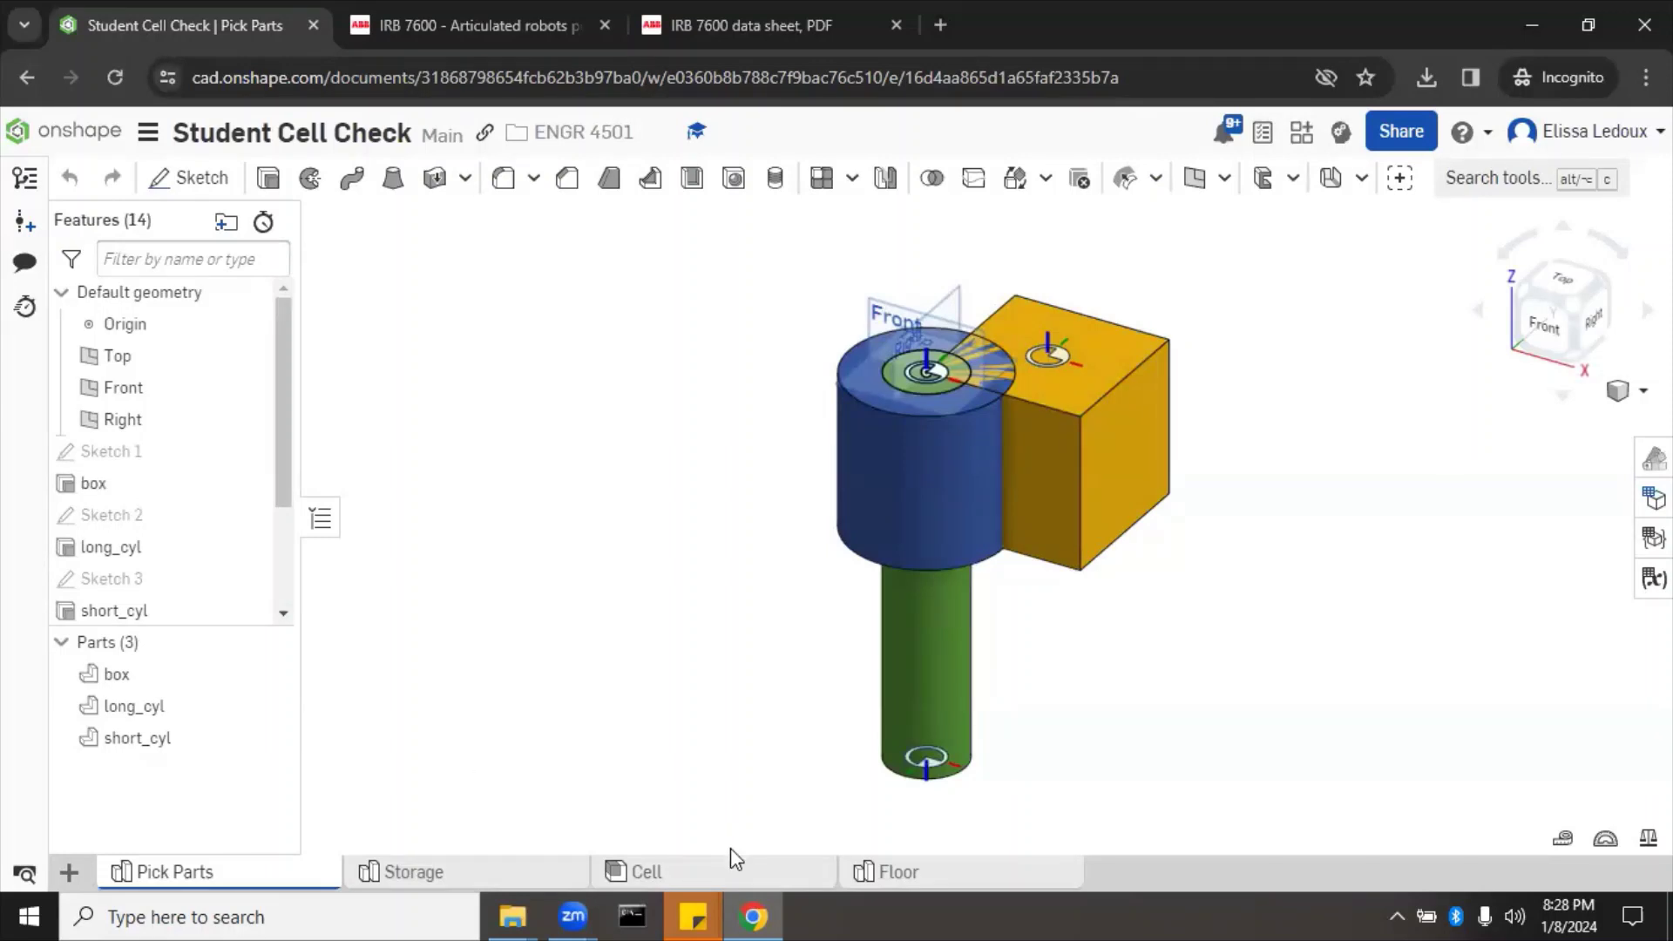
pyautogui.click(704, 875)
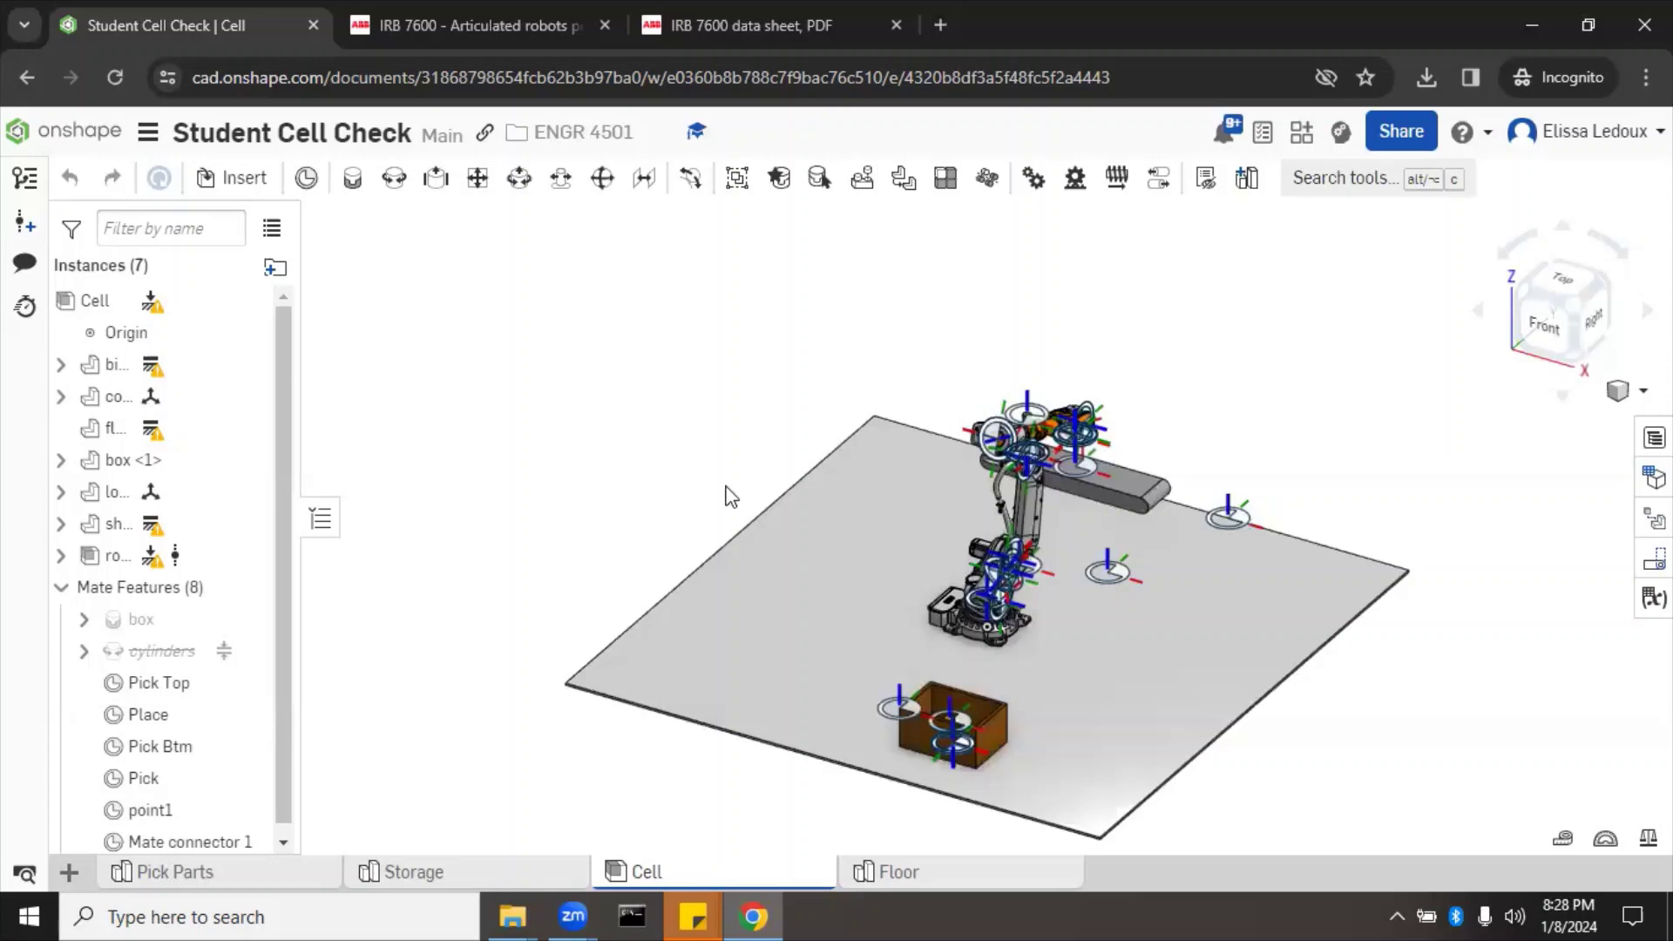
pyautogui.moveTo(553, 452); pyautogui.dragTo(586, 469, button='right')
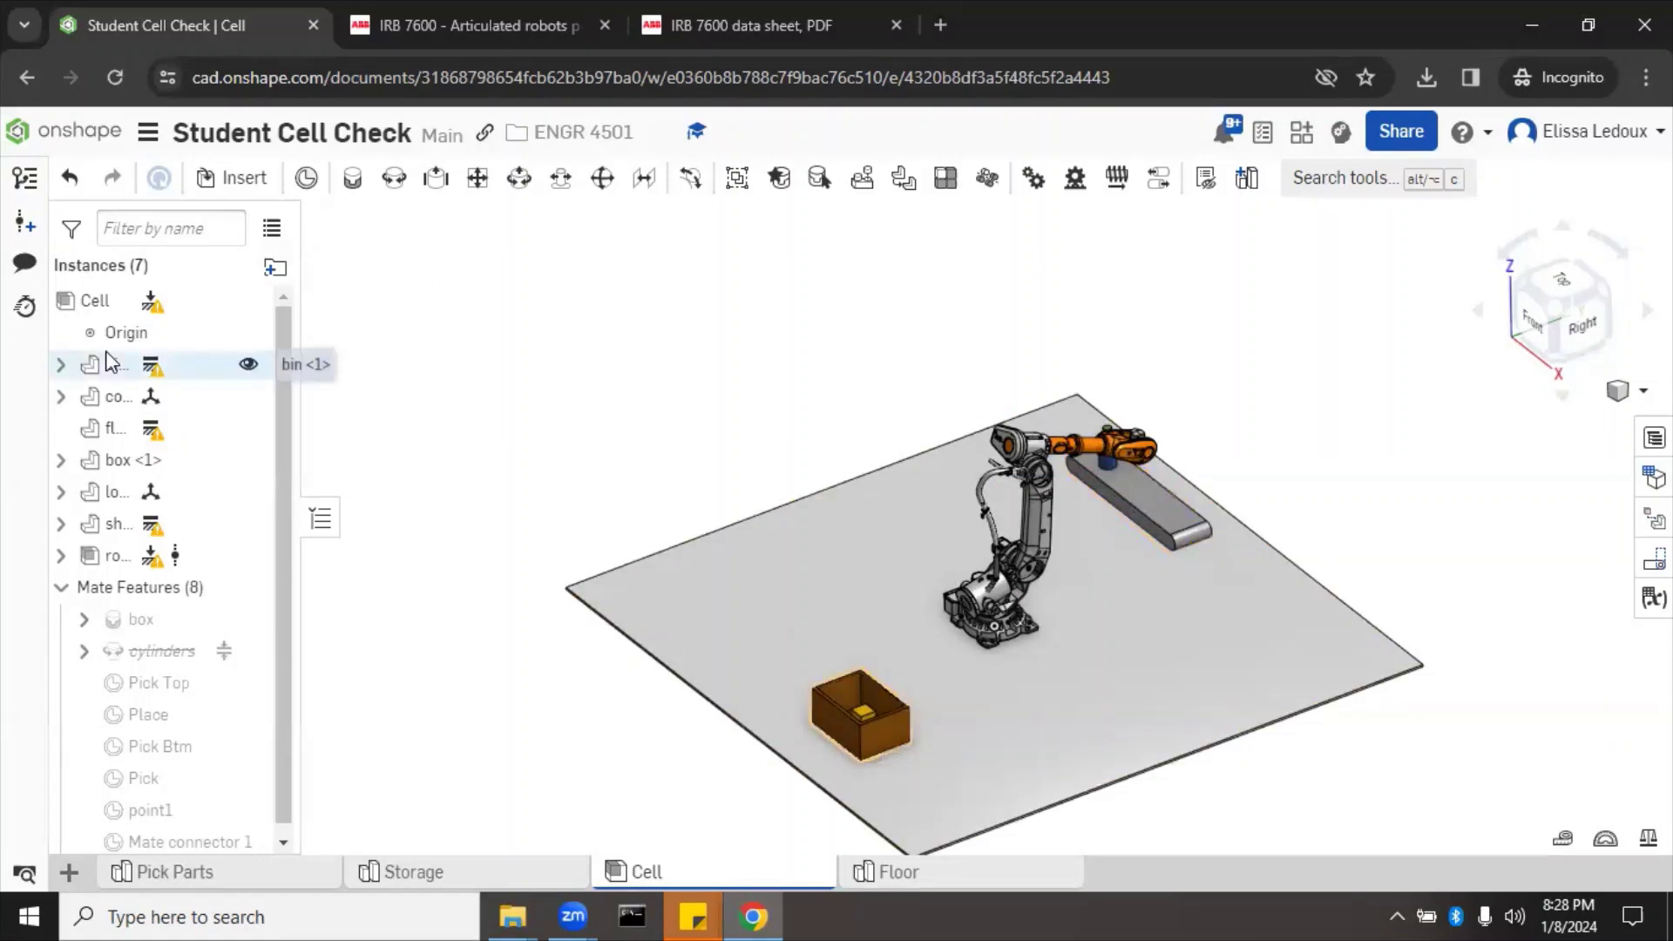
# Delete the existing robot subassembly from the Cell assembly
pyautogui.moveTo(154, 305)
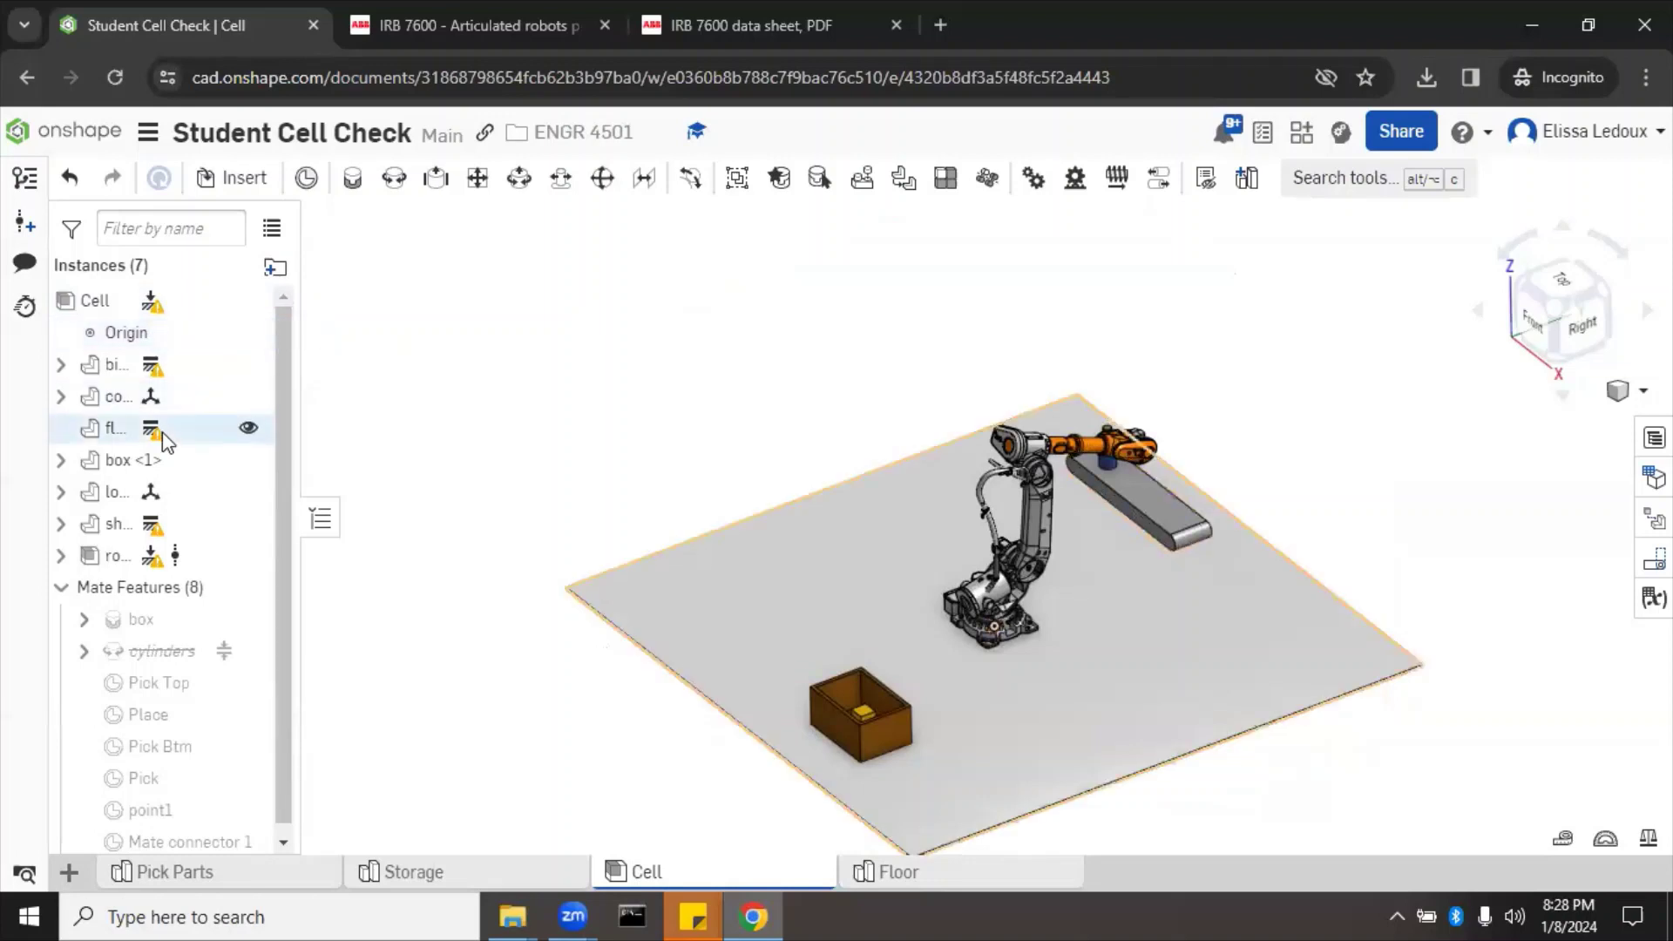
pyautogui.moveTo(172, 555)
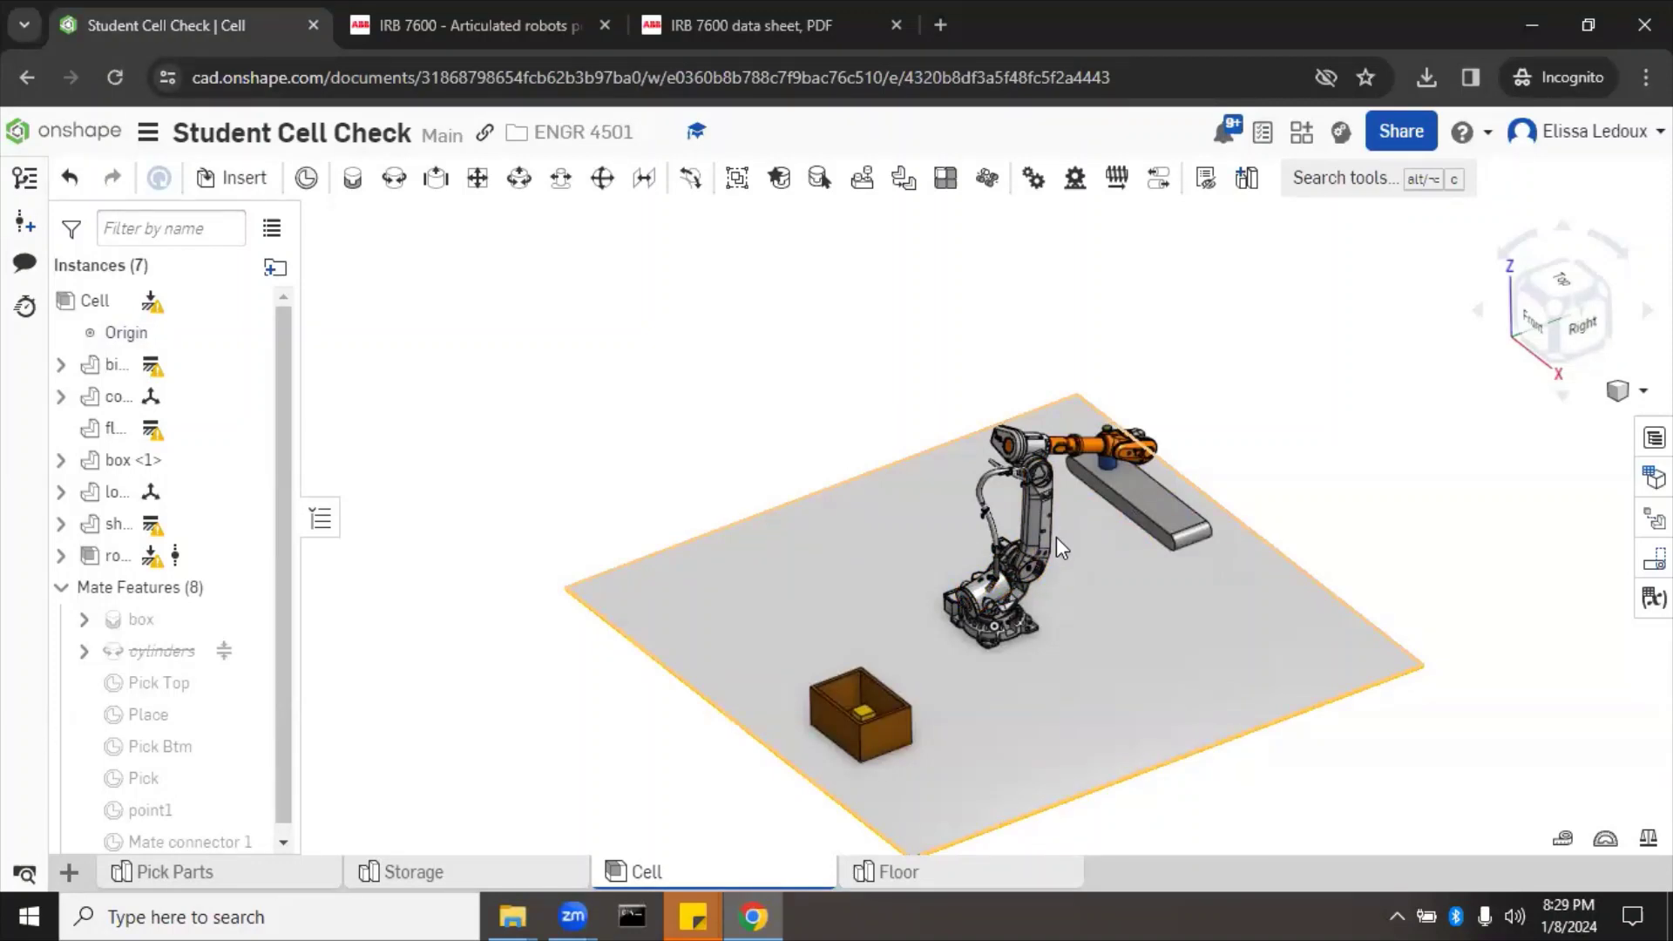
pyautogui.click(126, 565)
pyautogui.press('Delete')
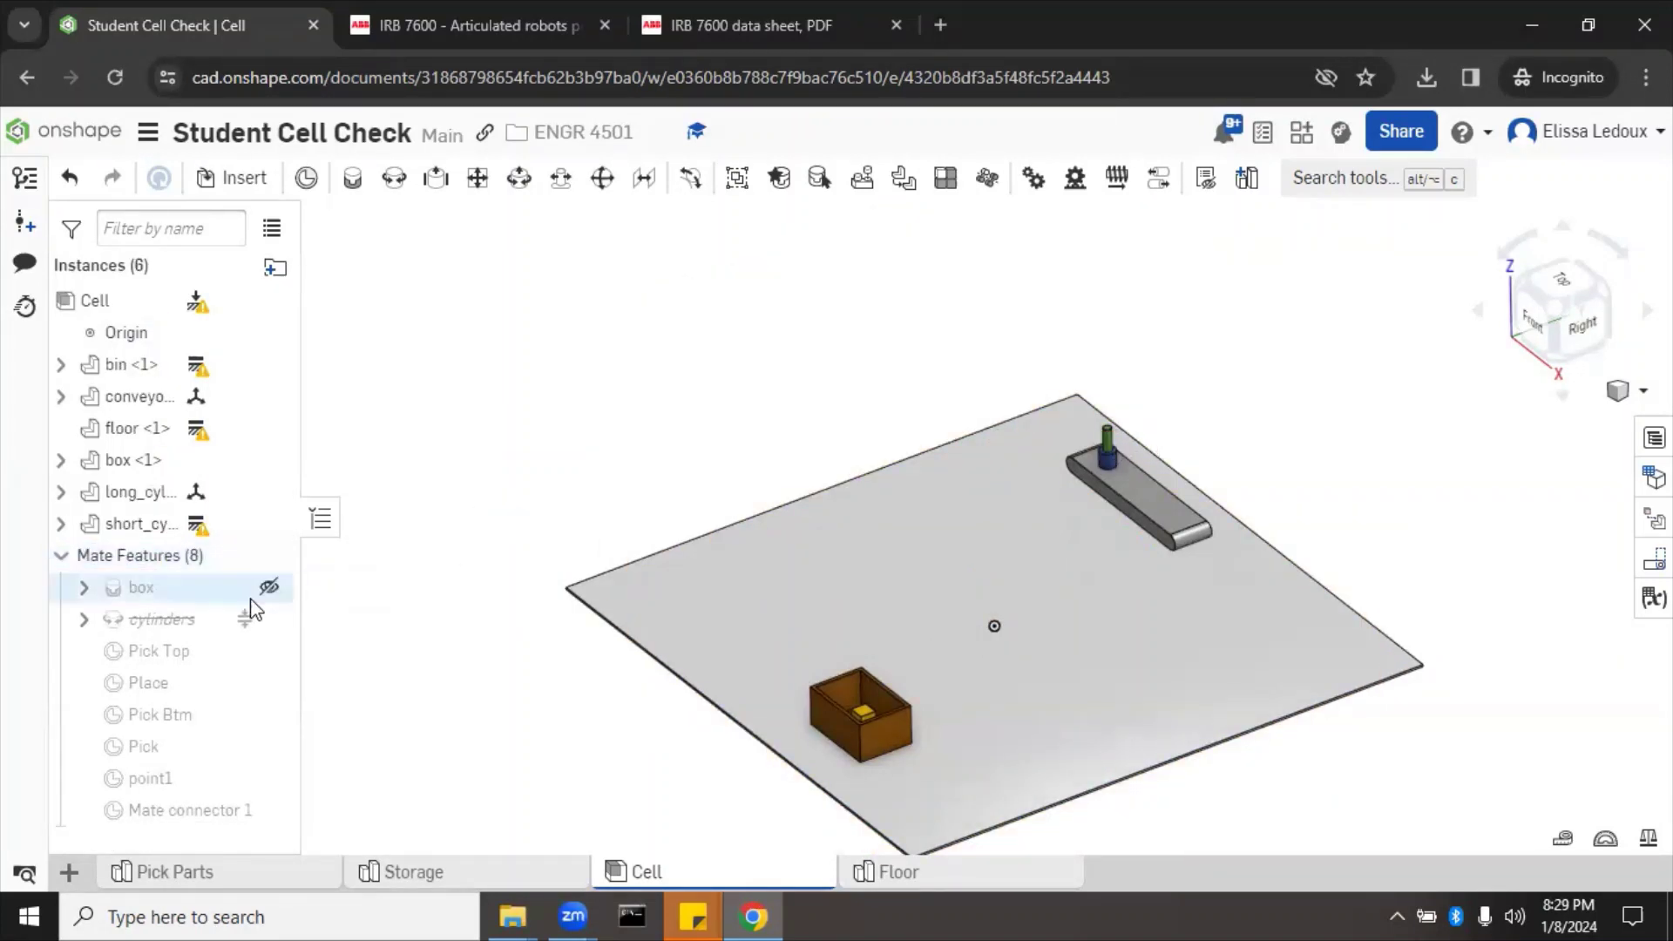
# Insert the robot assembly from version V1 of the ABB IRB 7600-325/3.10 document into the cell
pyautogui.click(238, 180)
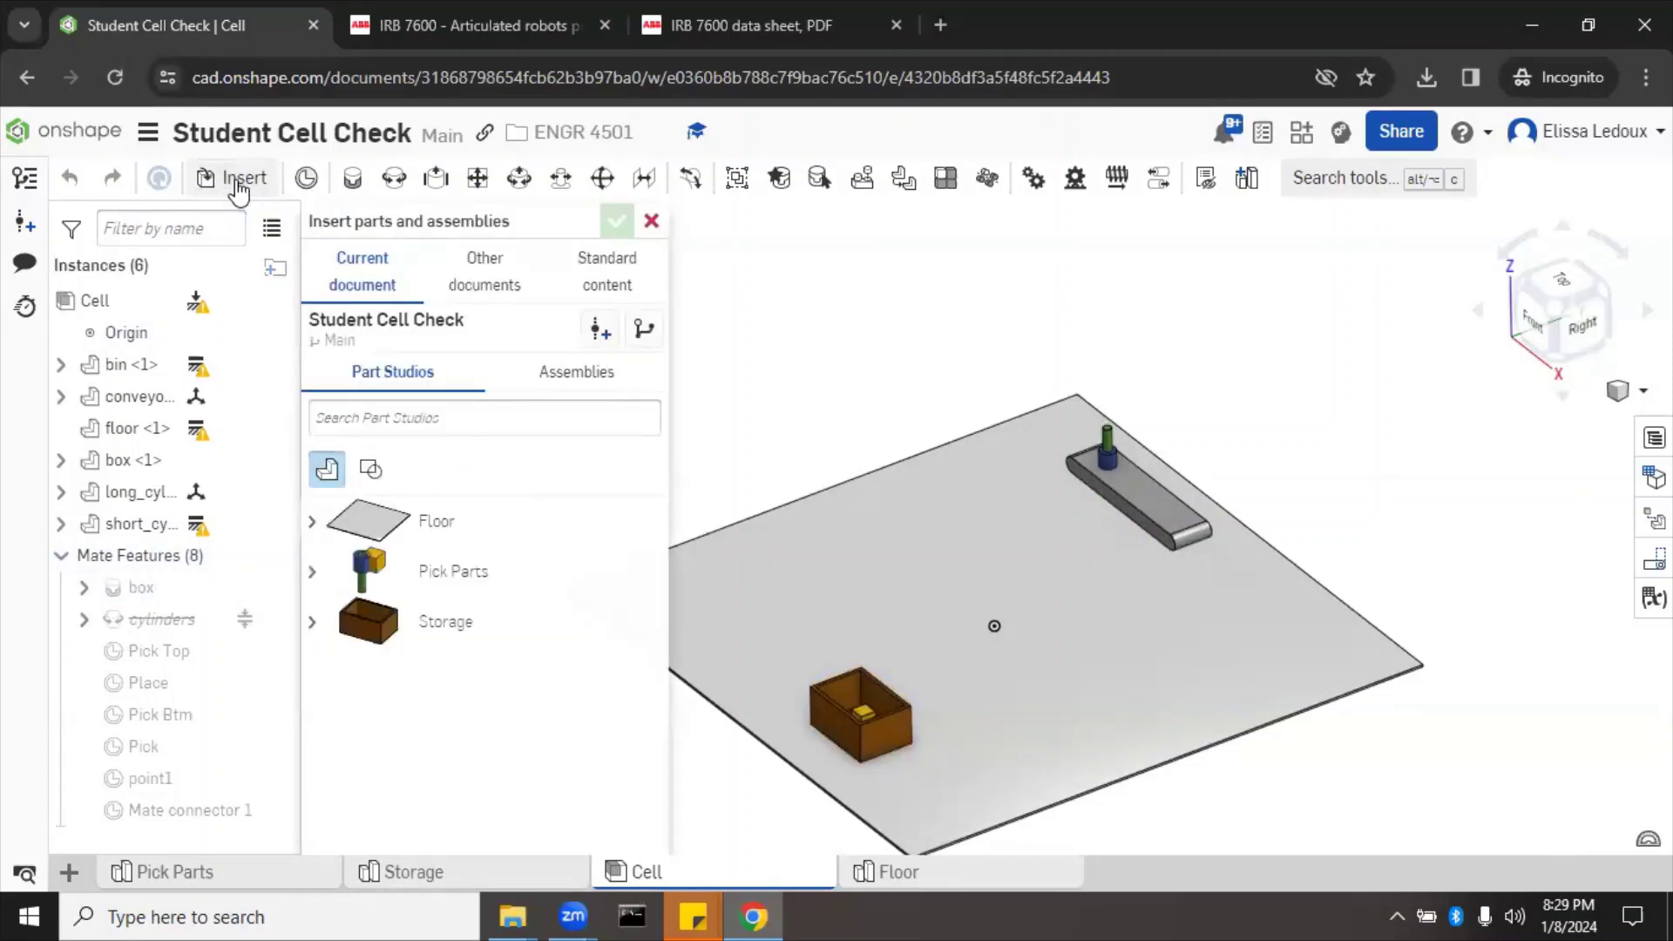
pyautogui.click(479, 280)
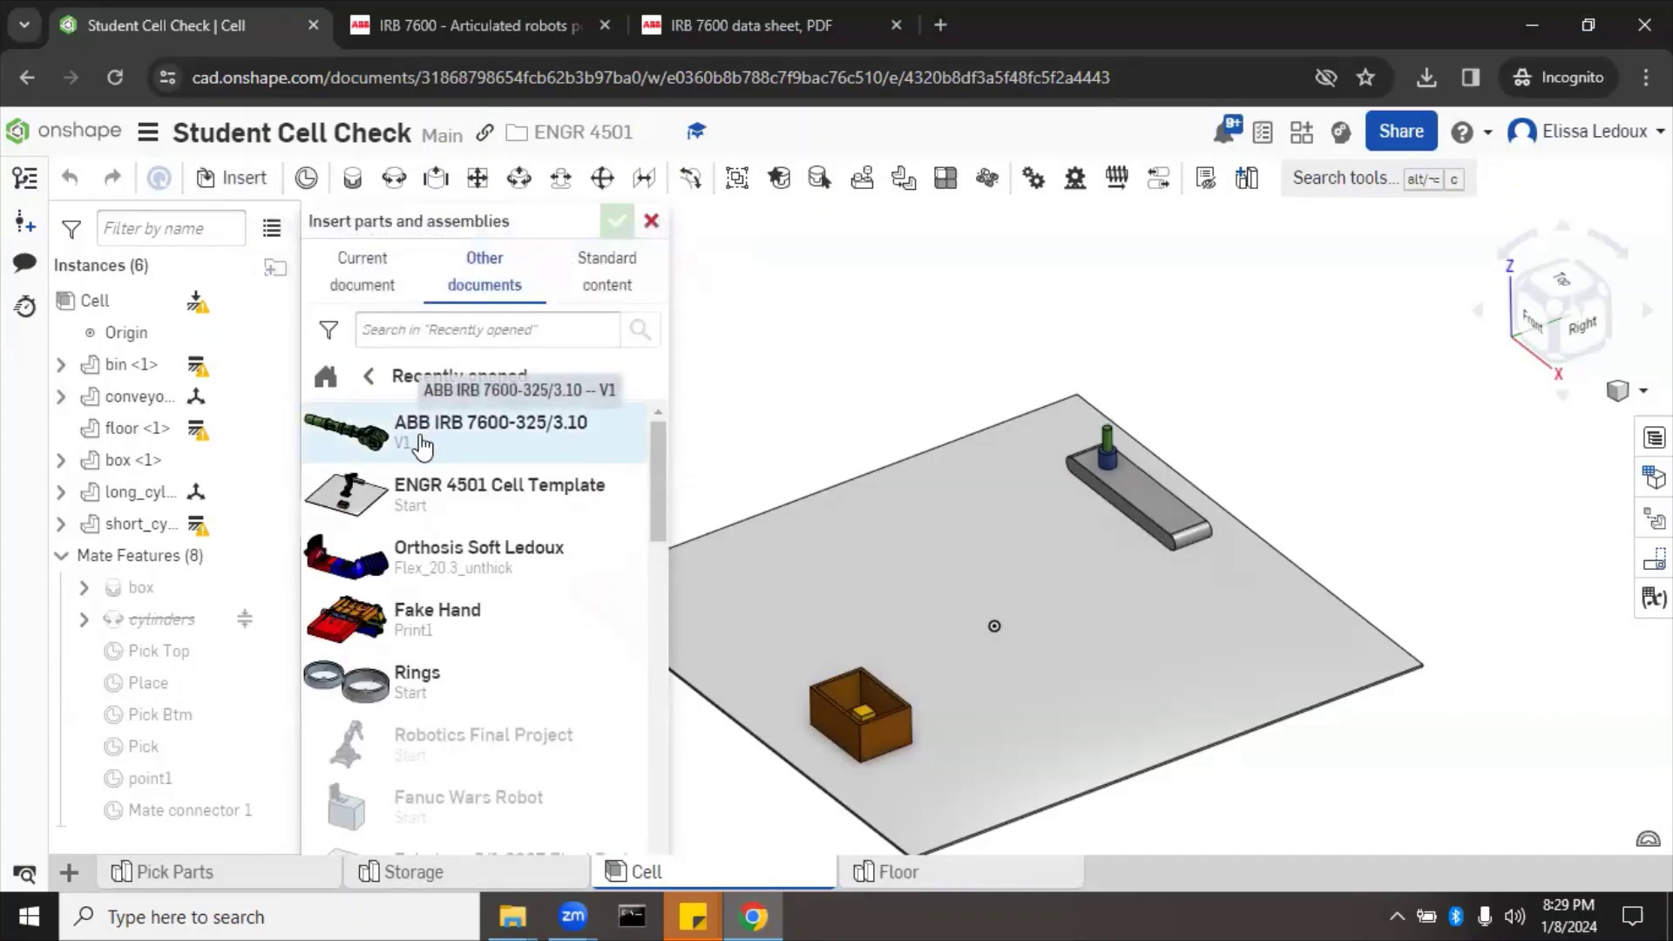
pyautogui.click(422, 446)
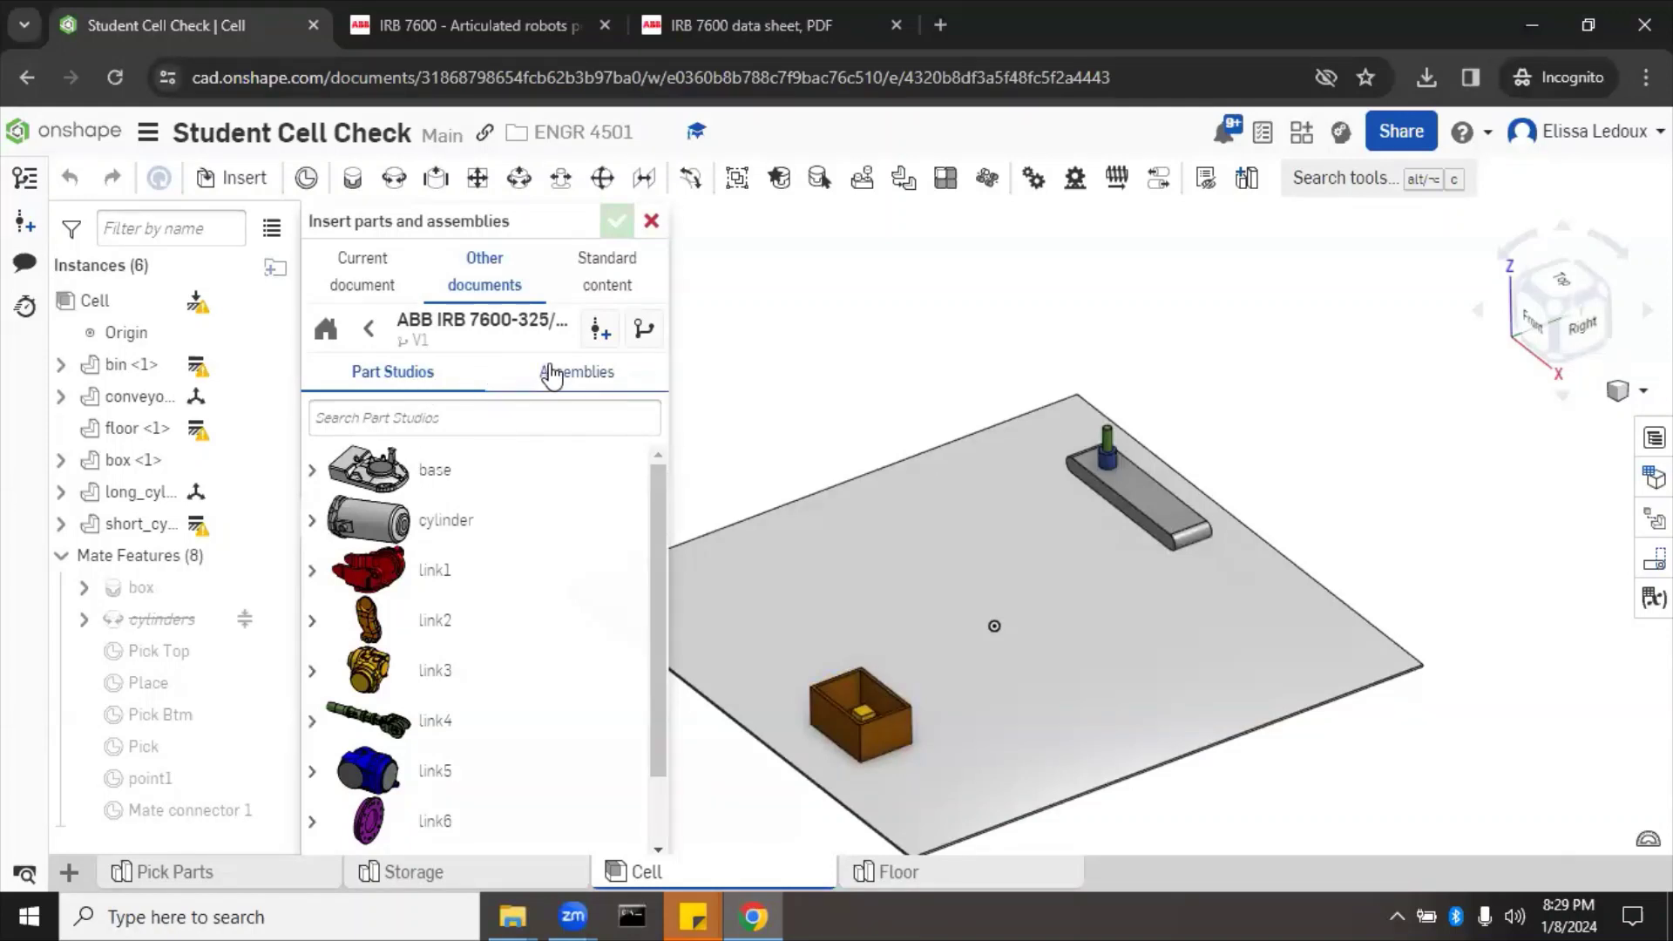
pyautogui.click(551, 375)
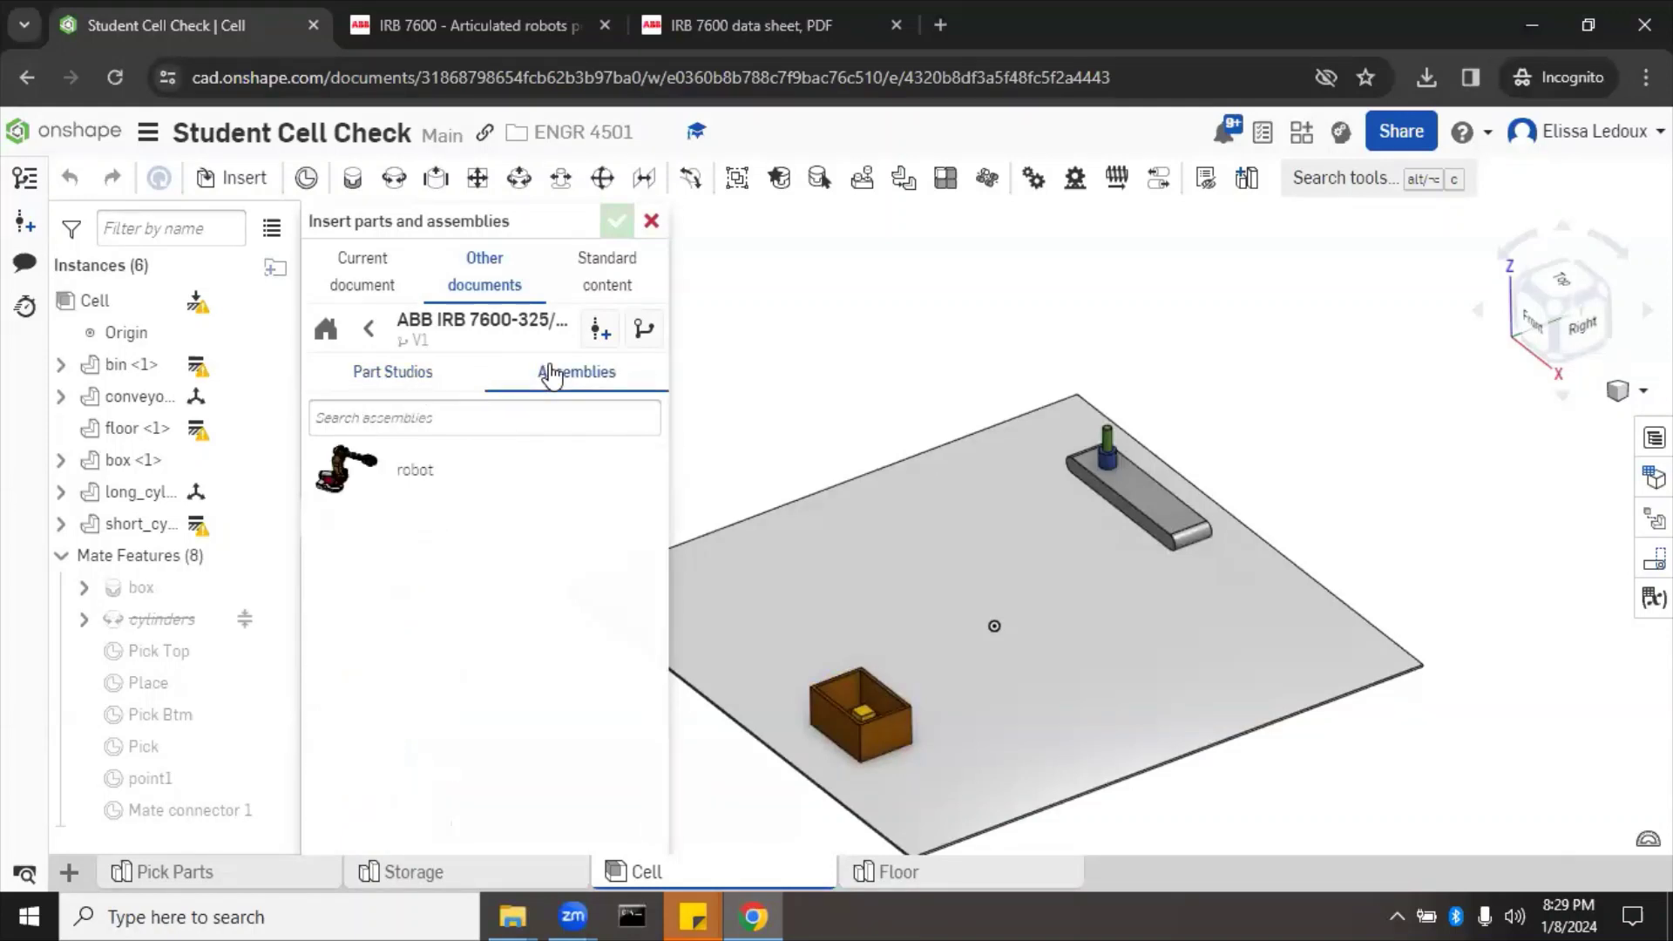
pyautogui.click(383, 479)
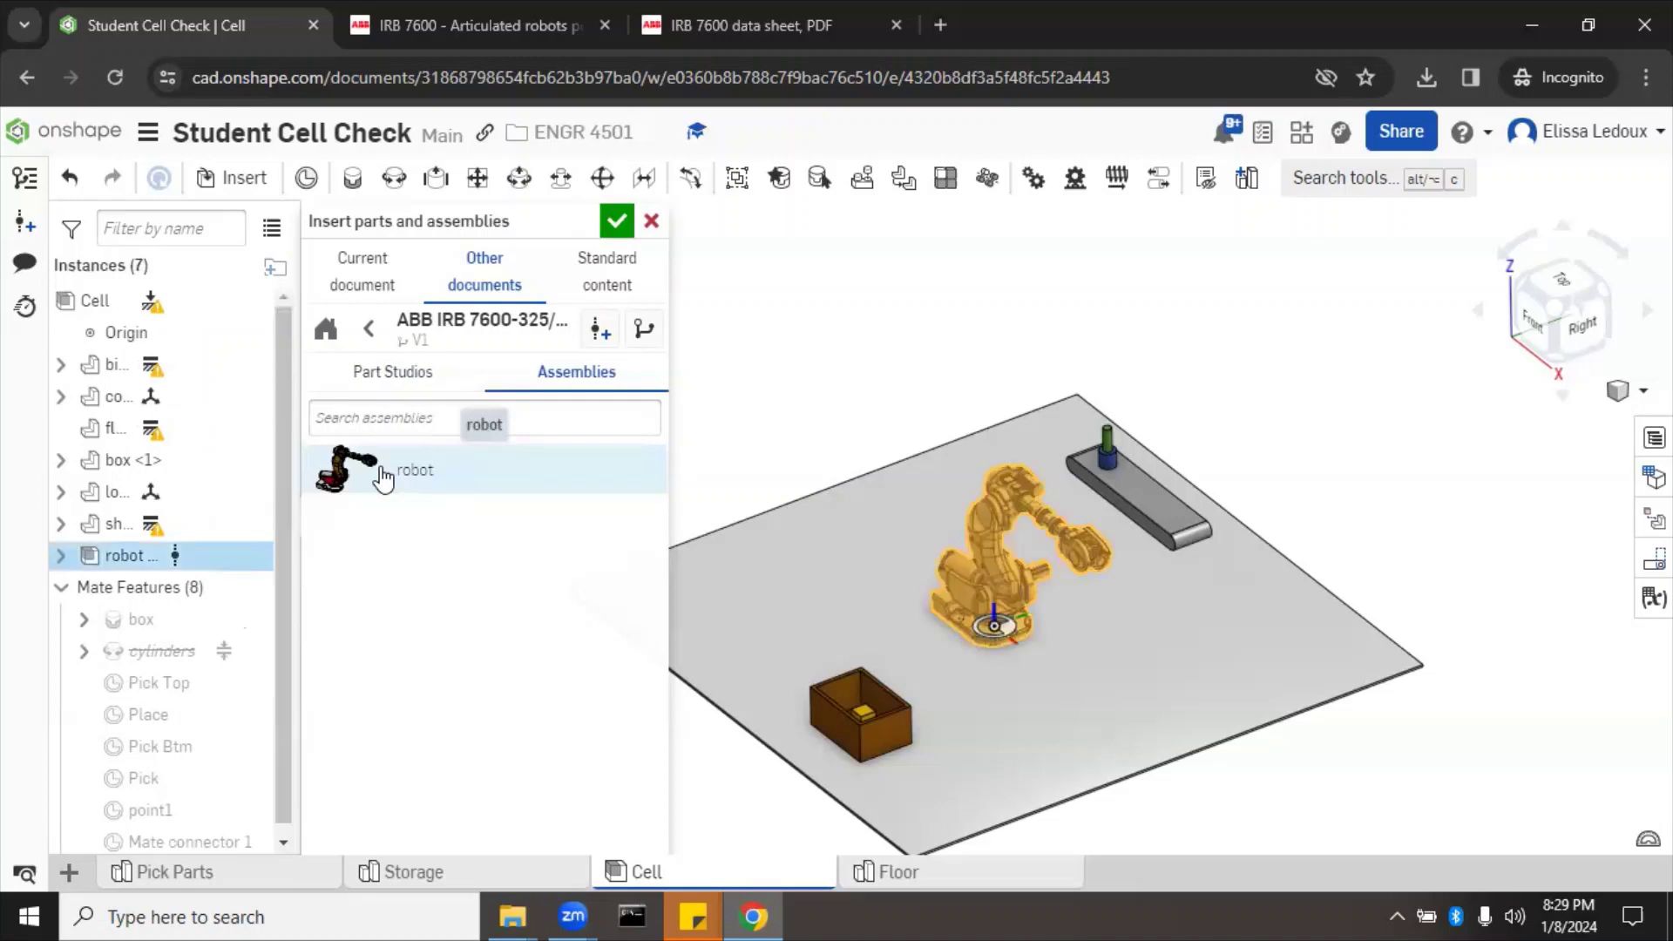
pyautogui.click(617, 223)
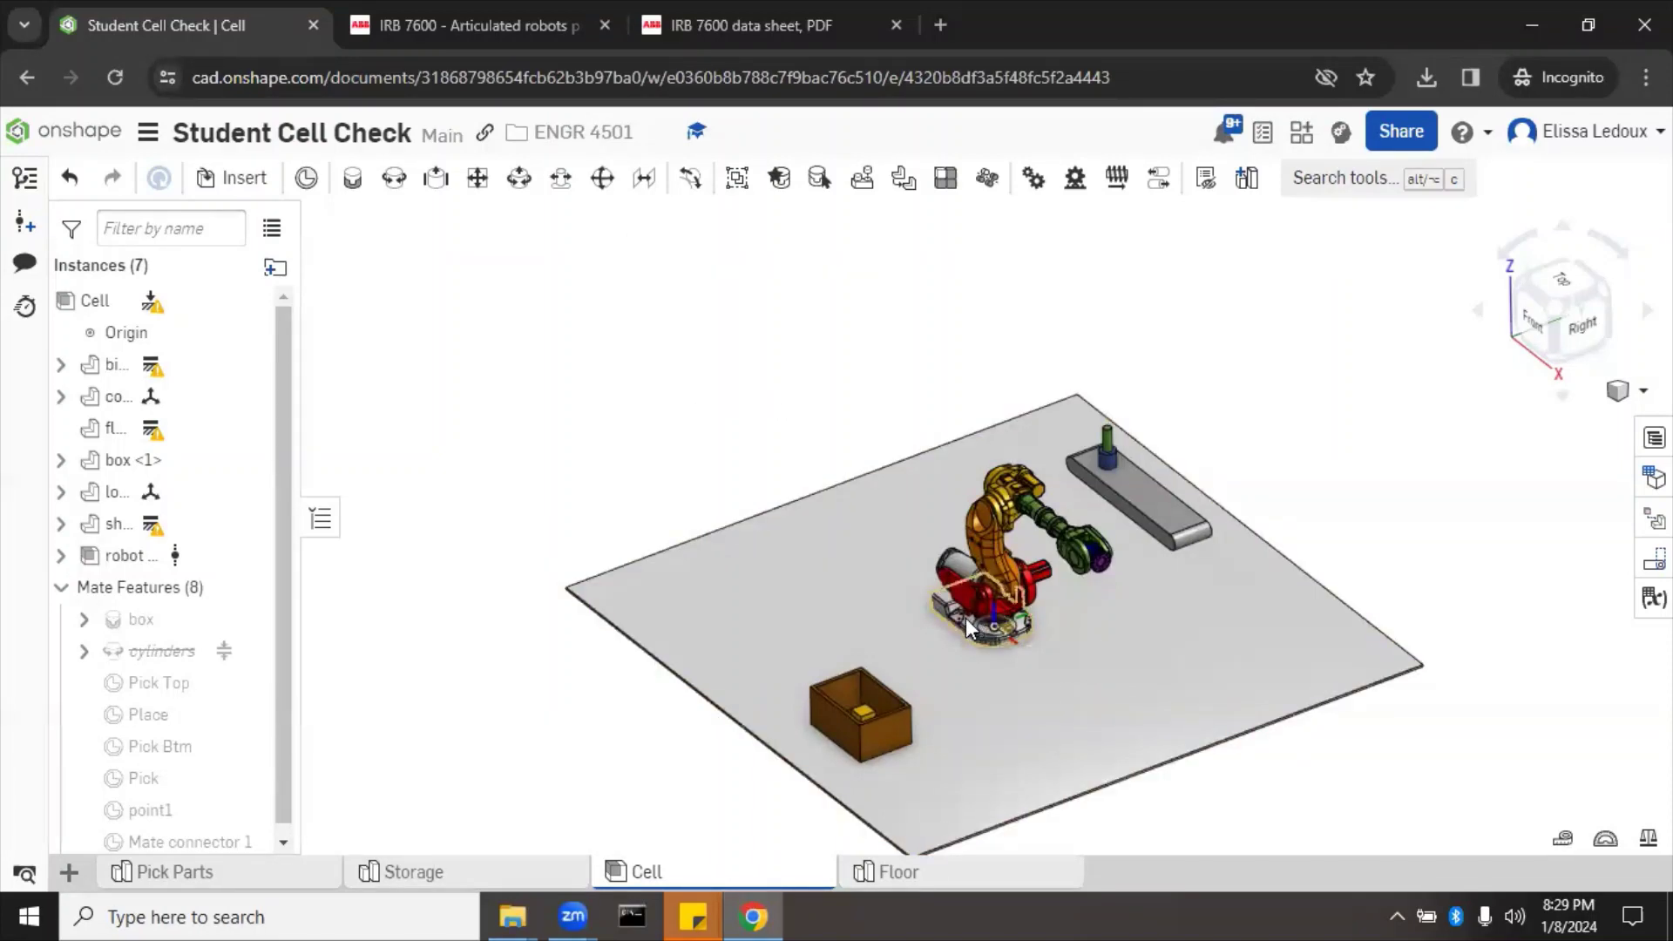
# Fasten the mate connector of the robot's base to the origin point on the floor with a Fastened mate named "base"
pyautogui.moveTo(966, 619); pyautogui.dragTo(902, 541)
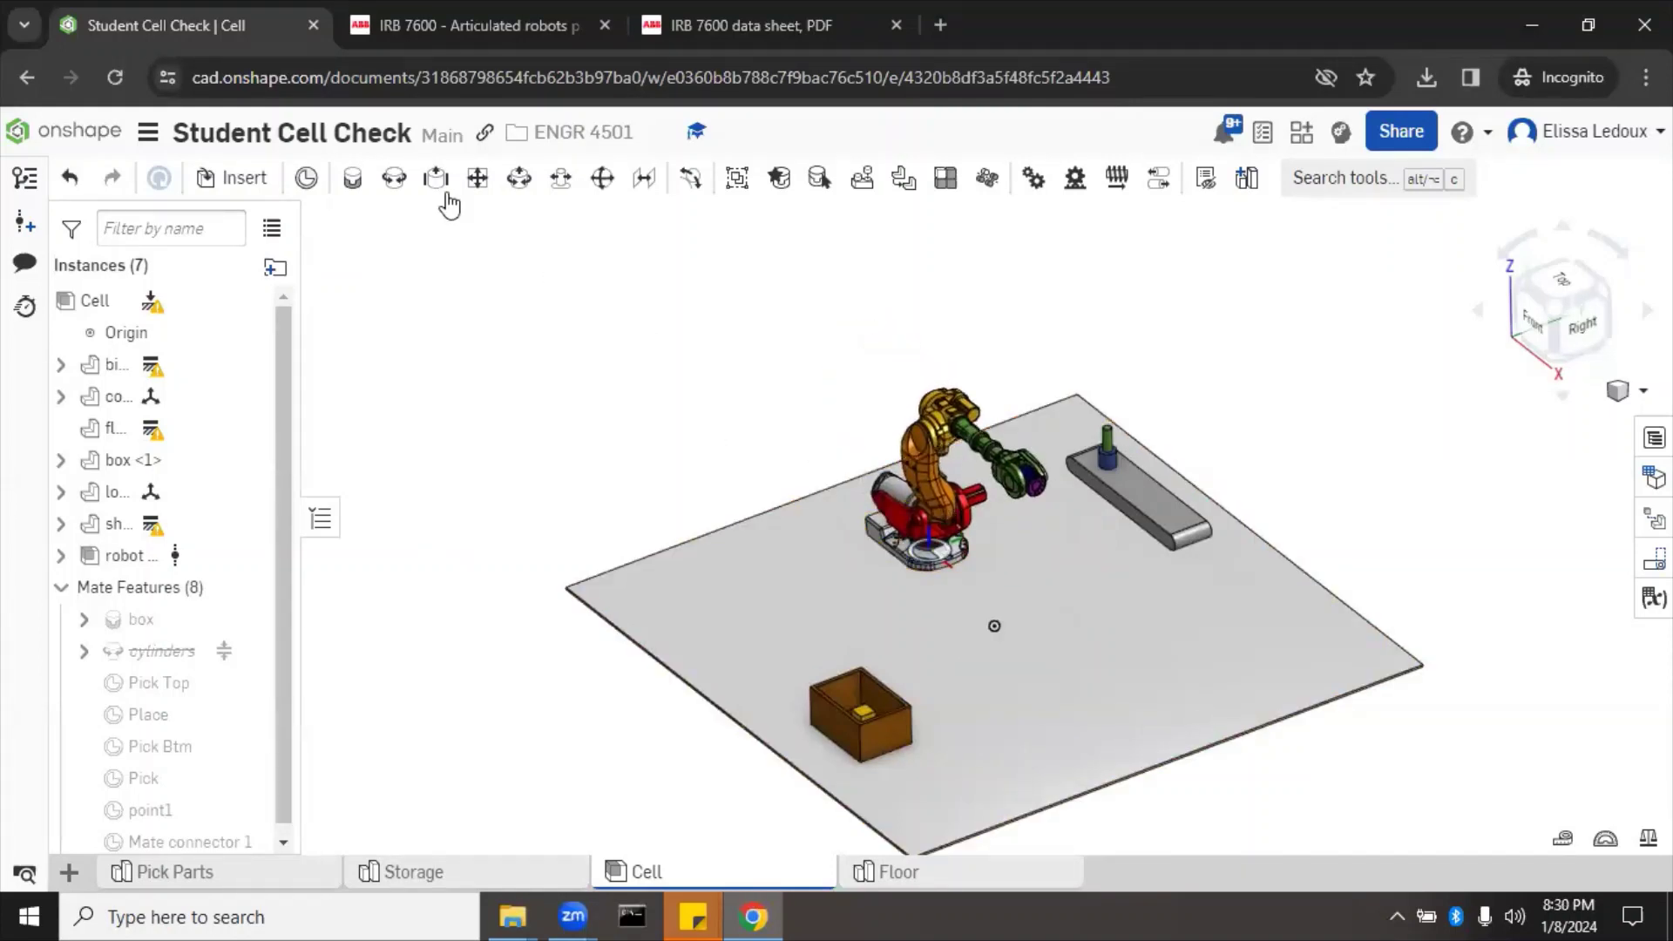
pyautogui.click(350, 178)
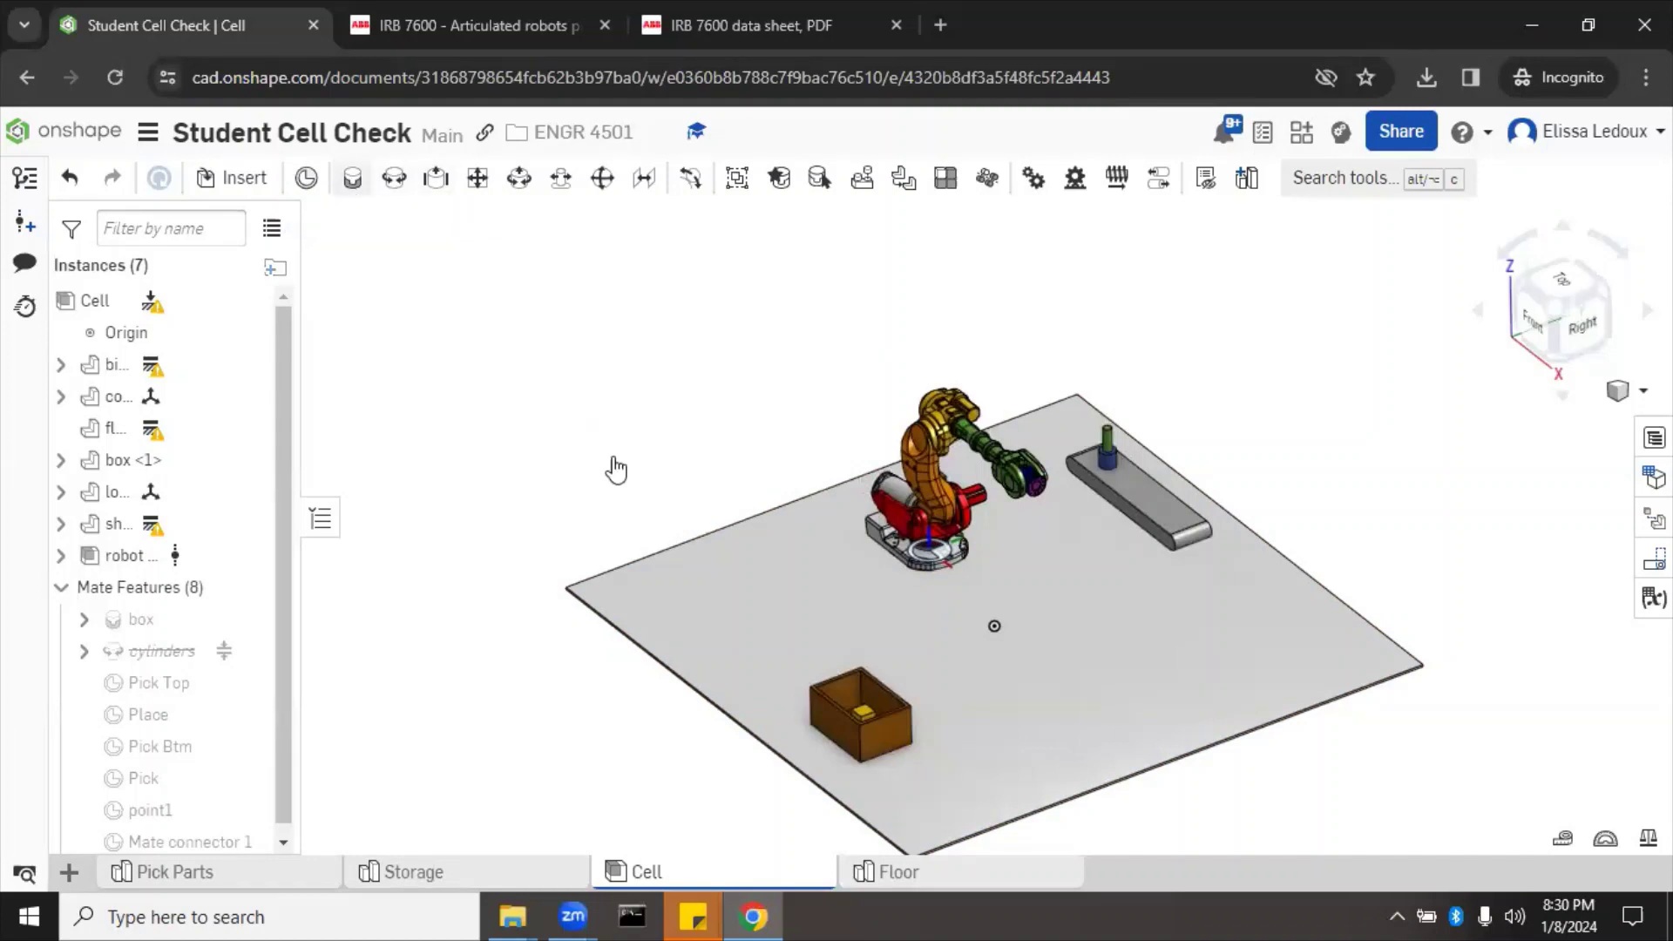
pyautogui.click(939, 573)
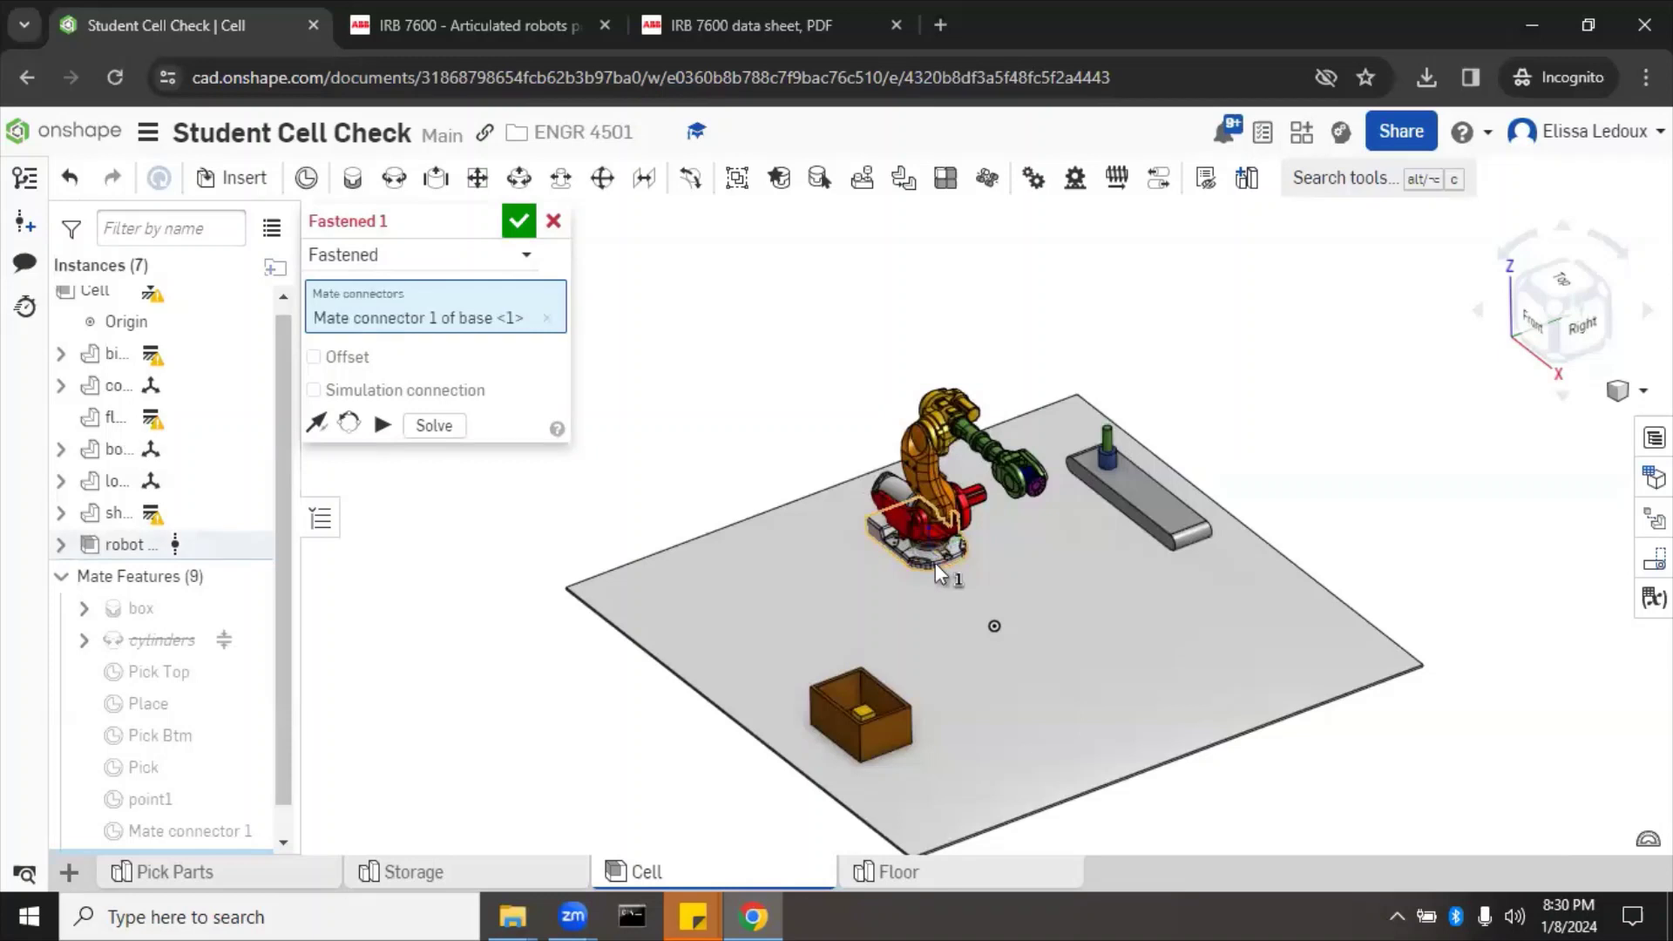
pyautogui.click(994, 628)
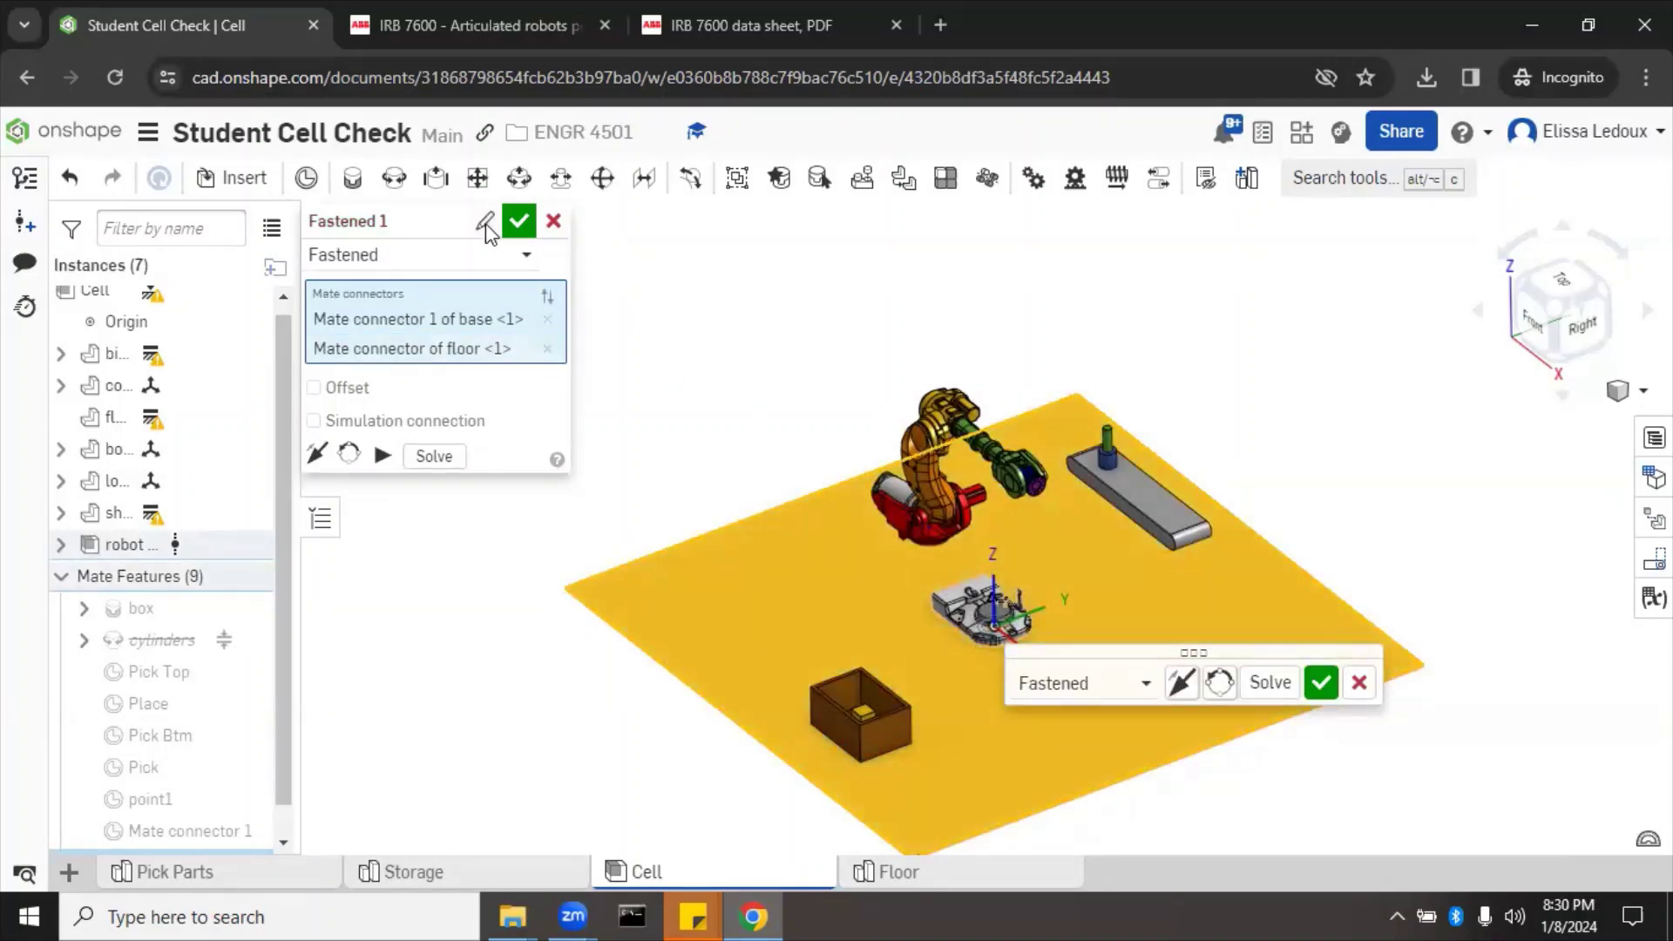
pyautogui.click(488, 222)
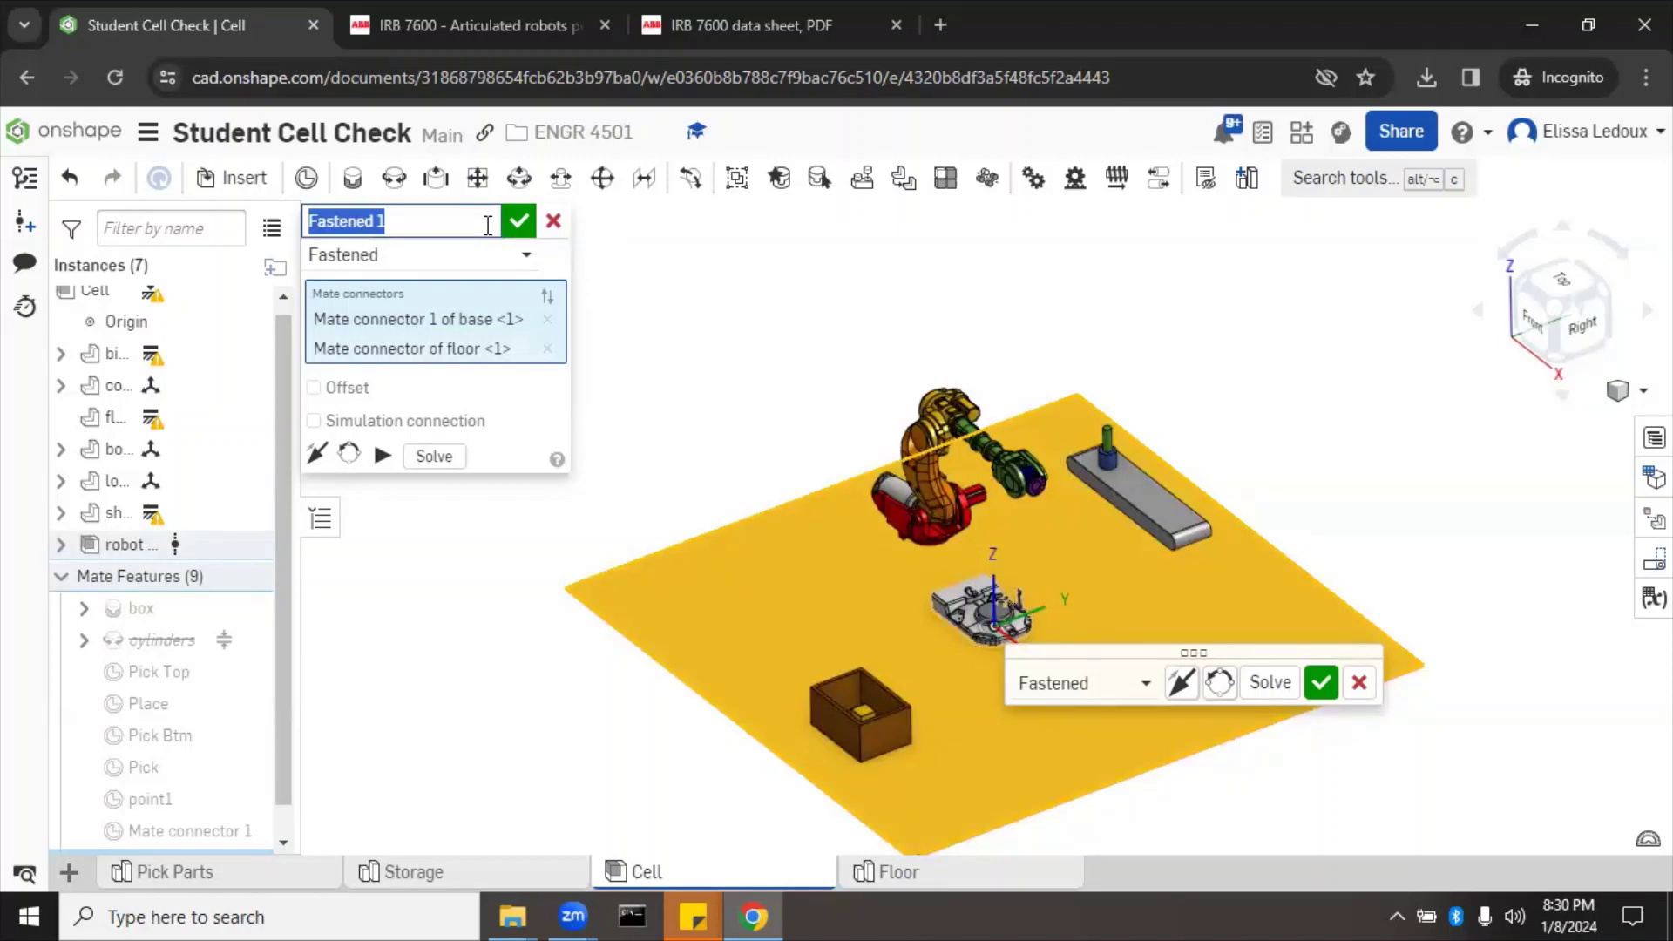
pyautogui.write('base')
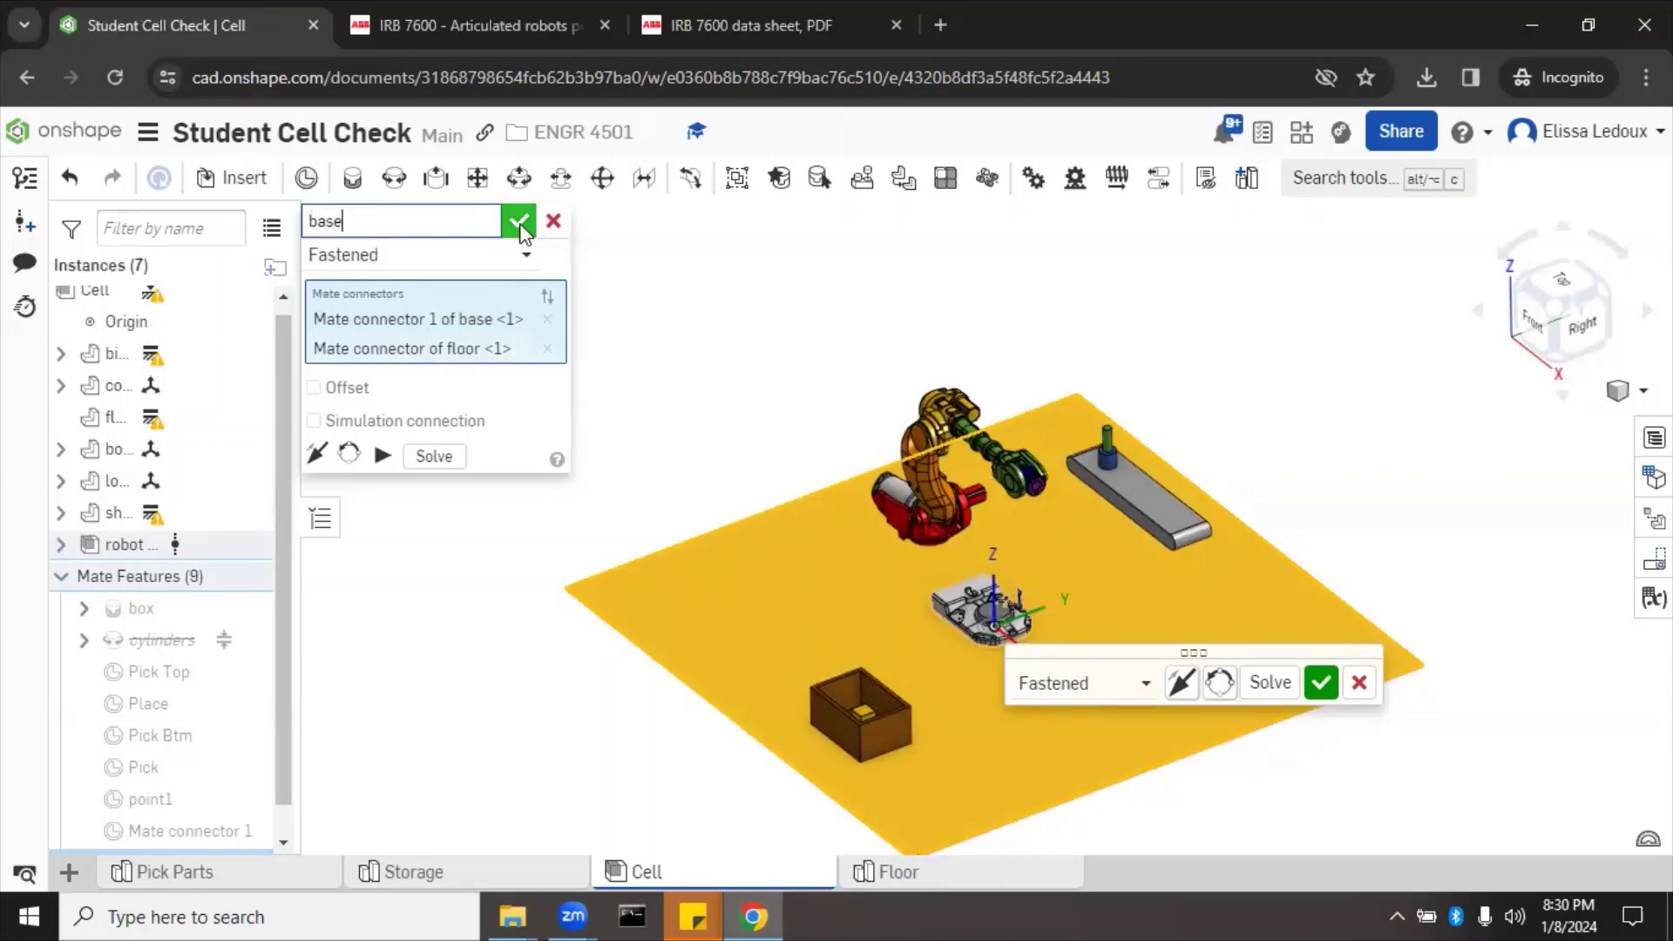
pyautogui.click(520, 224)
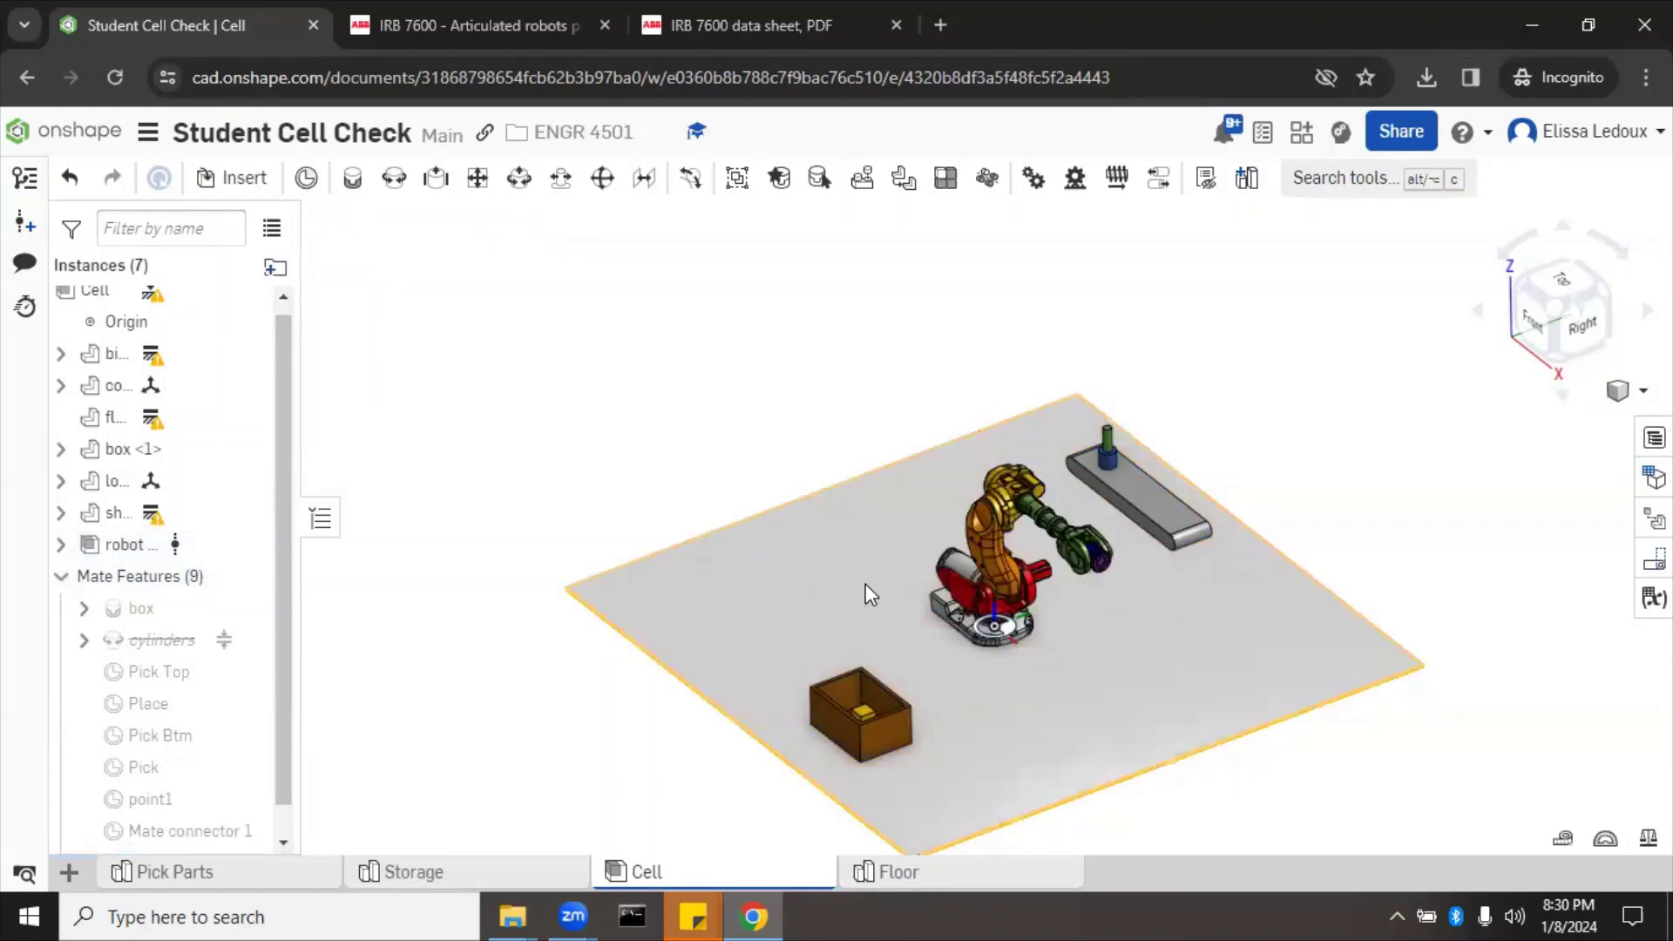
# Expand the inserted robot's instance and its mate features to list its parts and joints
pyautogui.scroll(3, 862, 583)
pyautogui.moveTo(863, 583)
pyautogui.mouseDown(button='right')
pyautogui.moveTo(965, 568)
pyautogui.moveTo(916, 543)
pyautogui.moveTo(859, 569)
pyautogui.mouseUp(button='right')
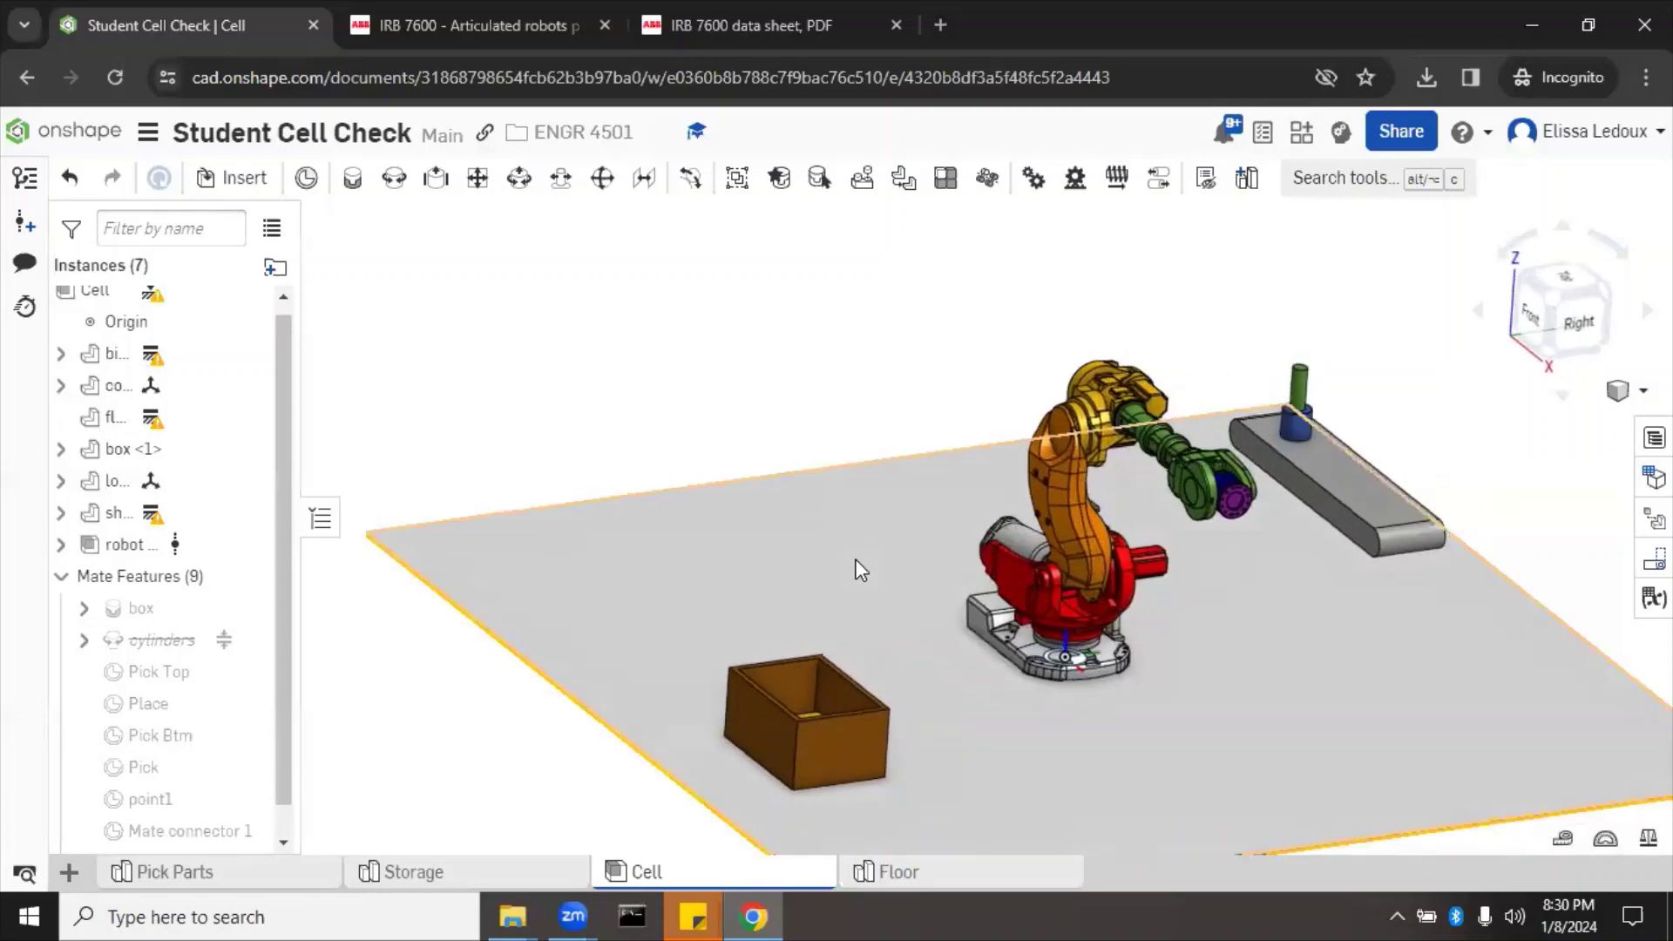
pyautogui.scroll(-6, 762, 314)
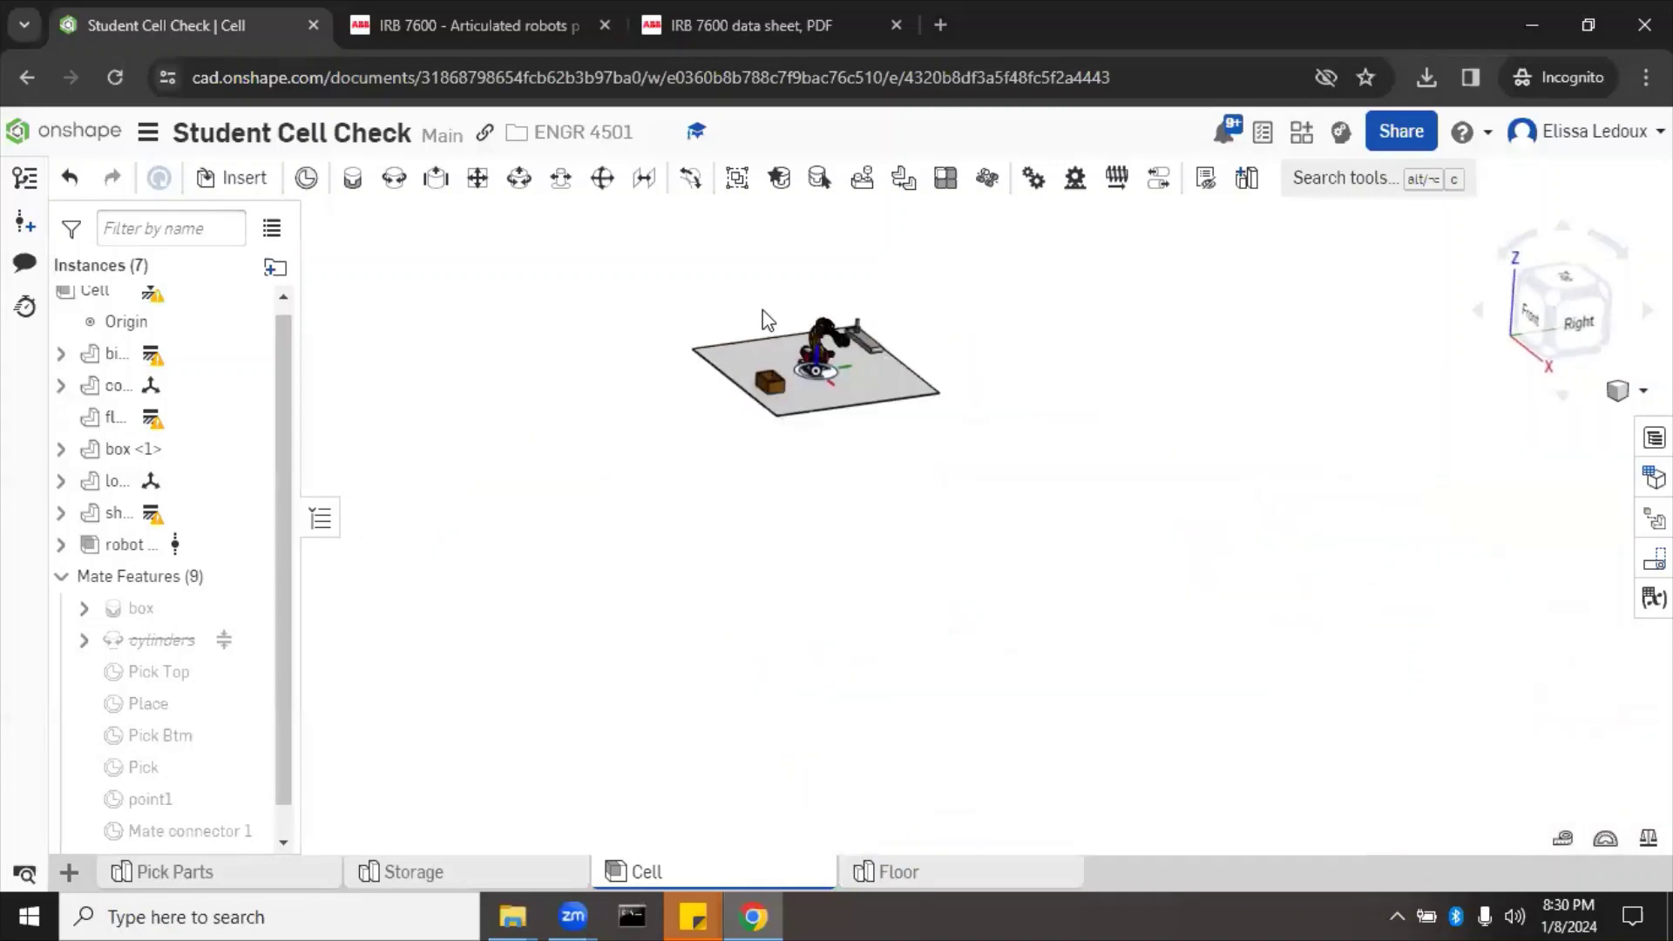
pyautogui.scroll(2, 767, 320)
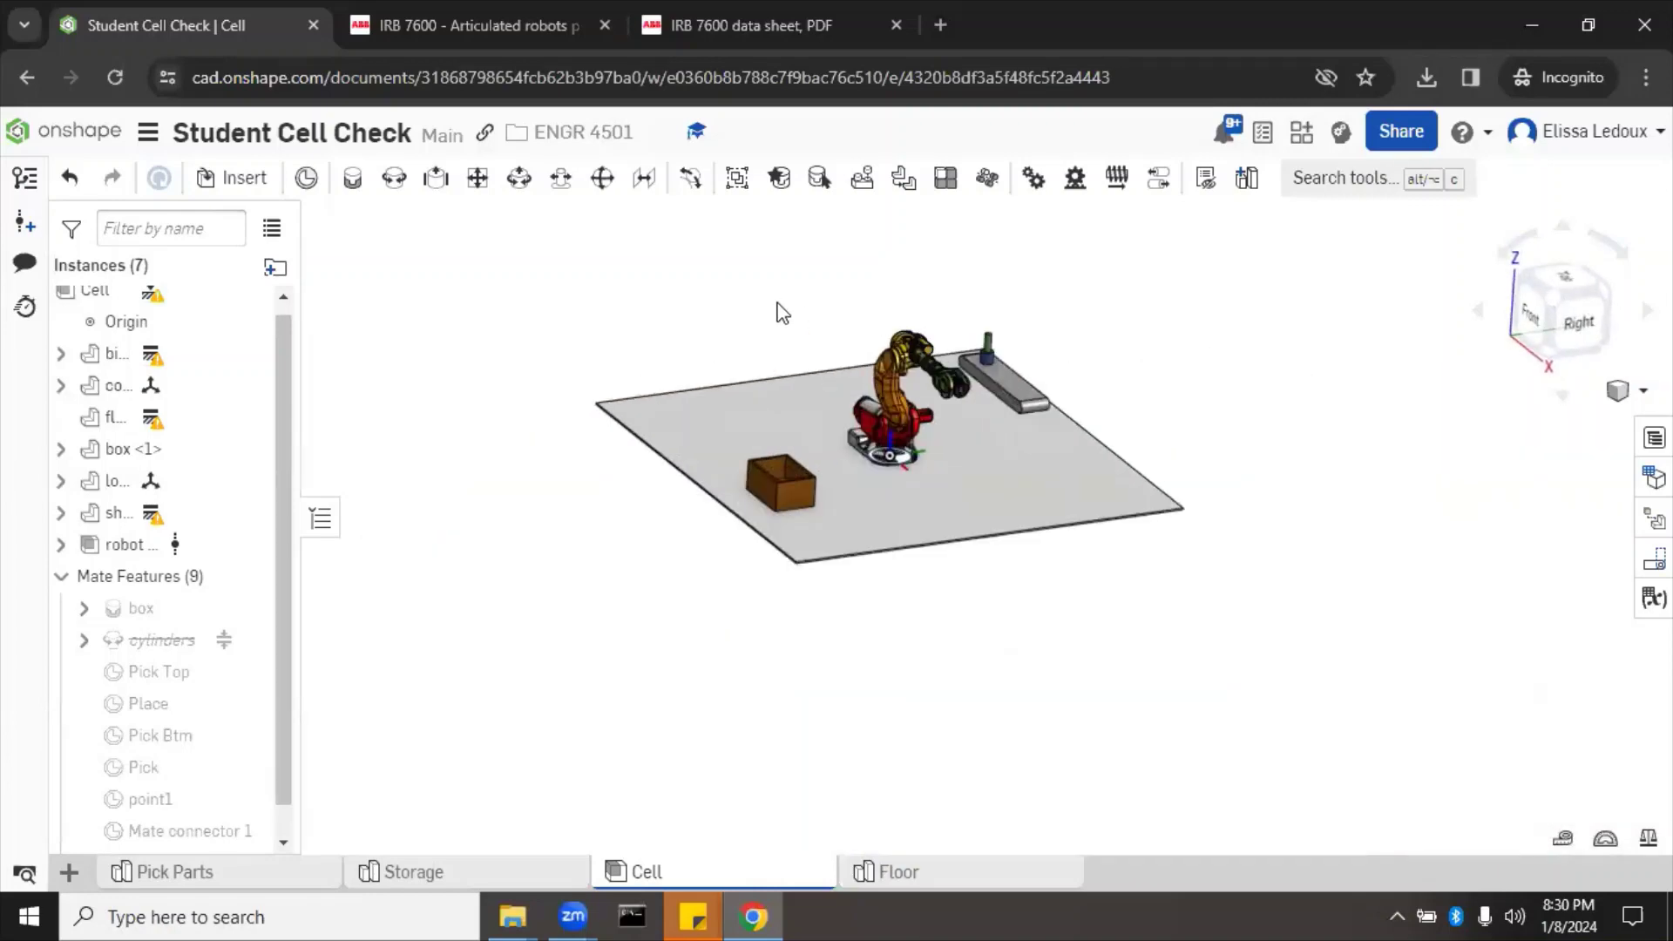
pyautogui.scroll(4, 783, 313)
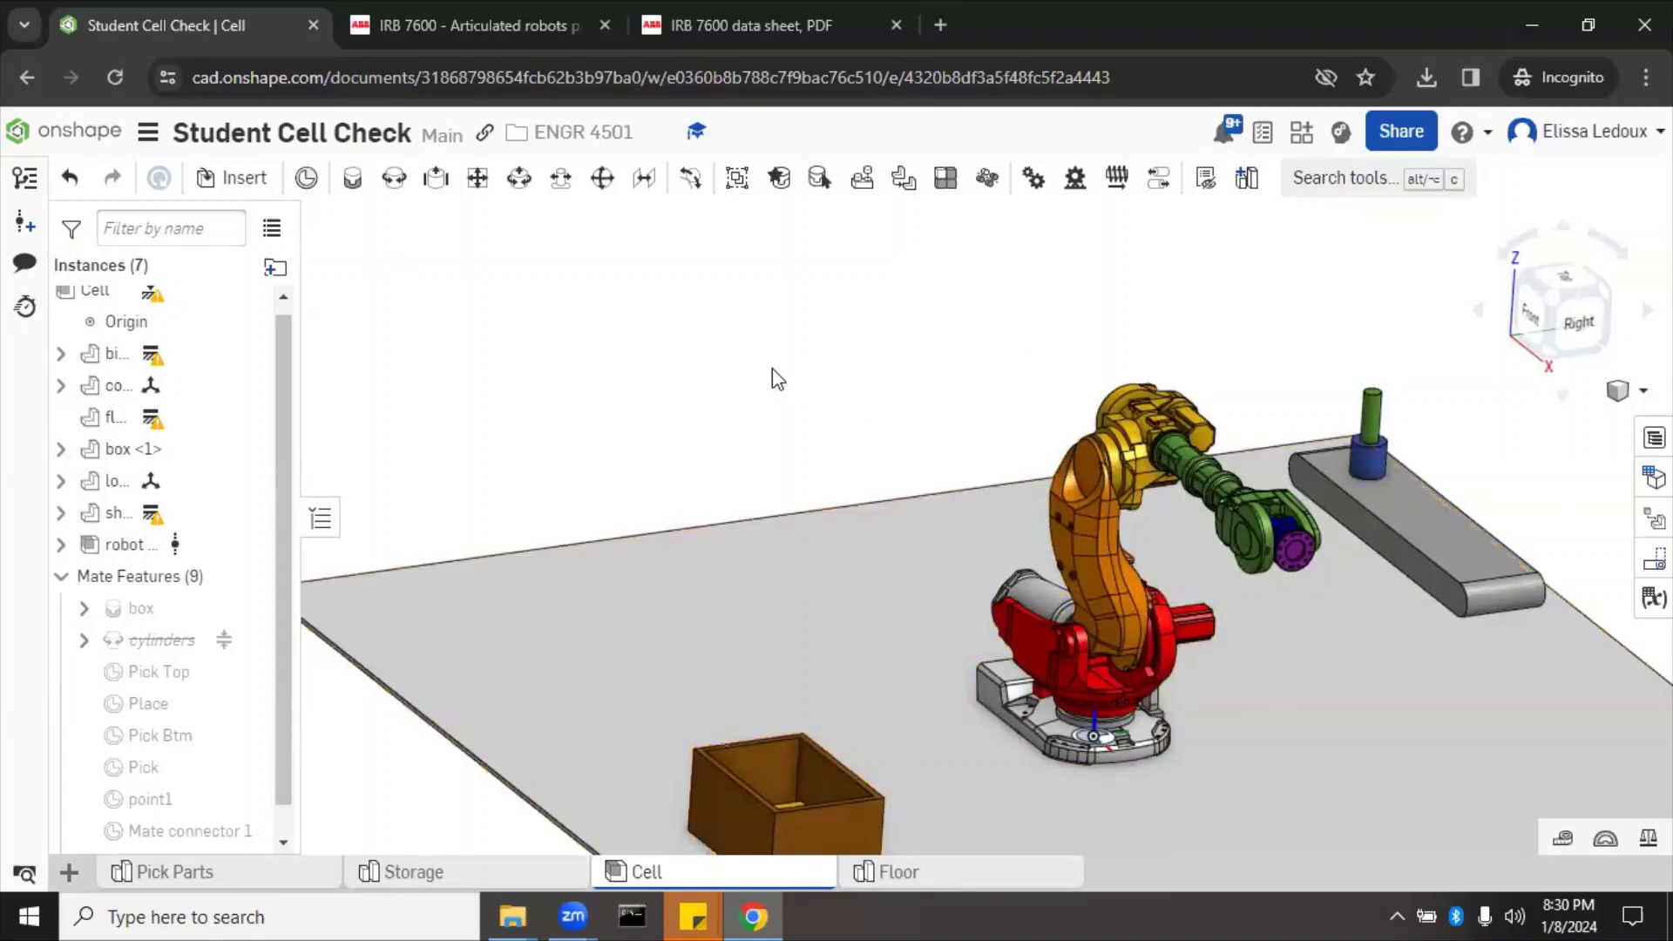
pyautogui.moveTo(773, 377)
pyautogui.mouseDown(button='right')
pyautogui.moveTo(829, 351)
pyautogui.moveTo(868, 378)
pyautogui.moveTo(836, 362)
pyautogui.moveTo(794, 378)
pyautogui.mouseUp(button='right')
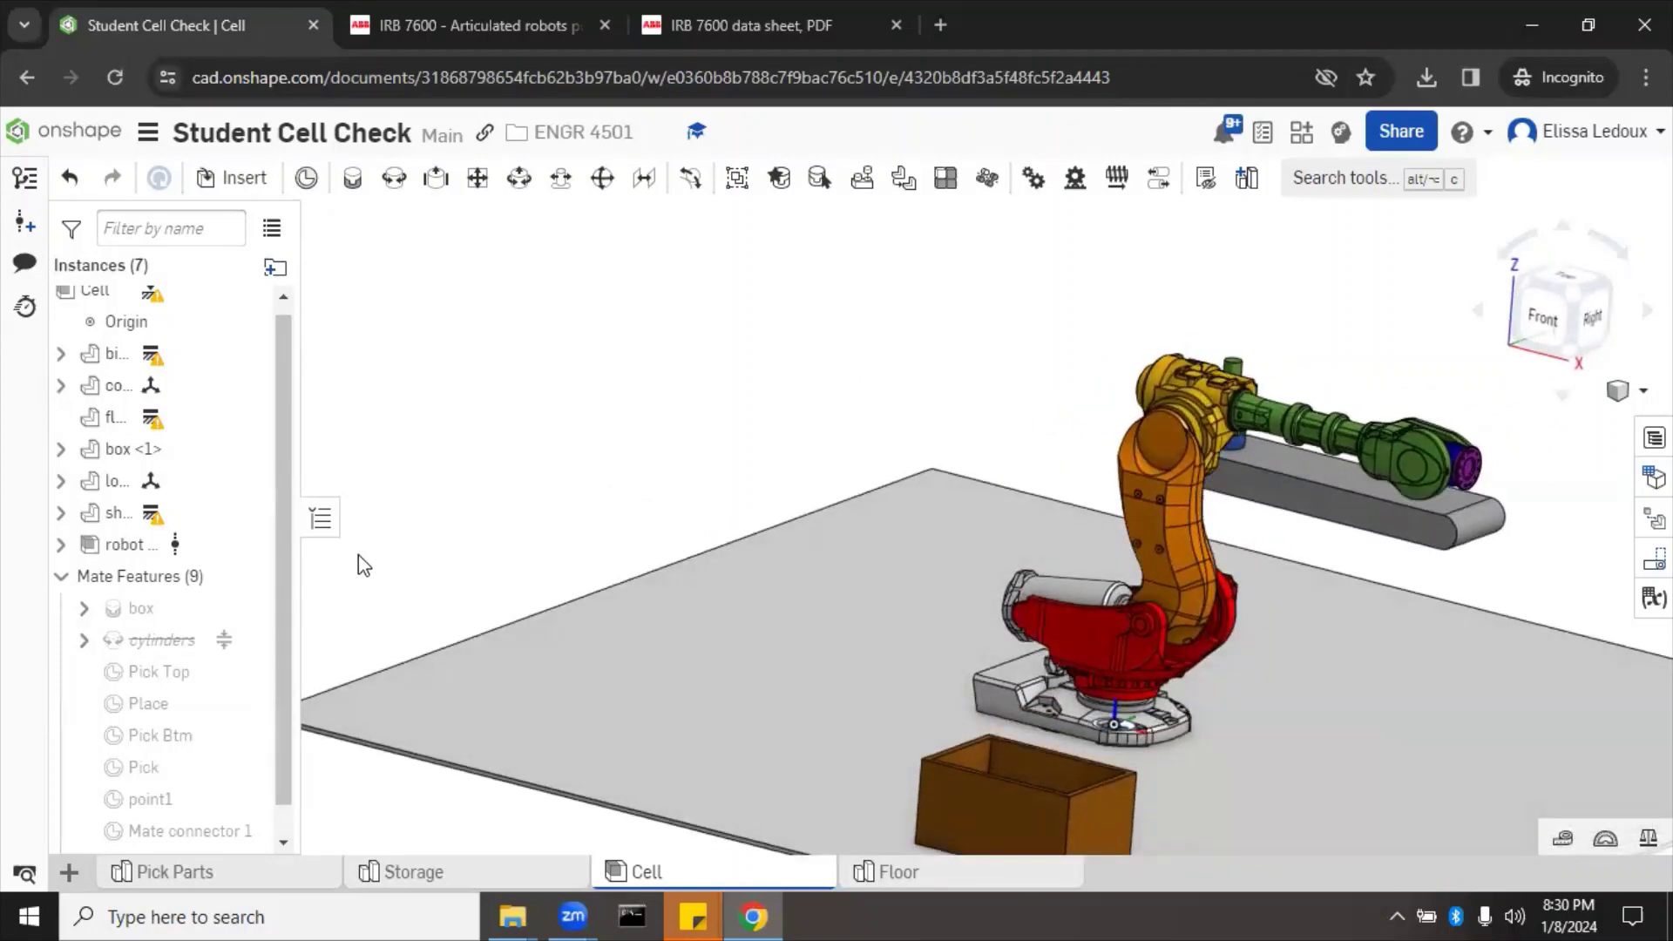
pyautogui.click(61, 545)
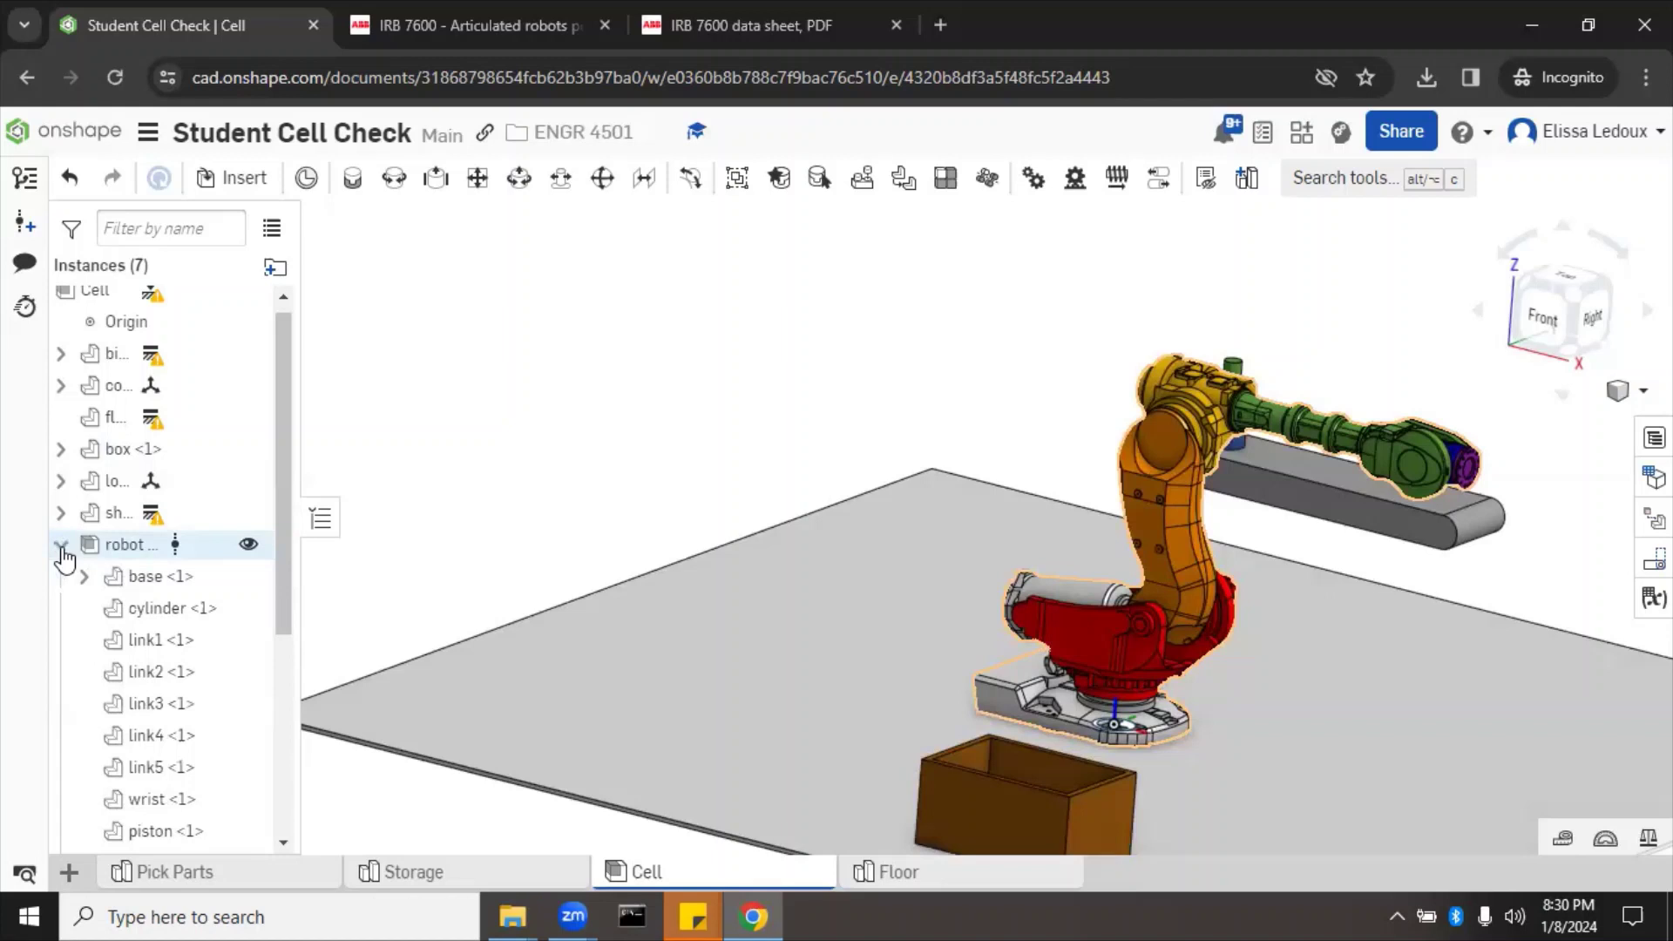
pyautogui.scroll(-3, 96, 610)
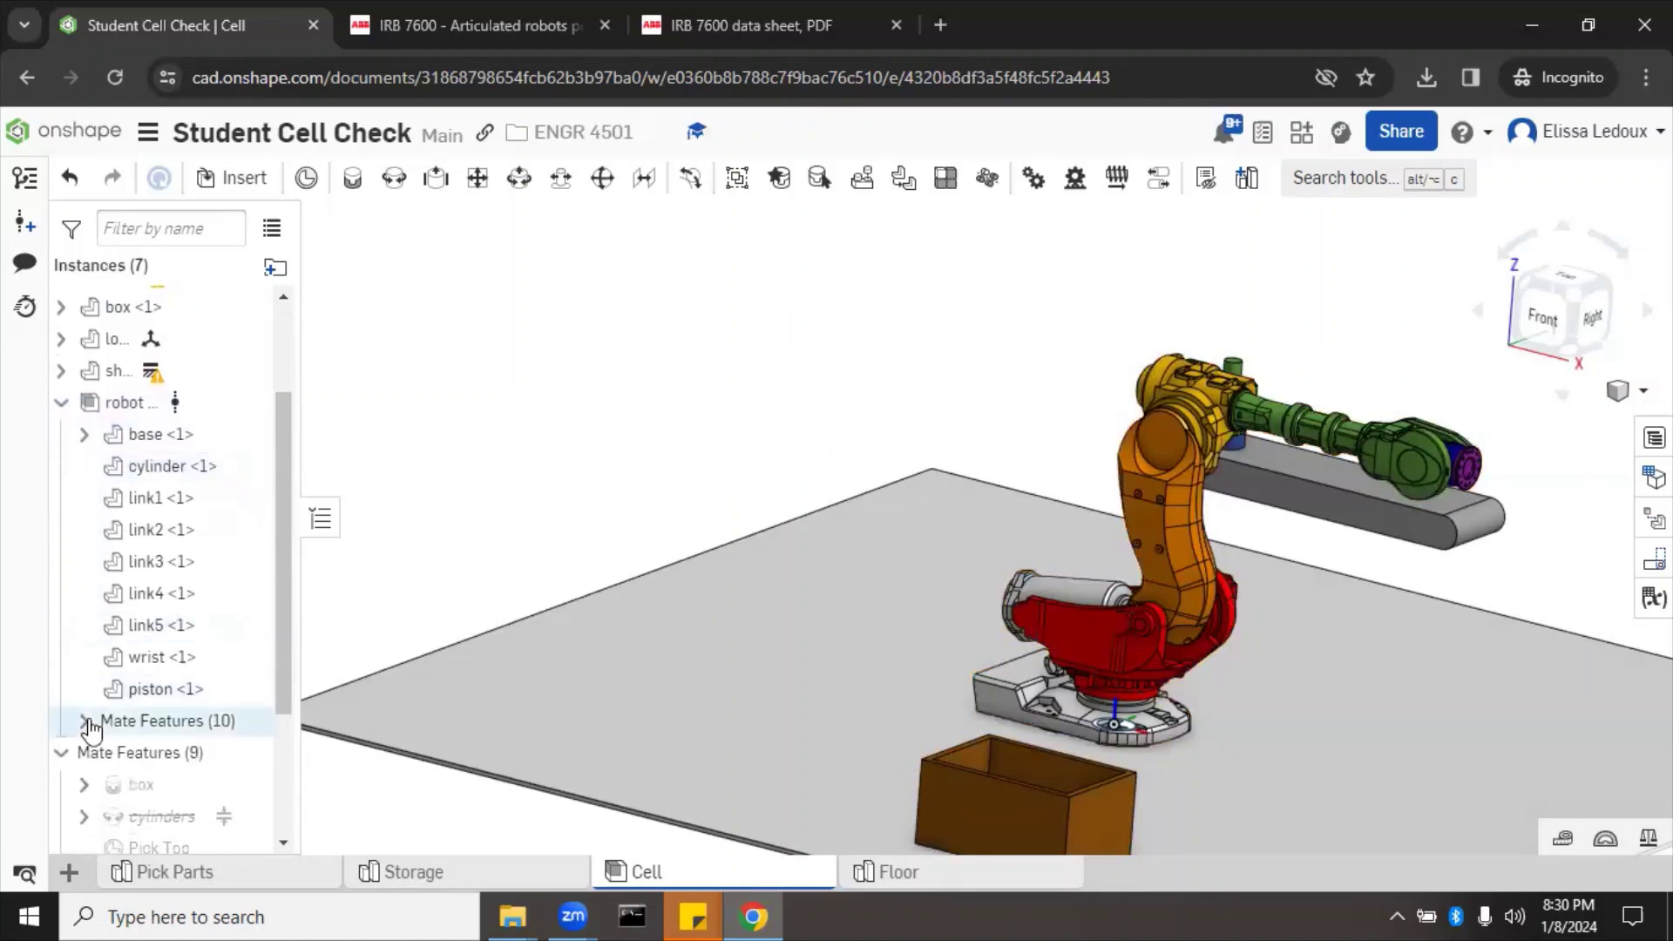
pyautogui.click(90, 726)
pyautogui.scroll(-3, 93, 730)
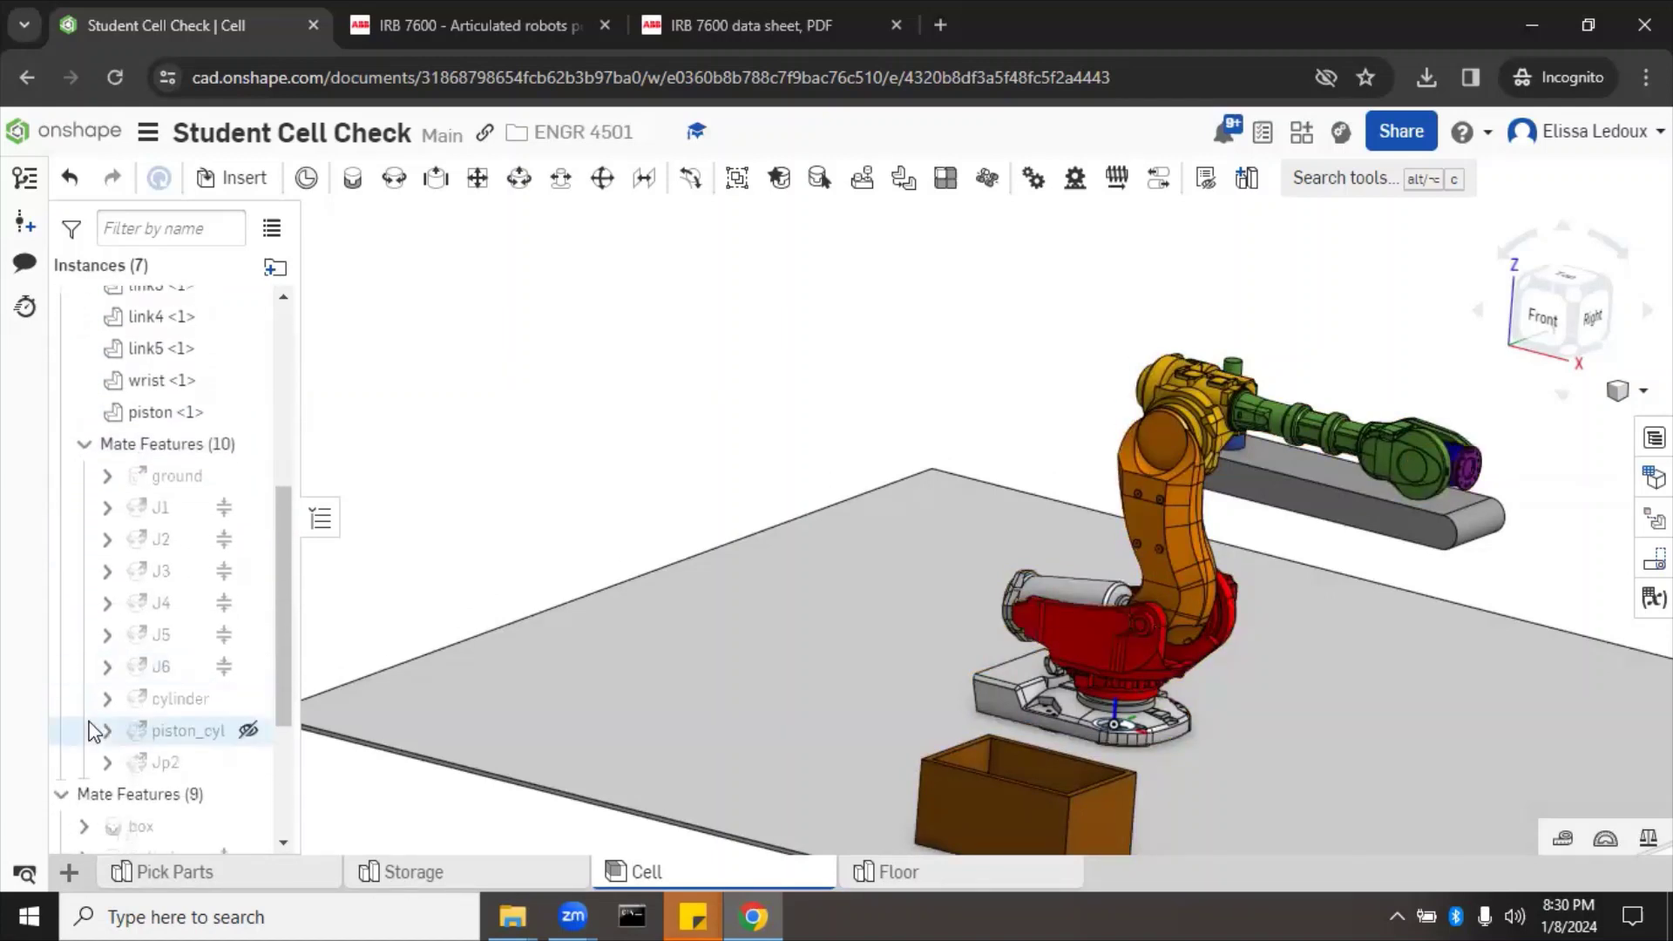
# Select the robot's J1 mate to examine where it sits on the model, and clear the selection
pyautogui.click(159, 512)
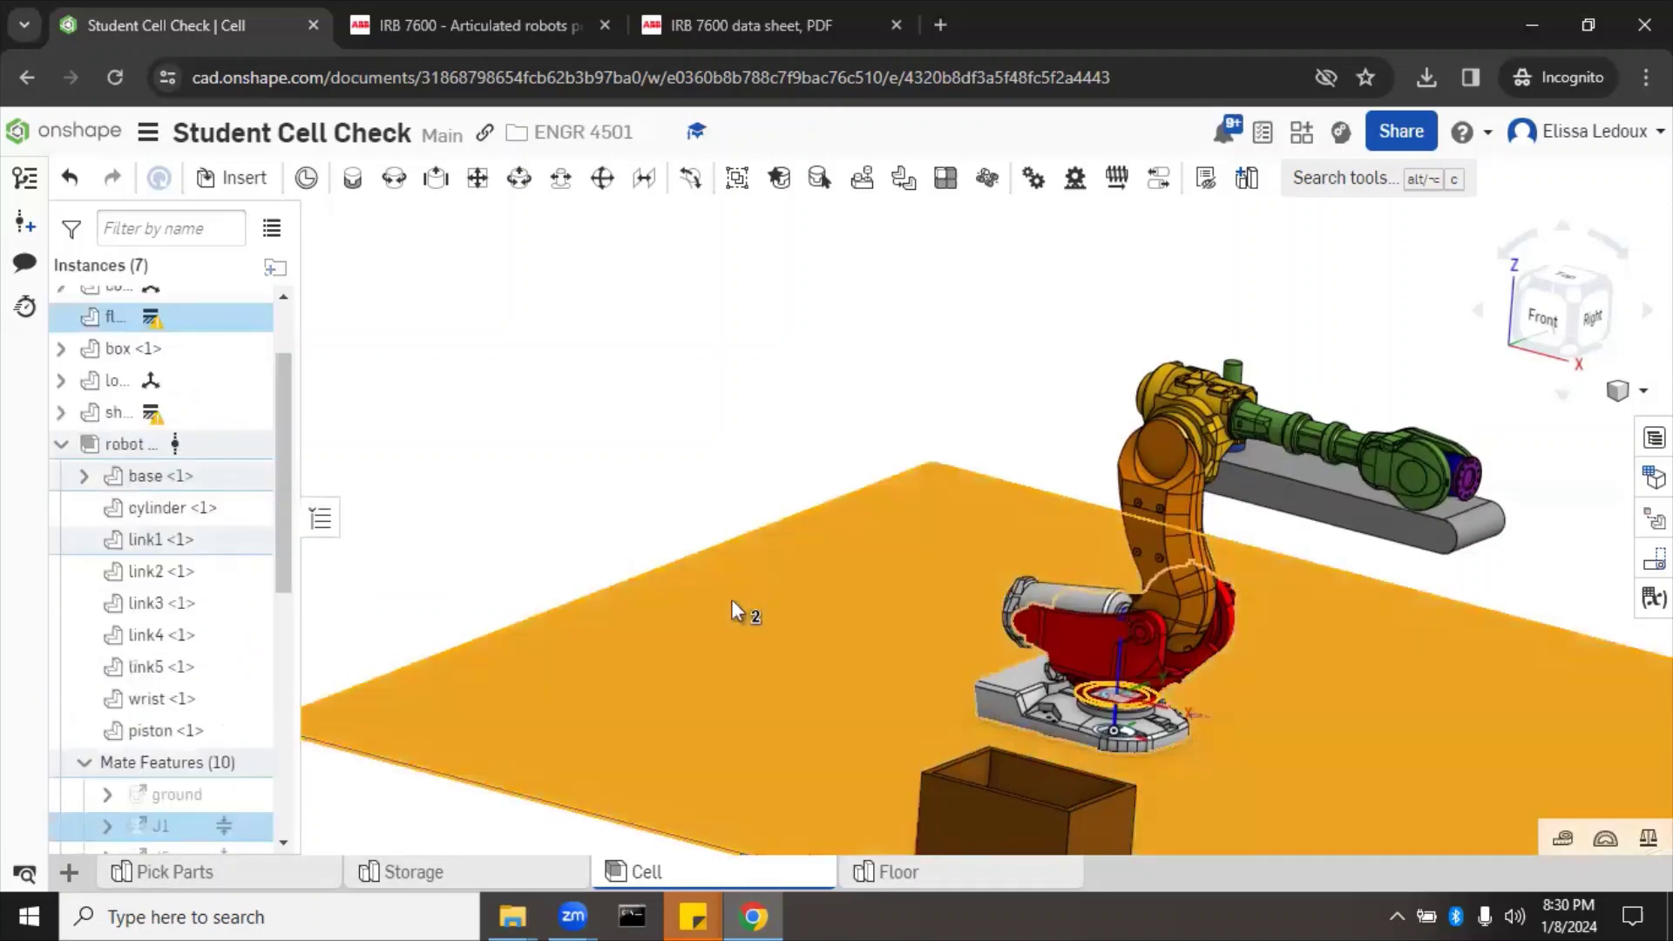
pyautogui.click(730, 602)
pyautogui.scroll(3, 729, 600)
pyautogui.scroll(-3, 728, 600)
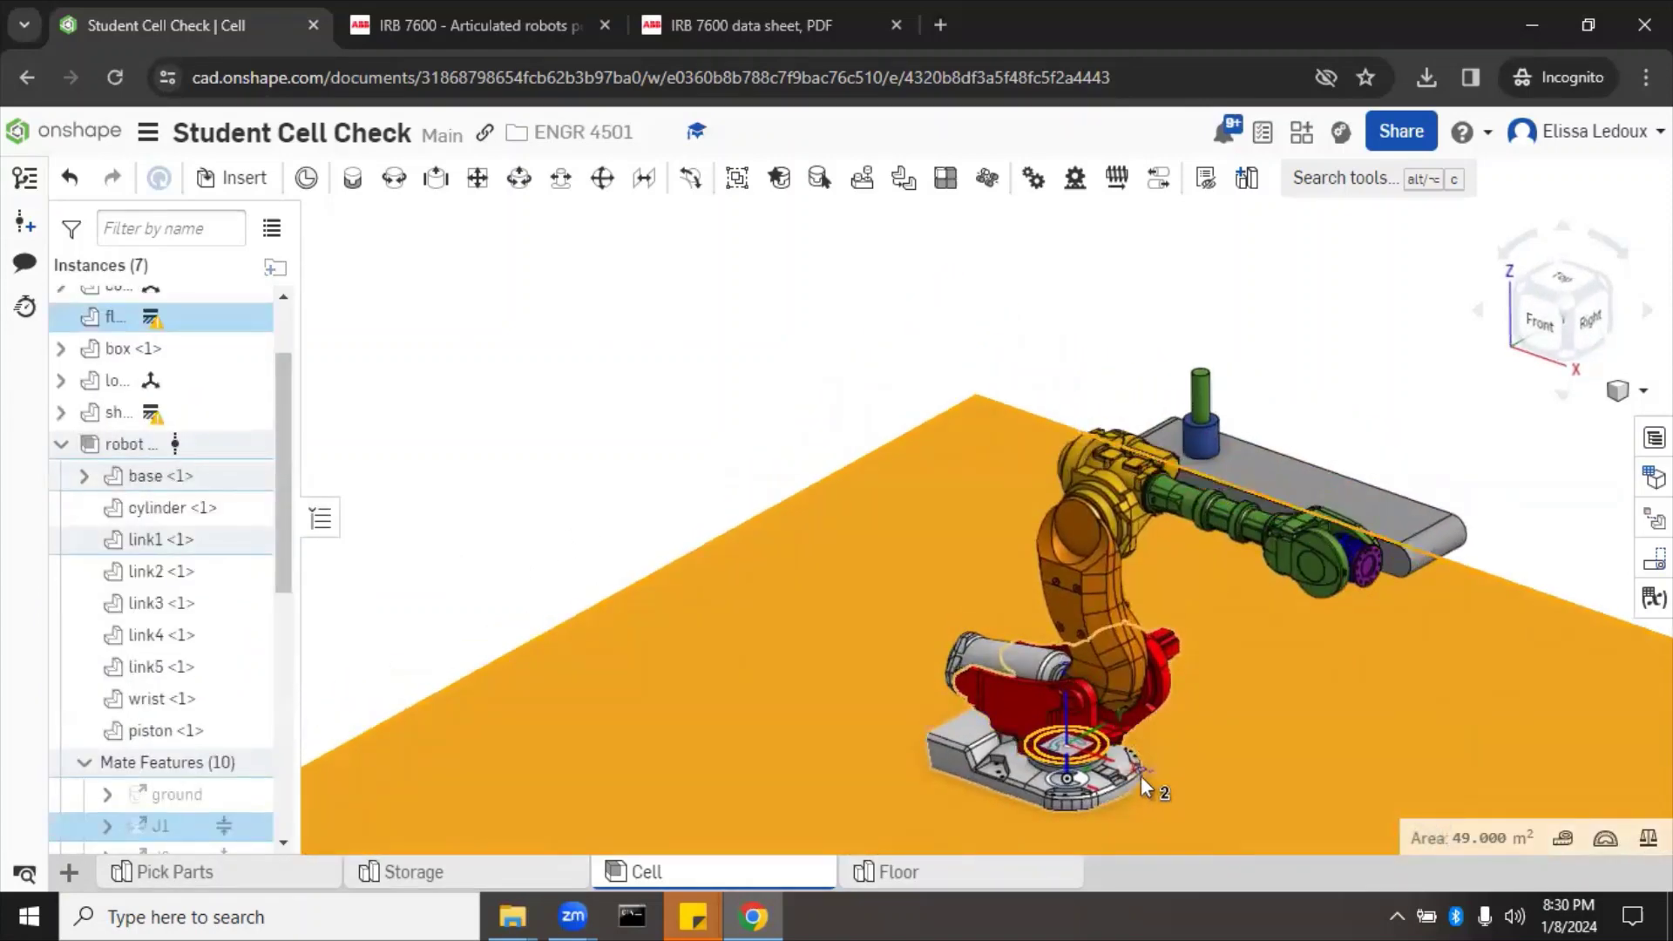
pyautogui.click(491, 547)
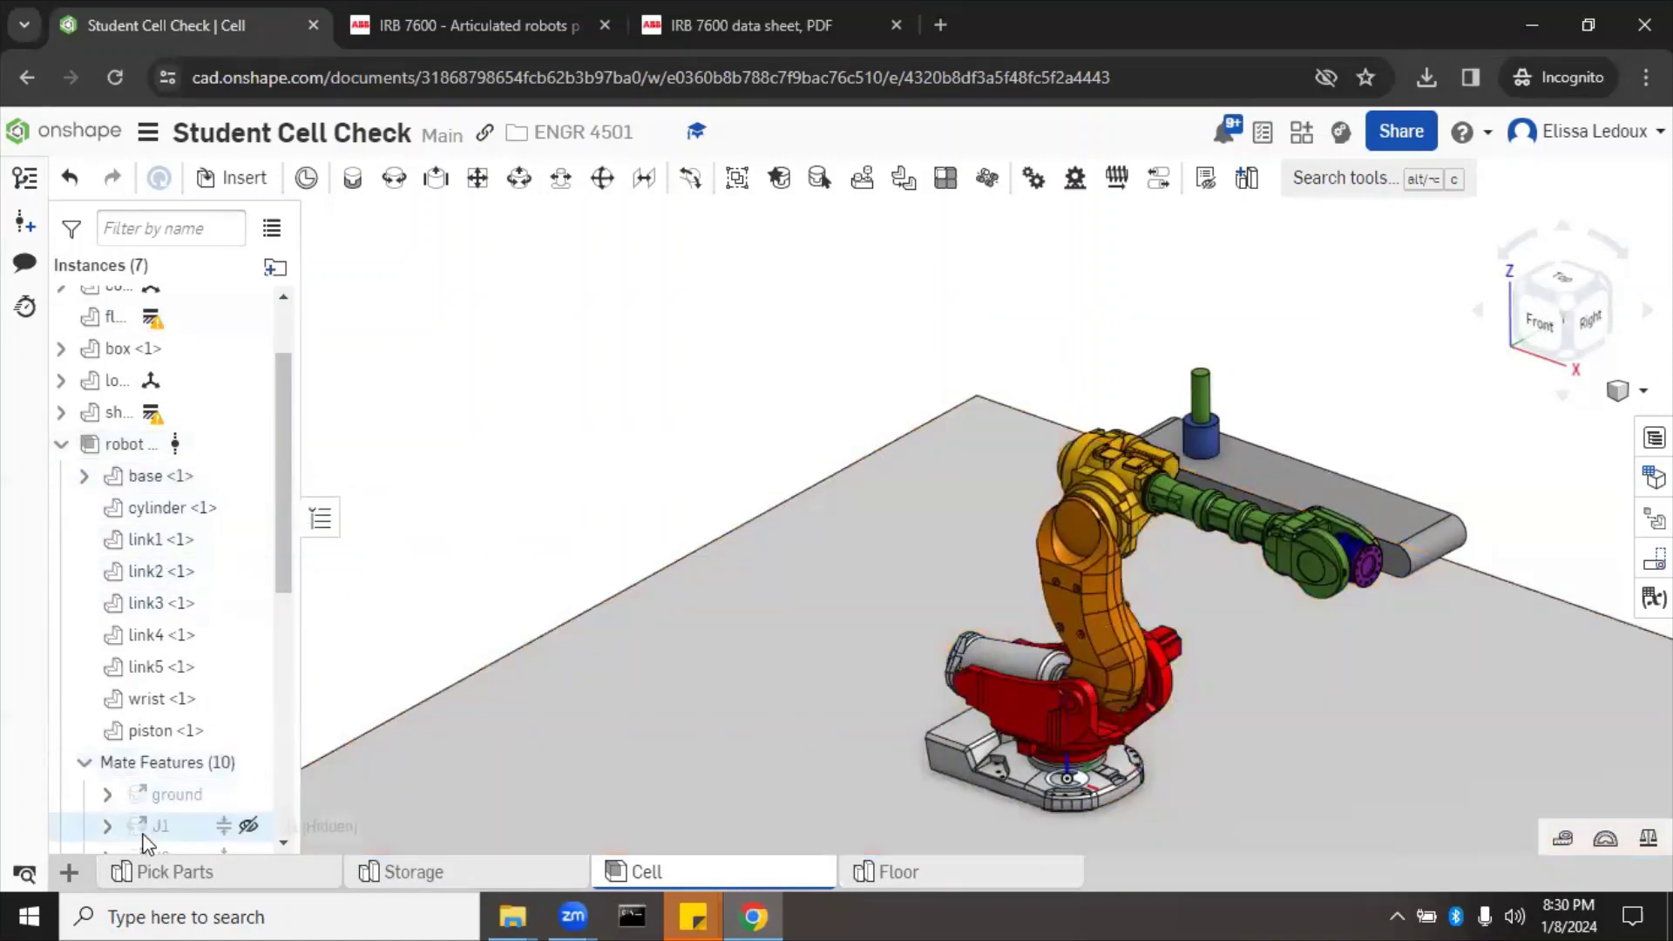
# Select the robot's J2 mate to examine where it sits on the model, and clear the selection
pyautogui.scroll(-3, 145, 837)
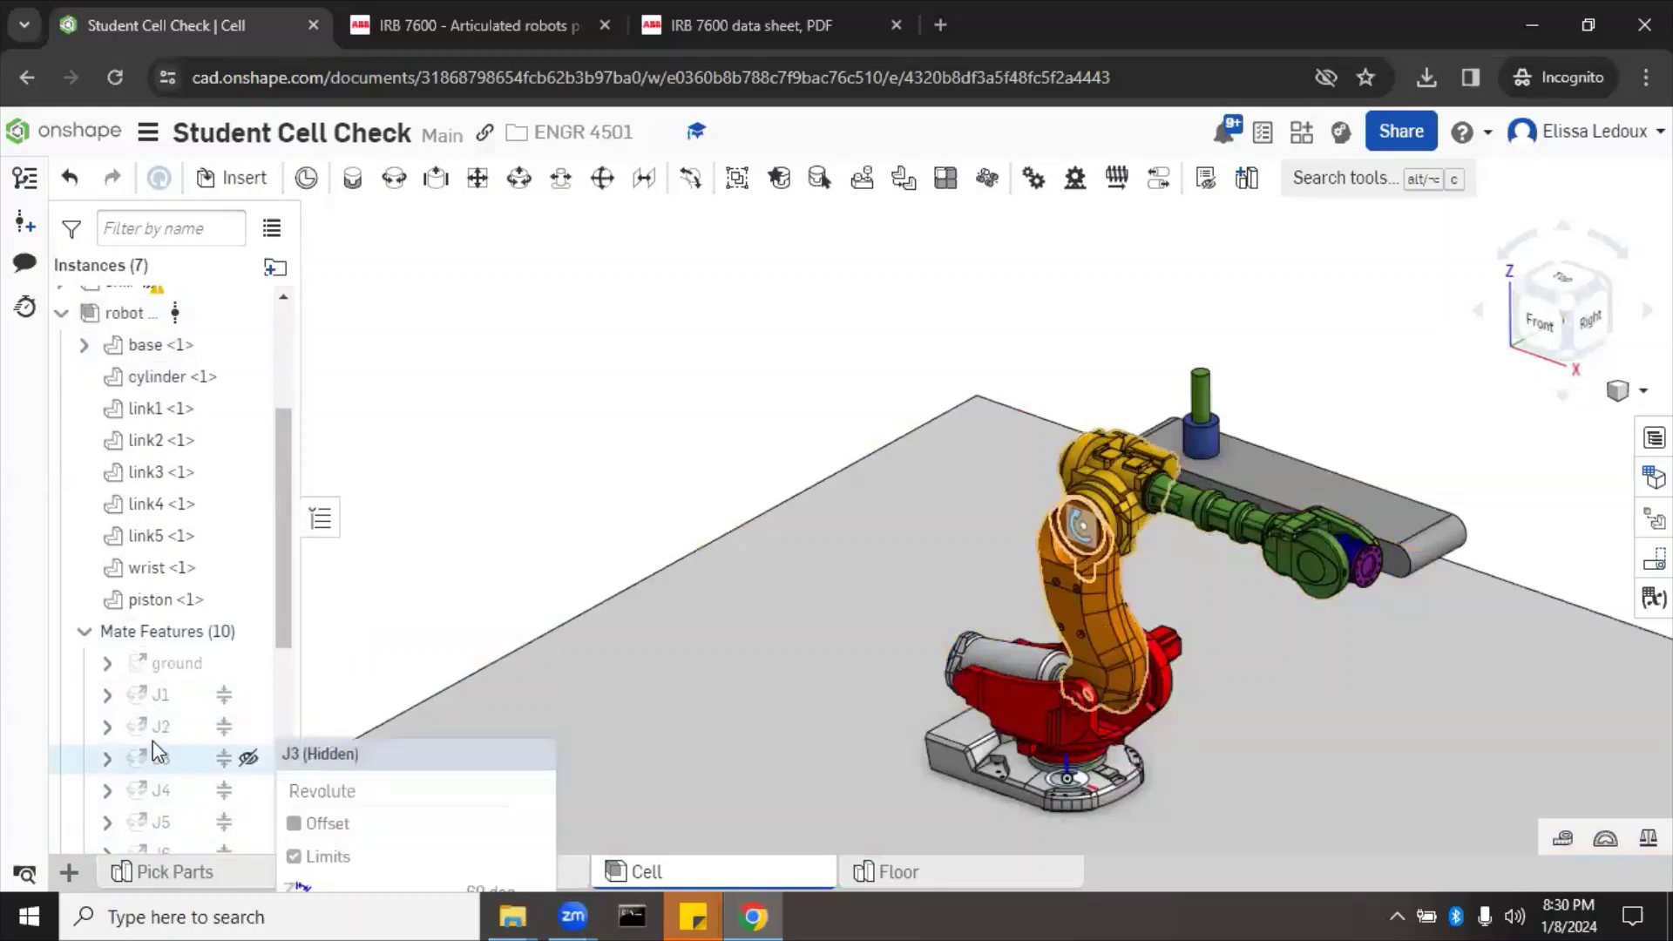
pyautogui.click(153, 736)
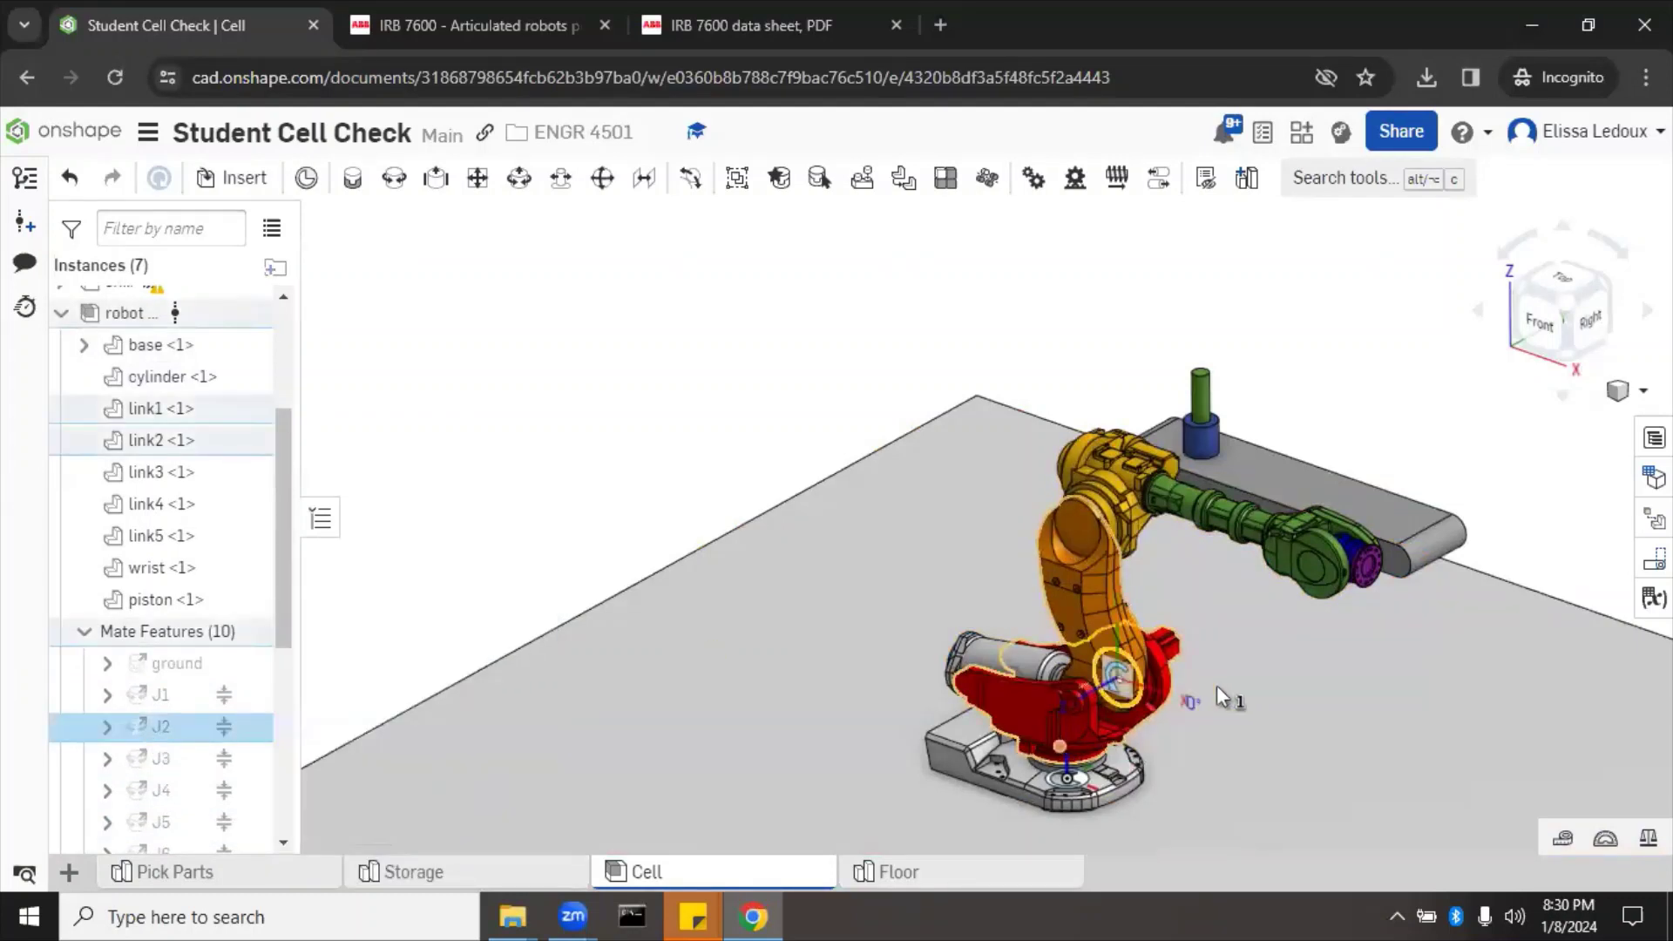
pyautogui.click(526, 448)
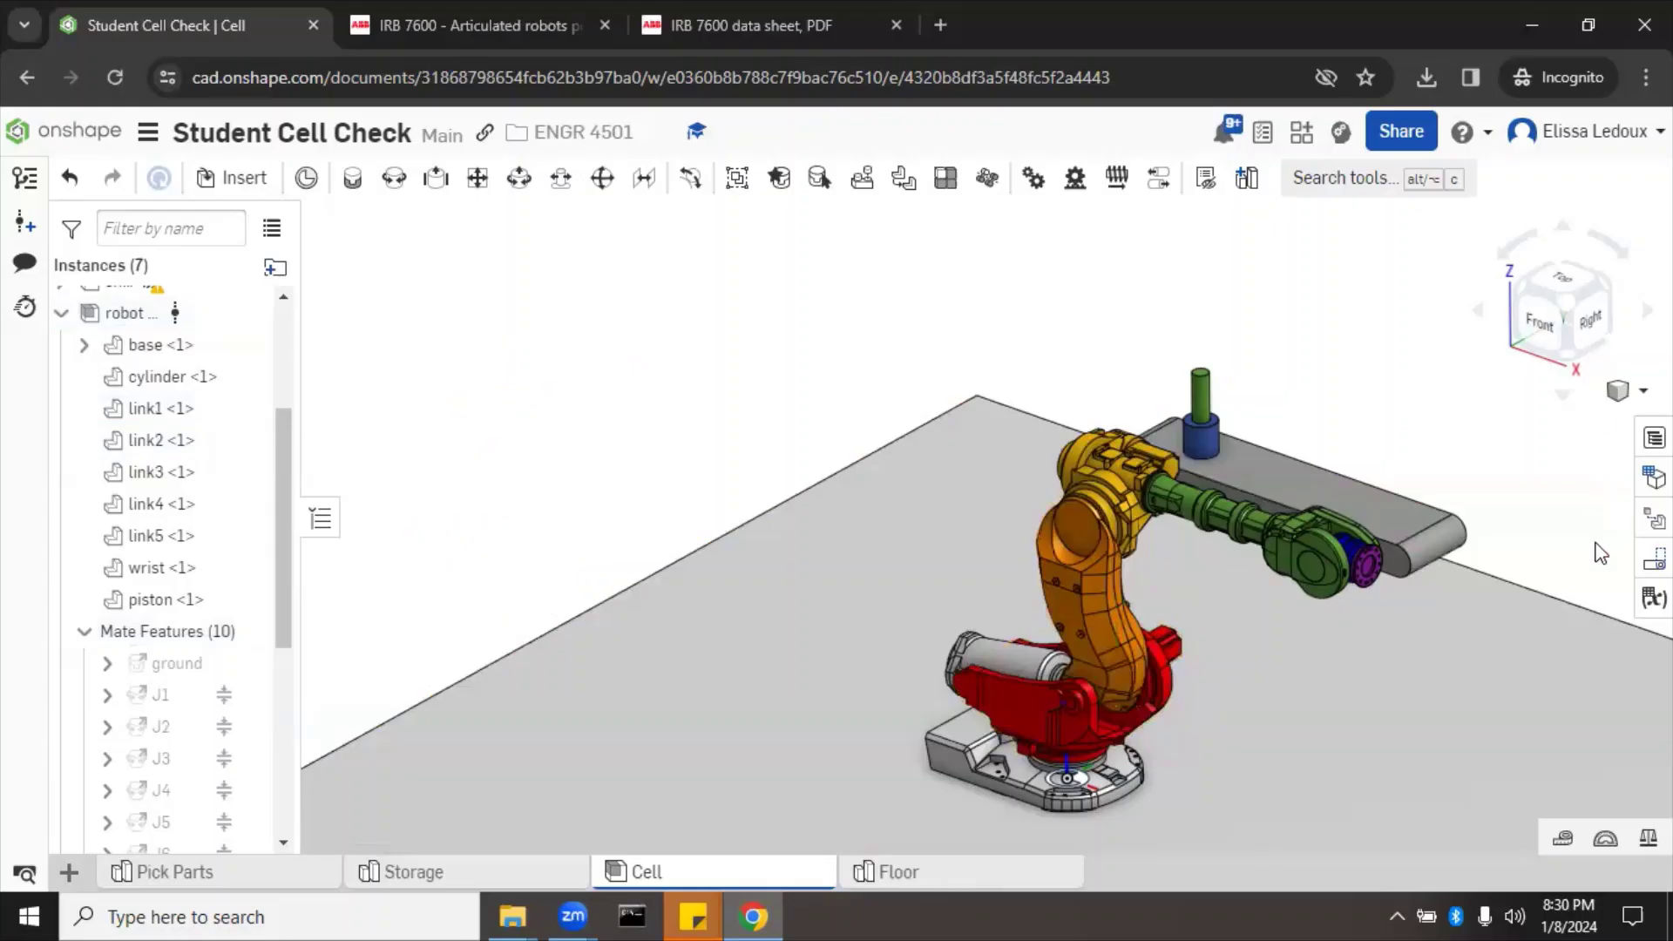
# Update the named position "home" to the robot's current pose
pyautogui.click(1655, 558)
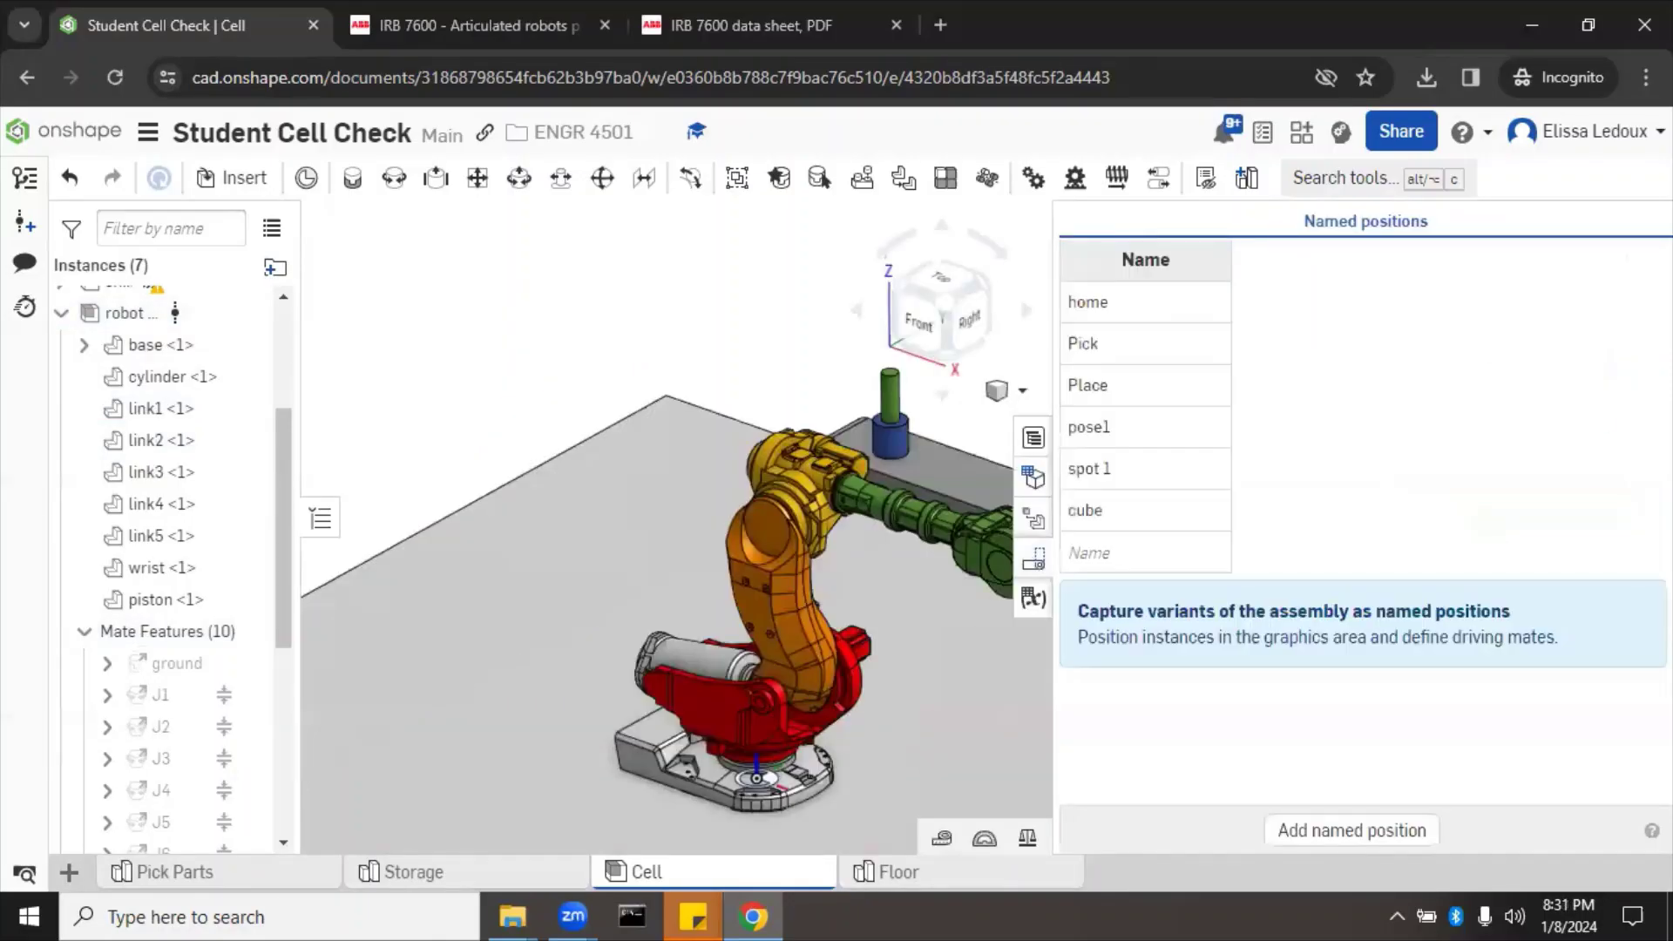
pyautogui.rightClick(1162, 314)
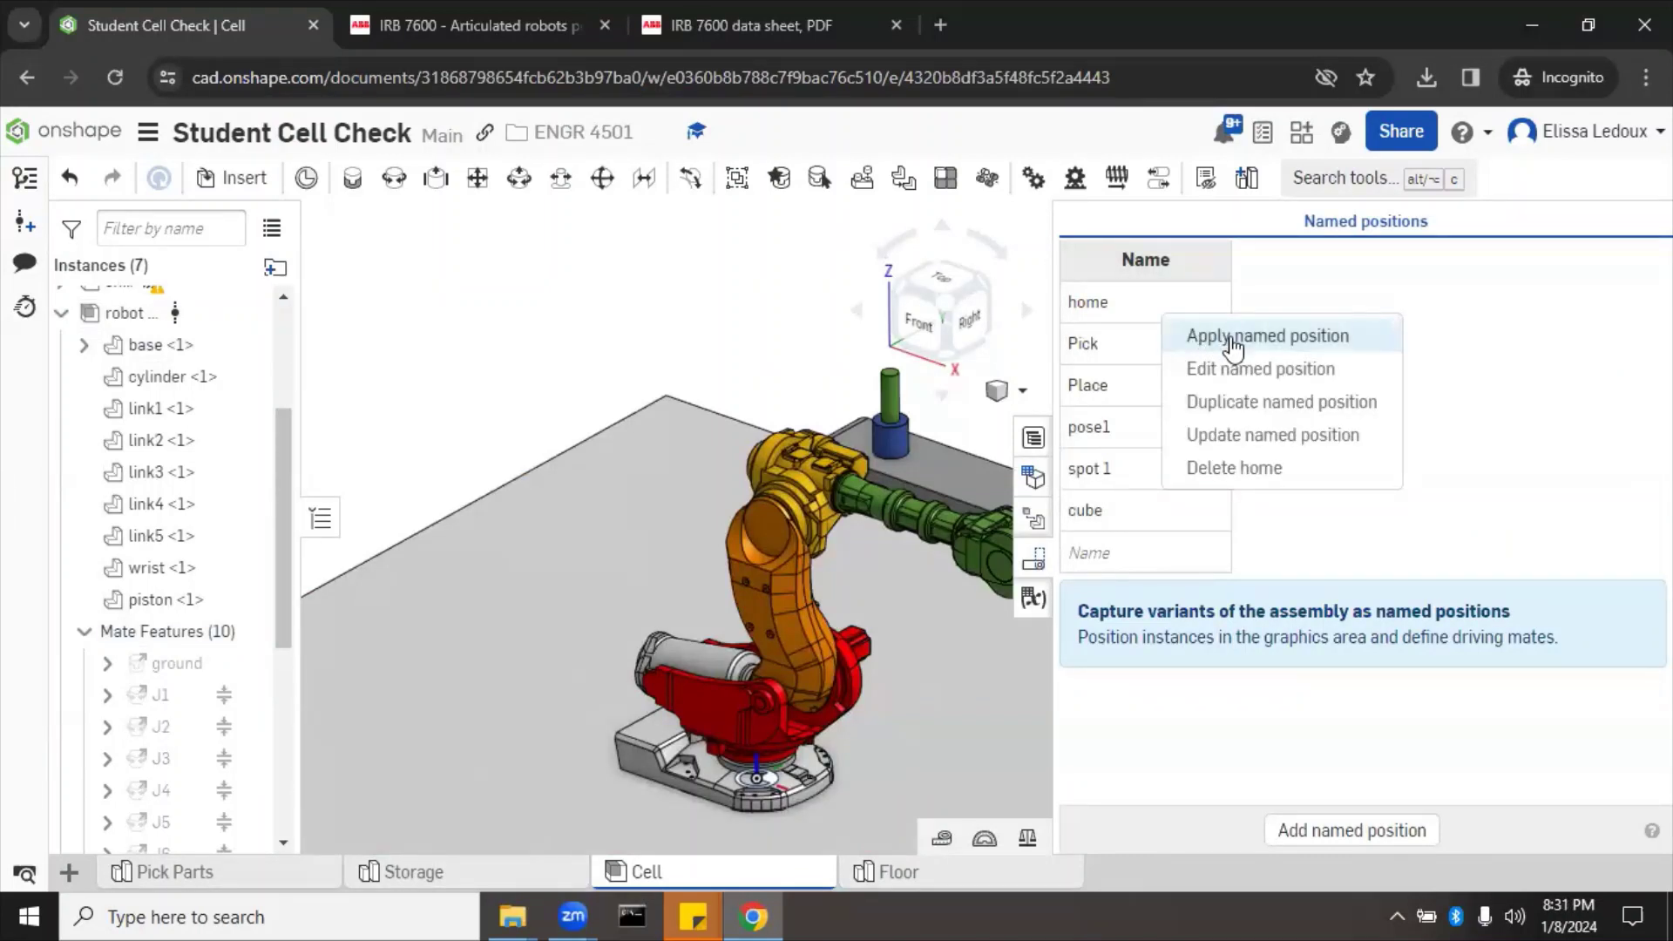
pyautogui.click(1242, 432)
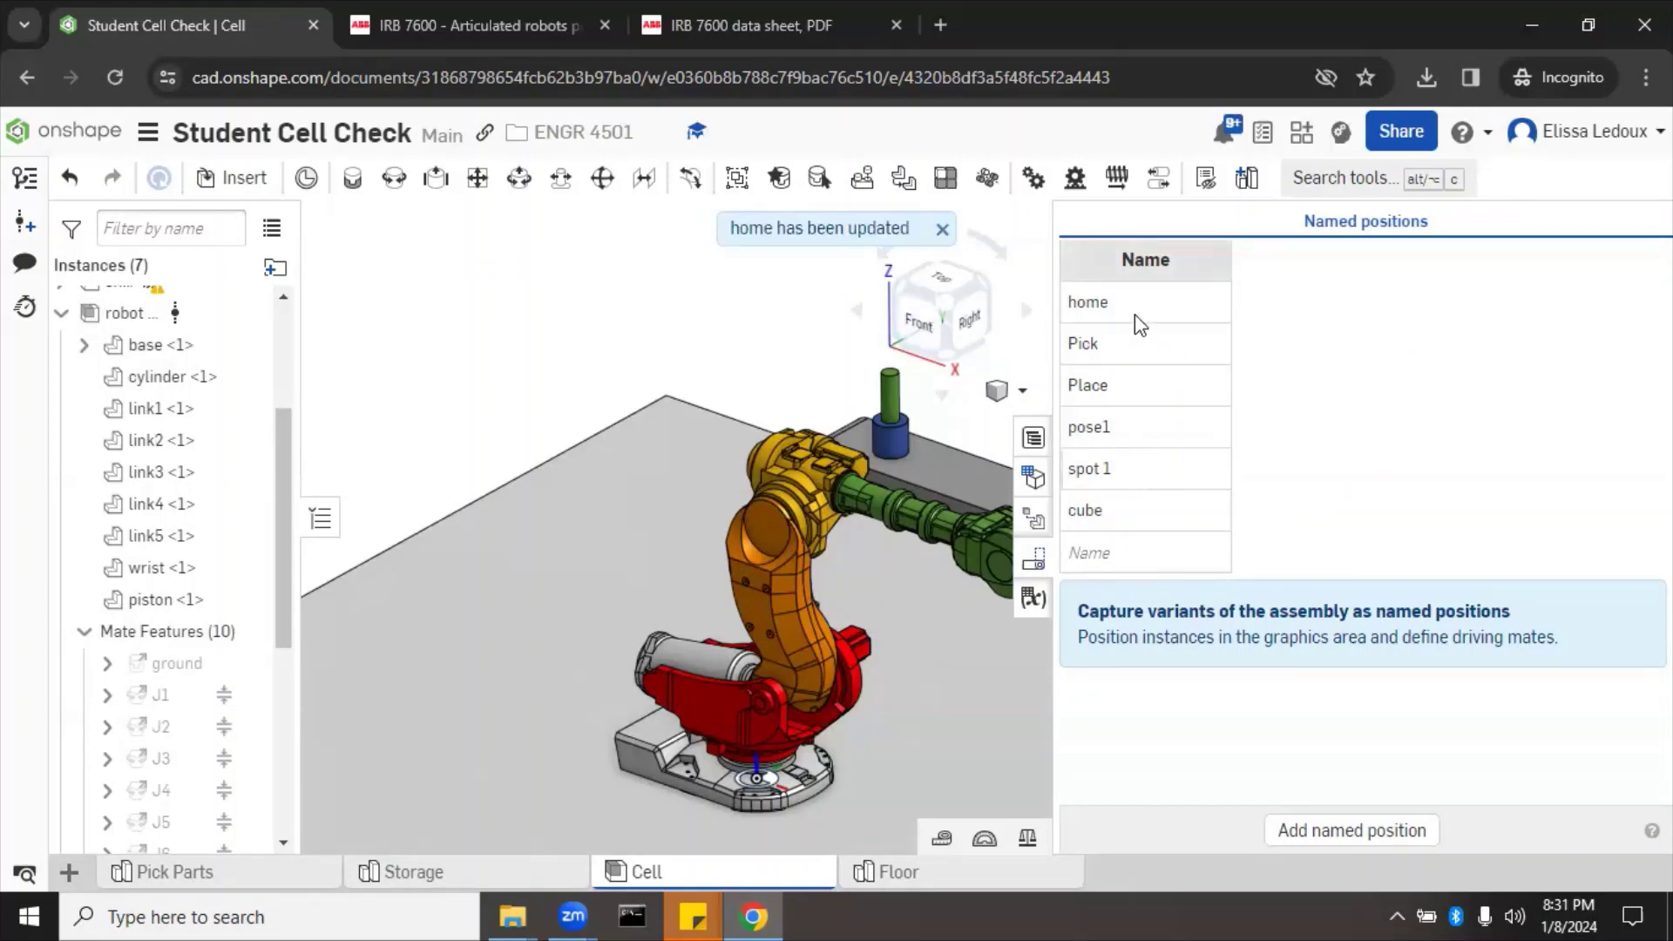
# Delete the named positions pose1, spot 1, Pick, Place and cube, and close the named positions list
pyautogui.rightClick(1159, 432)
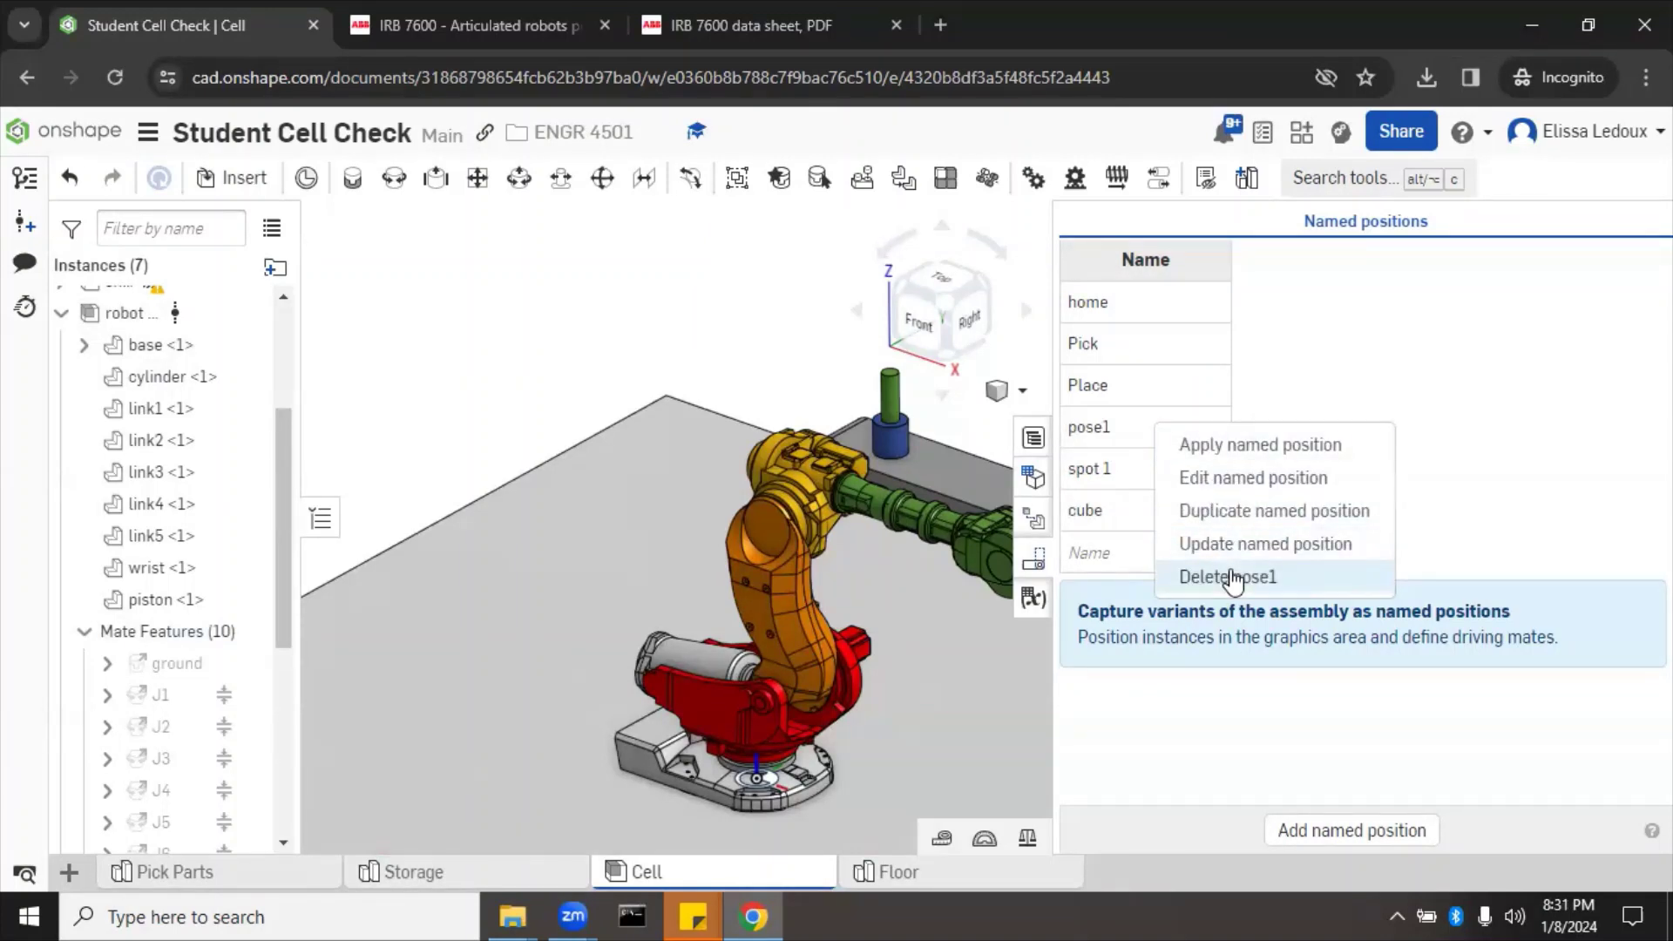
pyautogui.press('Escape')
pyautogui.rightClick(1167, 429)
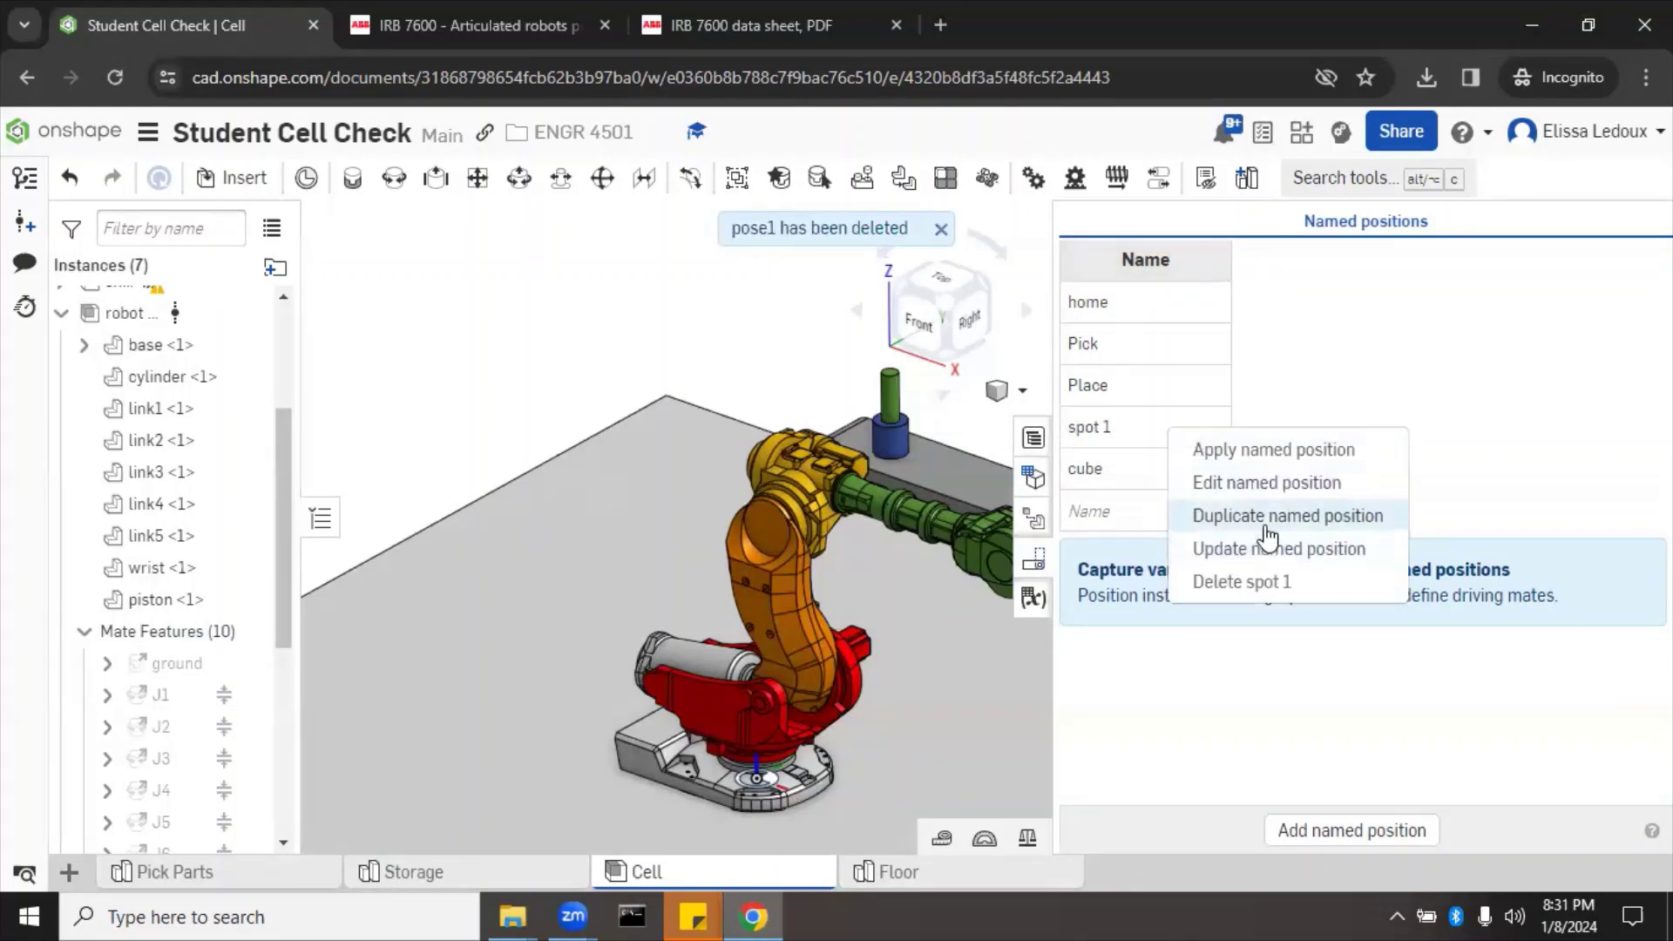
pyautogui.click(1246, 579)
pyautogui.rightClick(1138, 357)
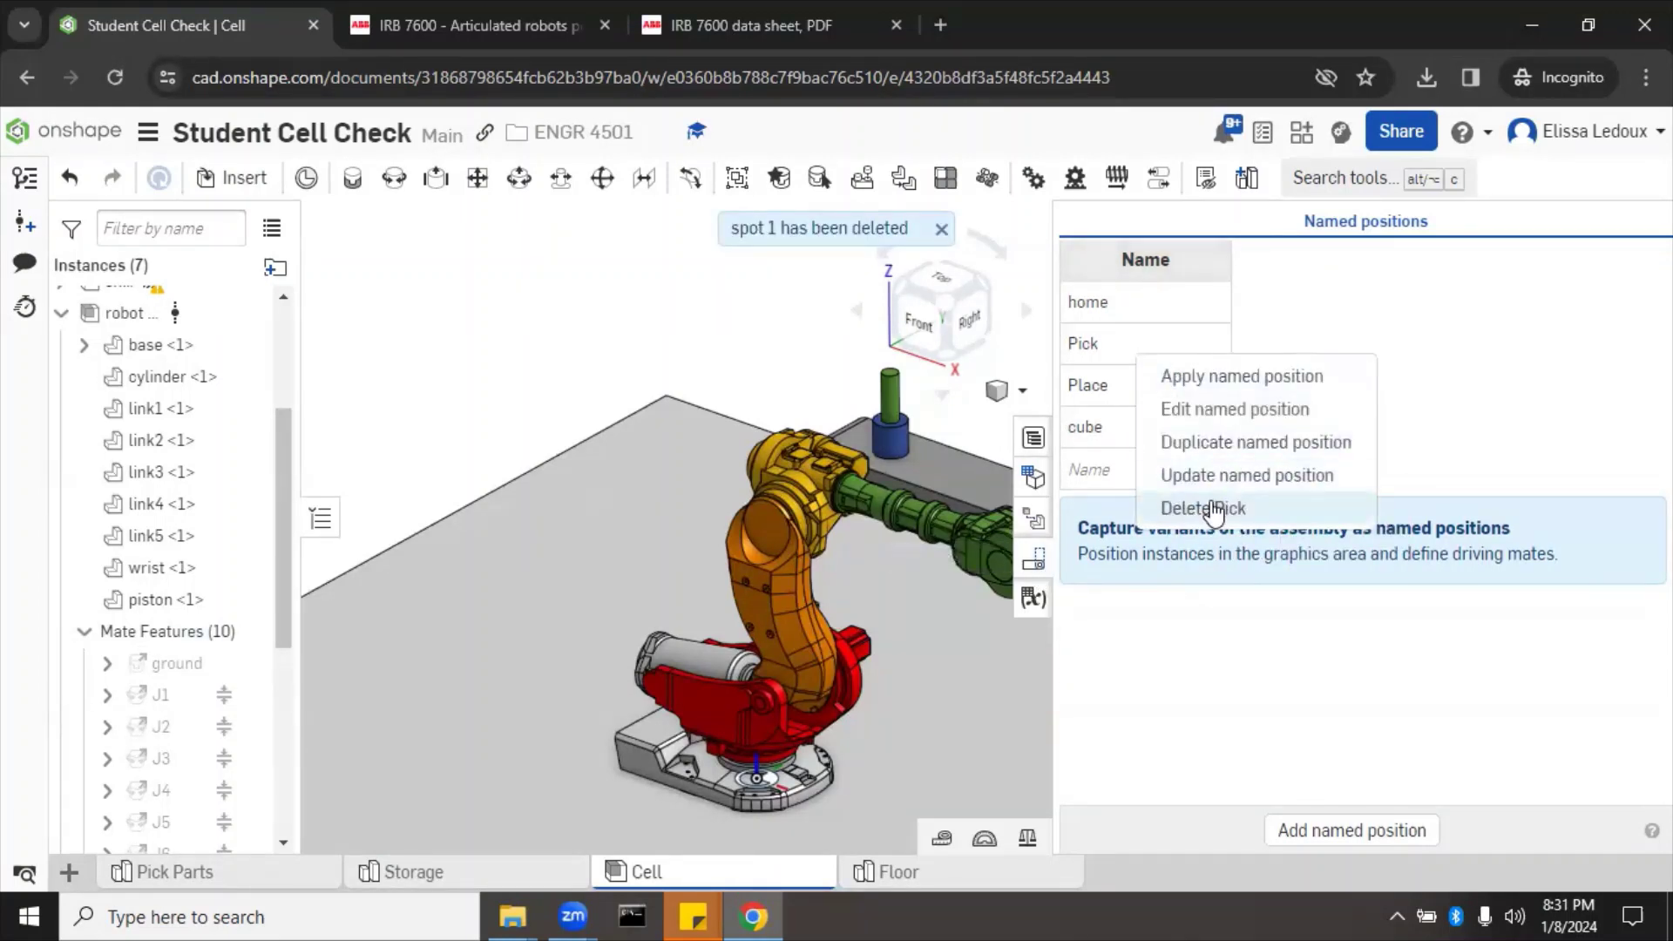
pyautogui.click(1234, 507)
pyautogui.rightClick(1144, 343)
pyautogui.click(1234, 495)
pyautogui.rightClick(1147, 356)
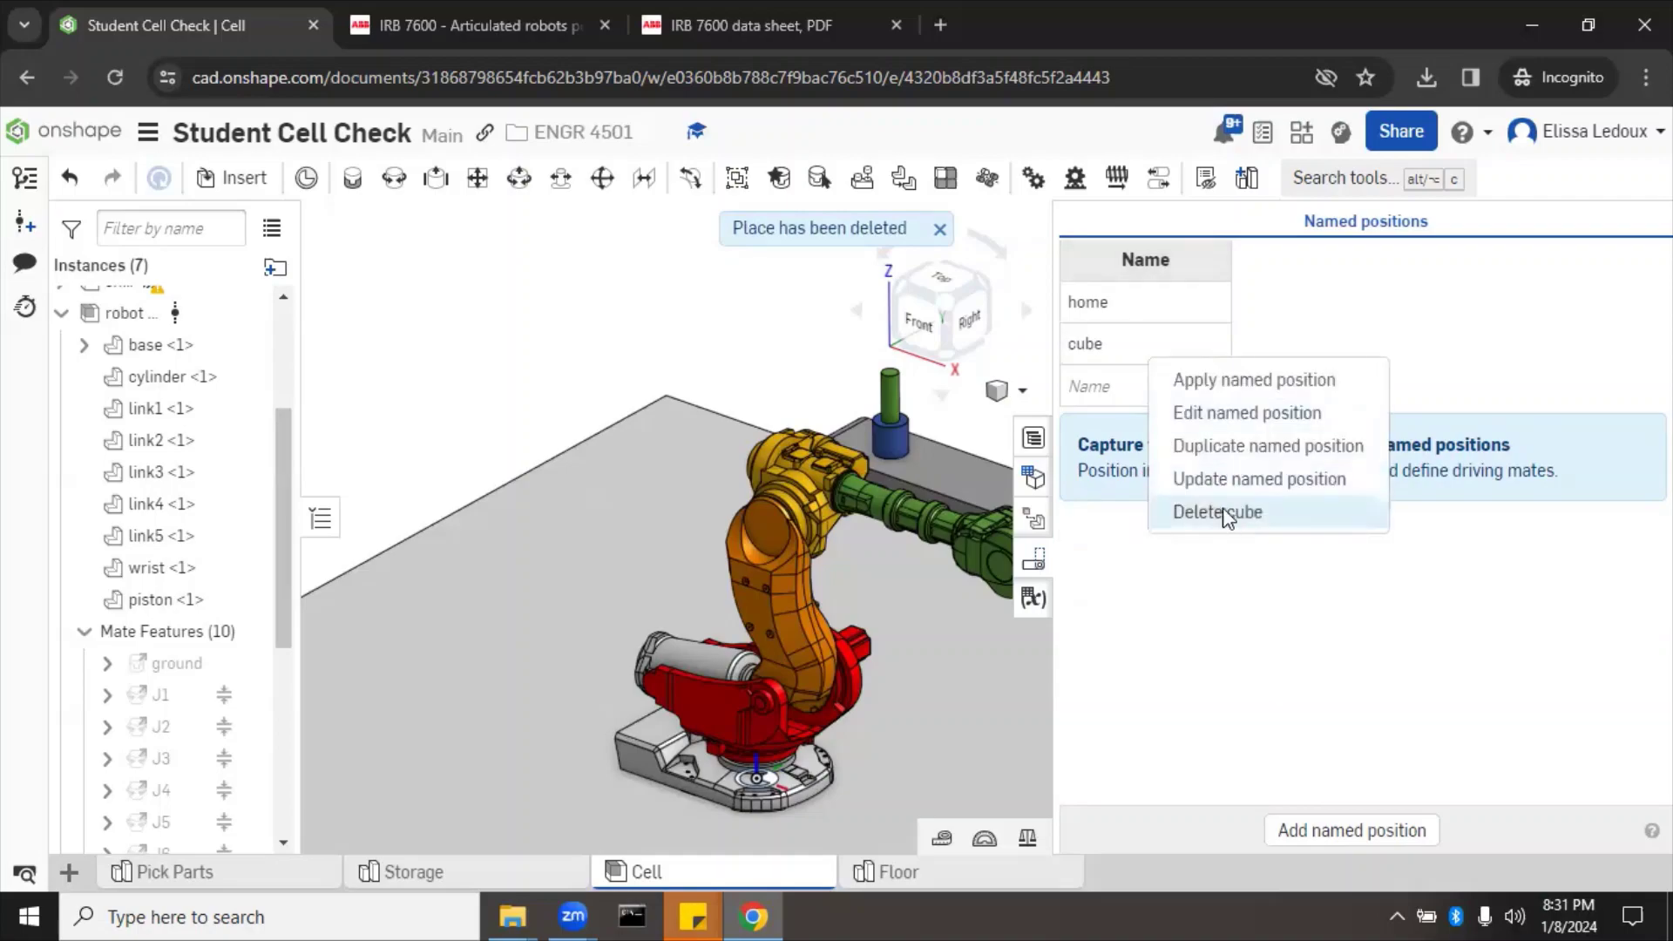
pyautogui.click(1229, 514)
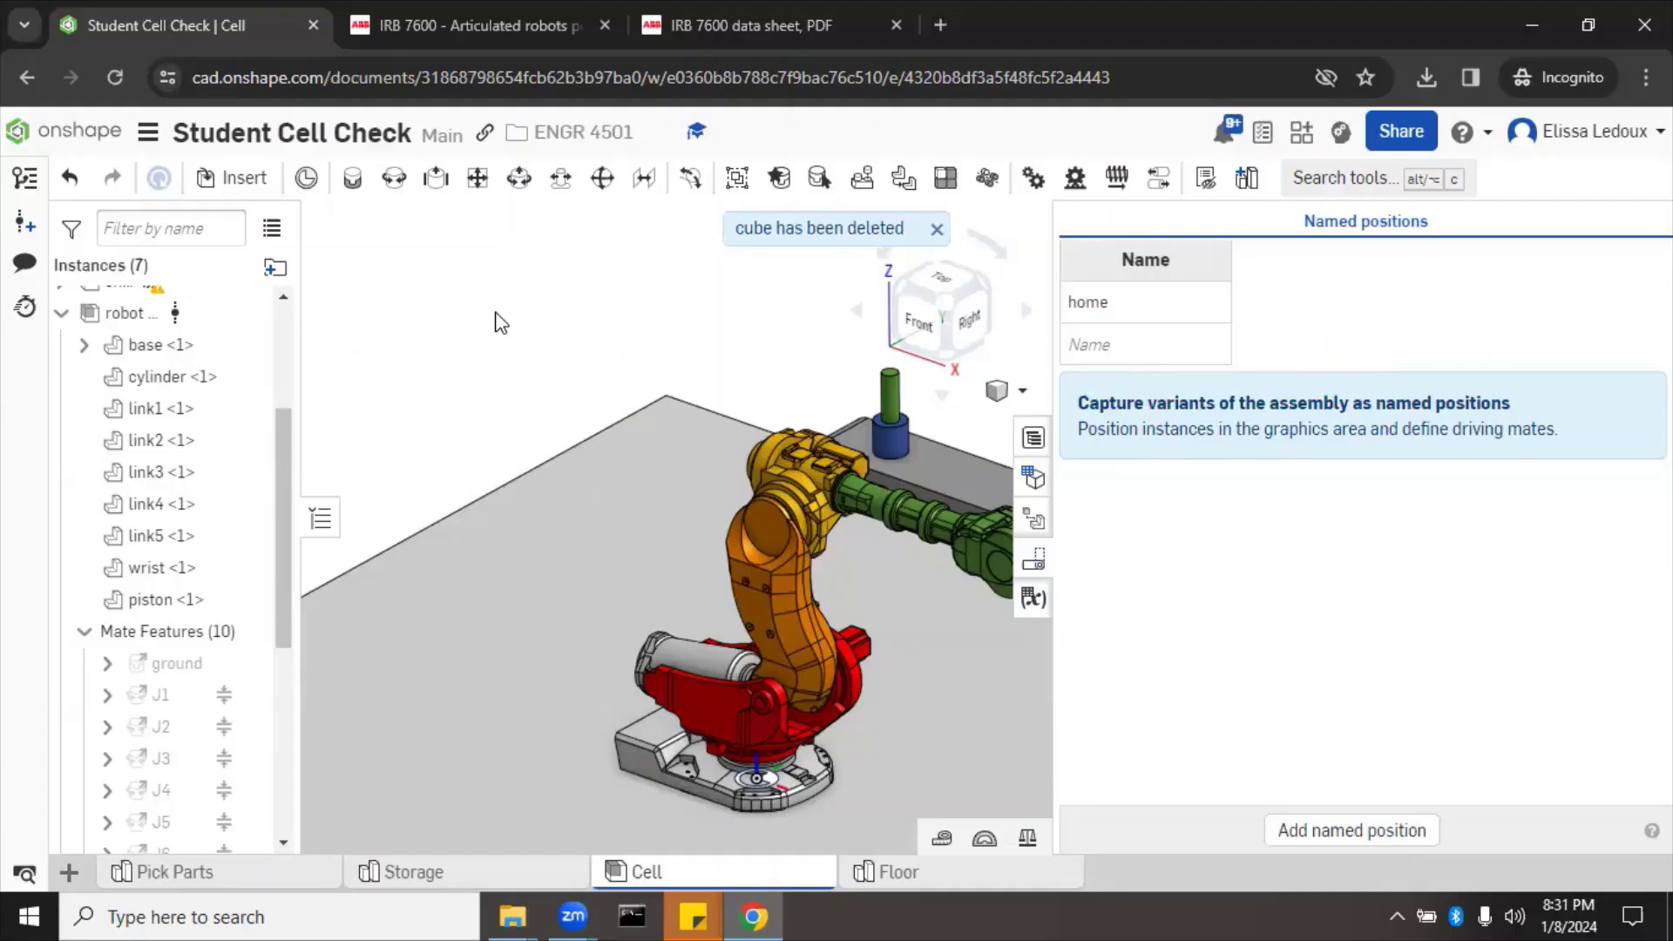
pyautogui.click(1040, 565)
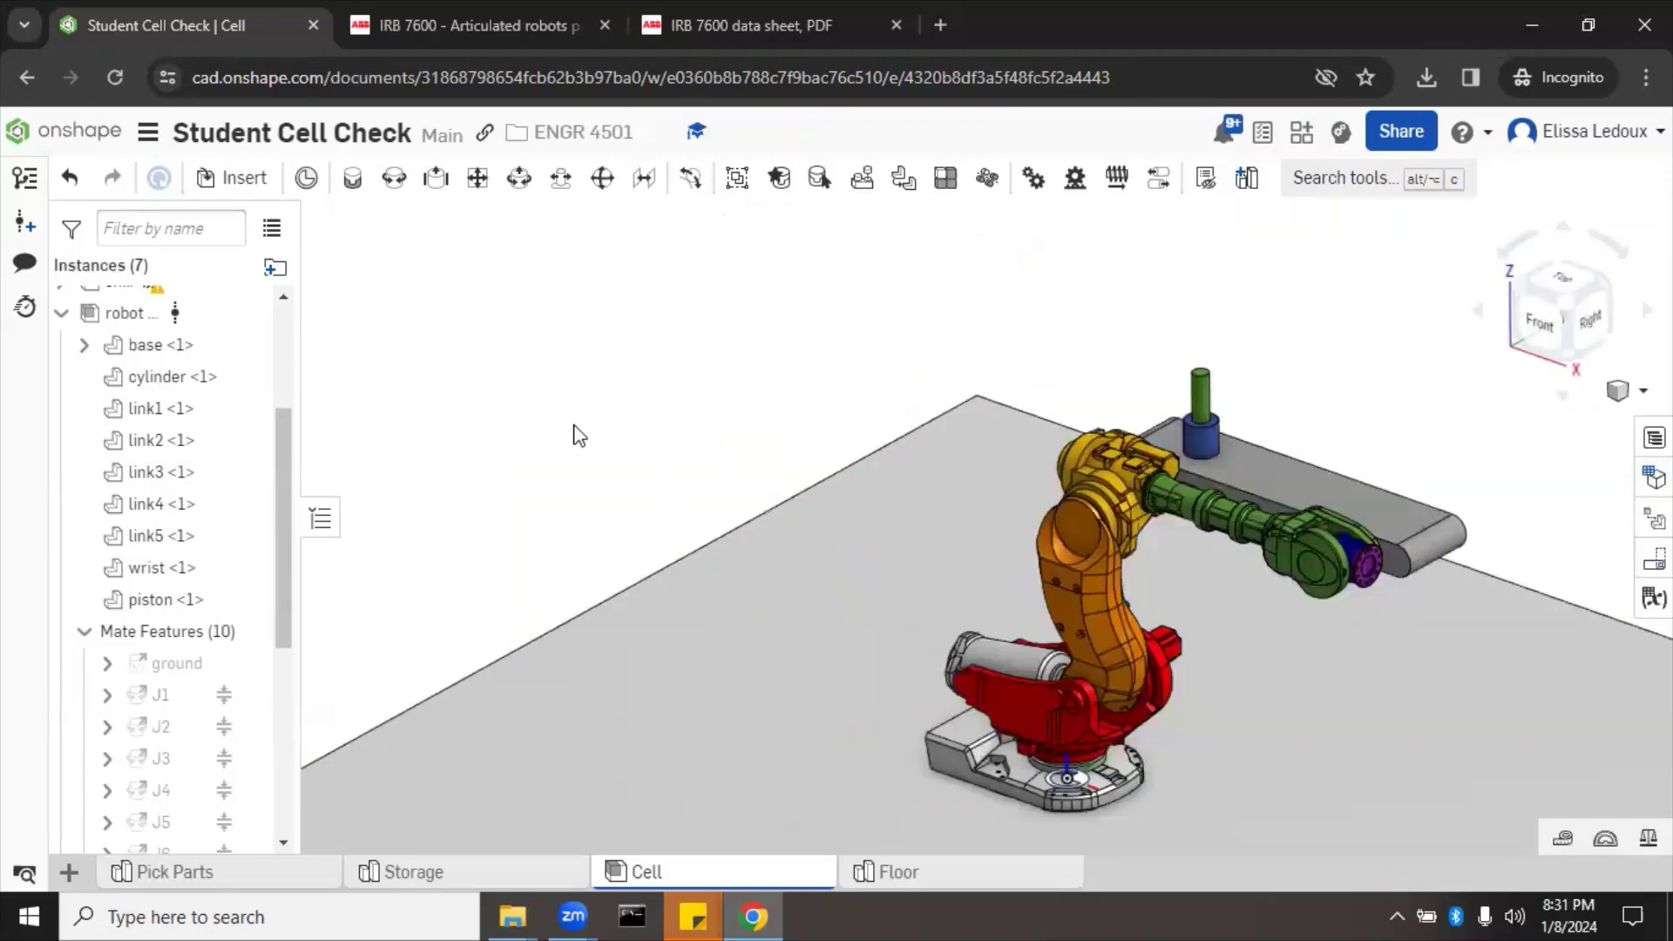
# Collapse the mate features of both the robot subassembly and the whole cell
pyautogui.scroll(-3, 577, 435)
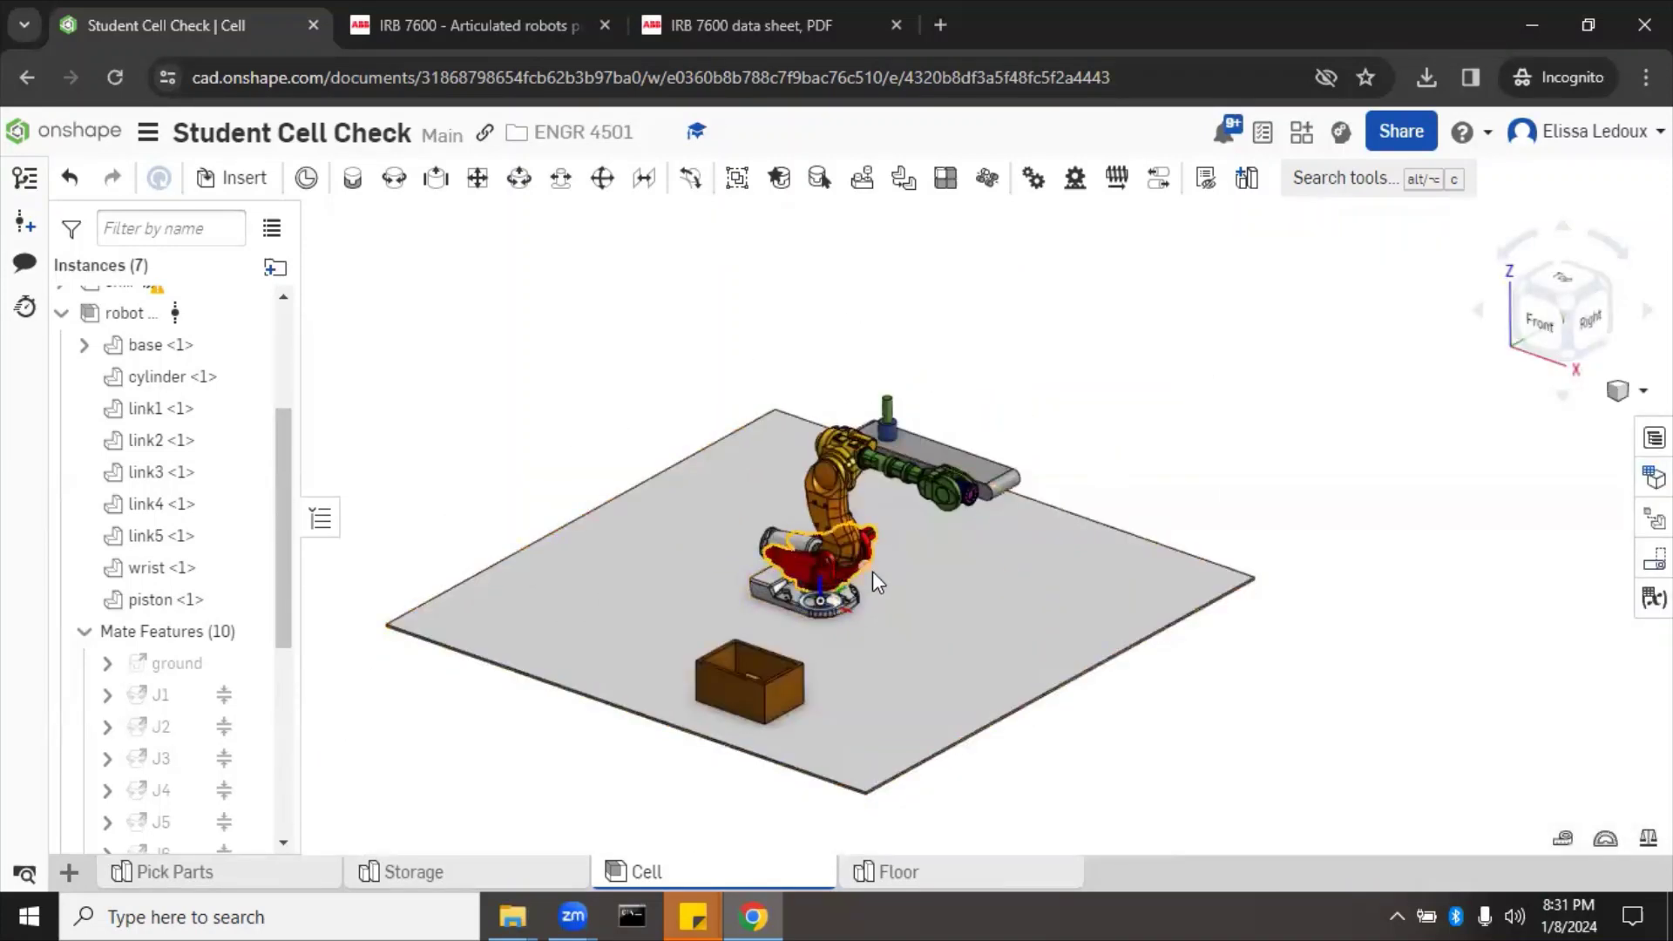
pyautogui.scroll(3, 872, 572)
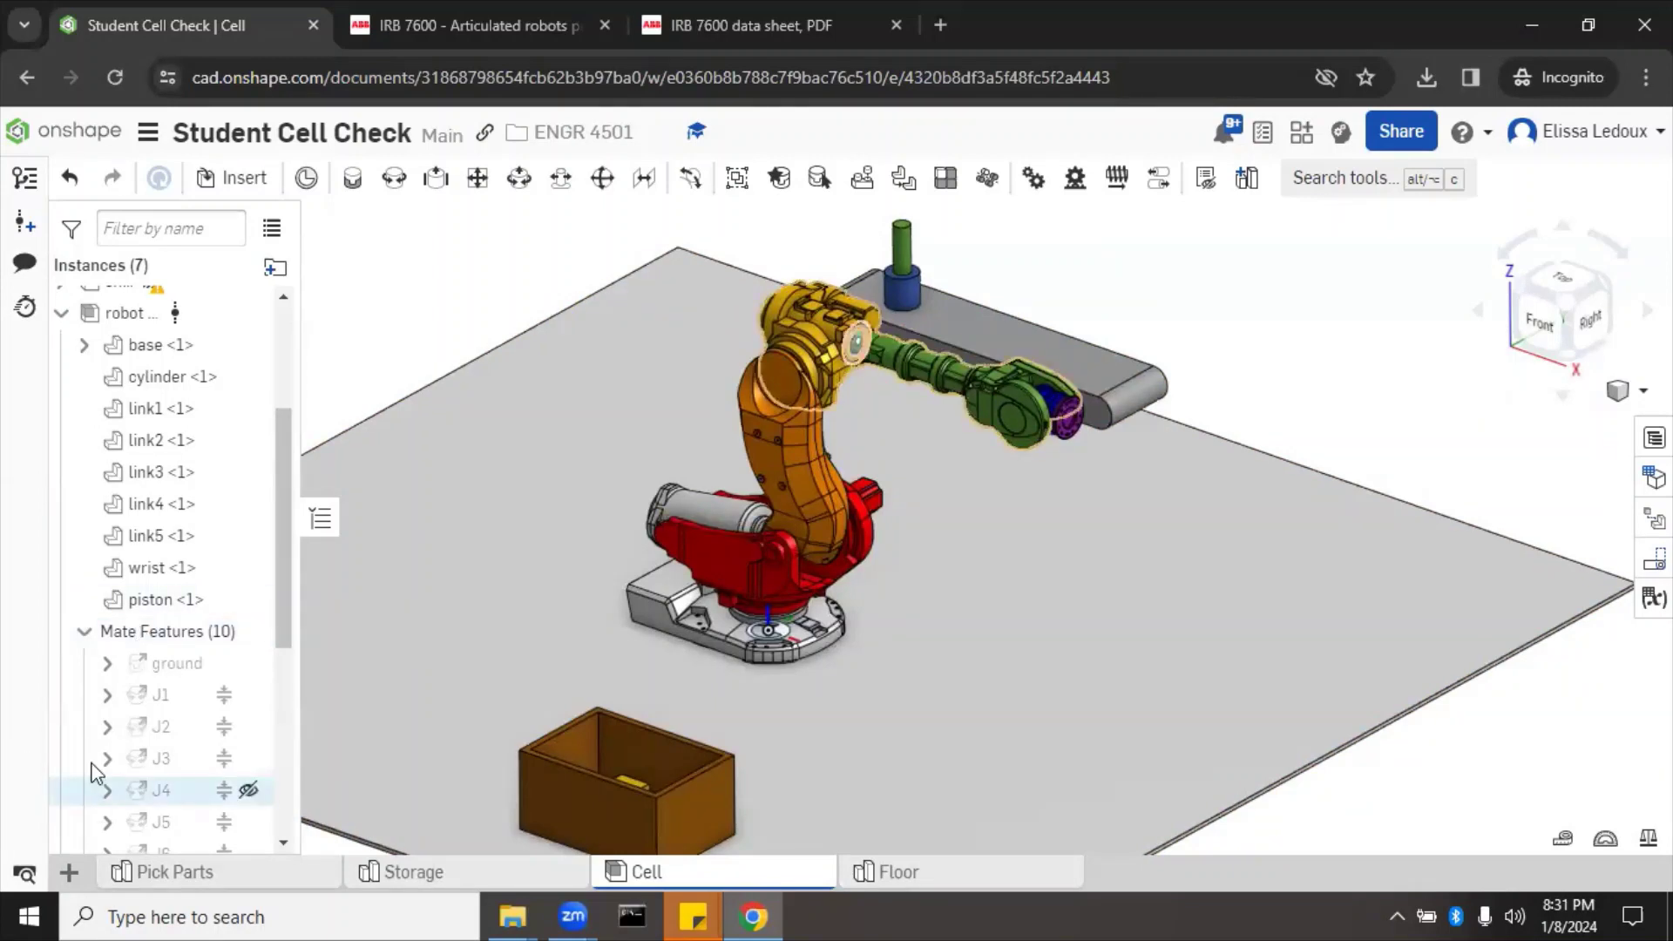
pyautogui.click(85, 634)
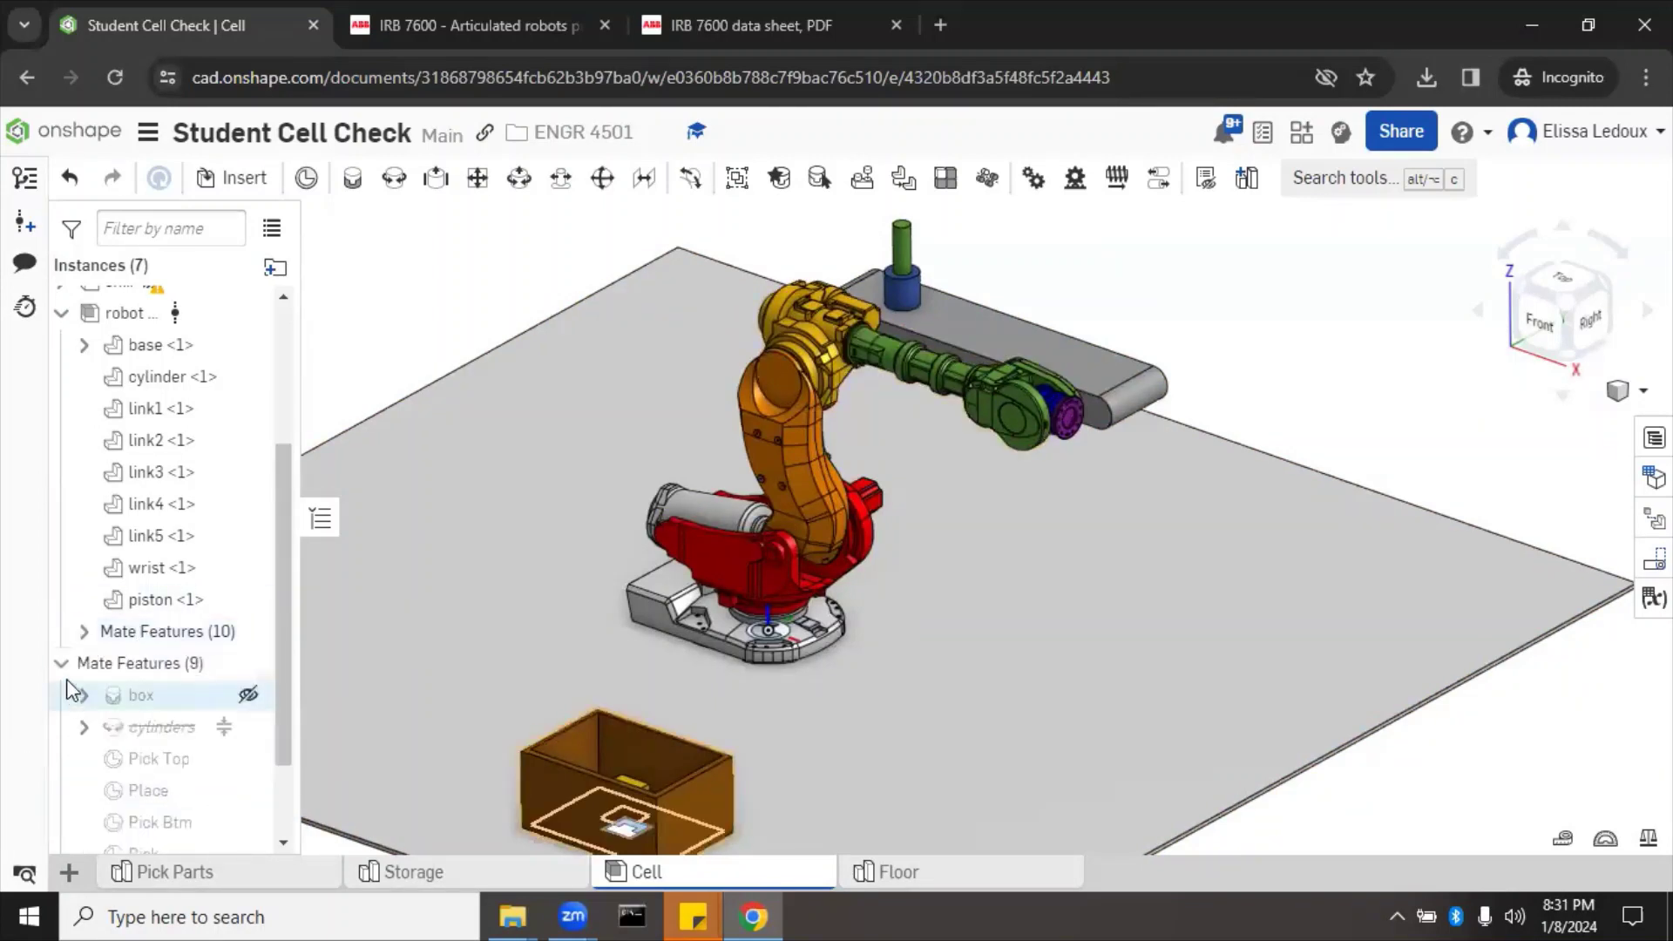
pyautogui.click(61, 663)
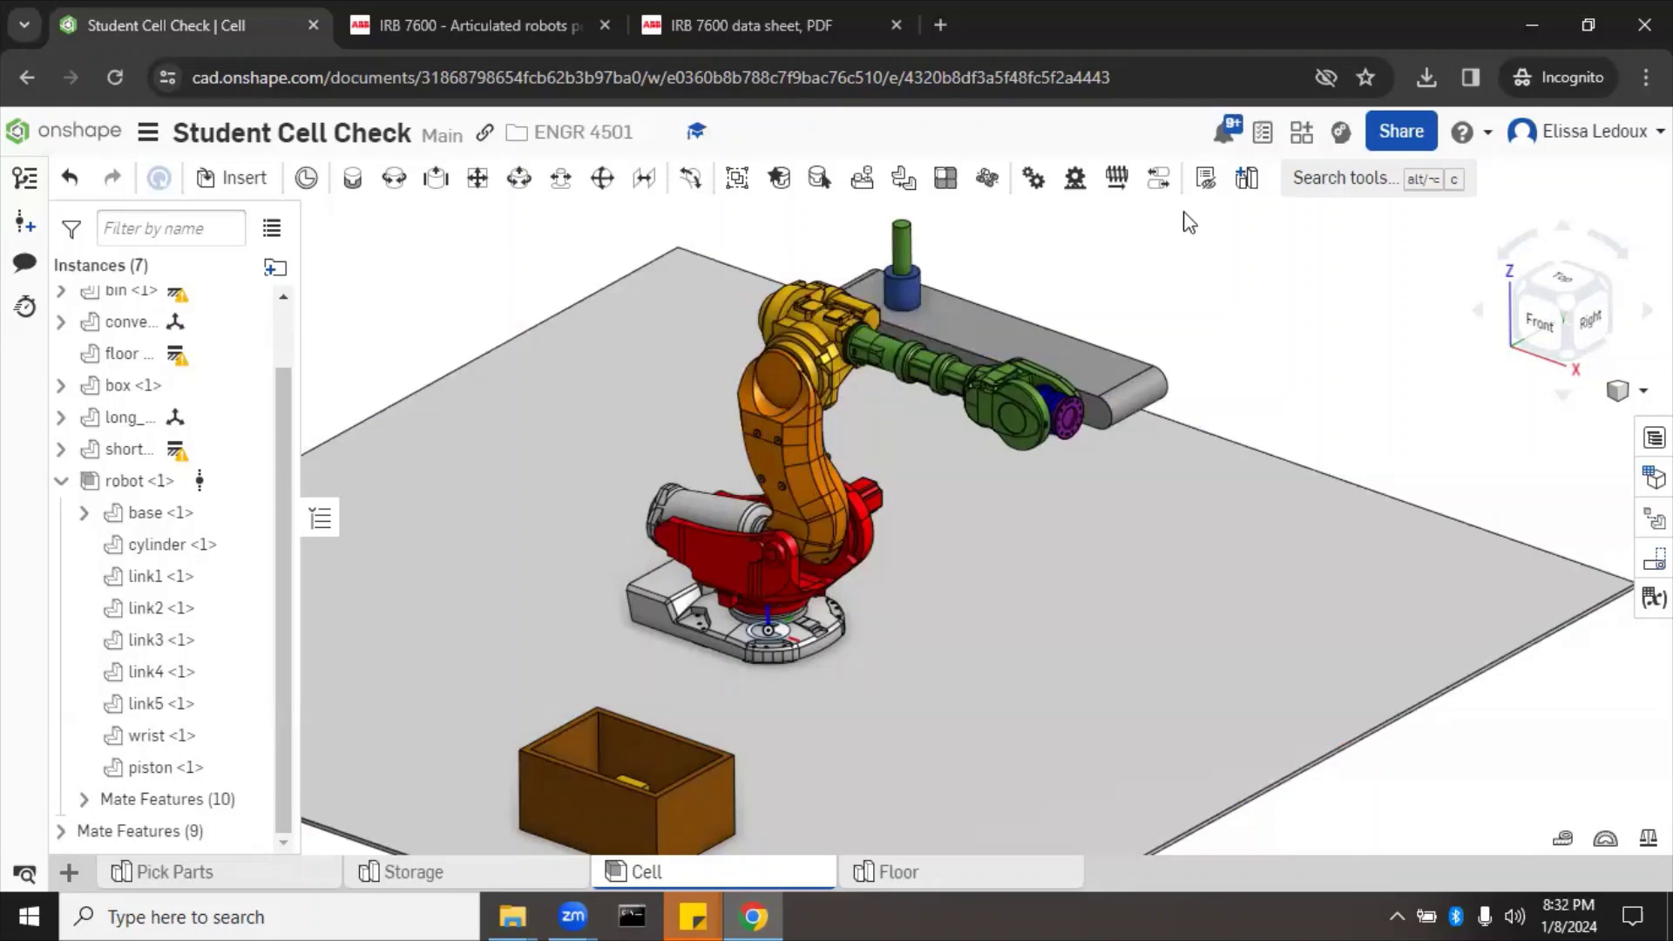
# Define a mate connector on the assembly origin, moved 1 m in X, 1 m in Y and 1 m in Z
pyautogui.click(306, 181)
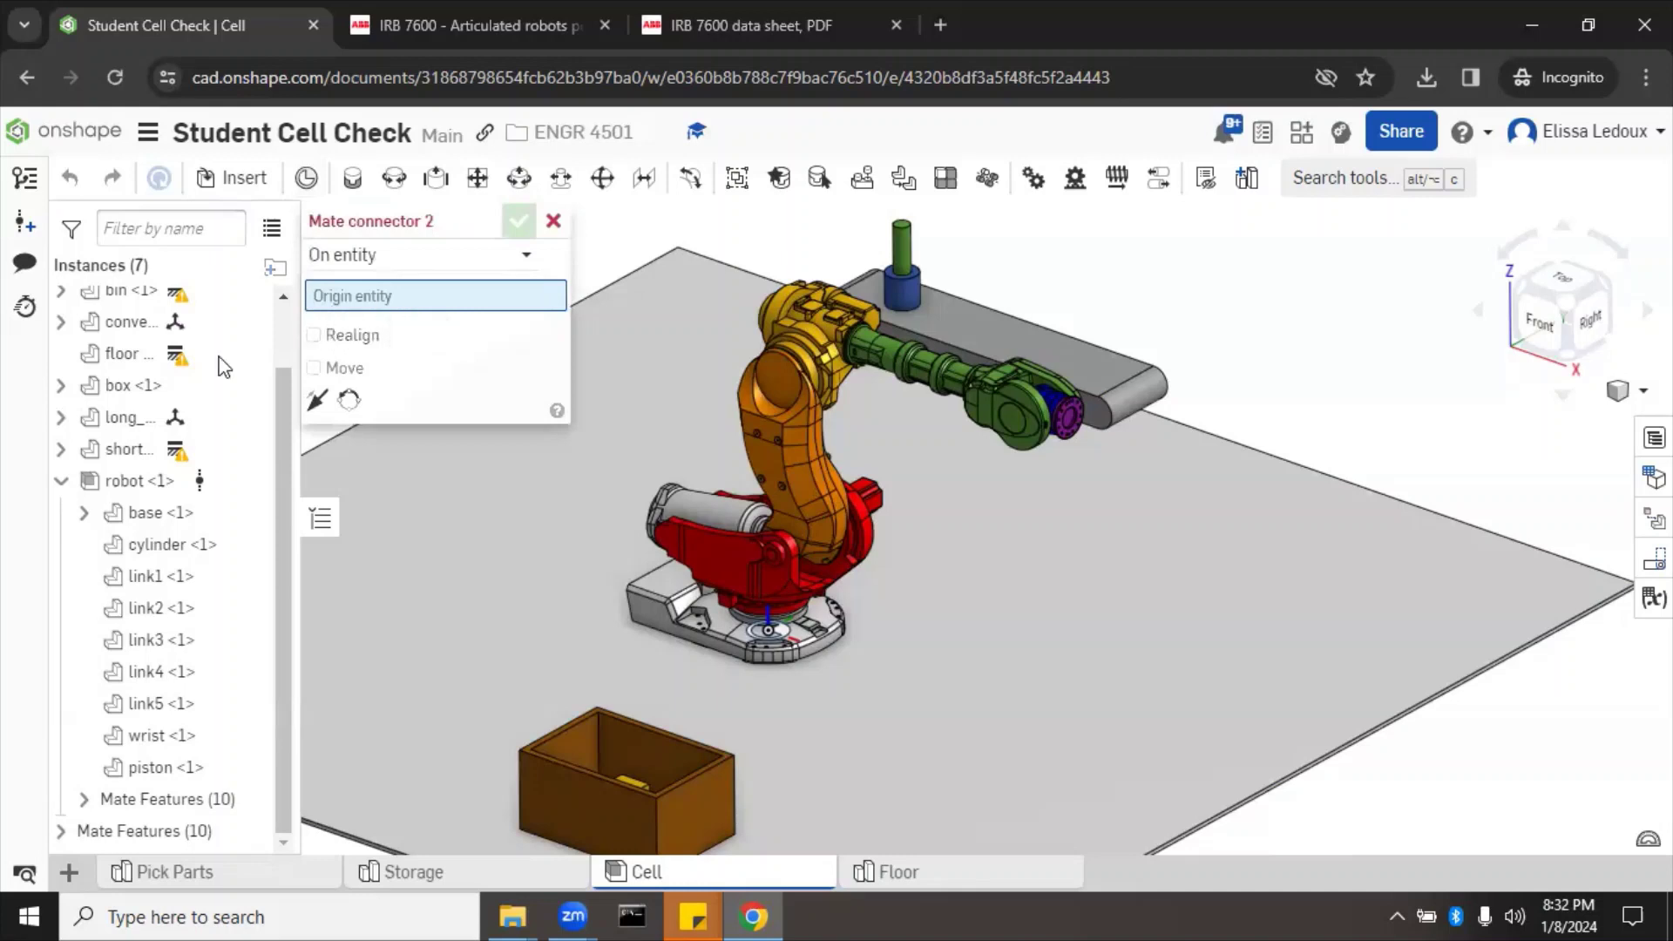
pyautogui.scroll(2, 224, 366)
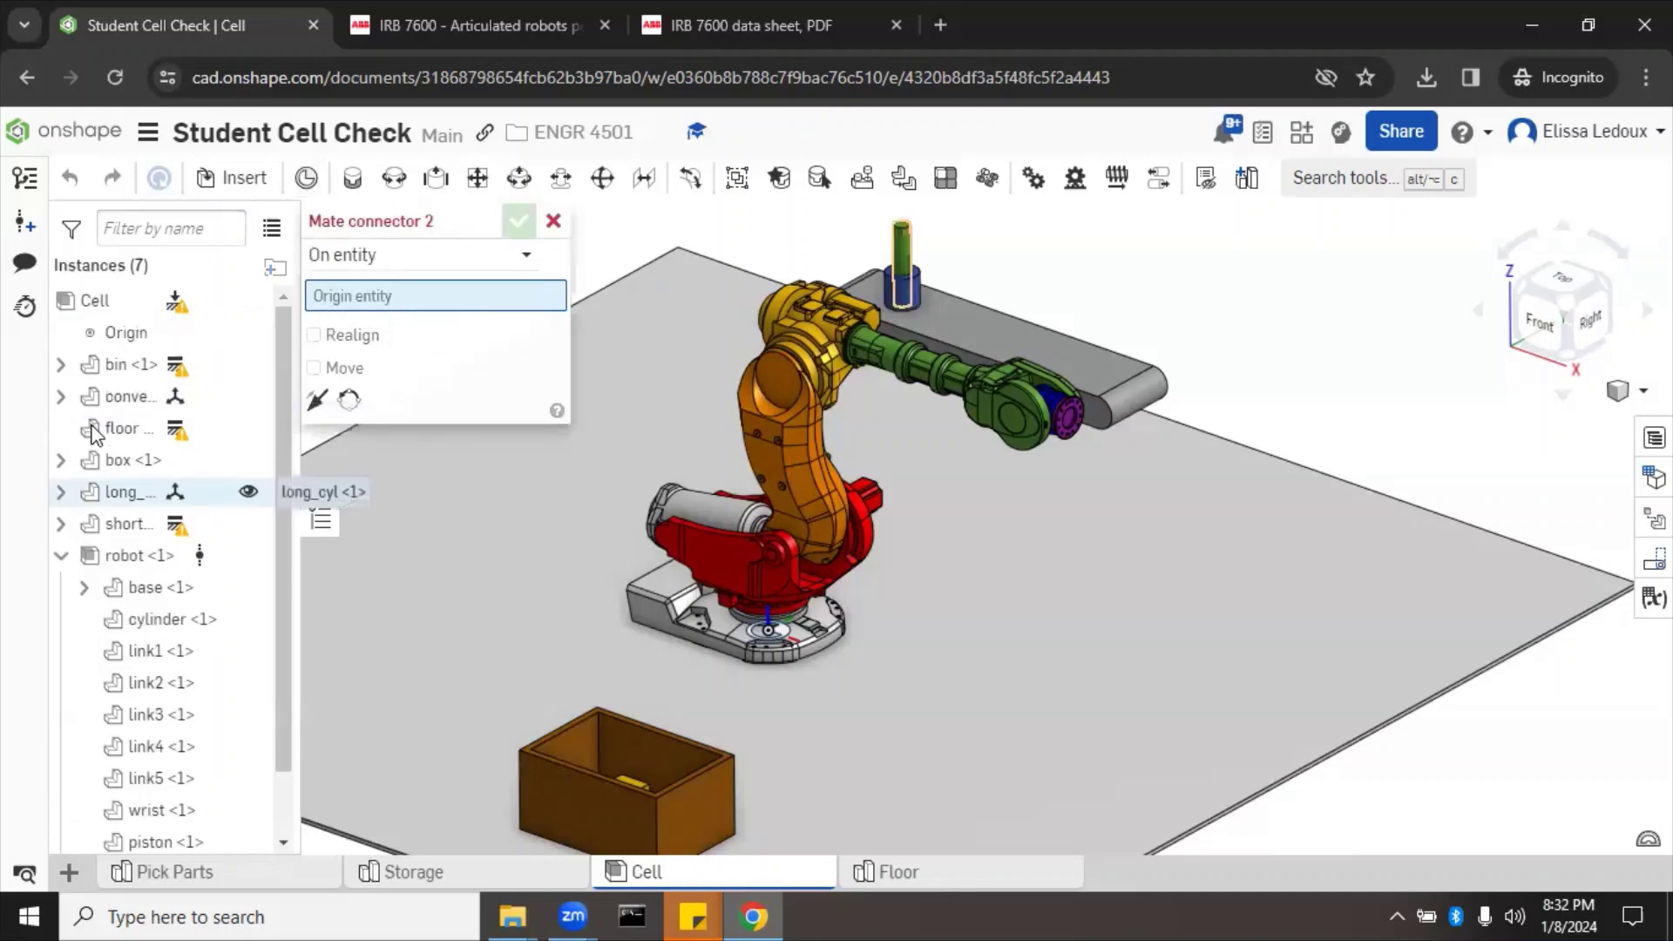
pyautogui.click(132, 341)
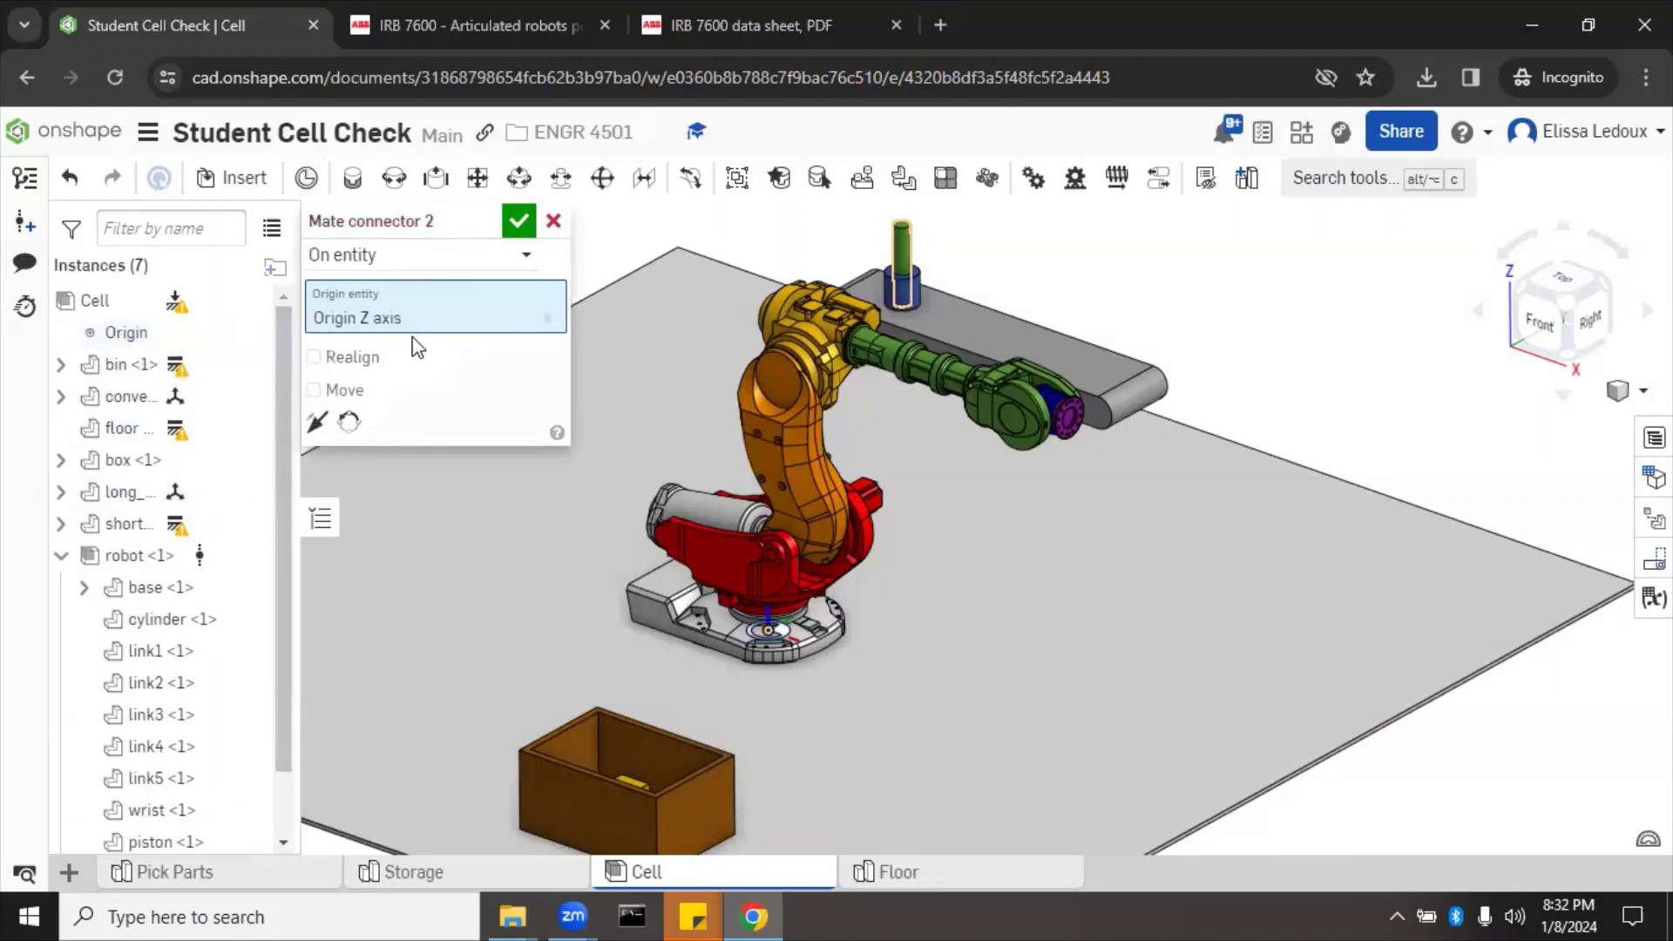
pyautogui.click(335, 392)
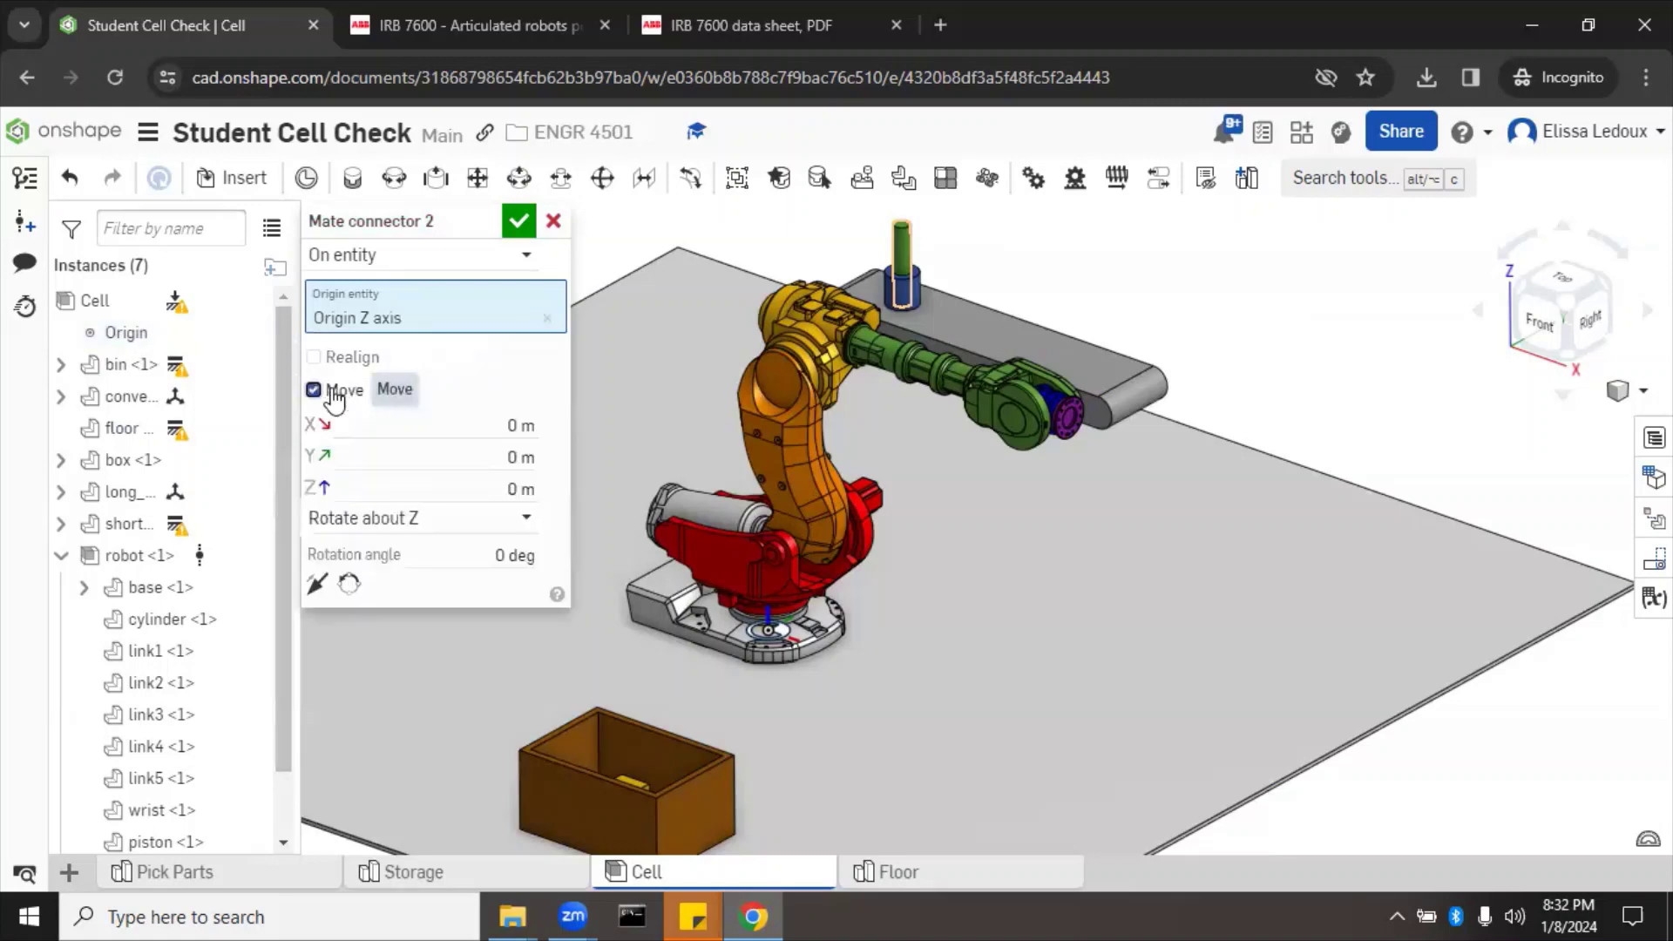
pyautogui.click(432, 419)
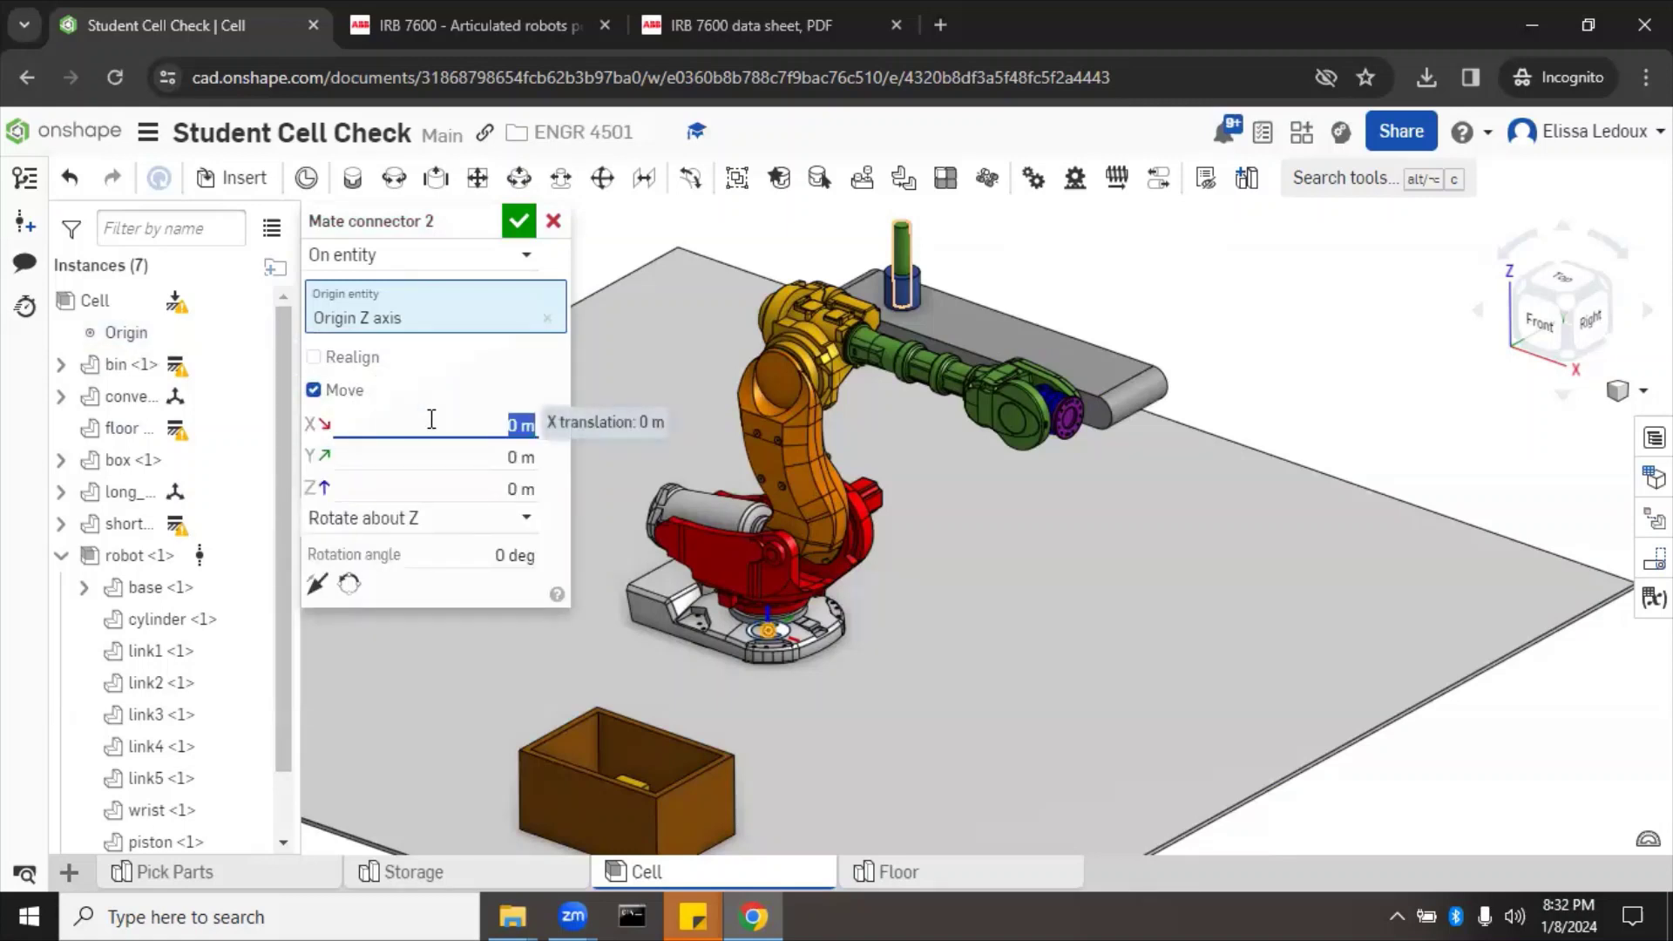
pyautogui.write('1')
pyautogui.click(455, 462)
pyautogui.write('1')
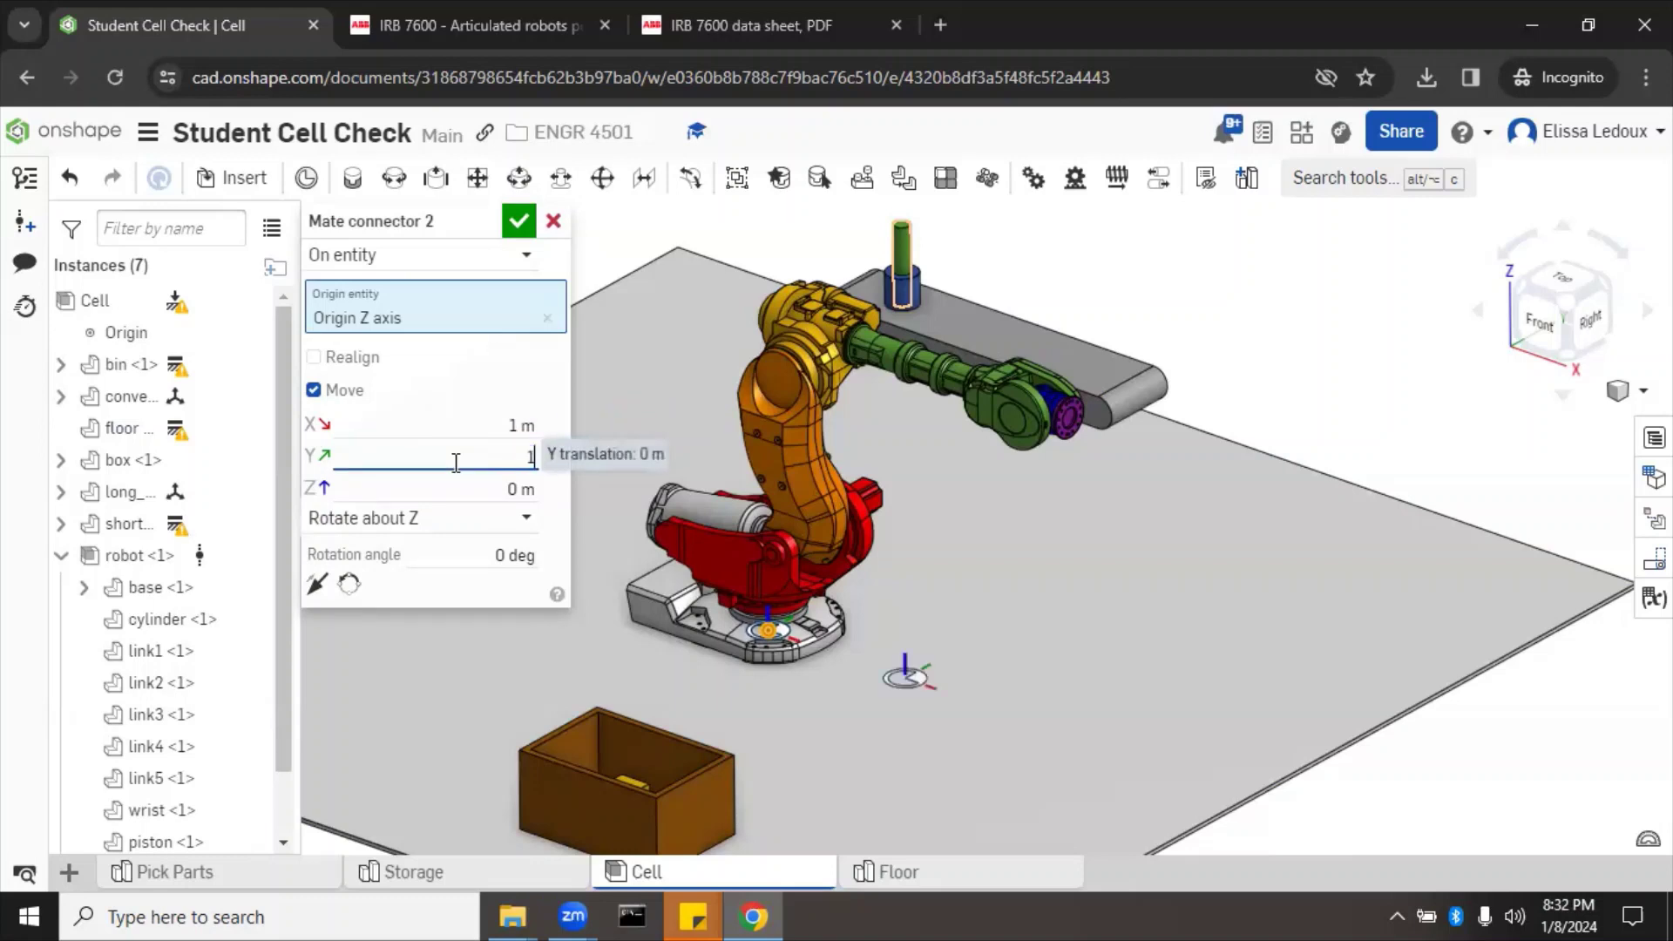
pyautogui.click(461, 488)
pyautogui.write('1')
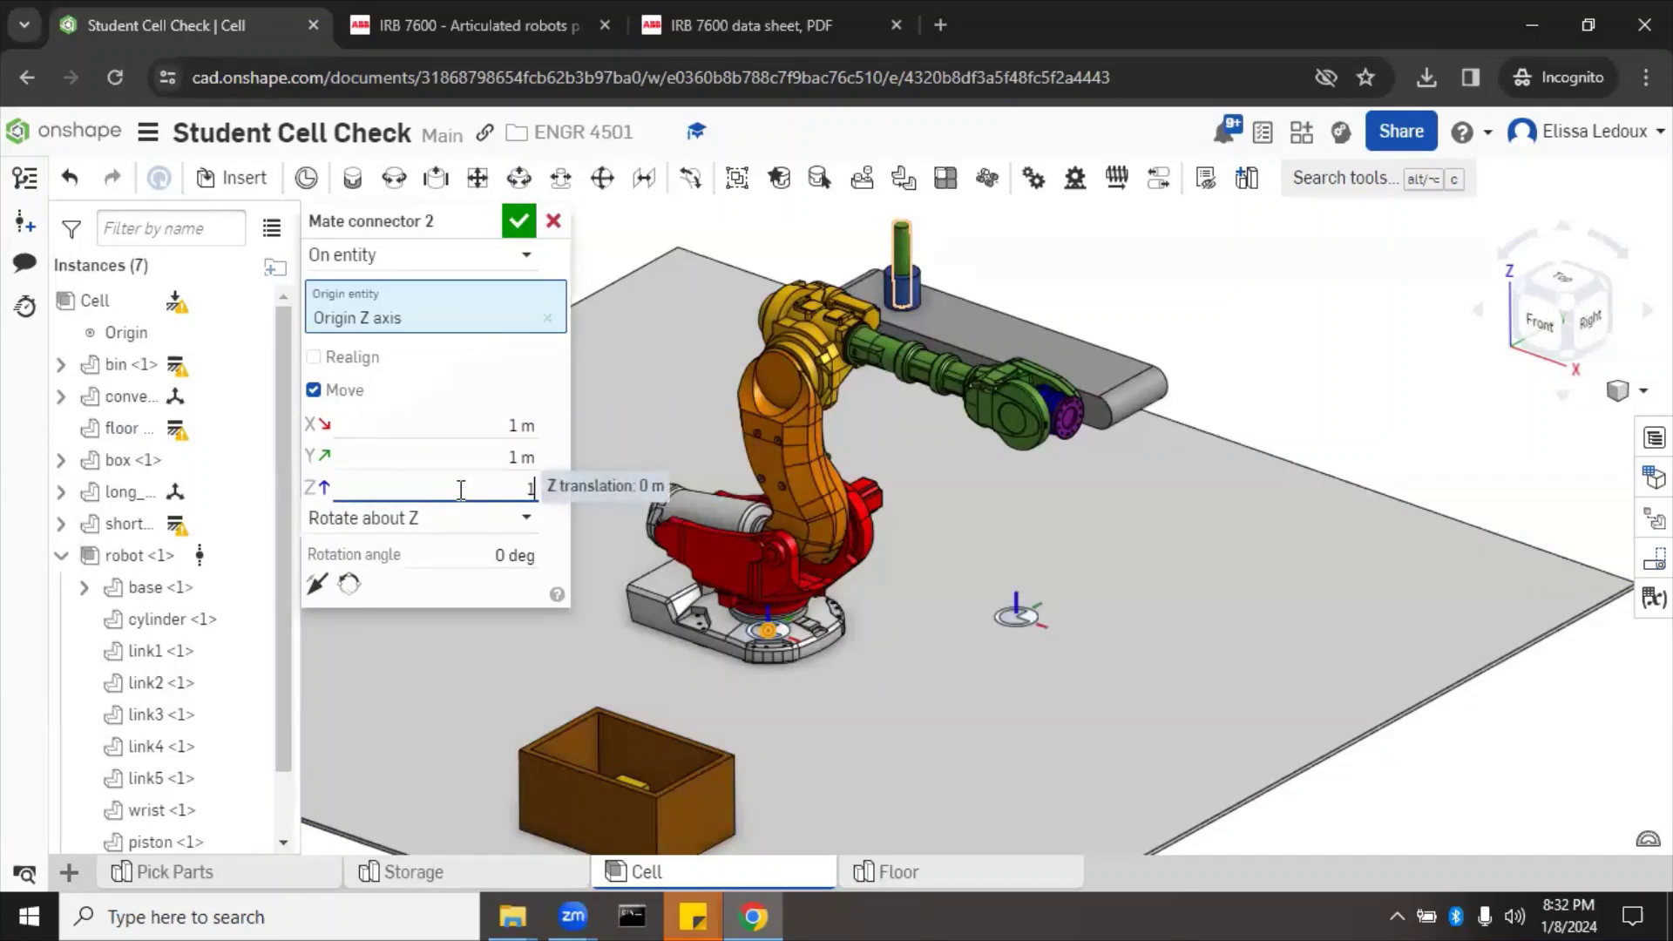
pyautogui.click(488, 454)
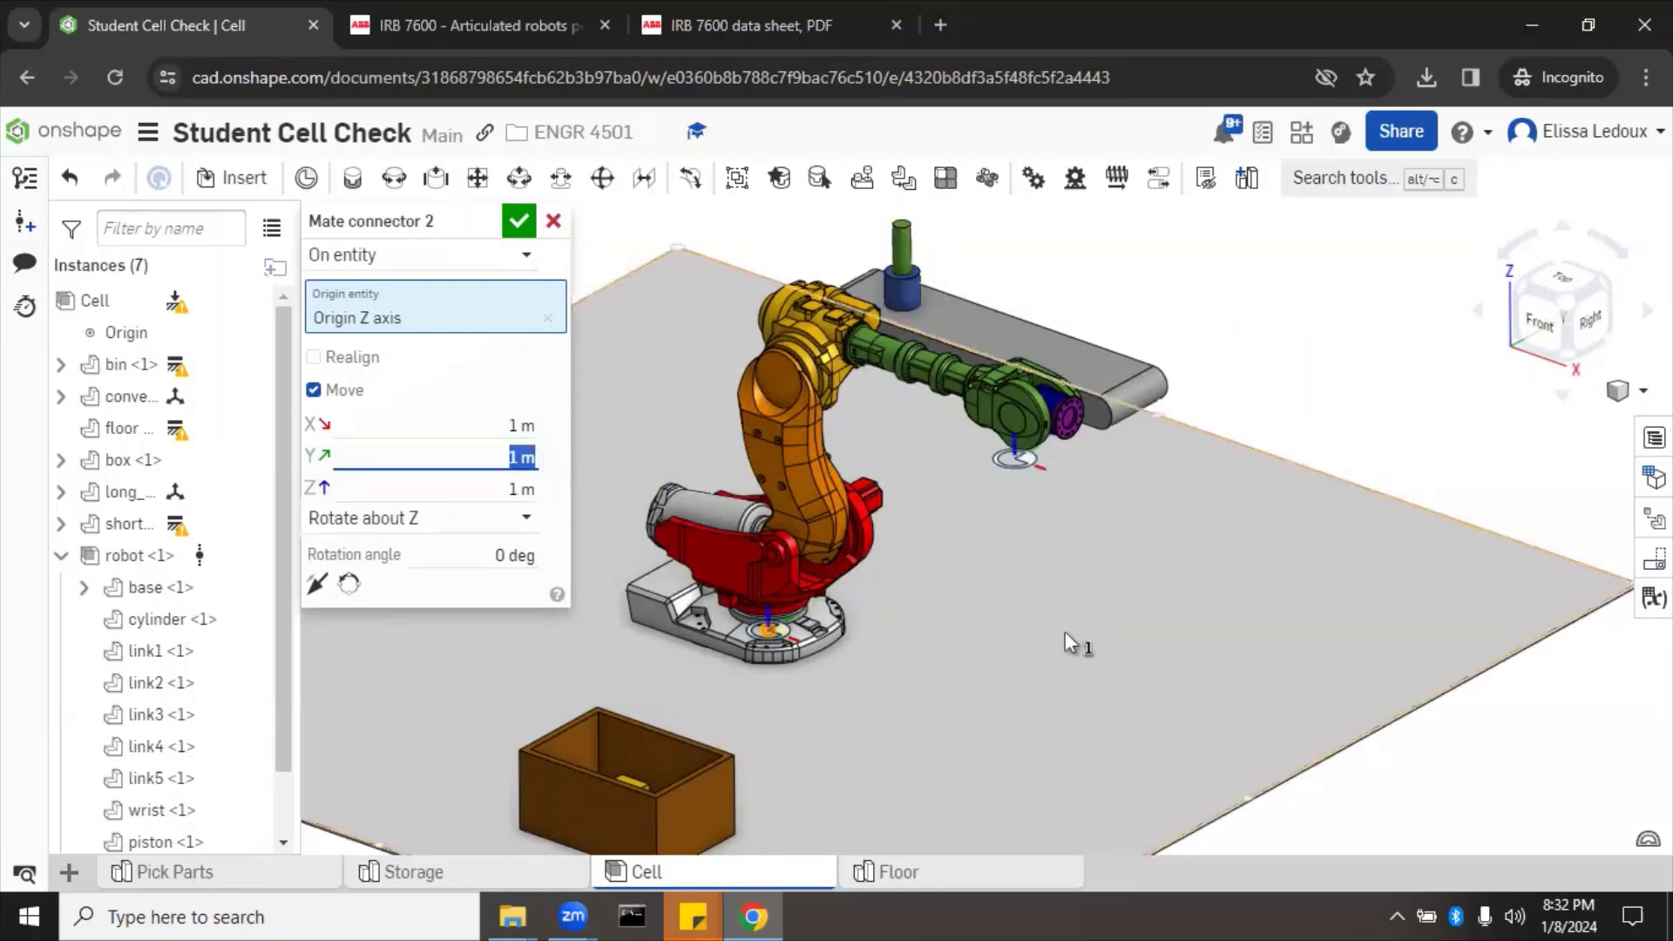
pyautogui.moveTo(1065, 631); pyautogui.dragTo(1002, 572, button='right')
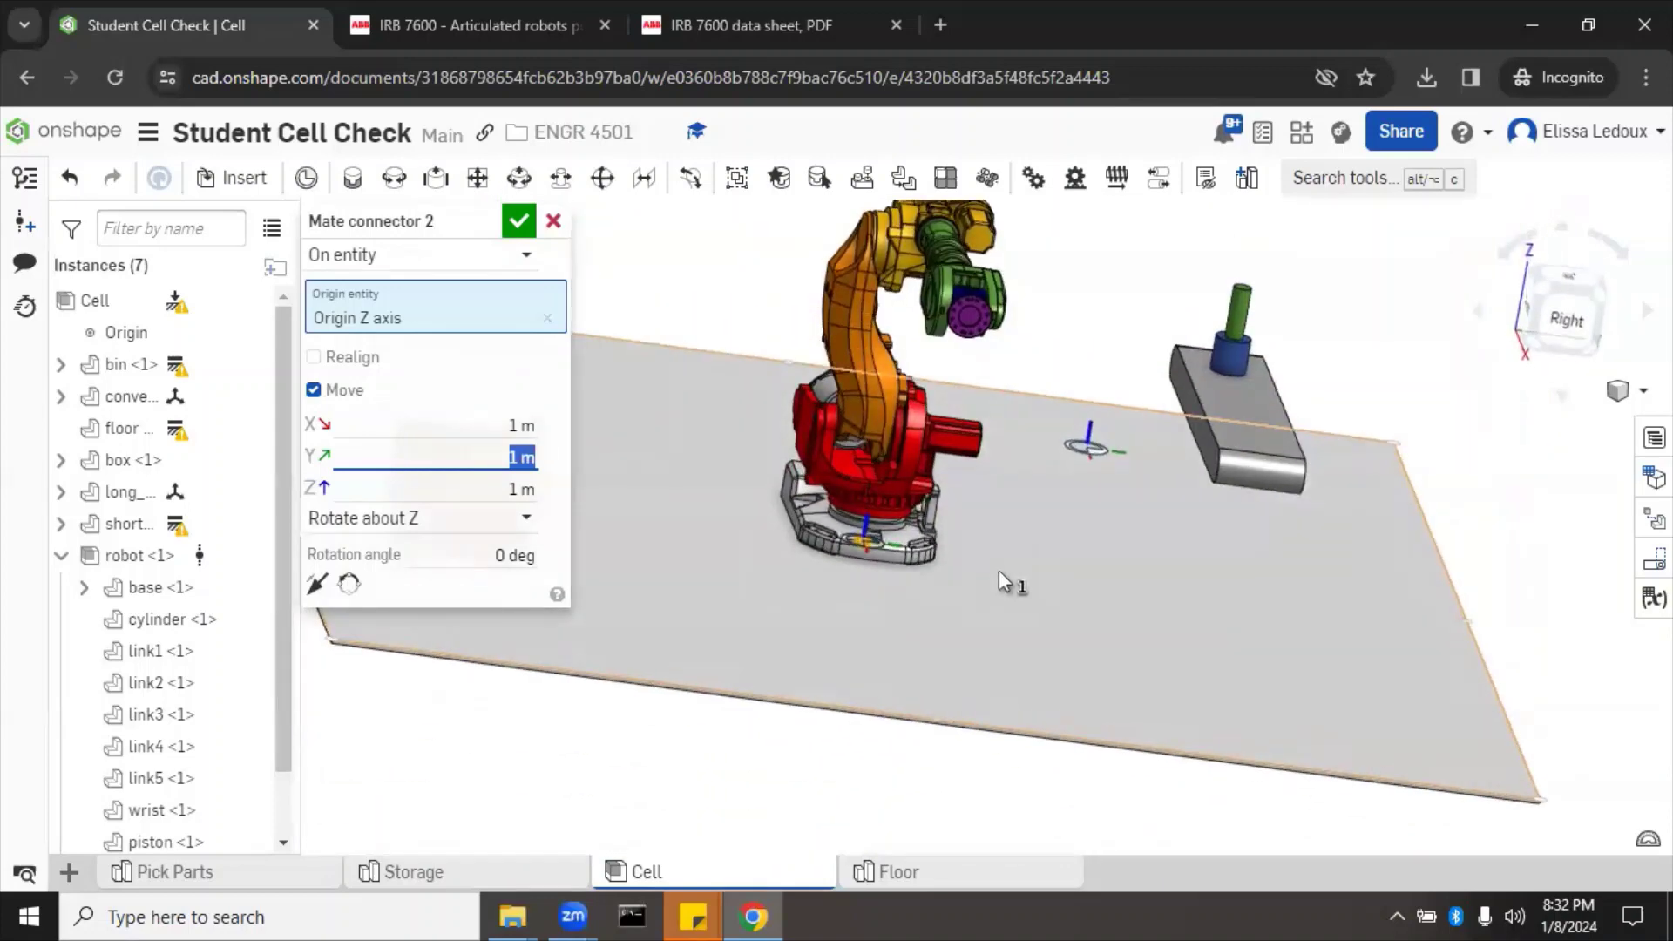
# Name the new mate connector "(1,1,1)" and accept it
pyautogui.click(485, 225)
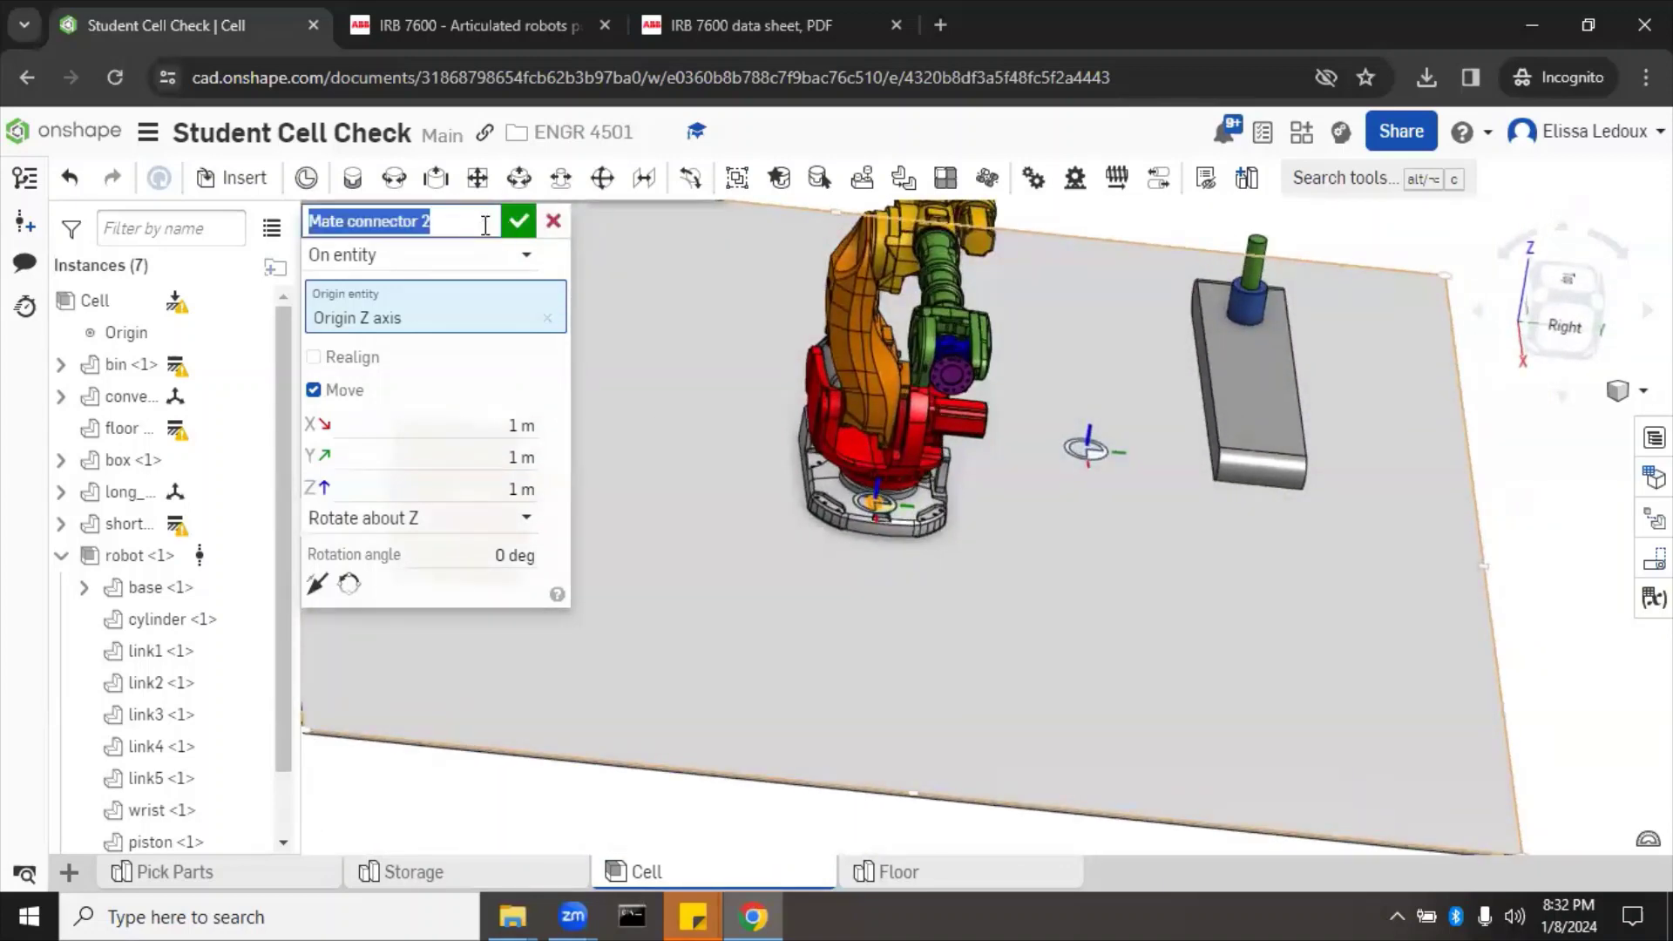
pyautogui.press('BackSpace')
pyautogui.write('(1')
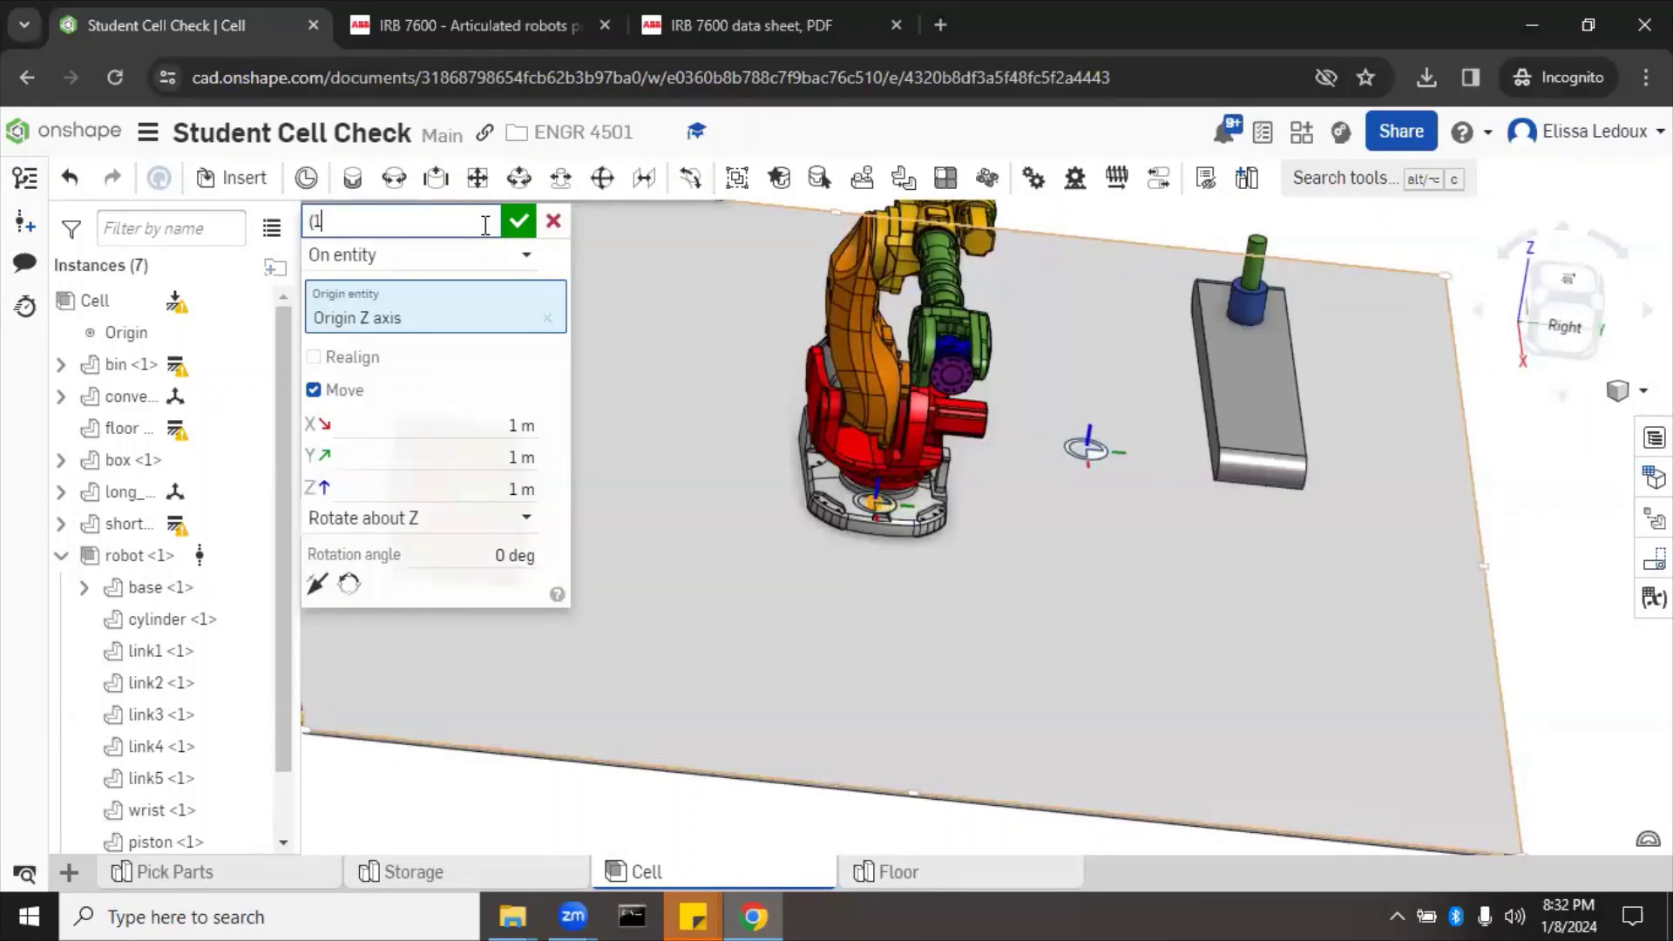
pyautogui.write(',1,1)')
pyautogui.click(519, 222)
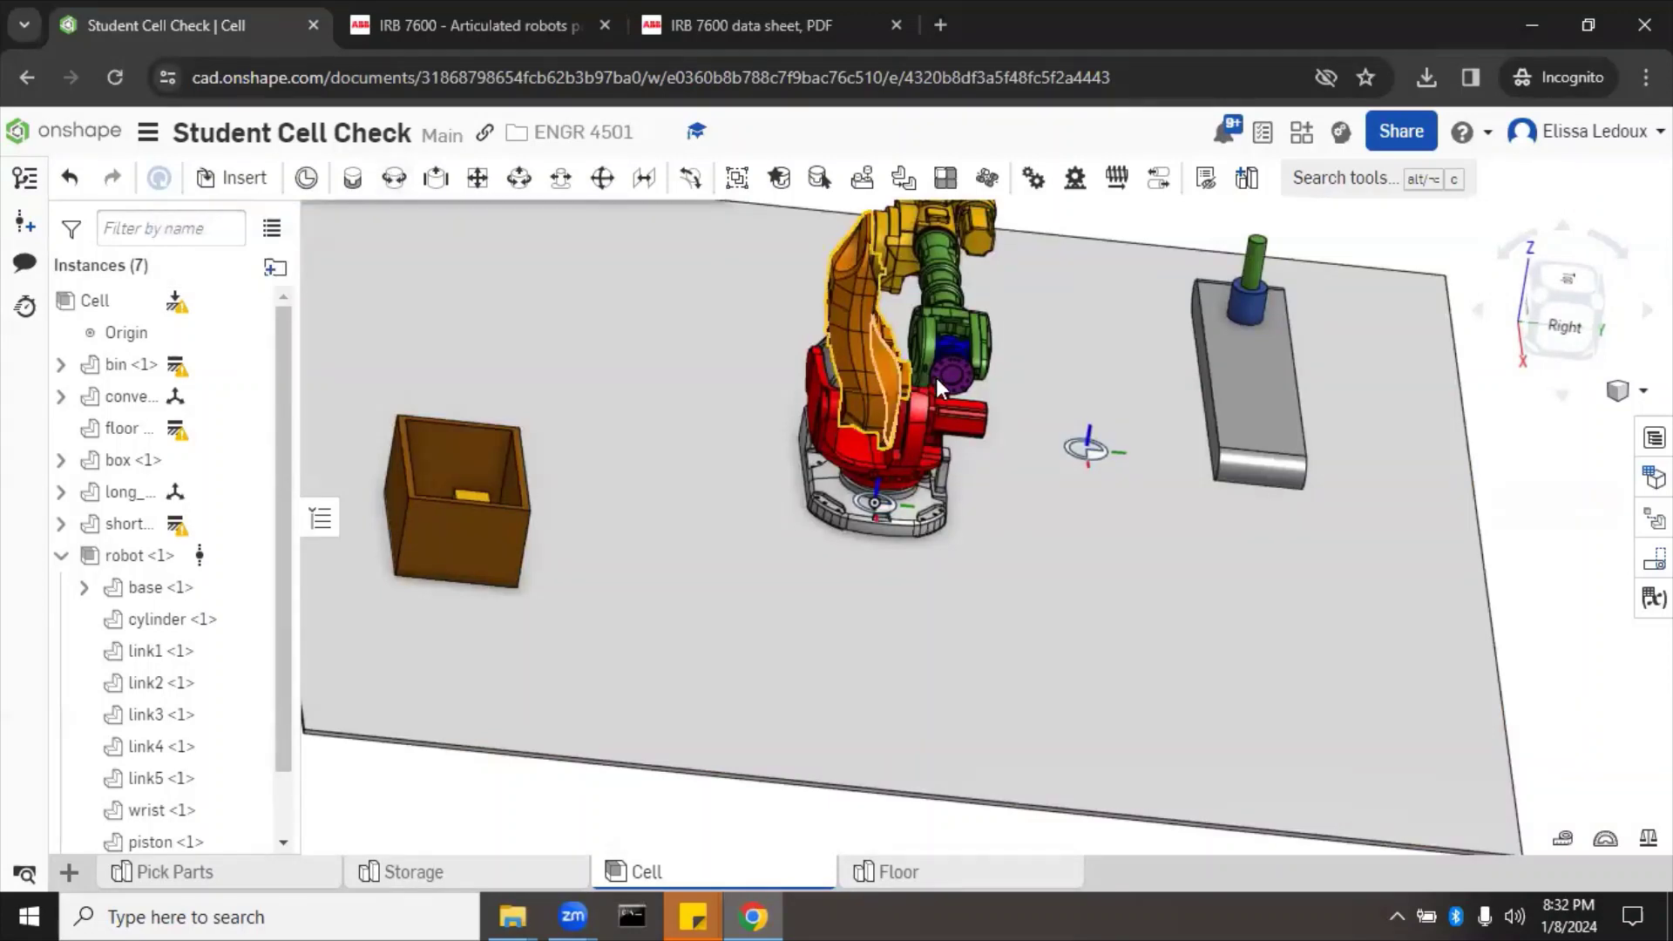
# Start a revolute mate between the centre of the robot wrist's flange face and the (1,1,1) mate connector
pyautogui.click(397, 183)
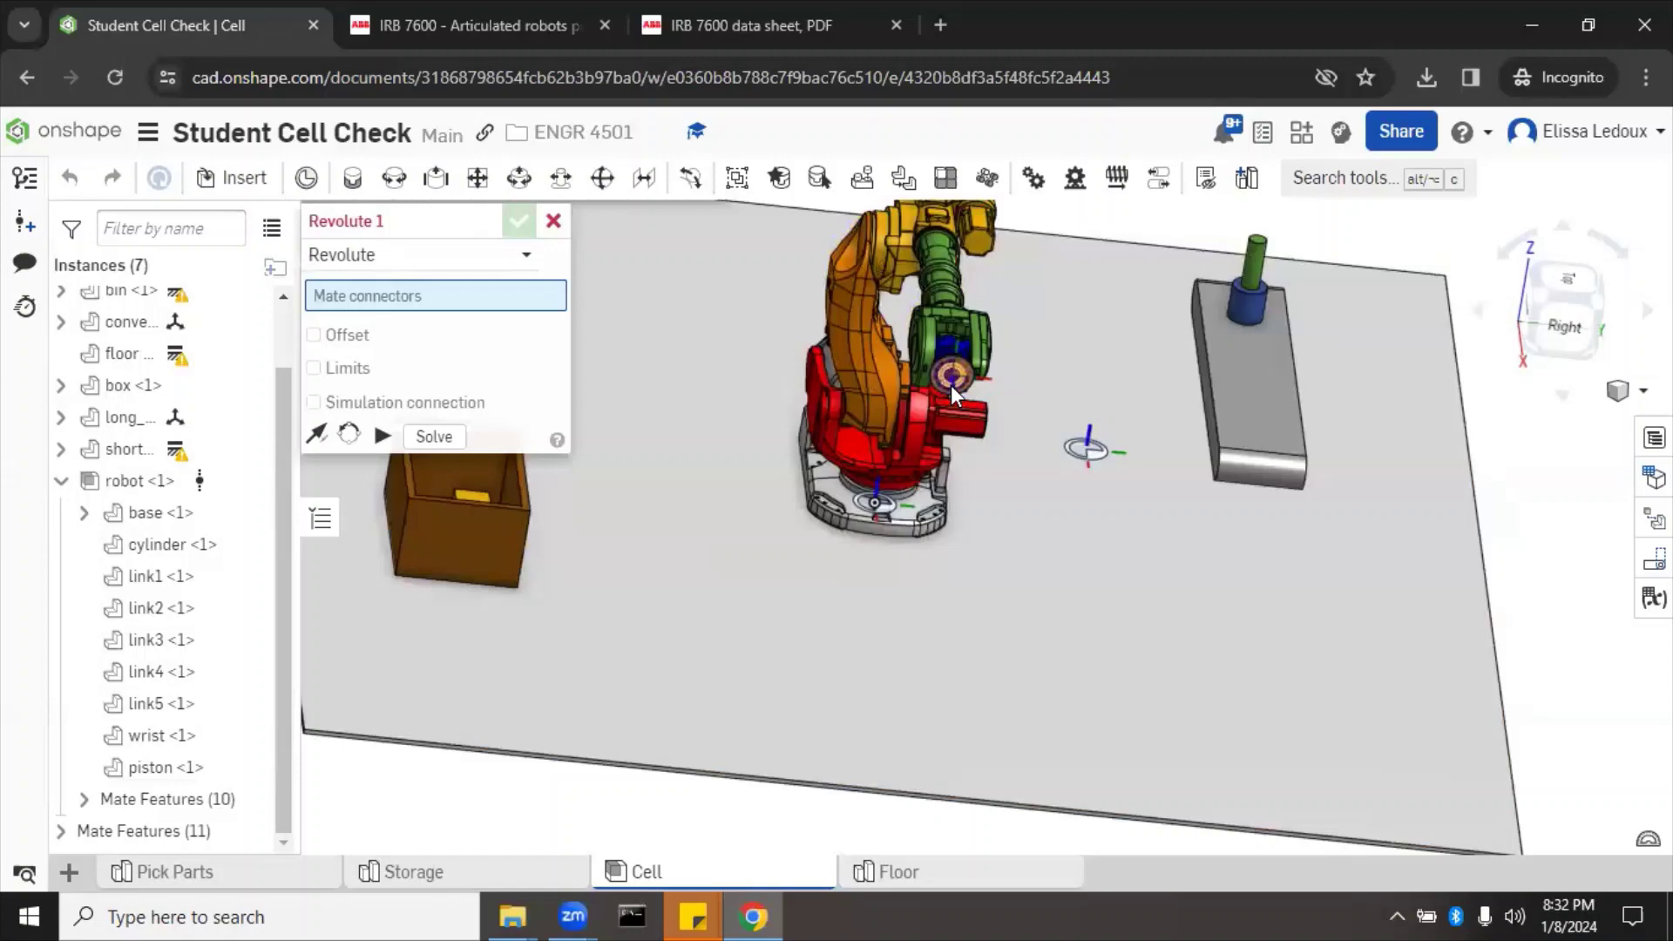
pyautogui.scroll(5, 950, 385)
pyautogui.moveTo(950, 385); pyautogui.dragTo(1004, 420, button='right')
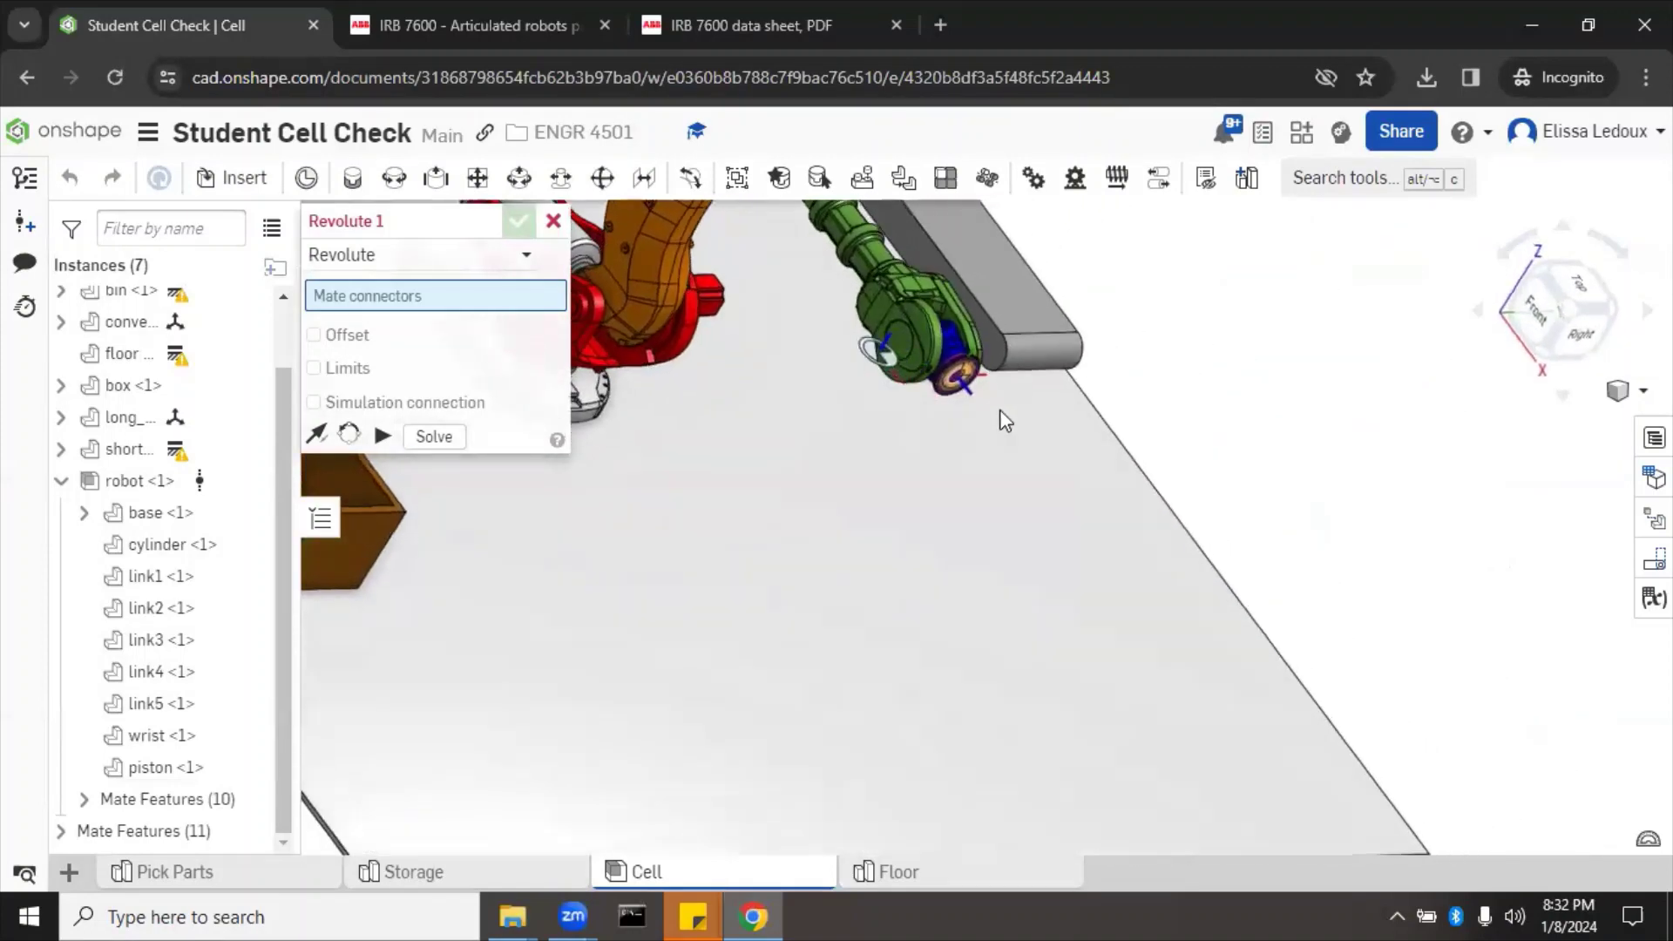
pyautogui.scroll(3, 945, 394)
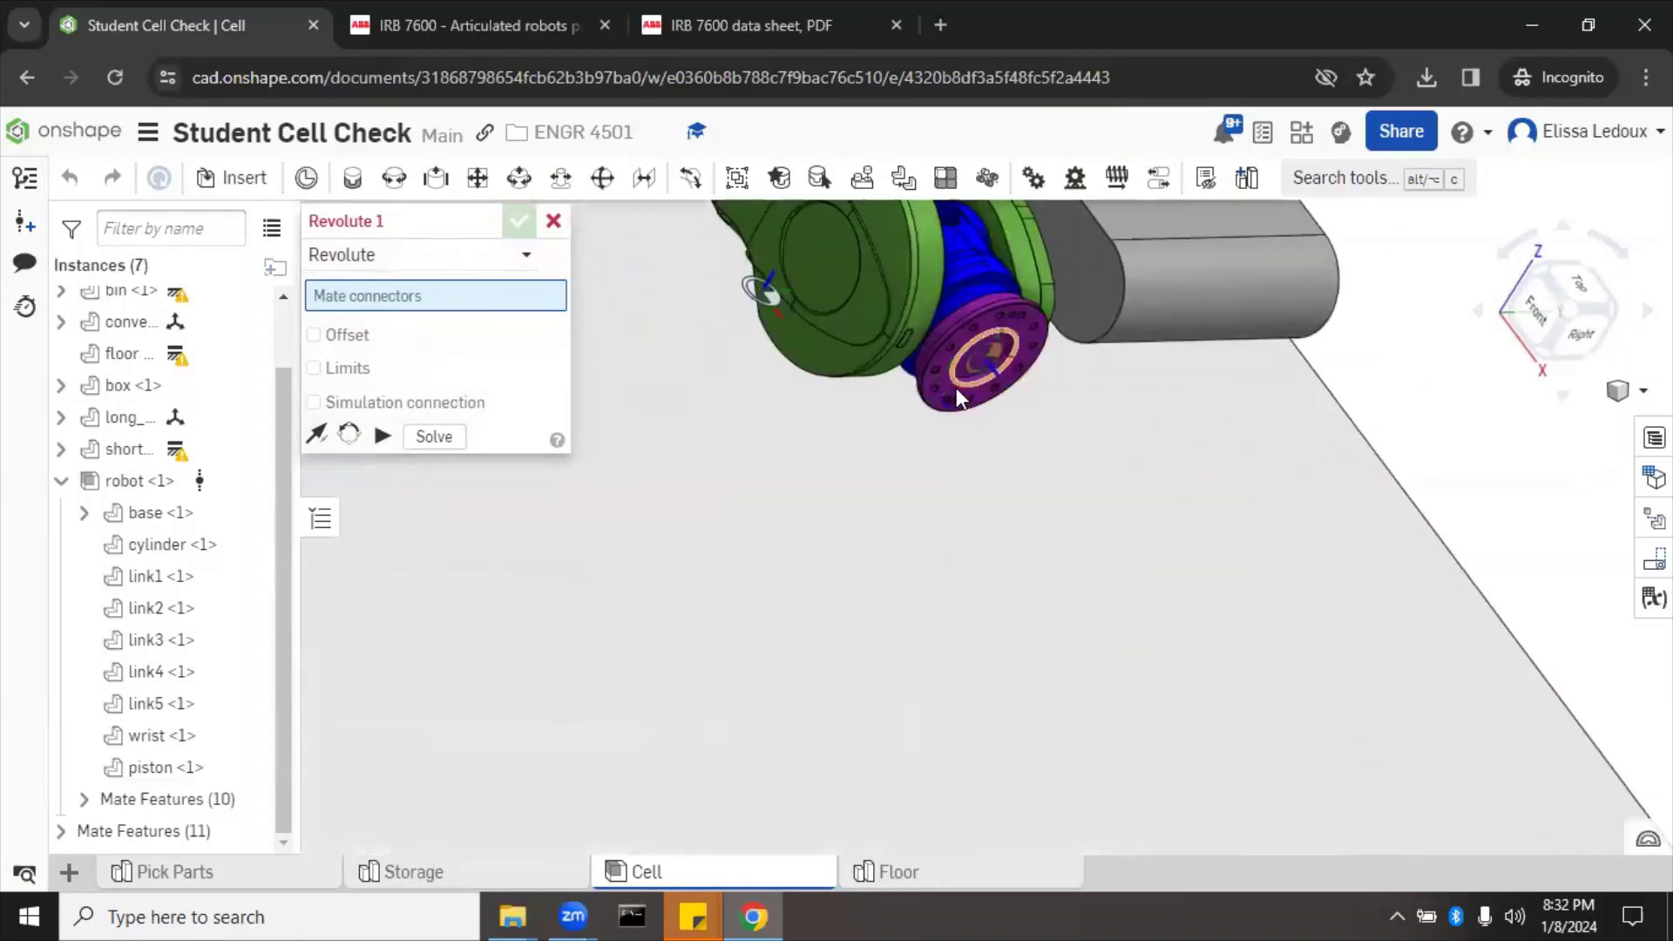
pyautogui.click(955, 389)
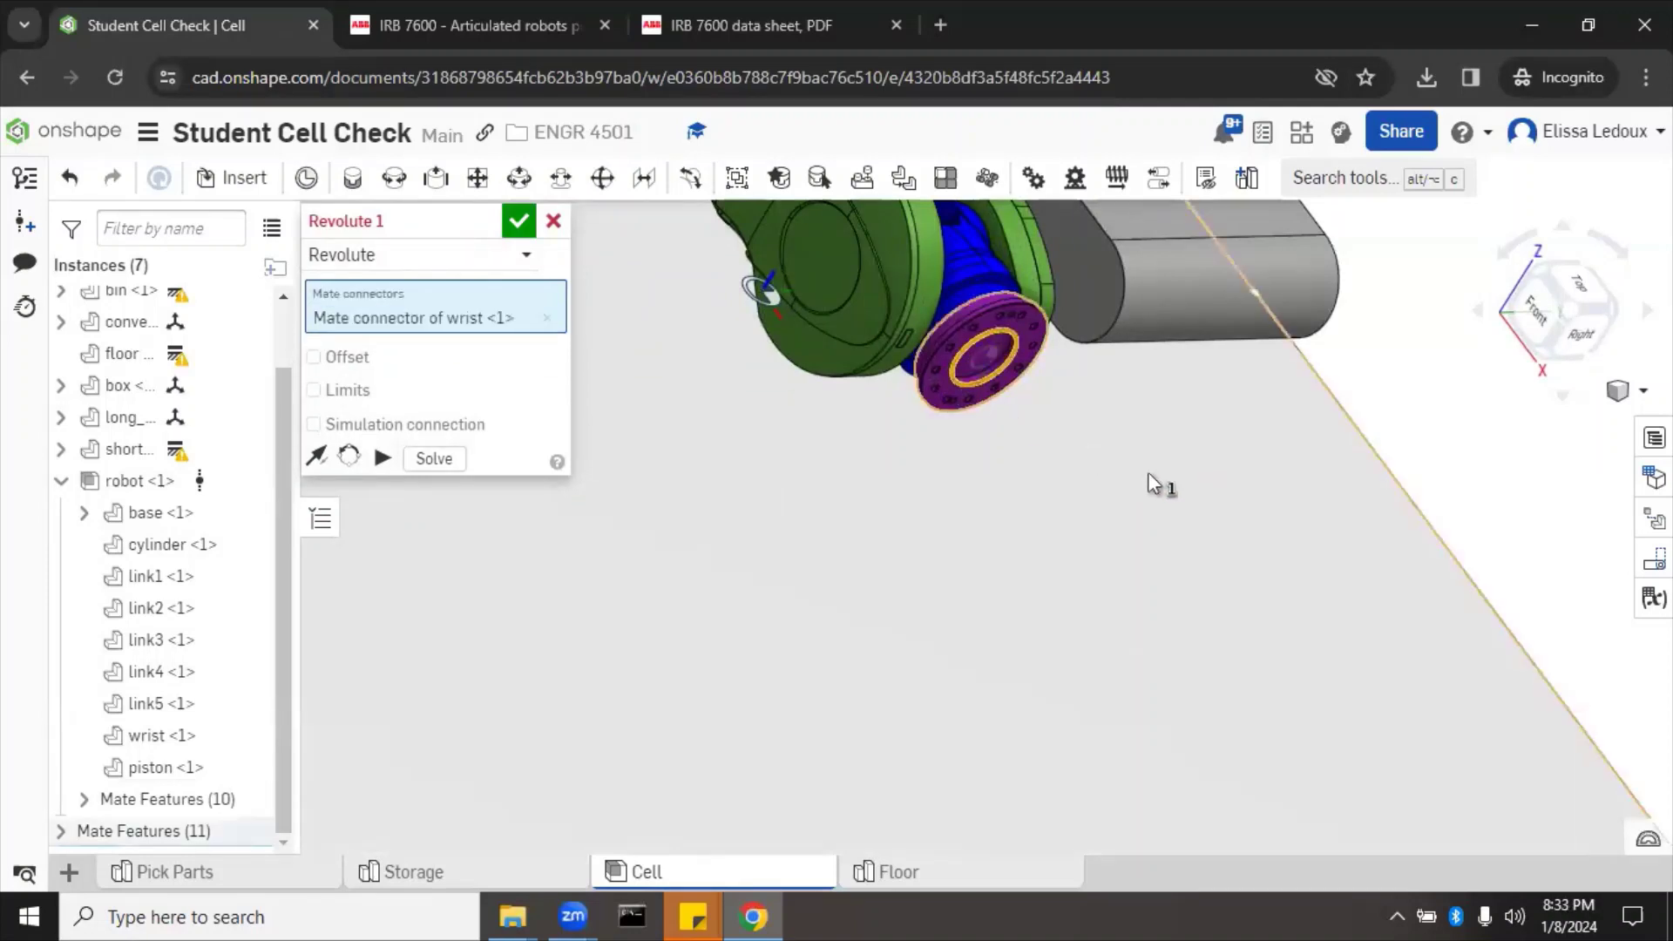
pyautogui.moveTo(933, 515); pyautogui.dragTo(886, 504, button='right')
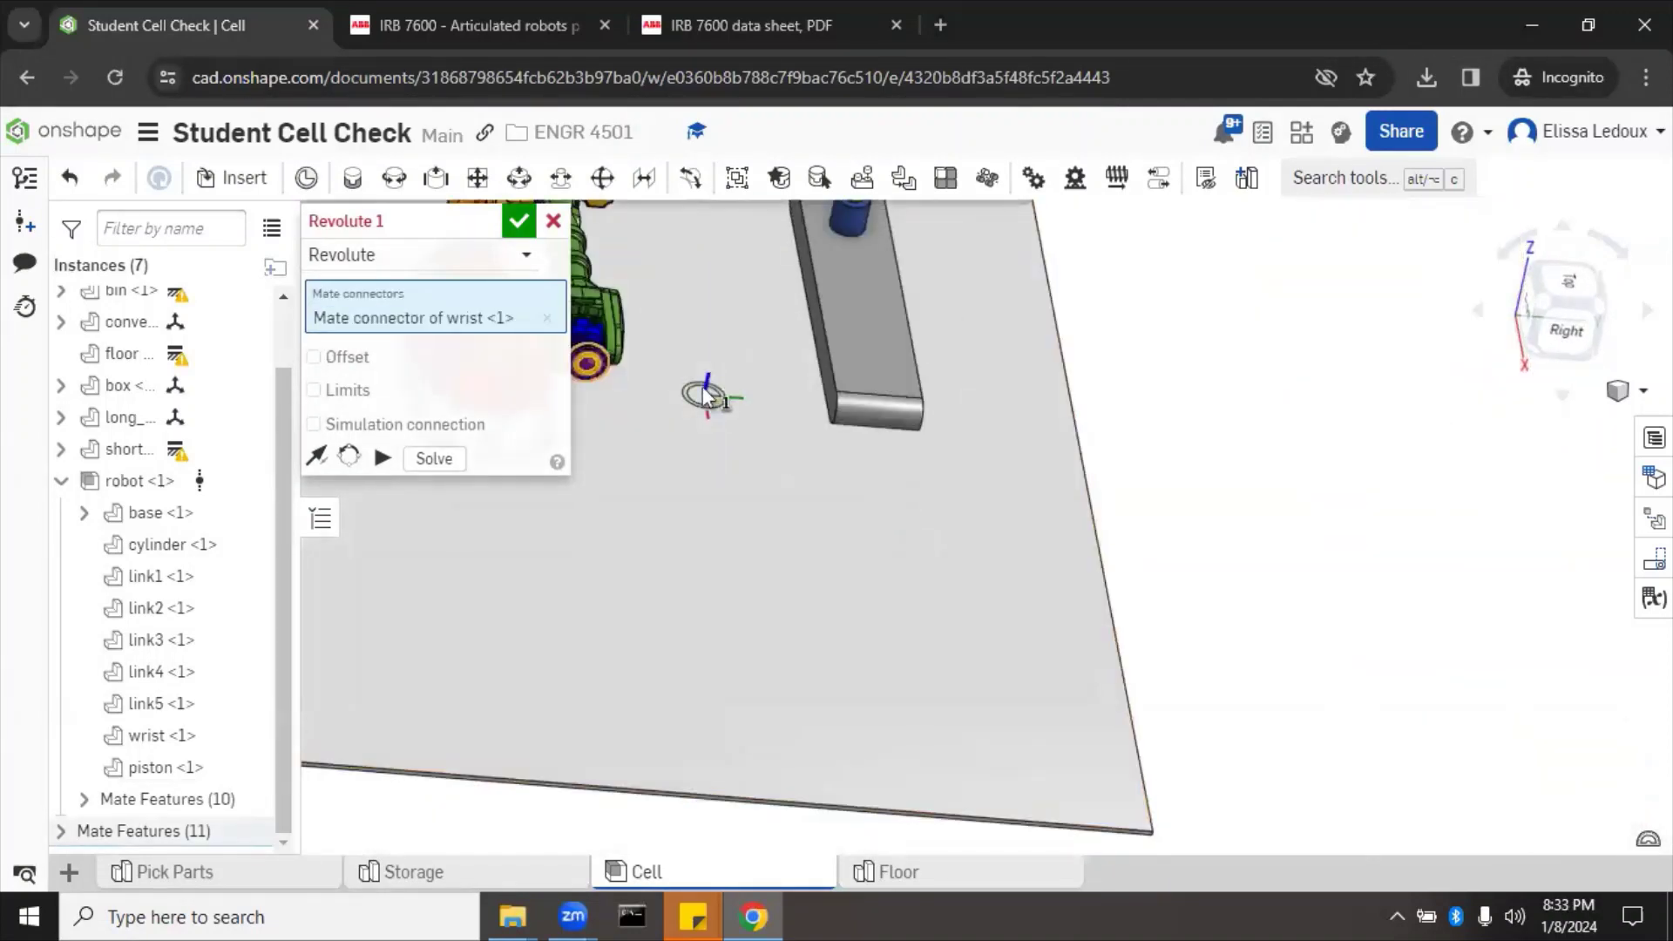
pyautogui.click(705, 394)
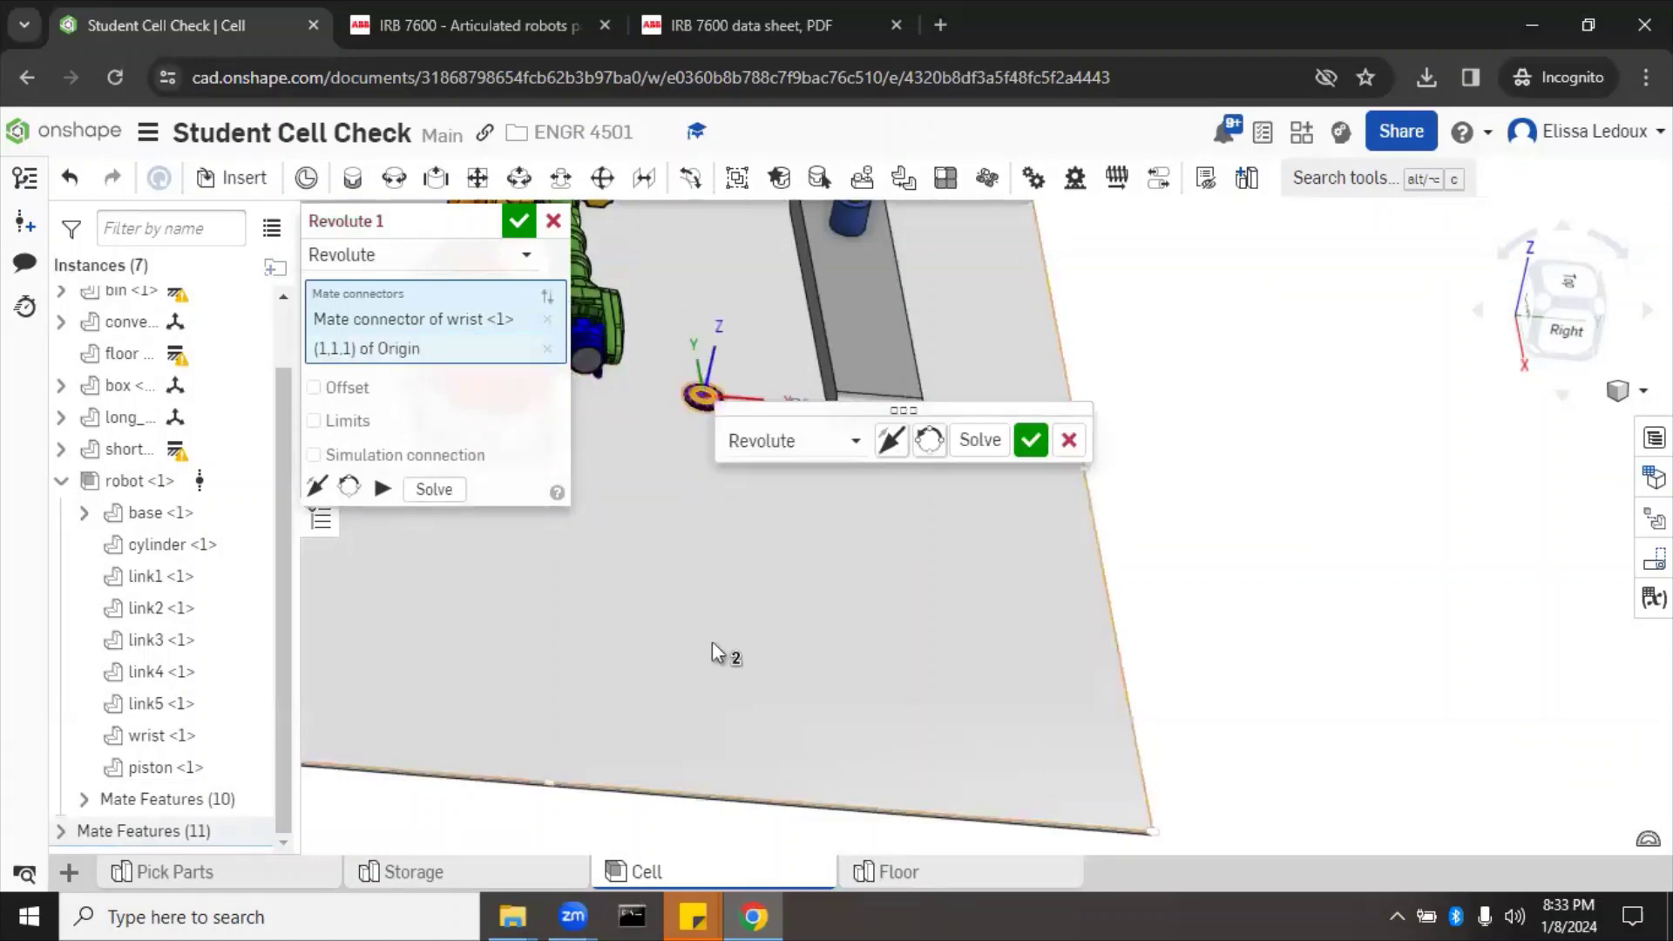
# Flip the primary axis of the wrist's revolute mate and accept the mate
pyautogui.moveTo(713, 642); pyautogui.dragTo(724, 609, button='right')
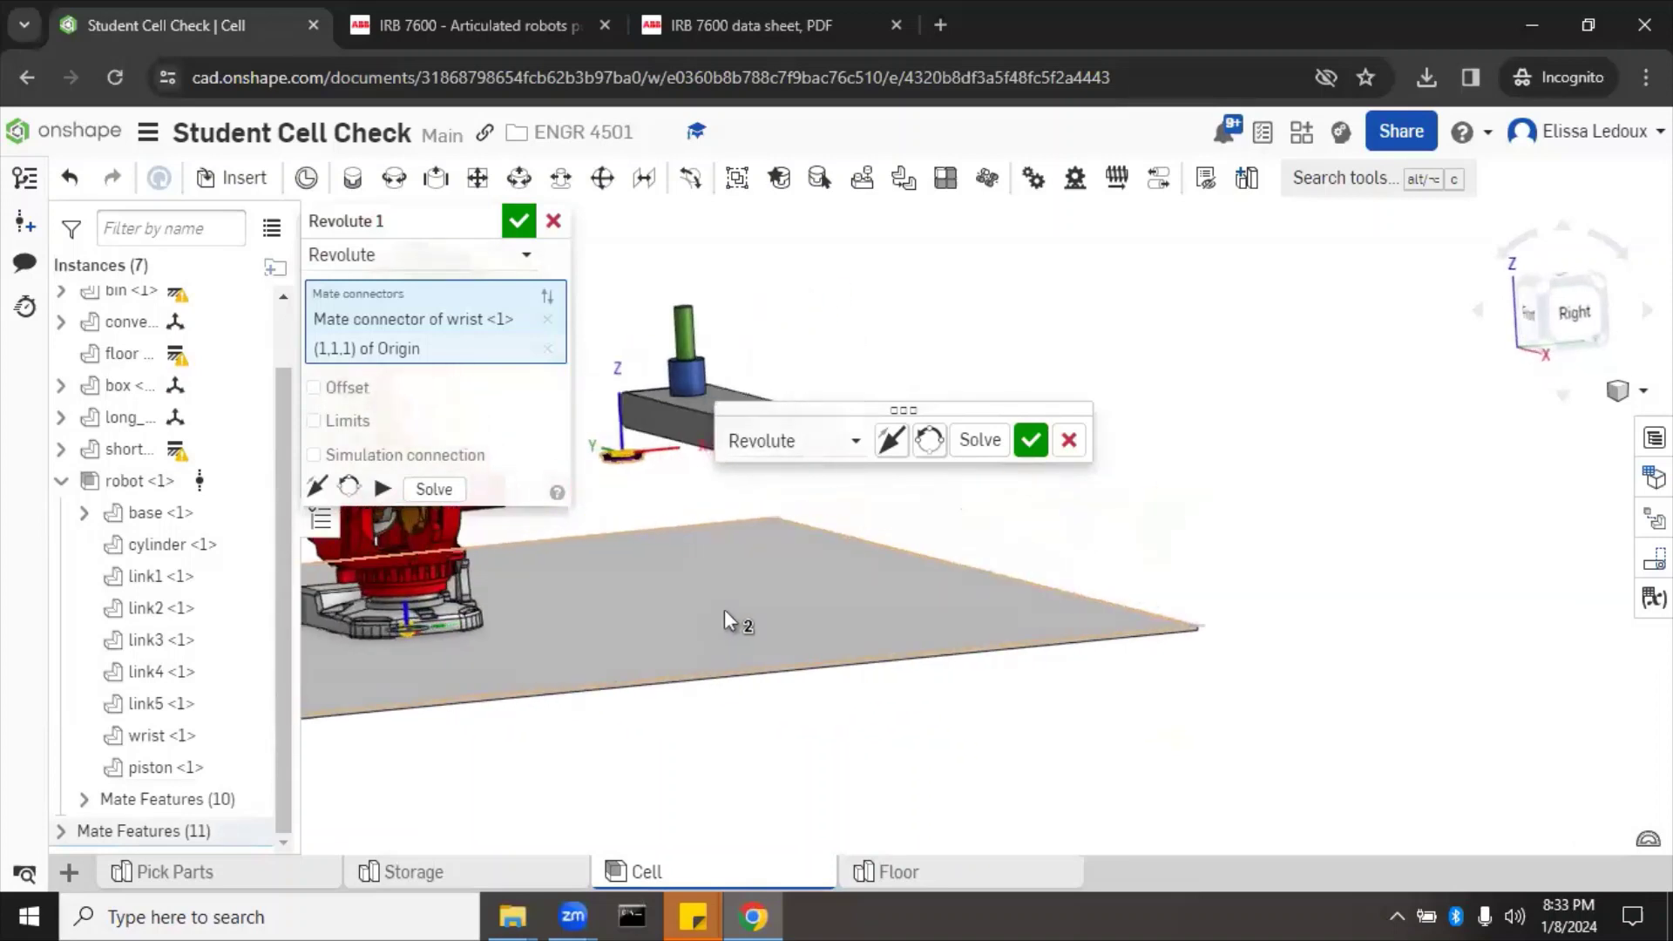
pyautogui.rightClick(1119, 561)
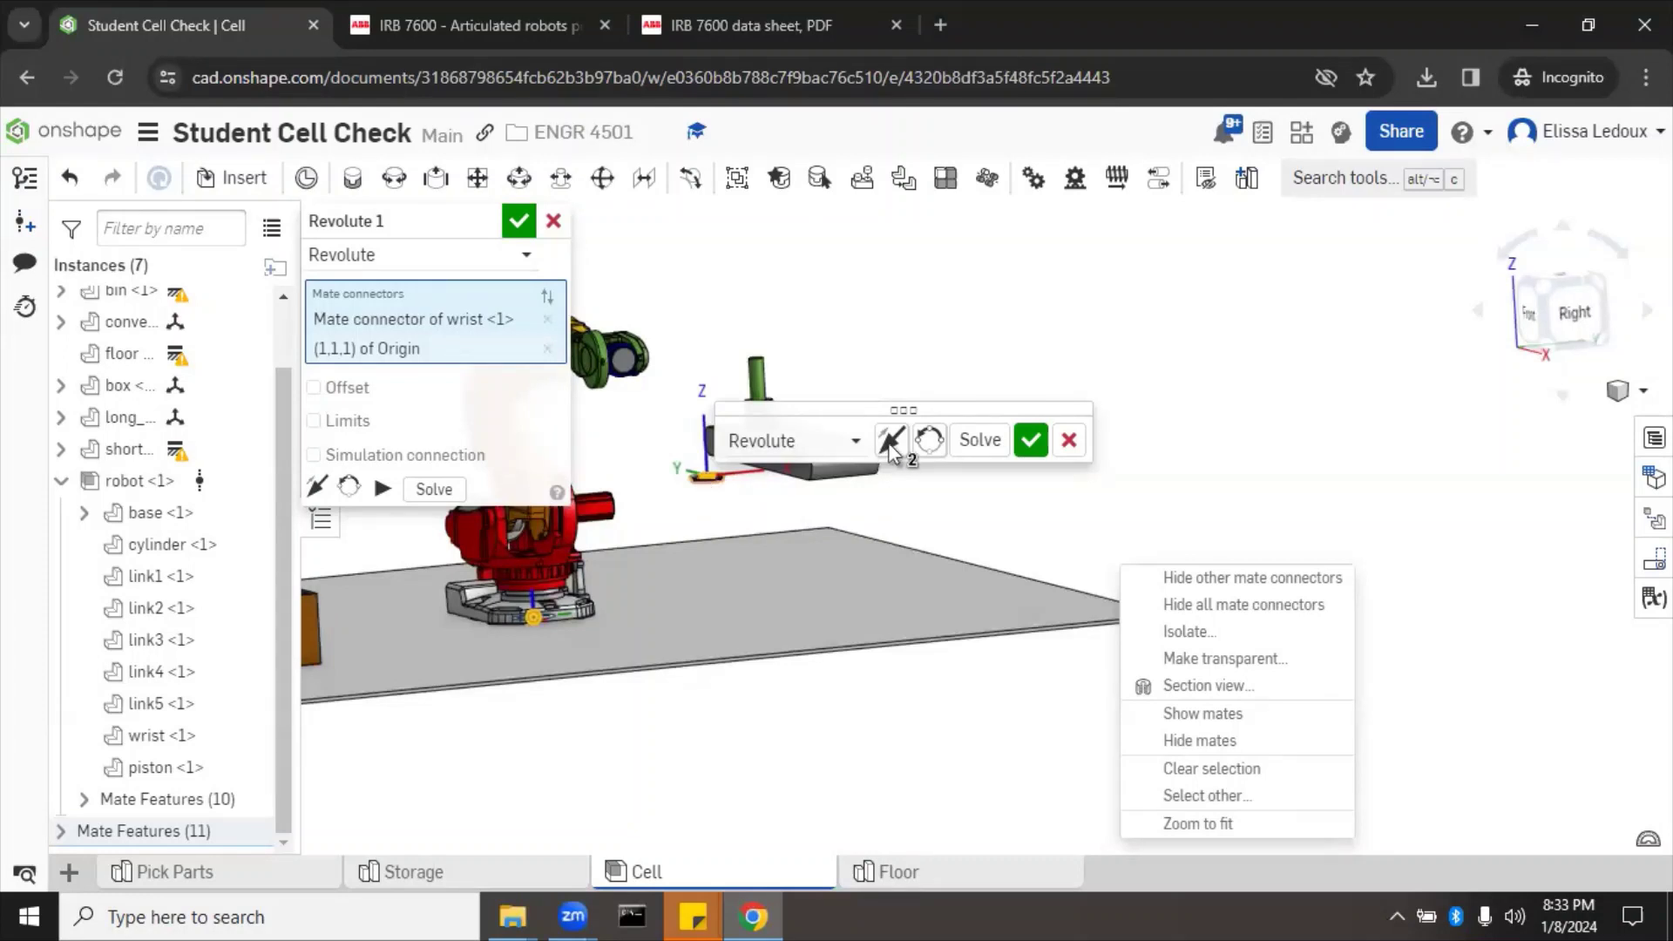
pyautogui.press('Escape')
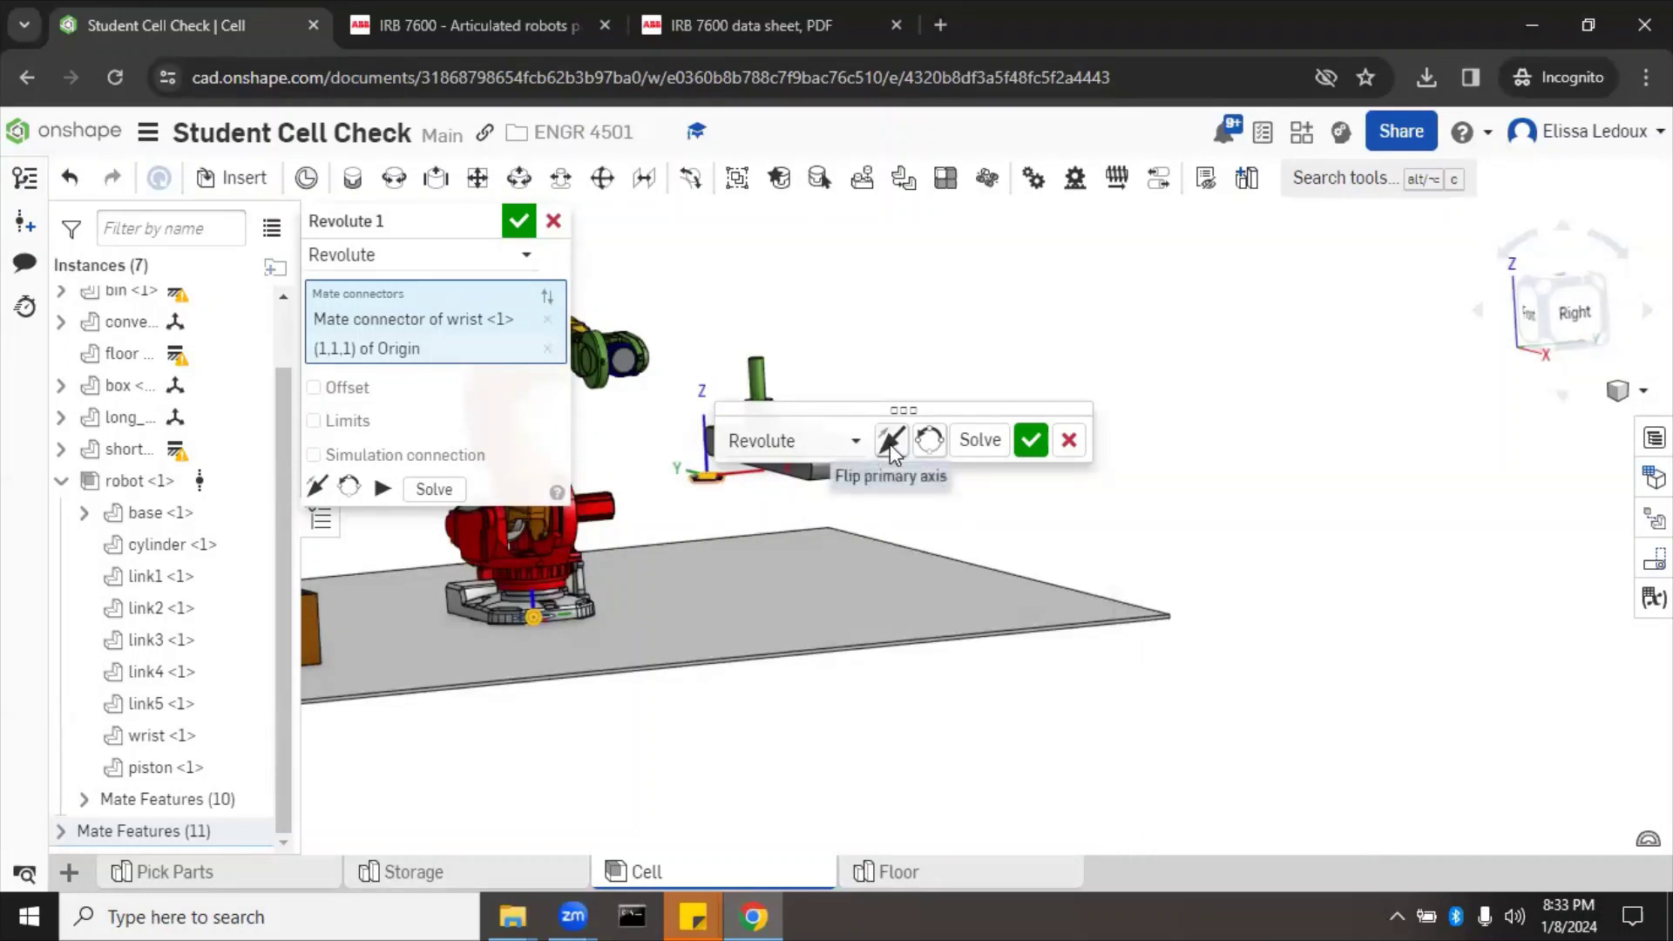
pyautogui.click(891, 442)
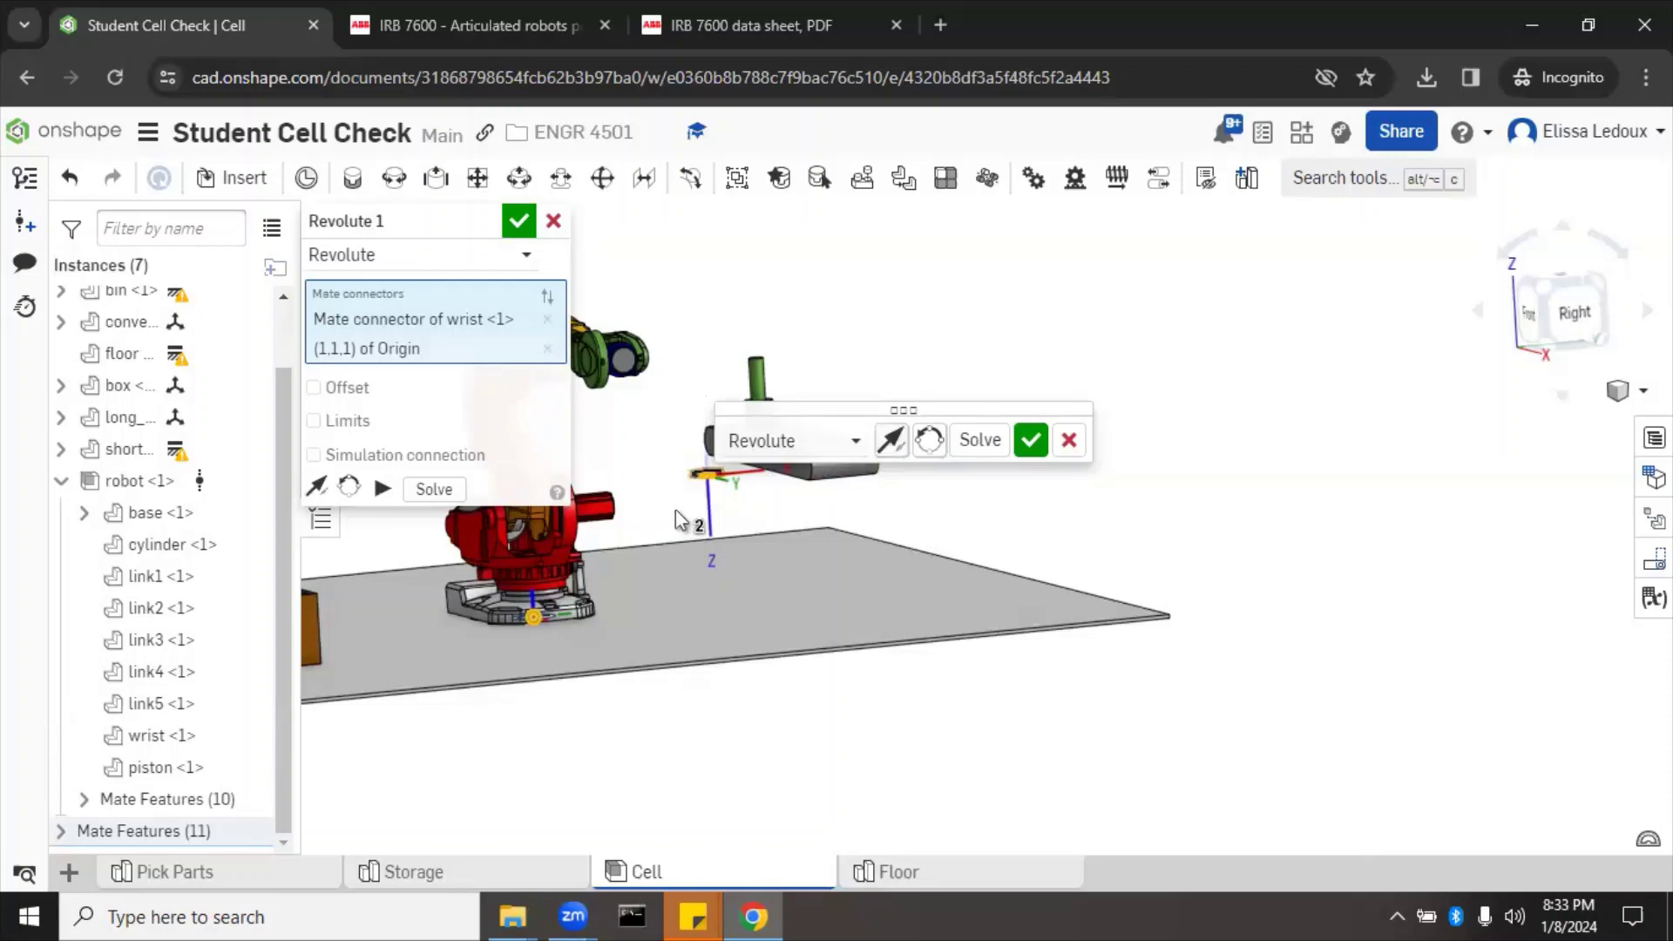
pyautogui.scroll(3, 677, 512)
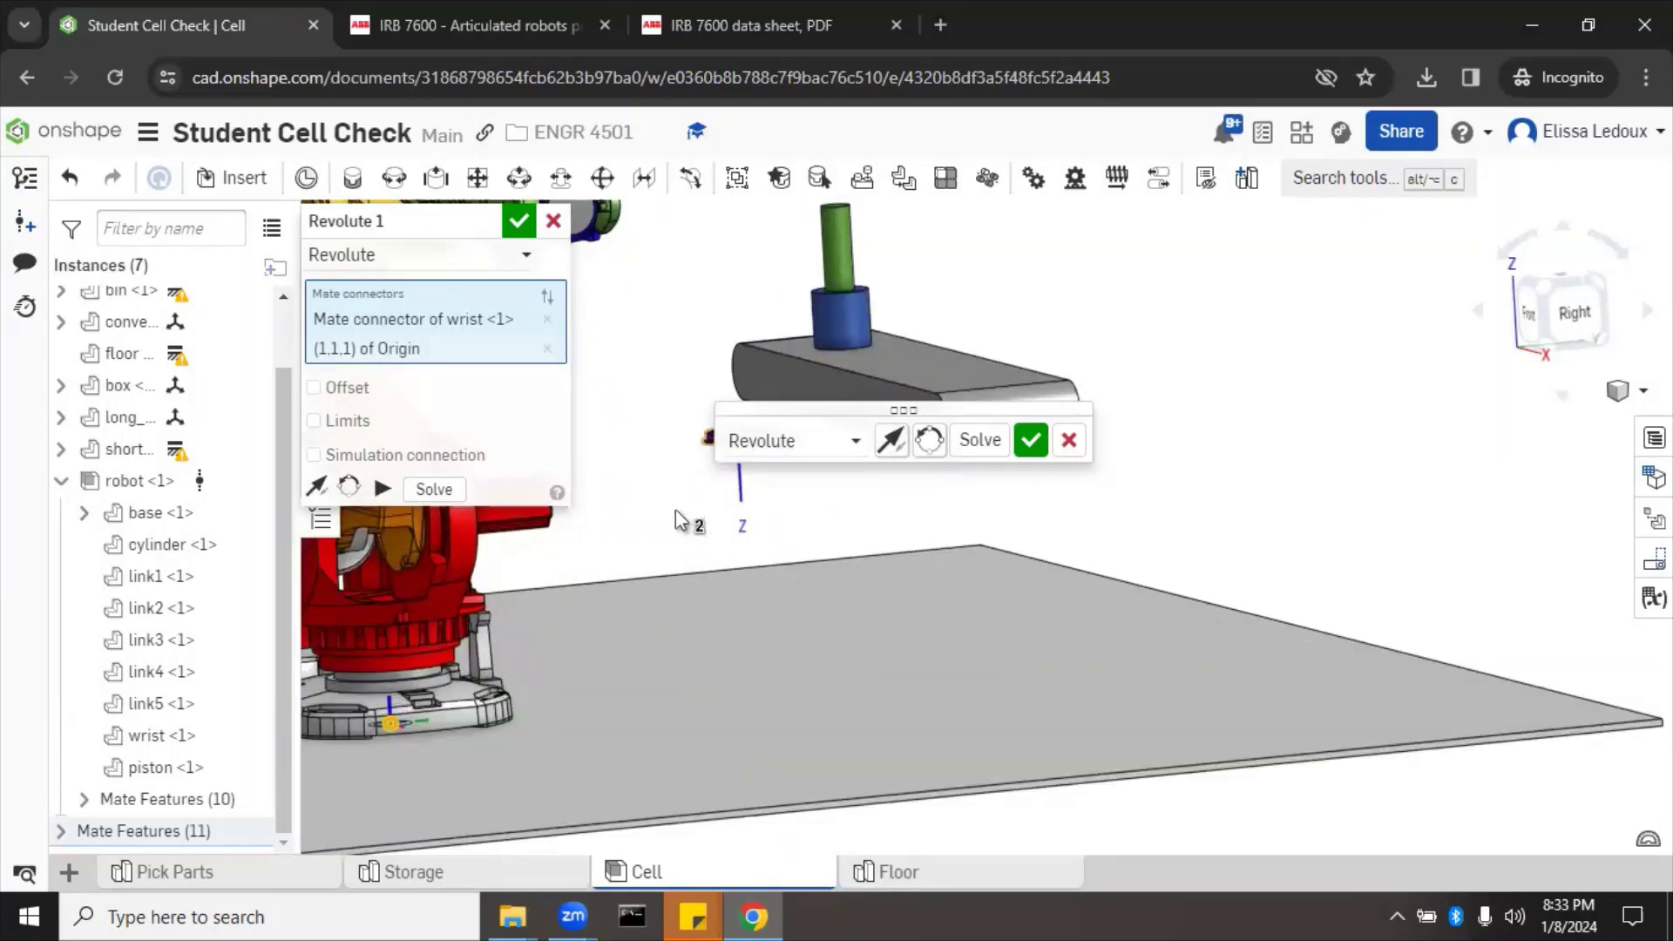
pyautogui.moveTo(680, 520)
pyautogui.mouseDown(button='right')
pyautogui.moveTo(708, 516)
pyautogui.moveTo(733, 561)
pyautogui.moveTo(729, 532)
pyautogui.moveTo(688, 525)
pyautogui.mouseUp(button='right')
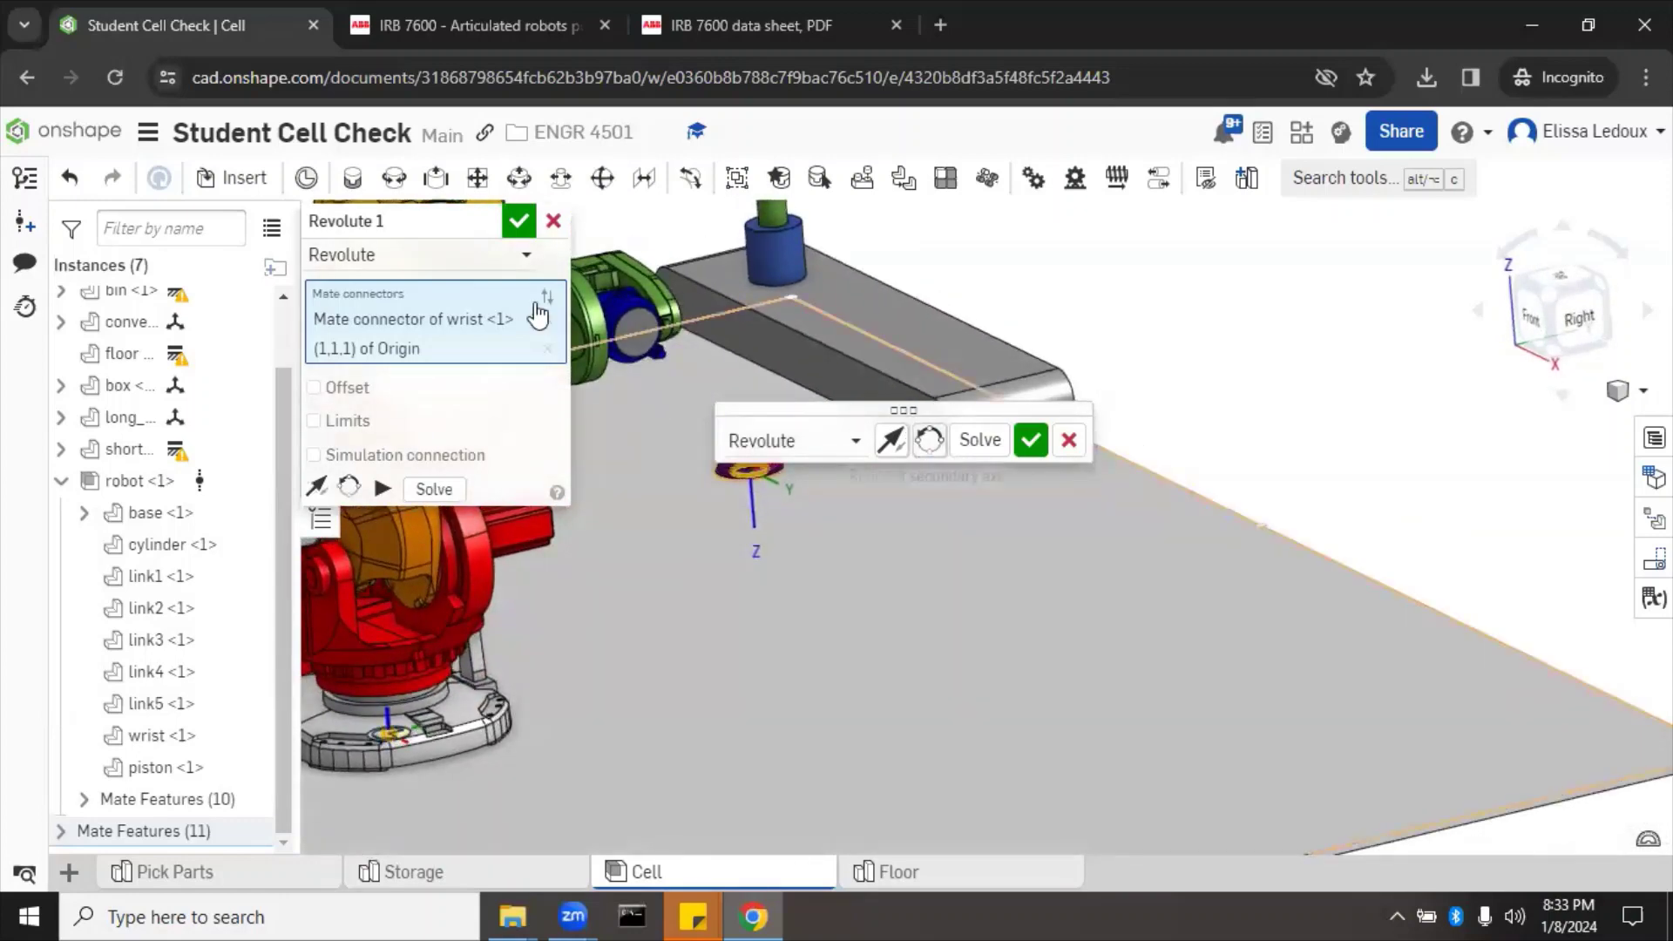
pyautogui.click(518, 223)
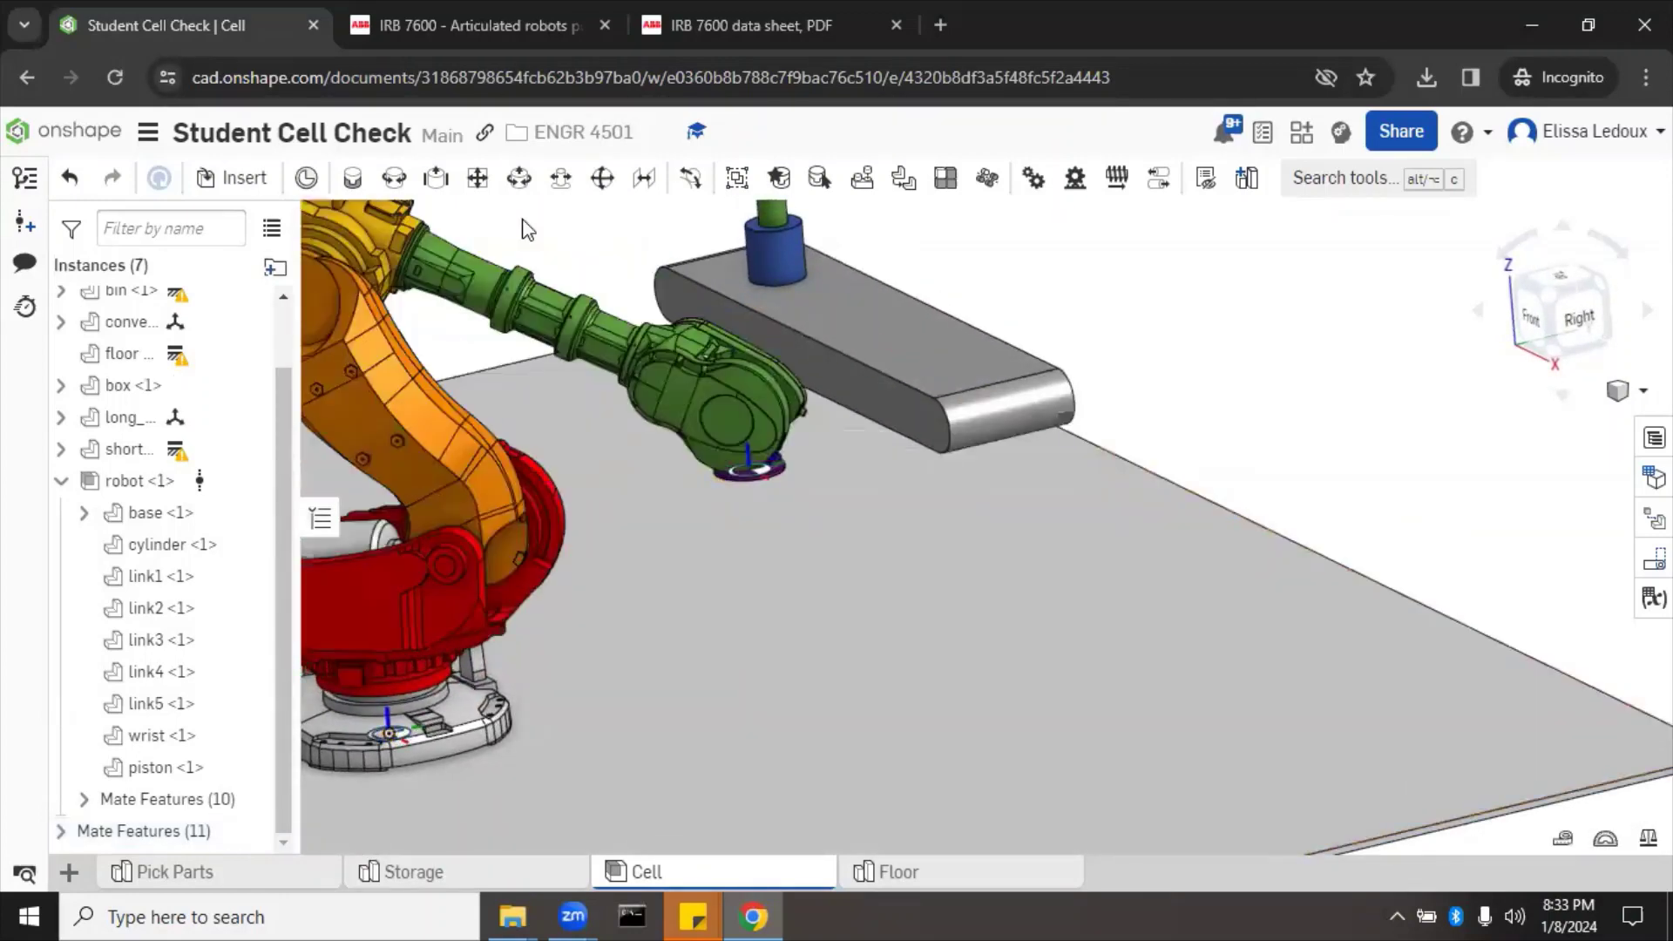
# Collapse the robot subassembly, expand the cell's mate features and suppress the Revolute 1 mate
pyautogui.press('f')
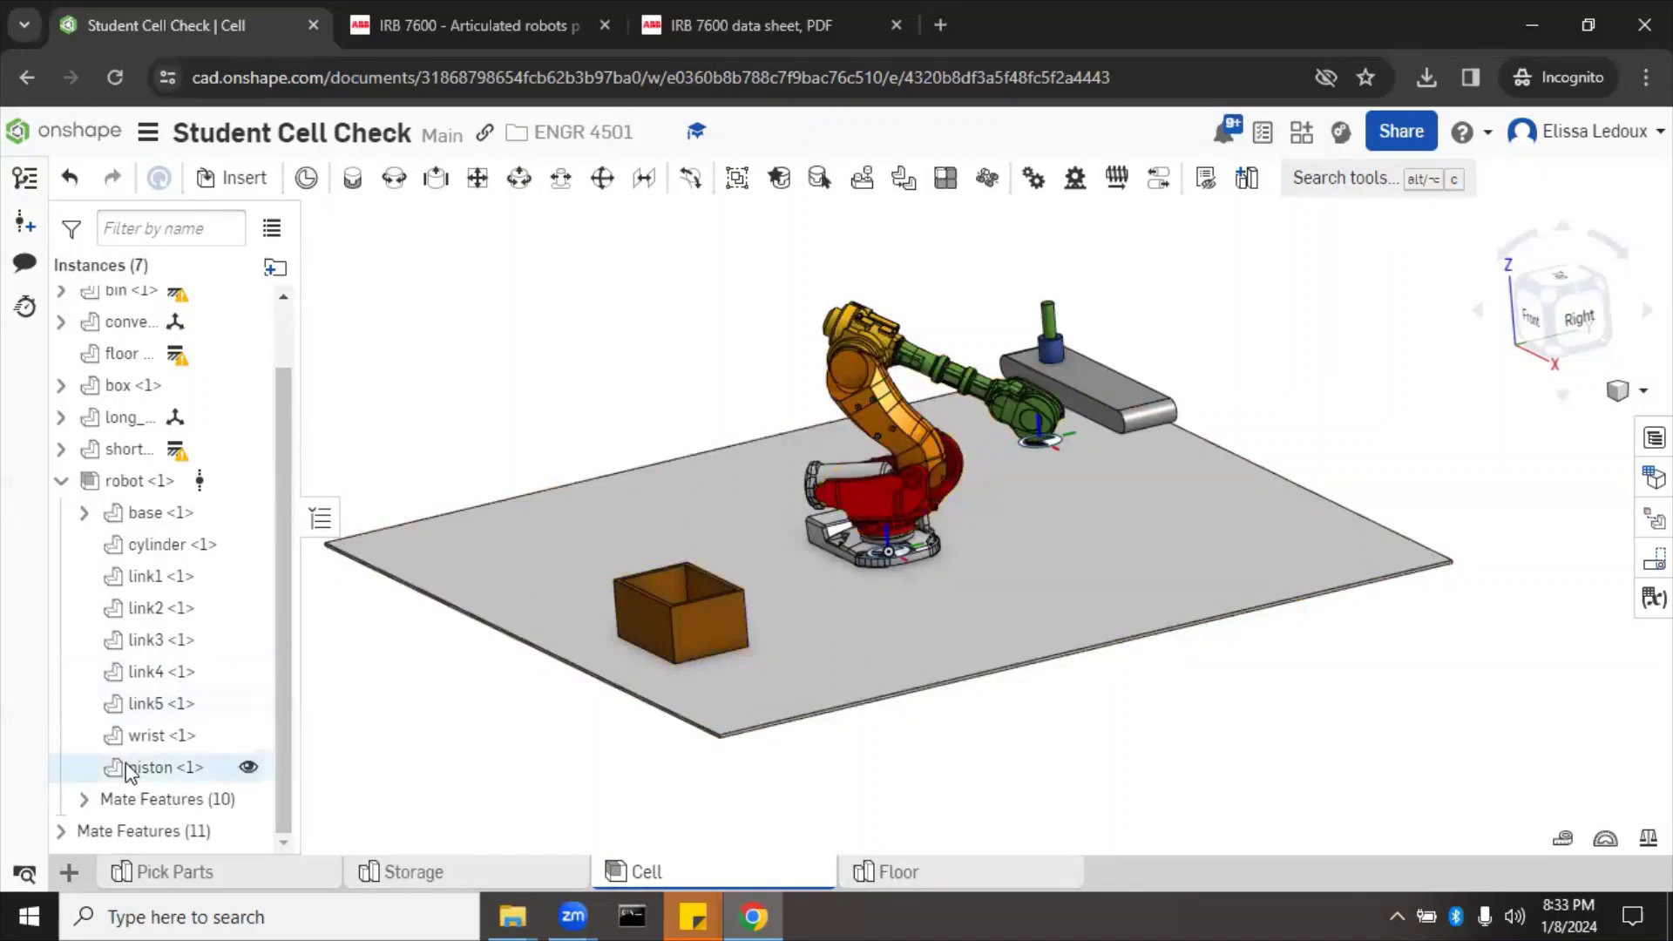
pyautogui.click(60, 482)
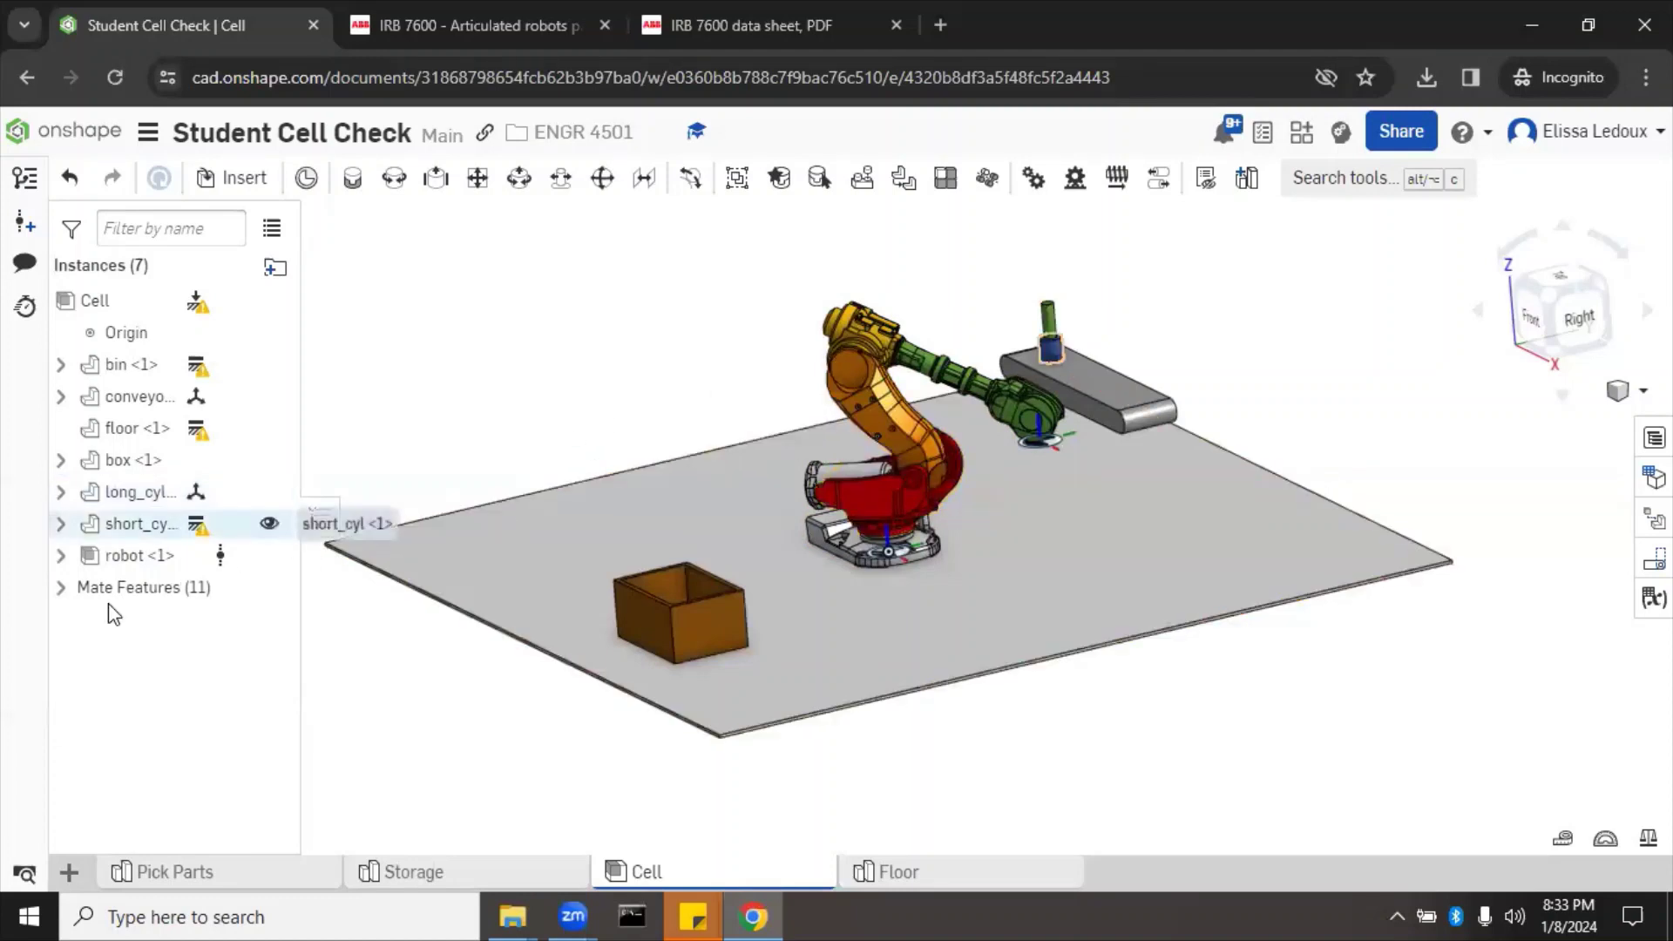
pyautogui.click(73, 591)
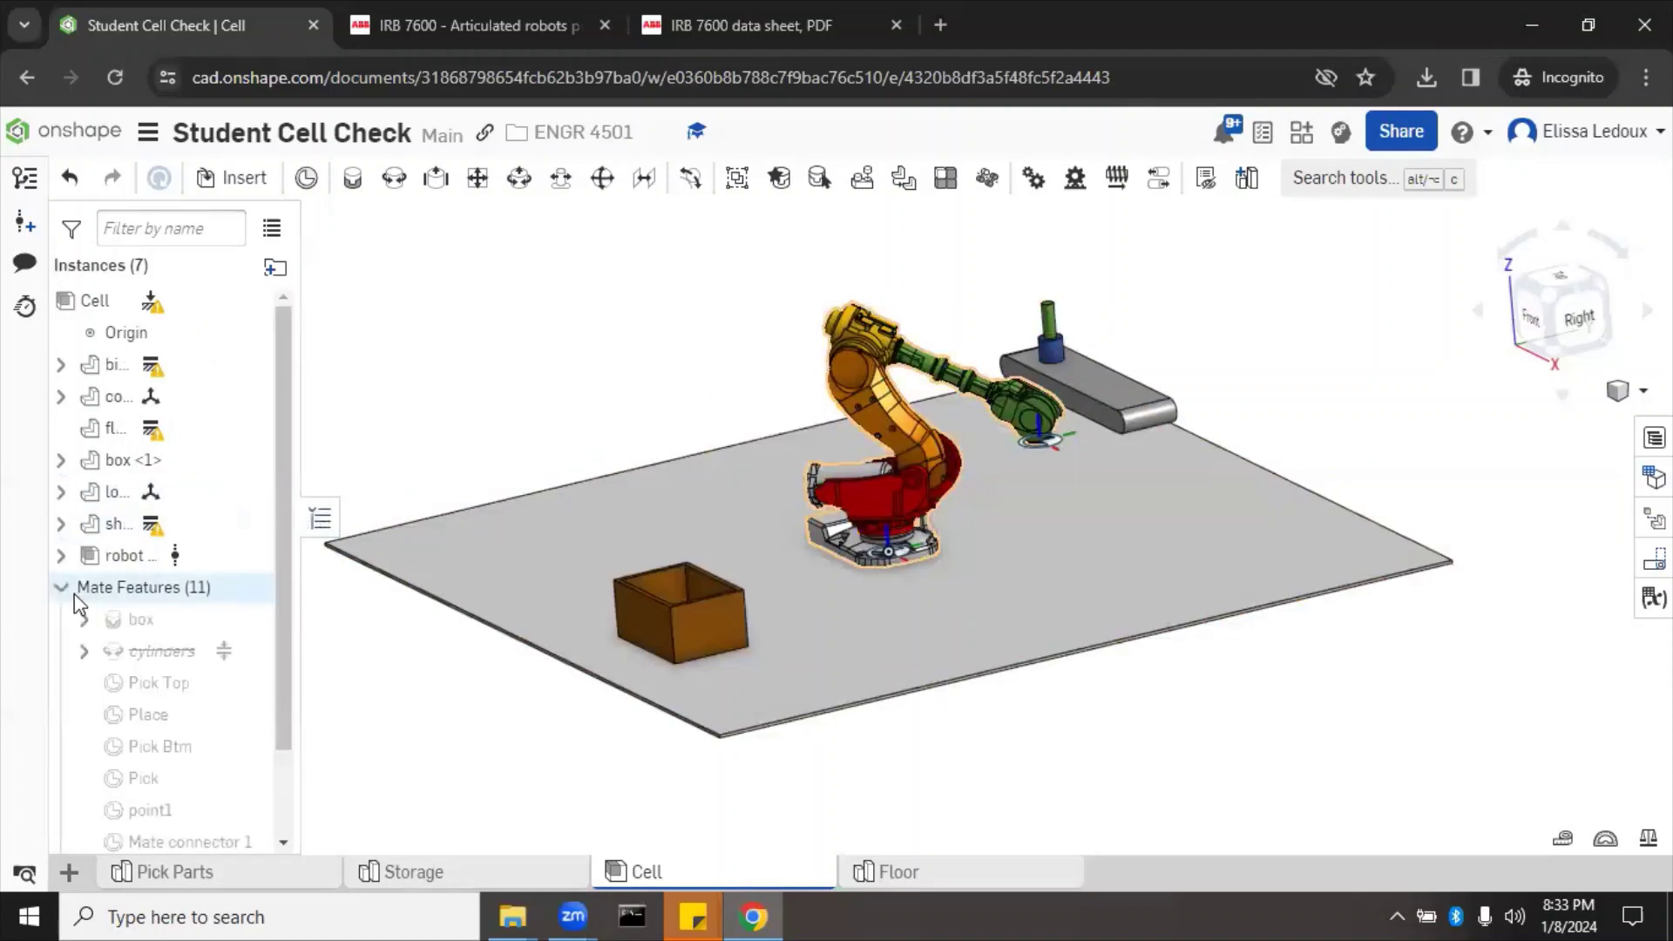
pyautogui.click(61, 589)
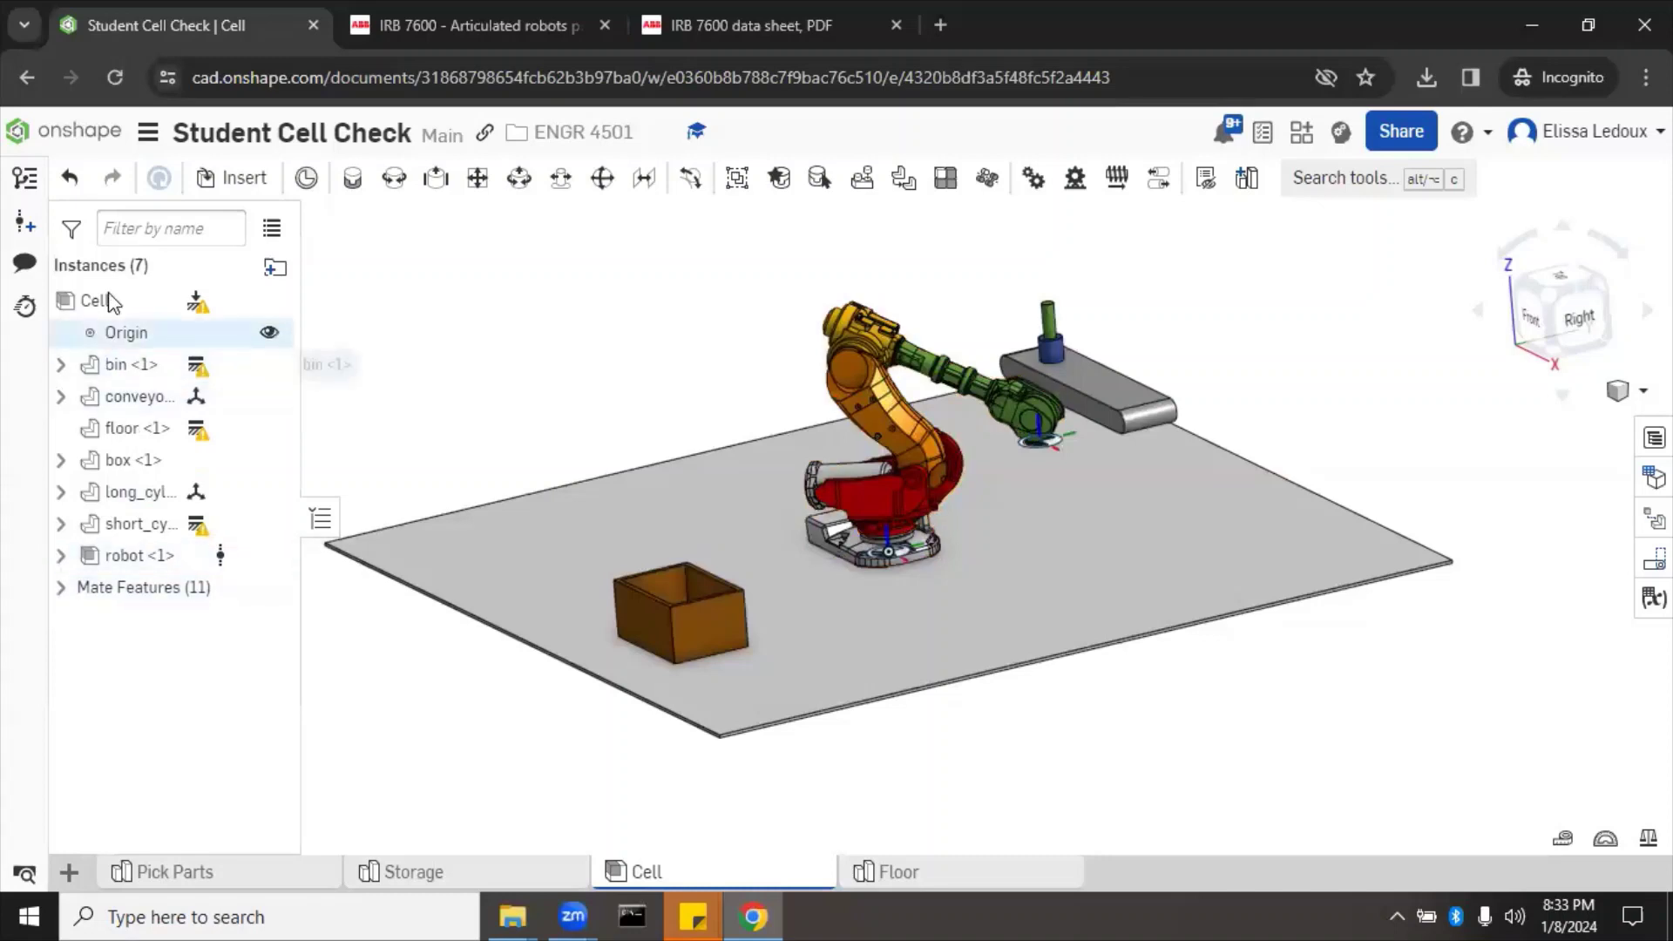
pyautogui.click(61, 588)
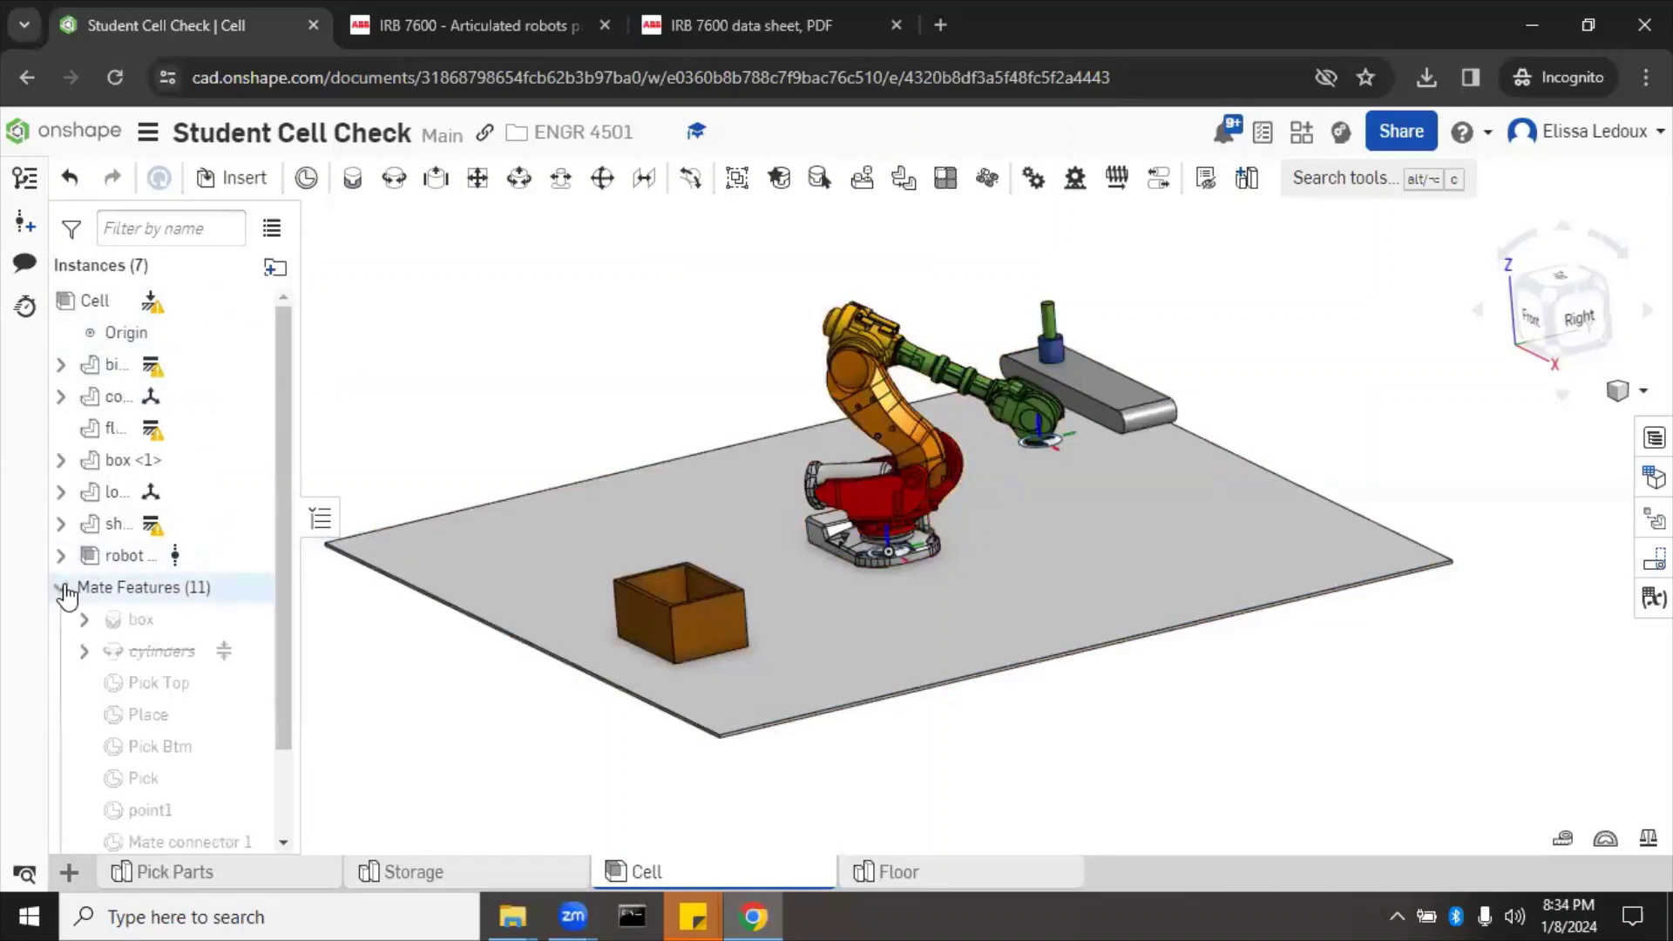
pyautogui.scroll(-1, 166, 796)
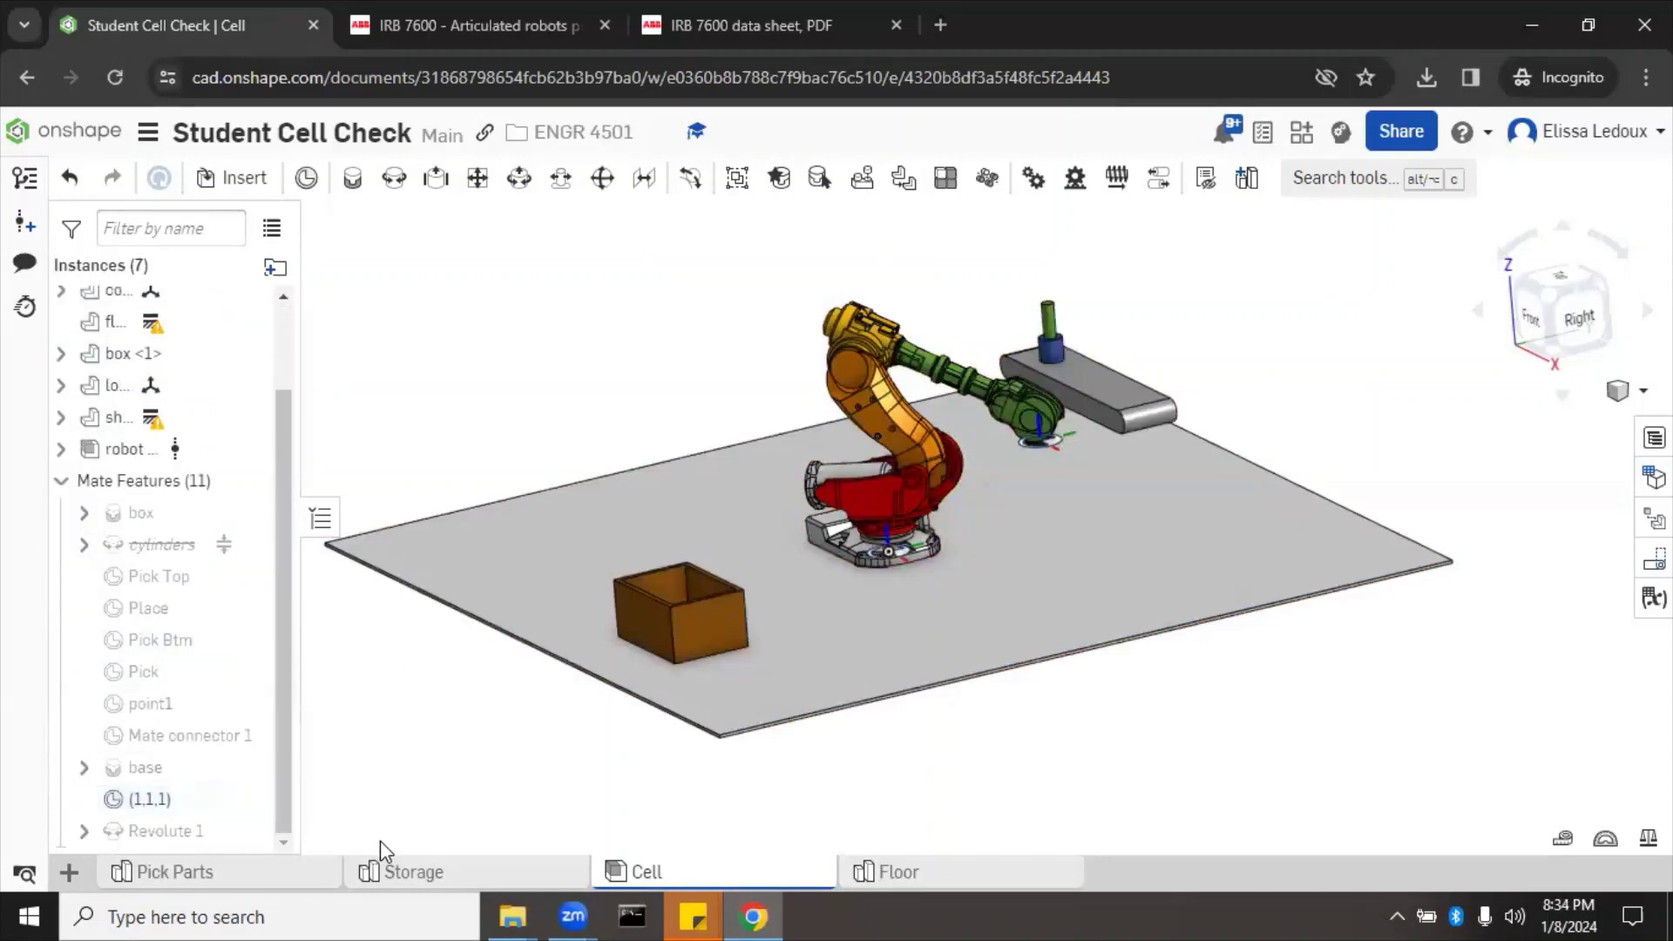
pyautogui.moveTo(197, 841)
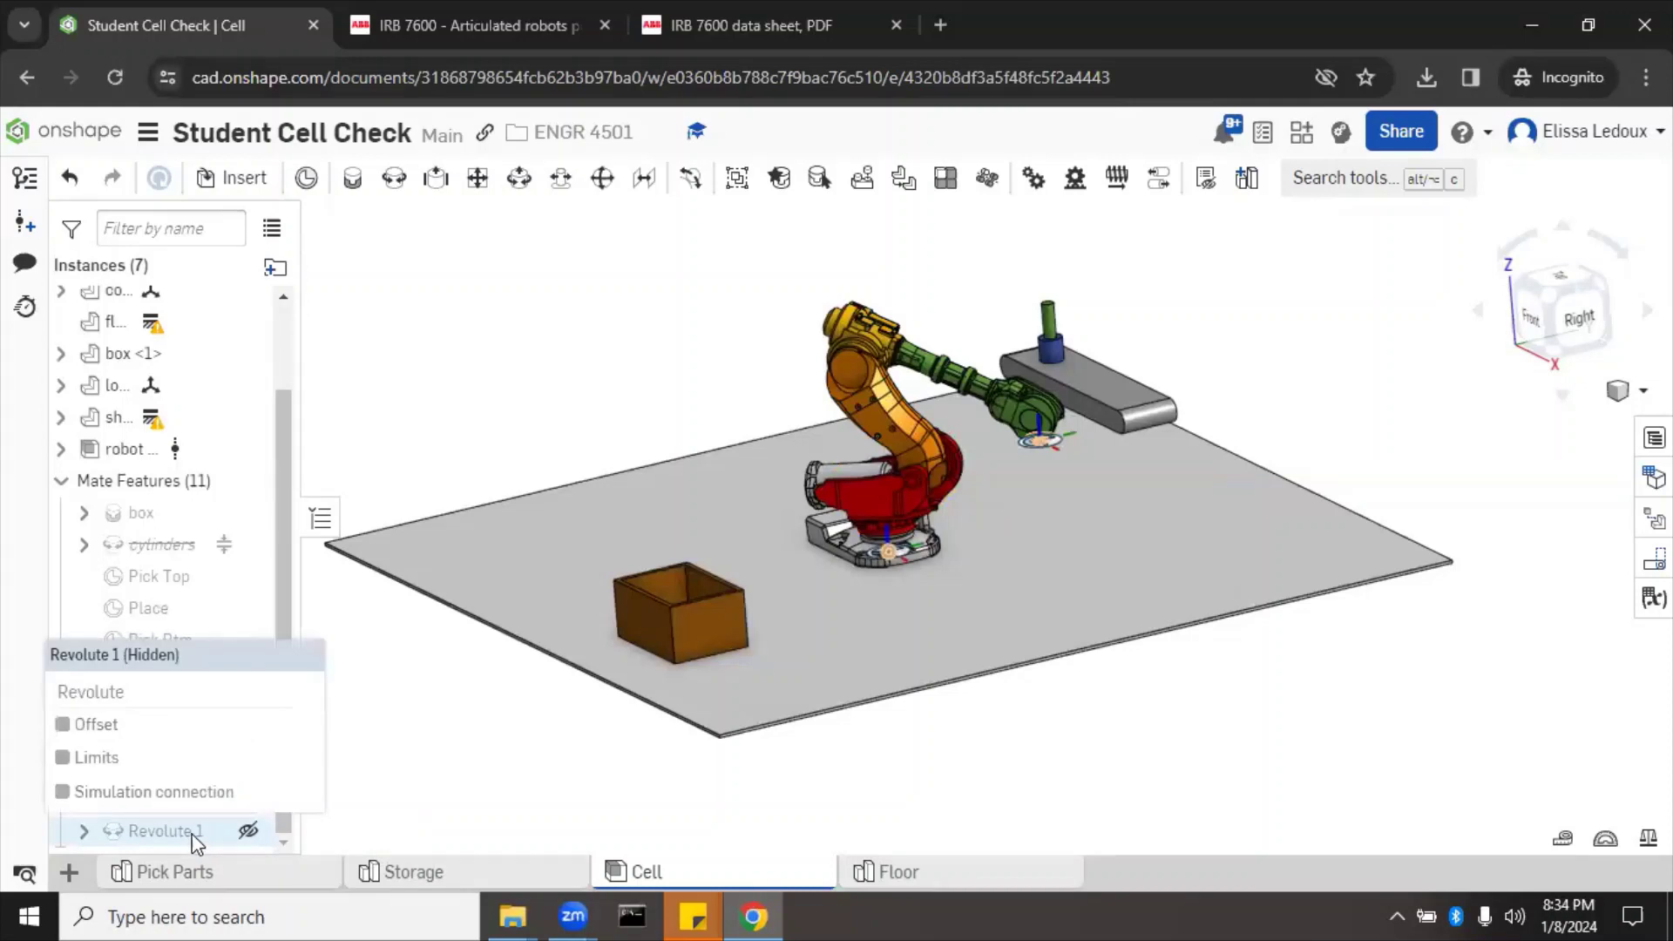
pyautogui.rightClick(197, 841)
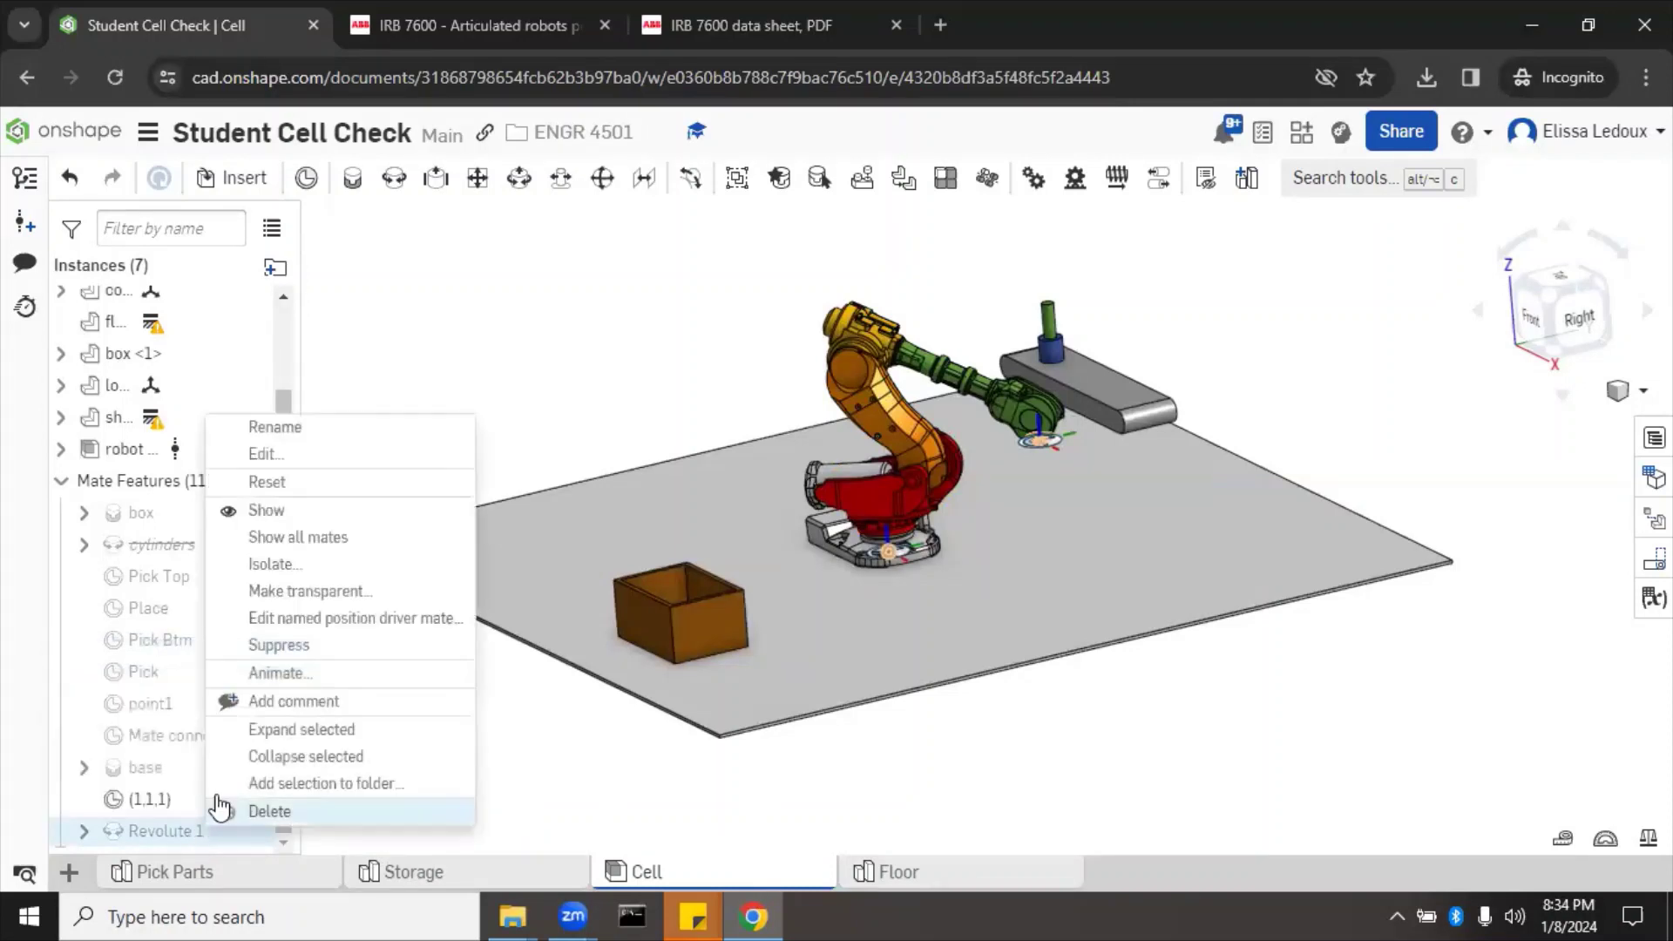
pyautogui.click(337, 650)
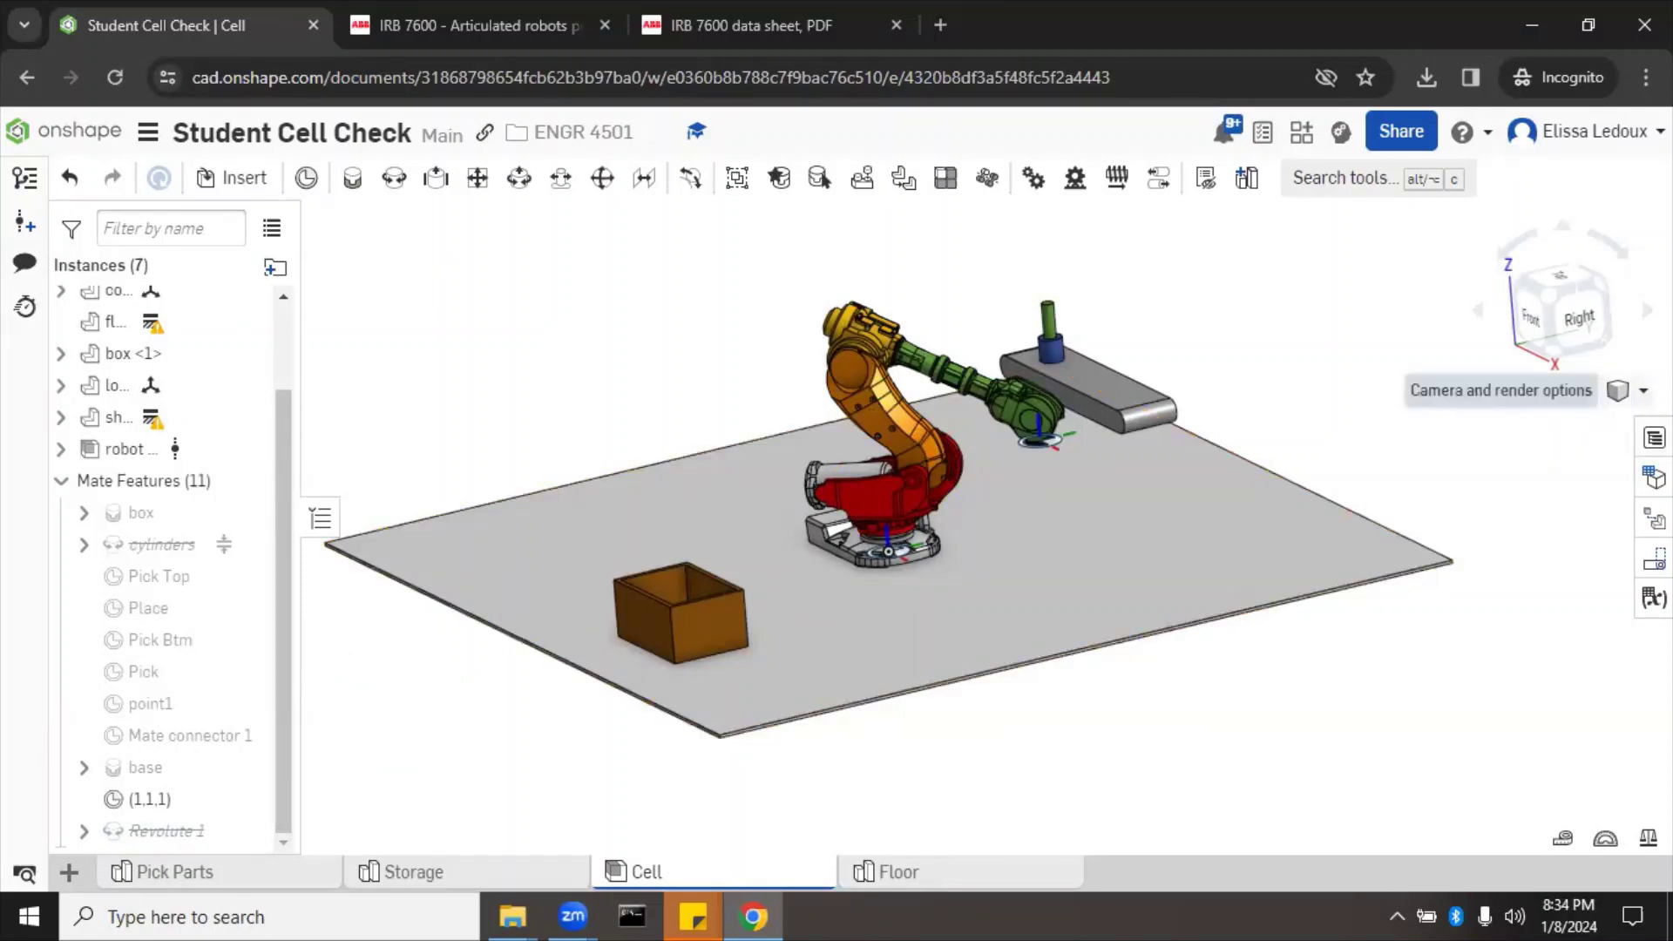
# Save the current pose as a named position called "(1,1,1)" and finish editing it
pyautogui.click(1654, 559)
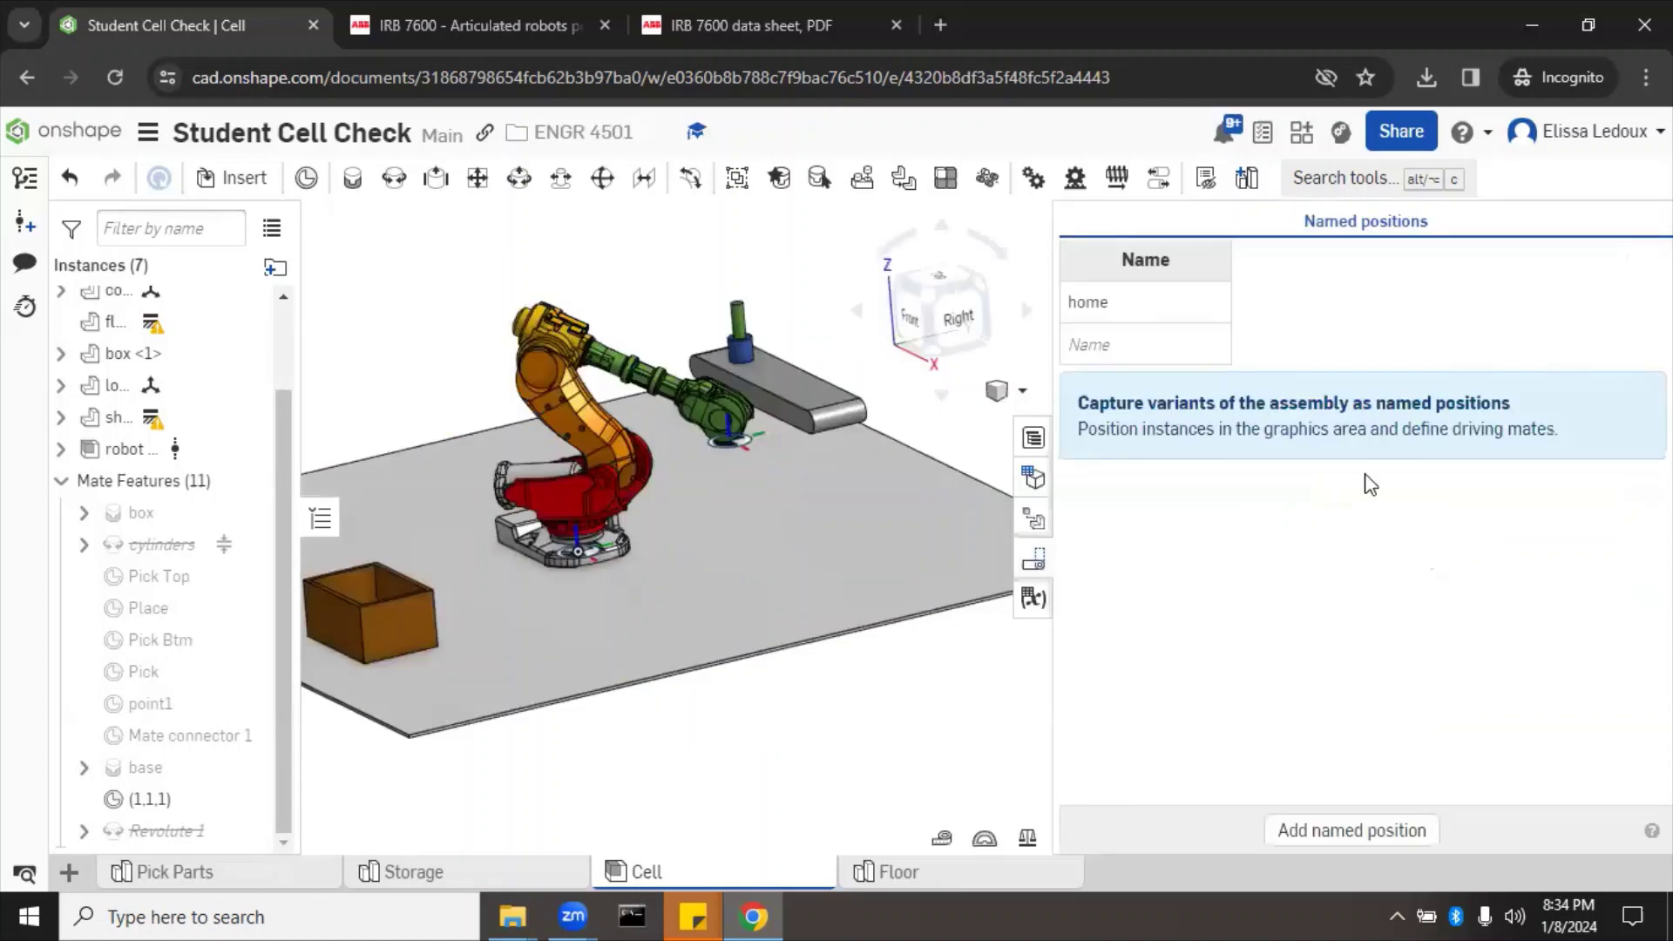
pyautogui.click(1137, 350)
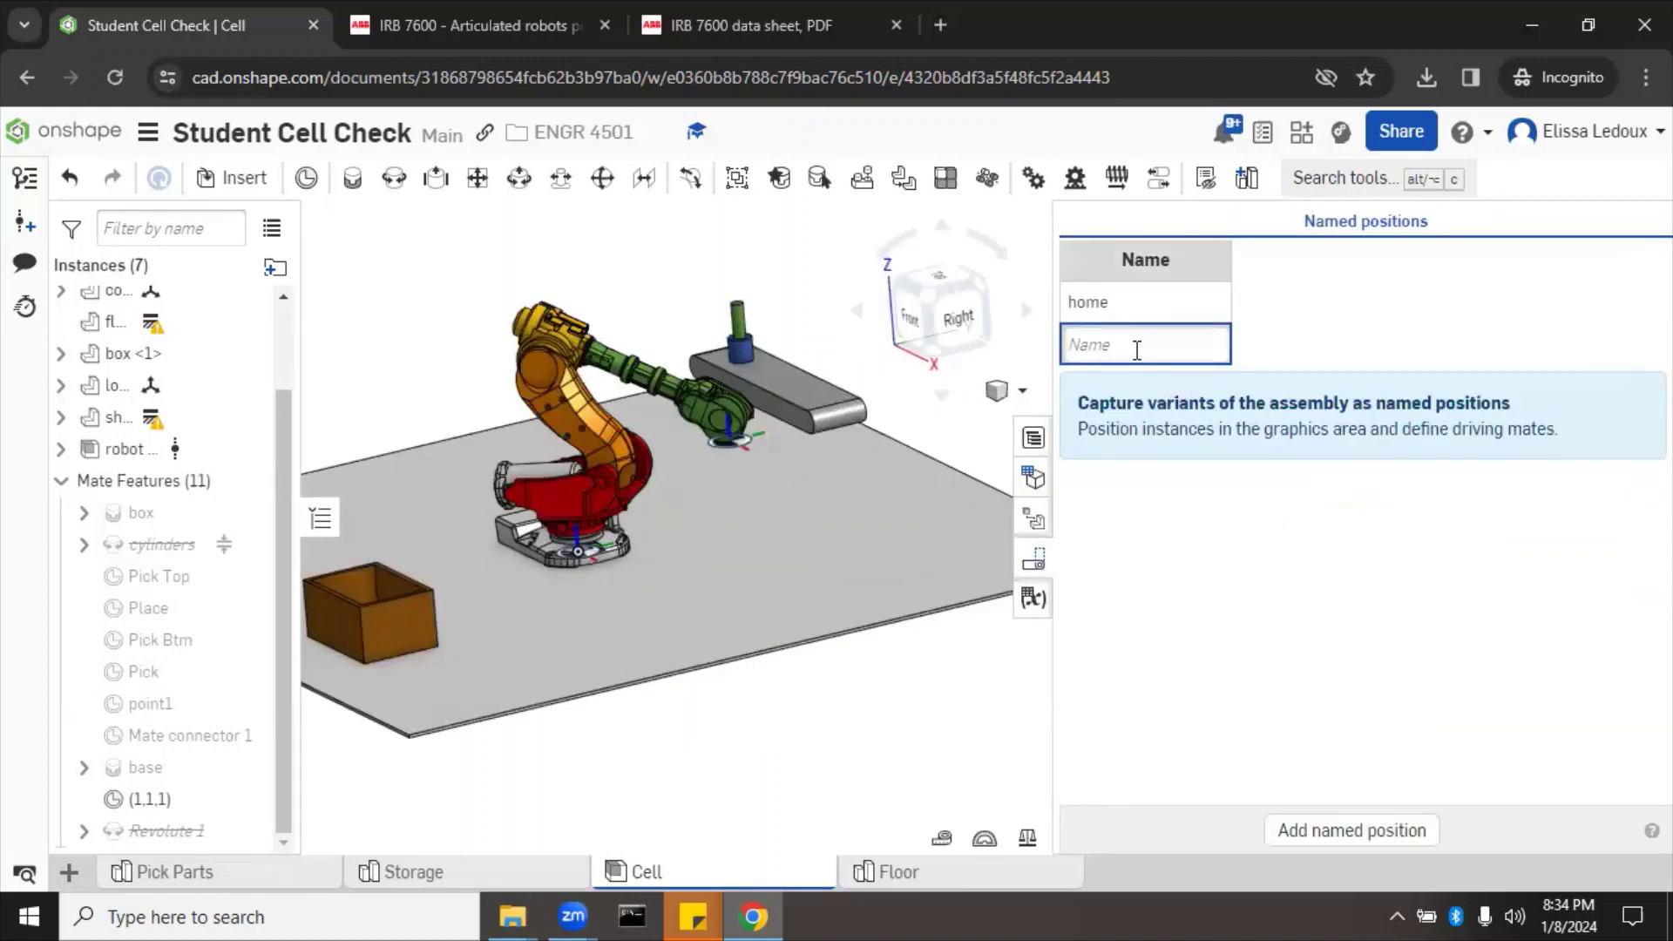
pyautogui.write('(1,1,1)')
pyautogui.press('Return')
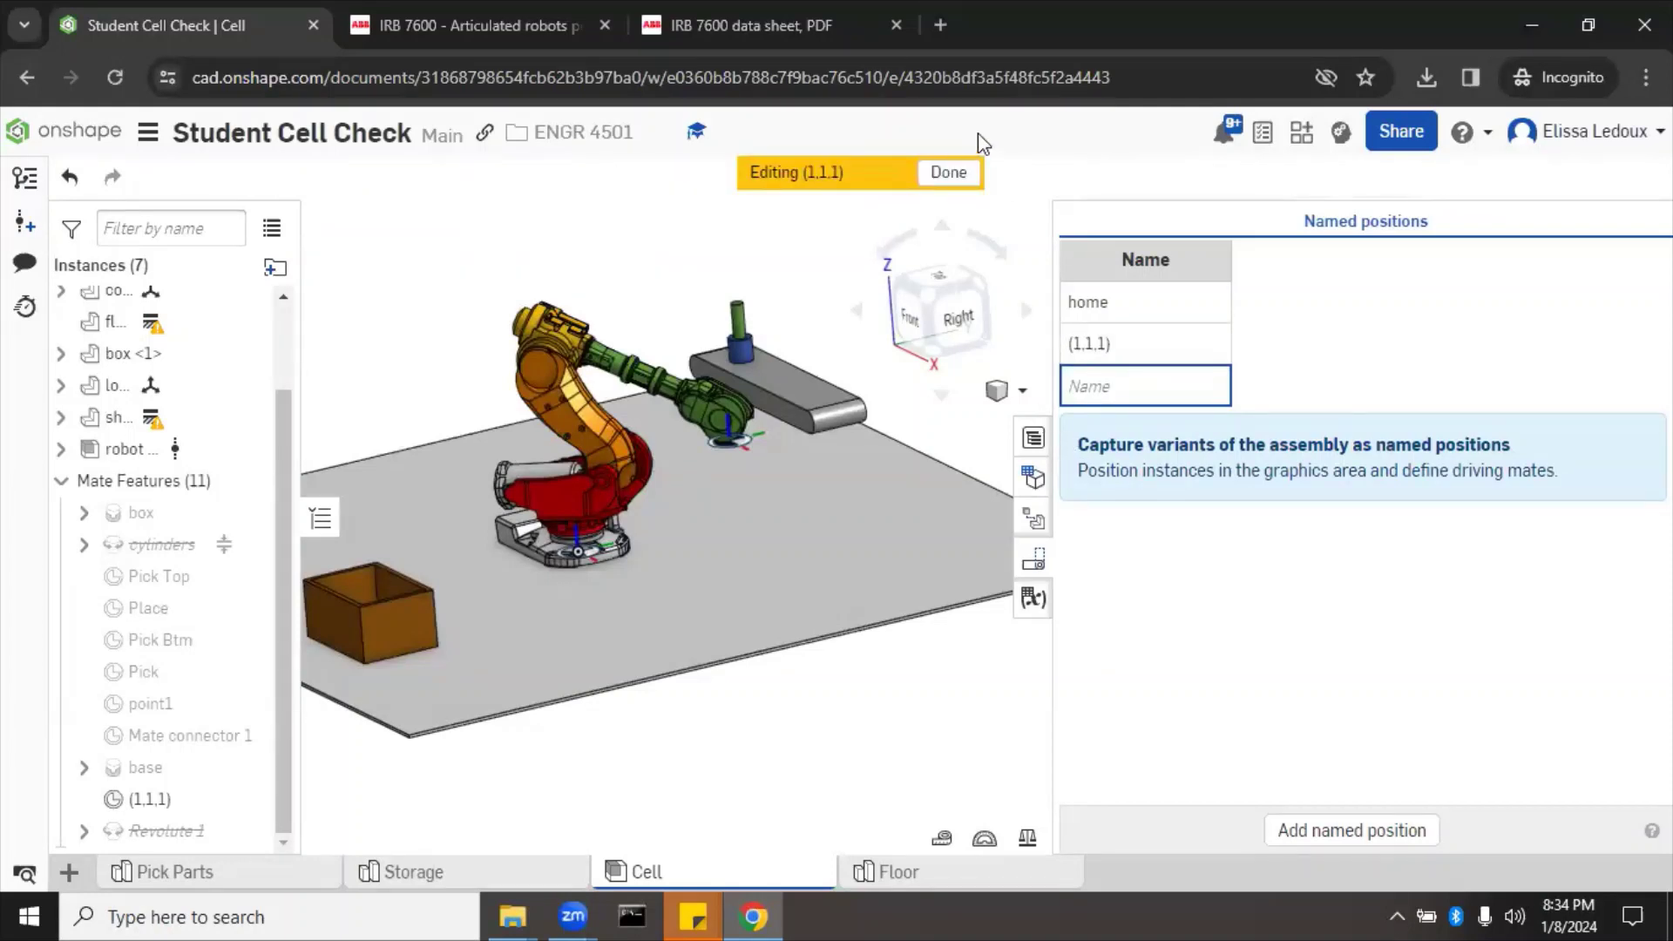
pyautogui.click(950, 175)
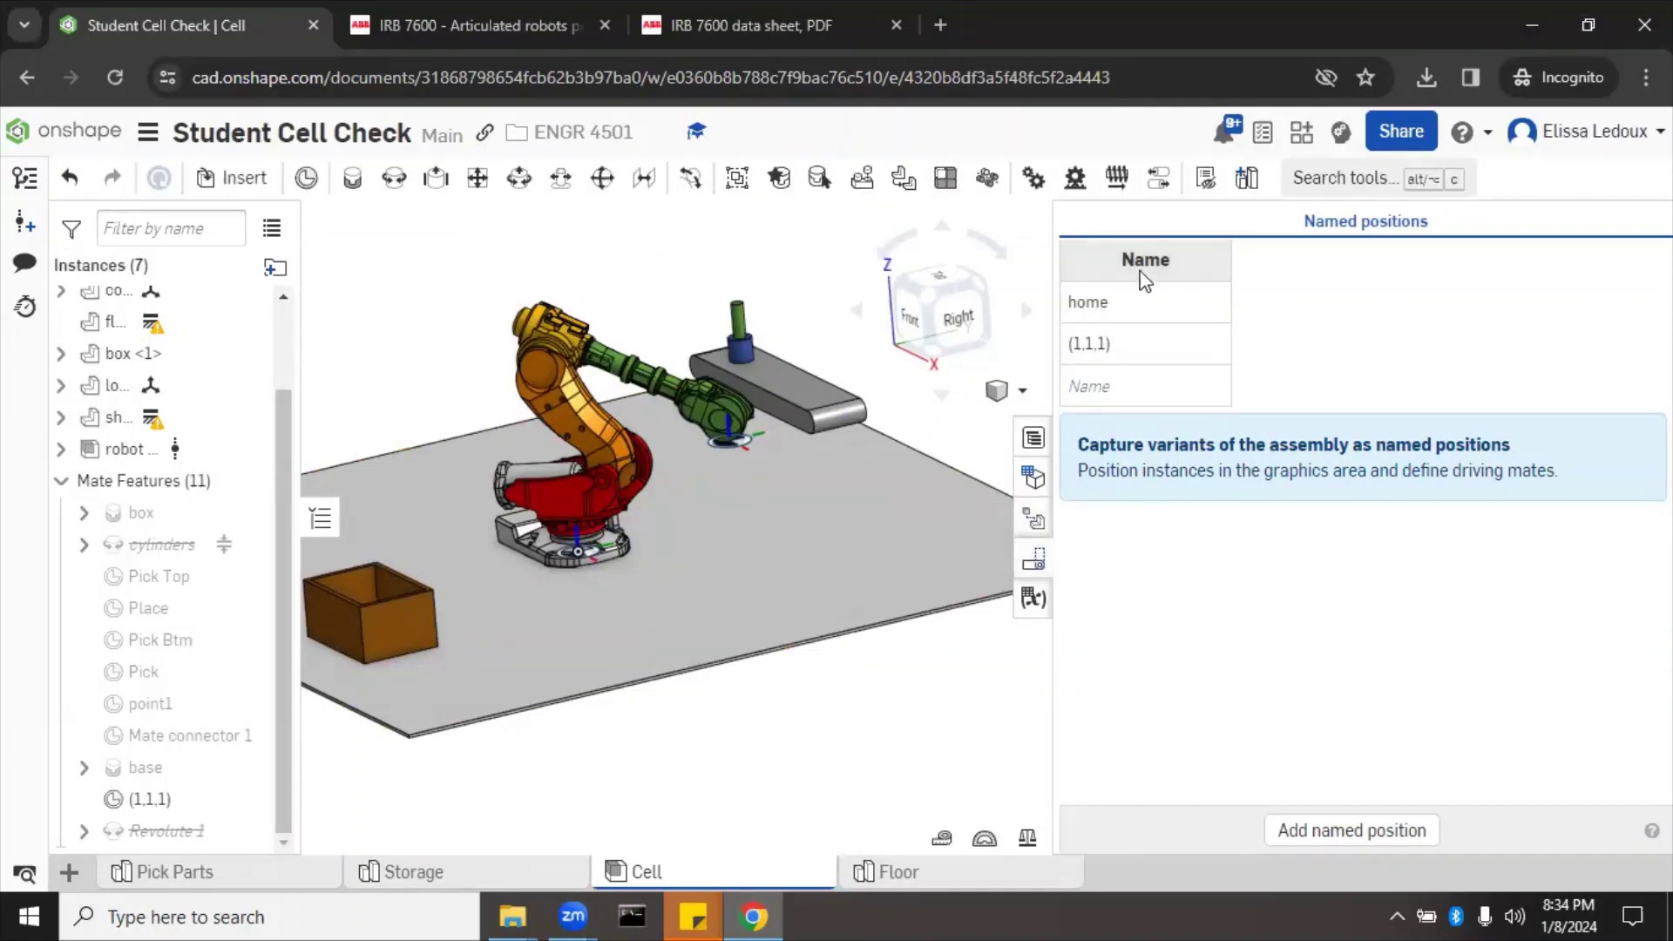
# Apply the home named position to the assembly and close the named positions list
pyautogui.rightClick(1138, 312)
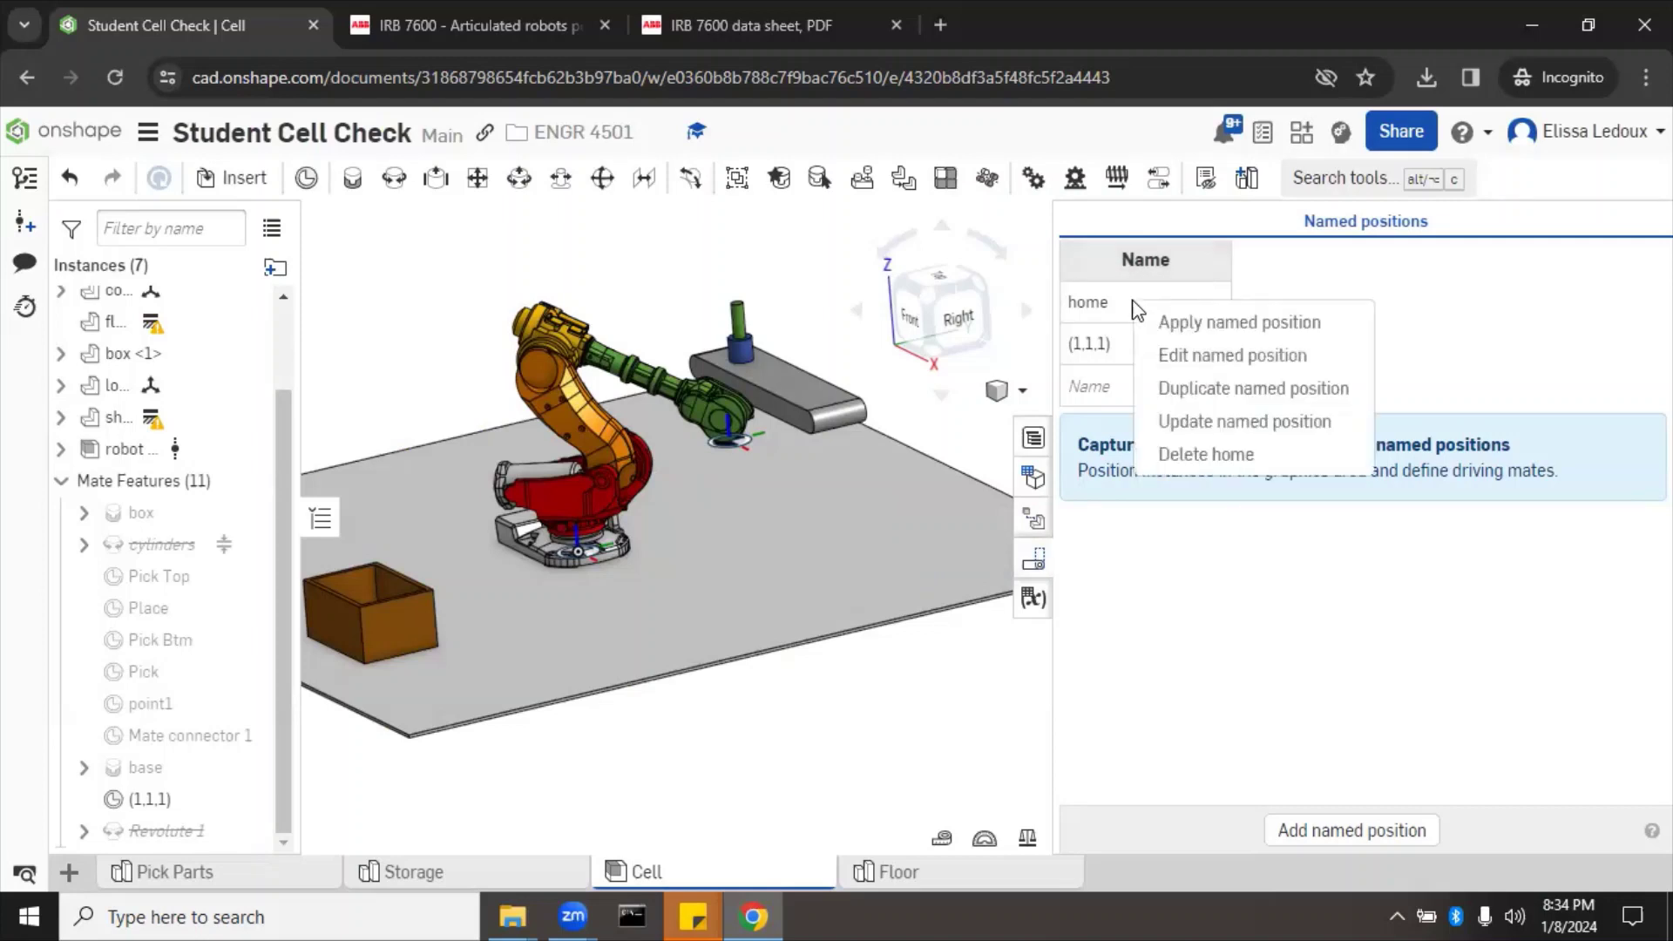
pyautogui.click(1185, 324)
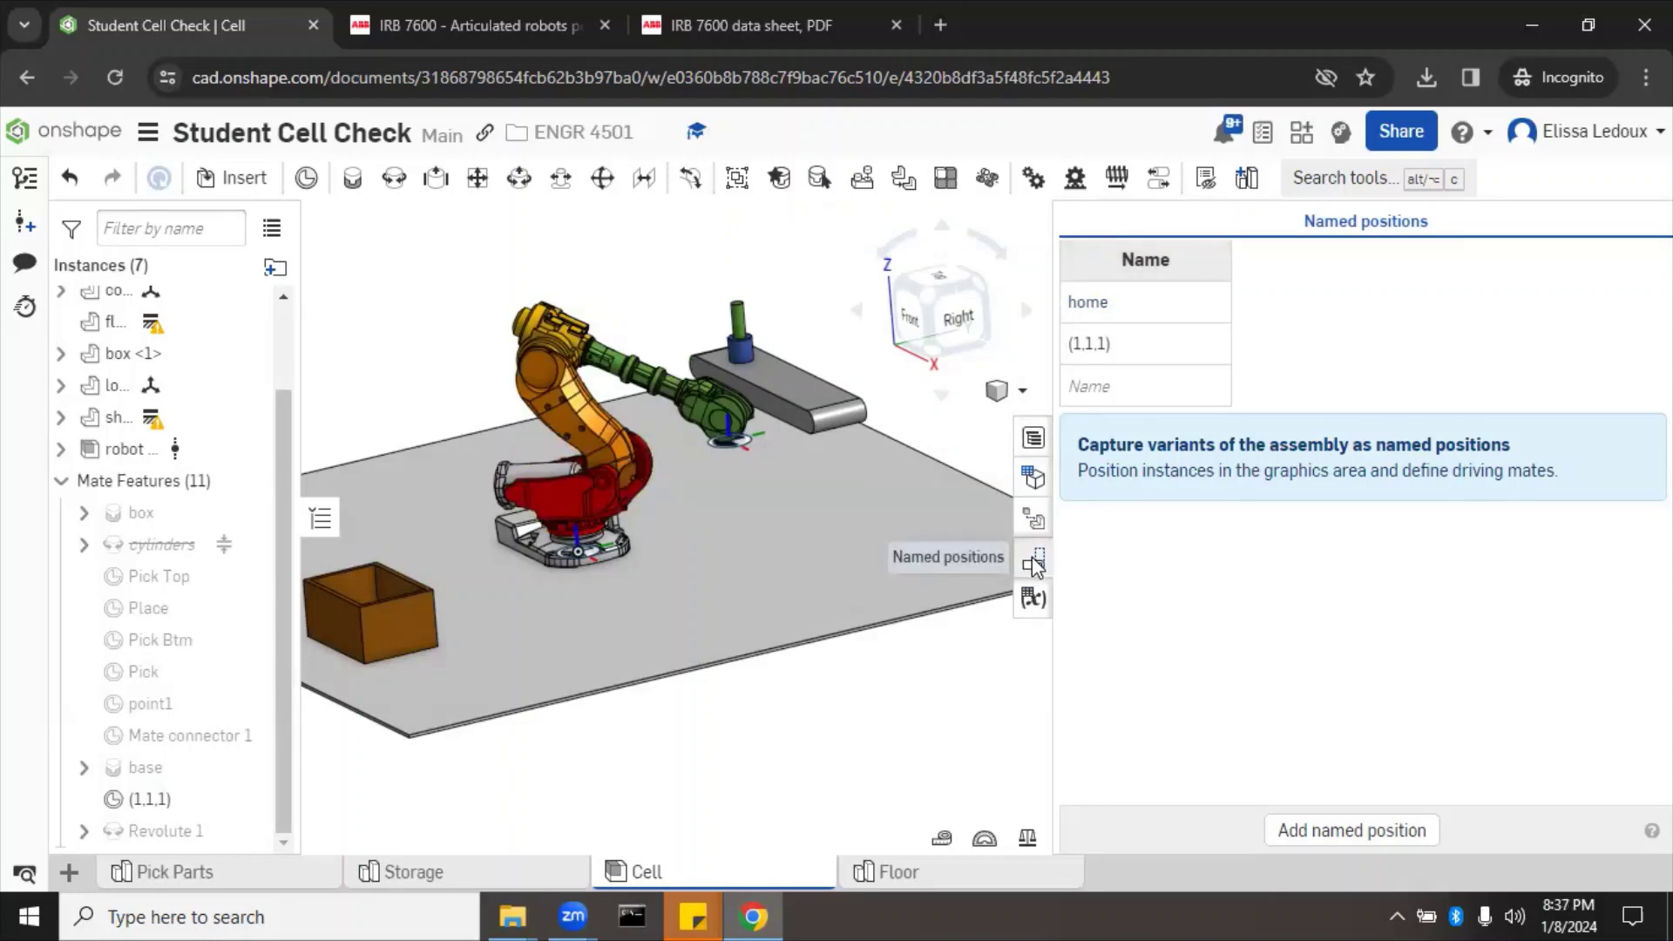
pyautogui.click(1034, 564)
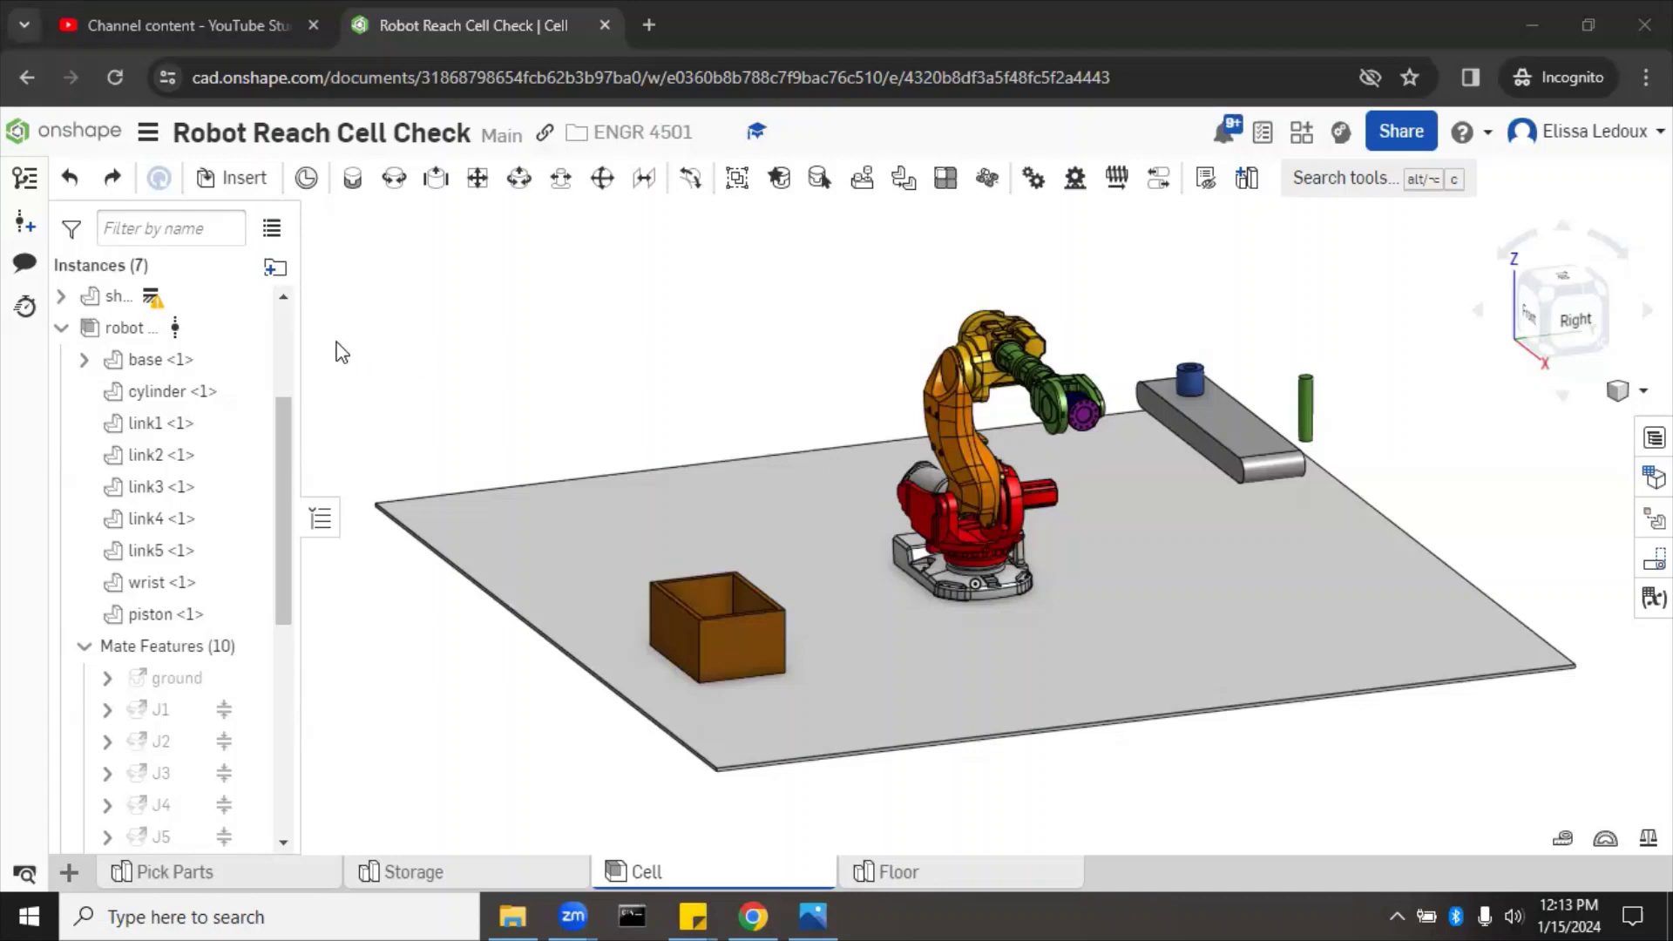
# Open the linked document of the robot subassembly and return from its view-only version to the Main workspace
pyautogui.click(142, 330)
pyautogui.rightClick(142, 329)
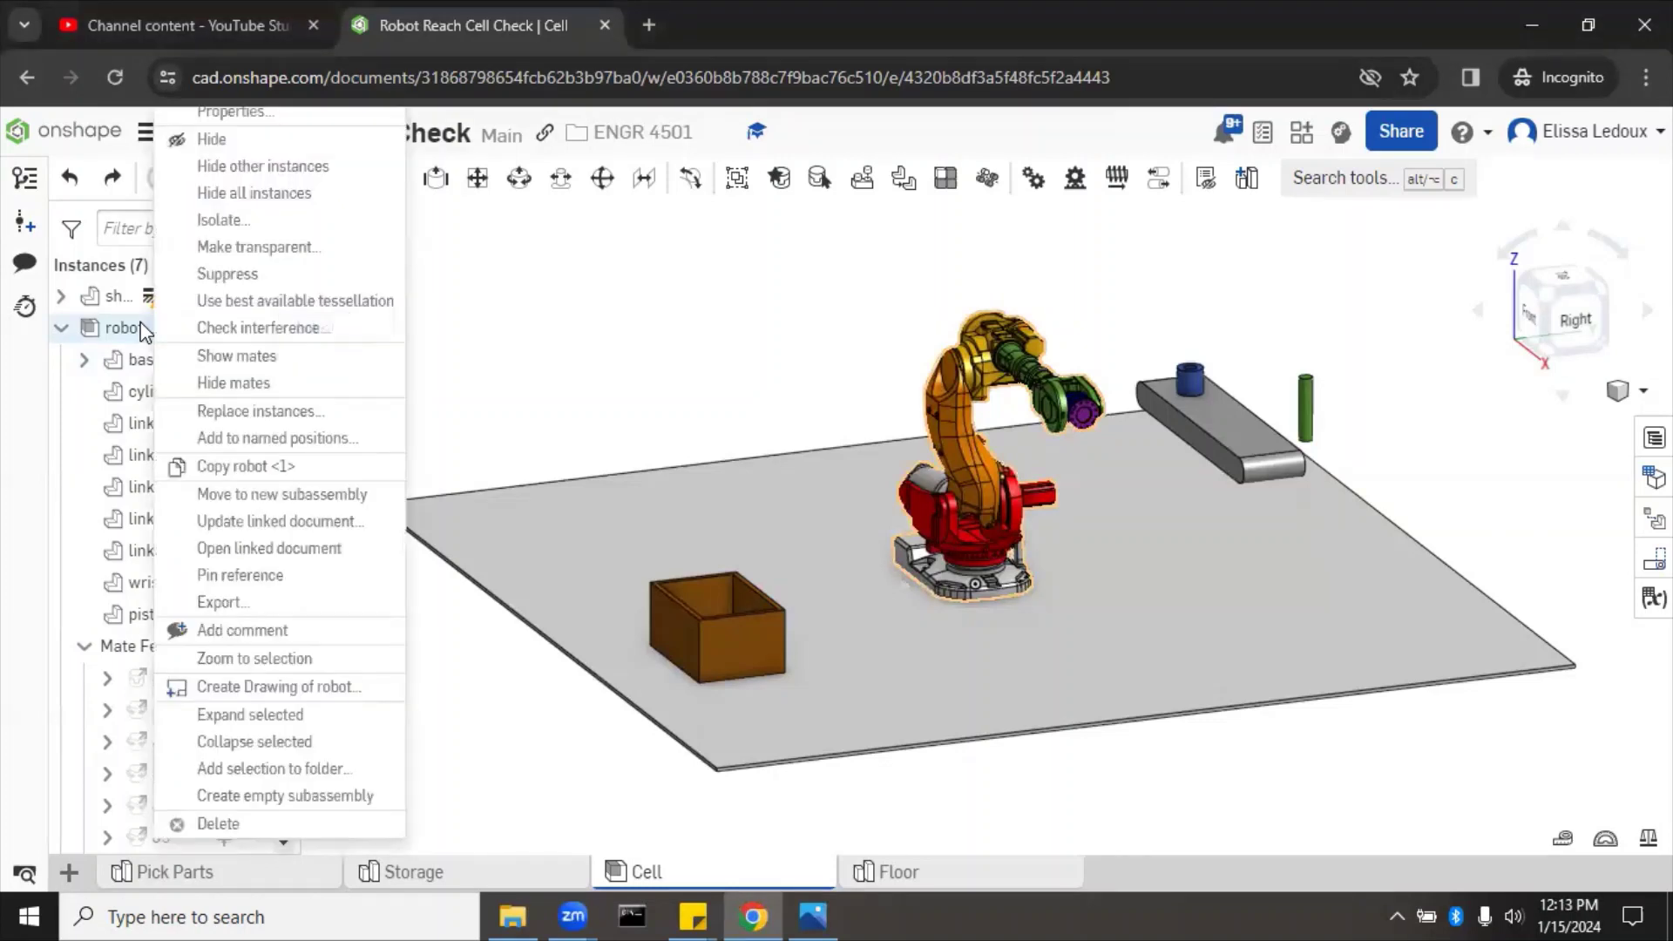
pyautogui.click(321, 549)
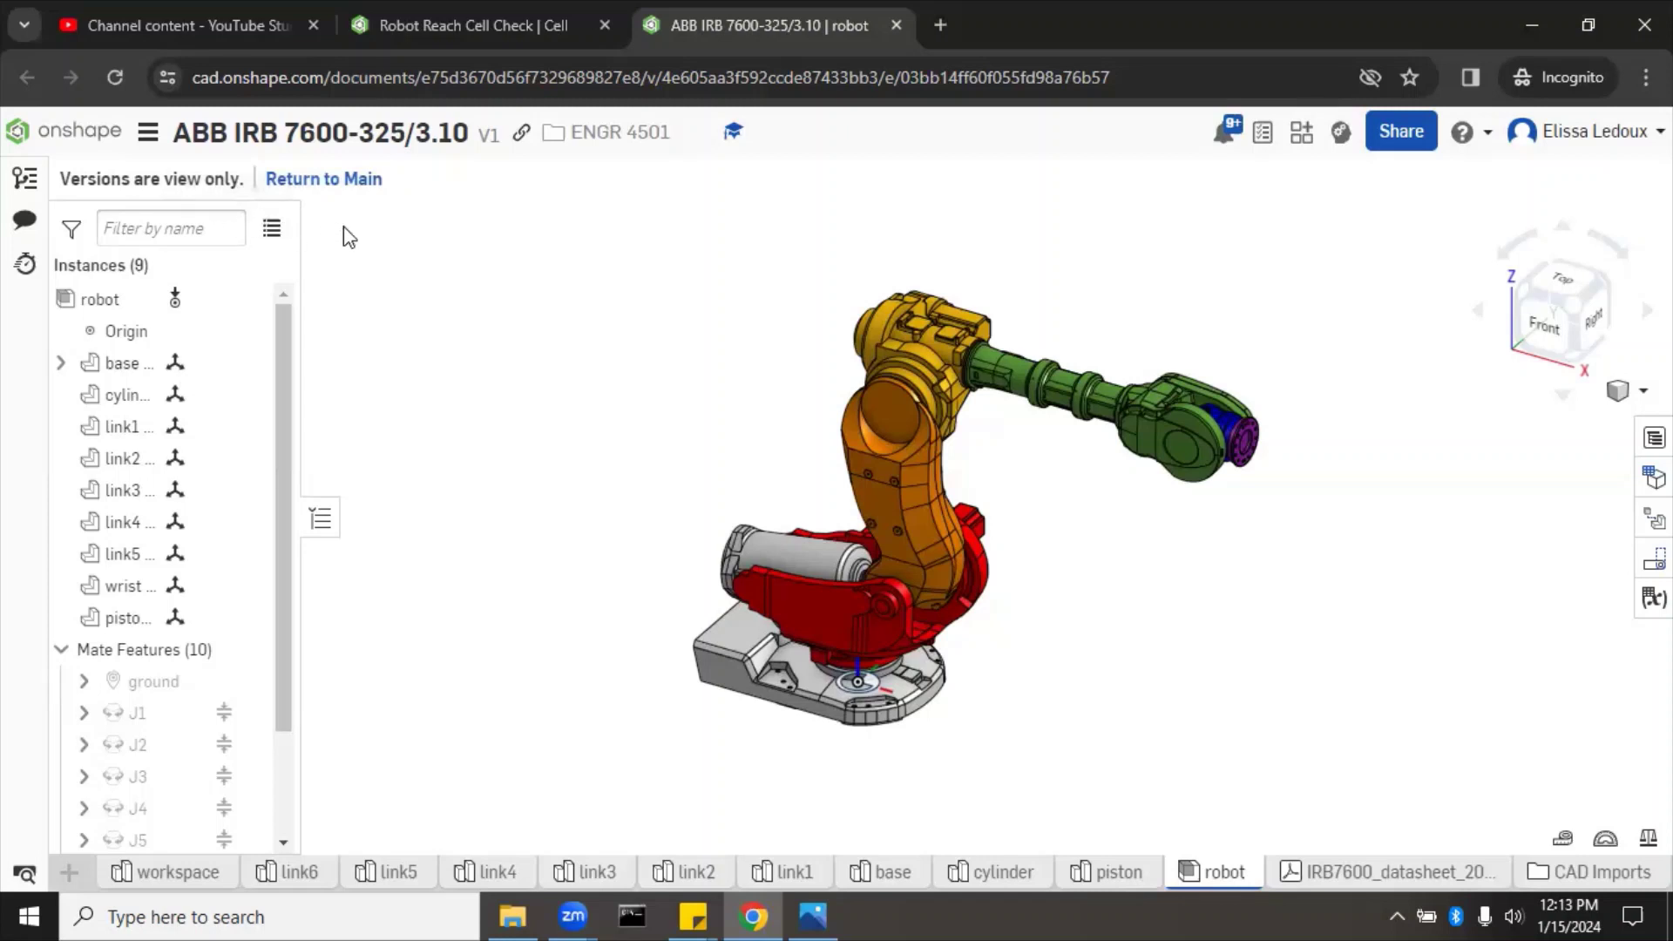
pyautogui.click(353, 183)
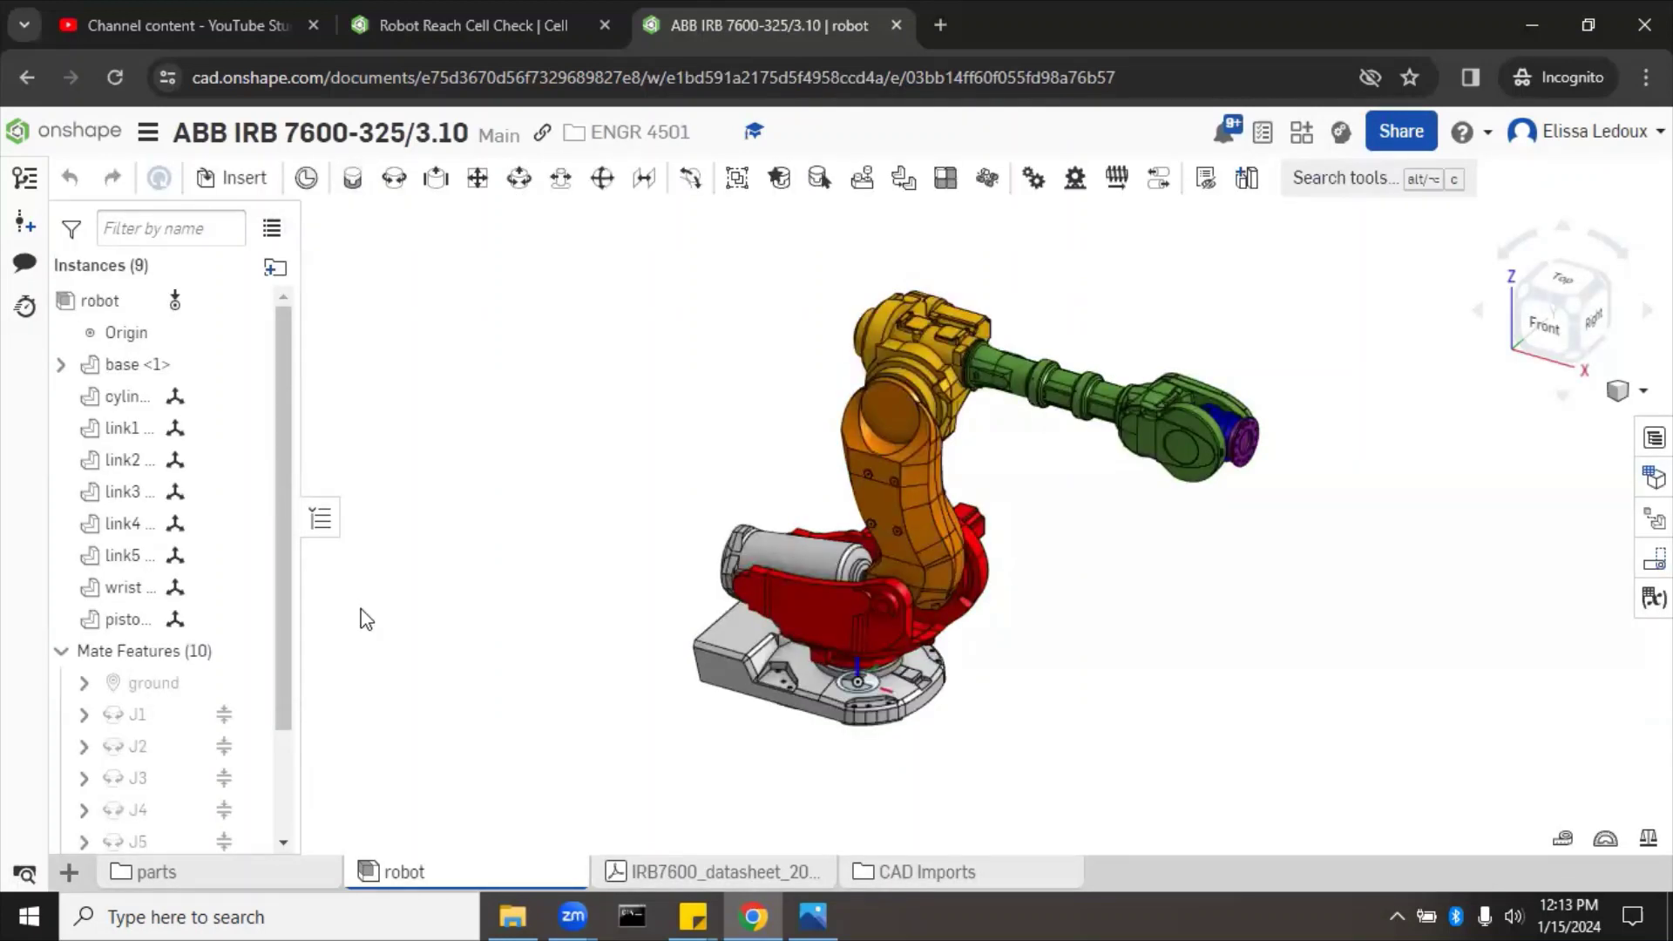
# Open the link6 Part Studio in the parts folder and place a mate connector on the wrist flange's circular edge, owned by the wrist
pyautogui.click(199, 873)
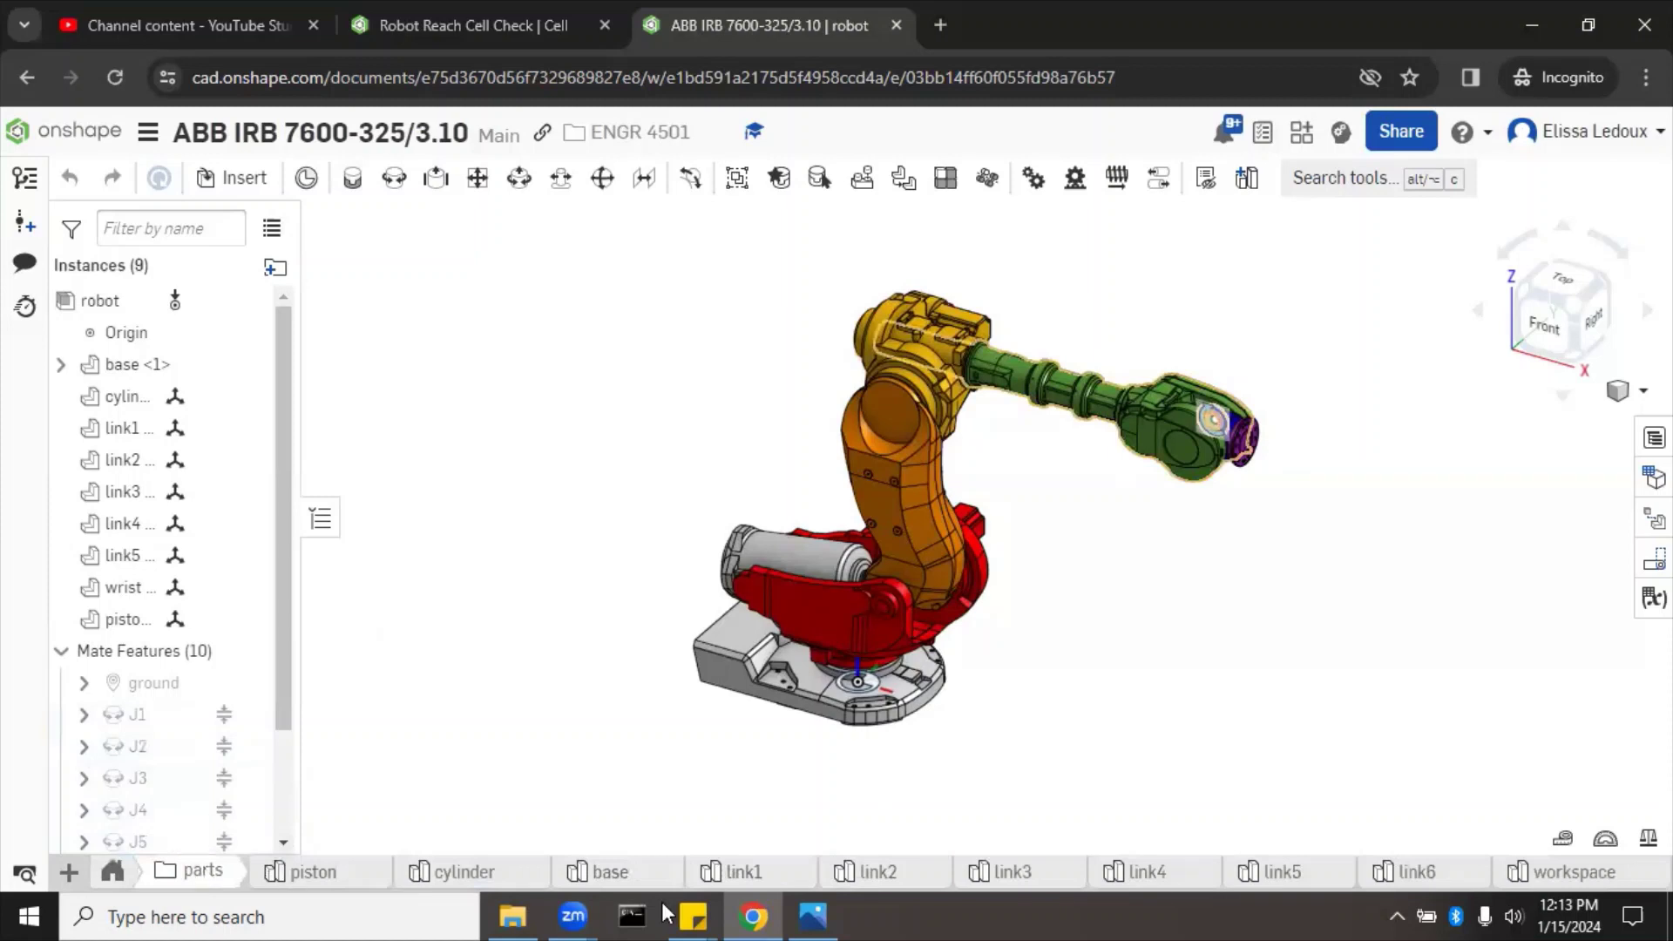
pyautogui.click(1429, 872)
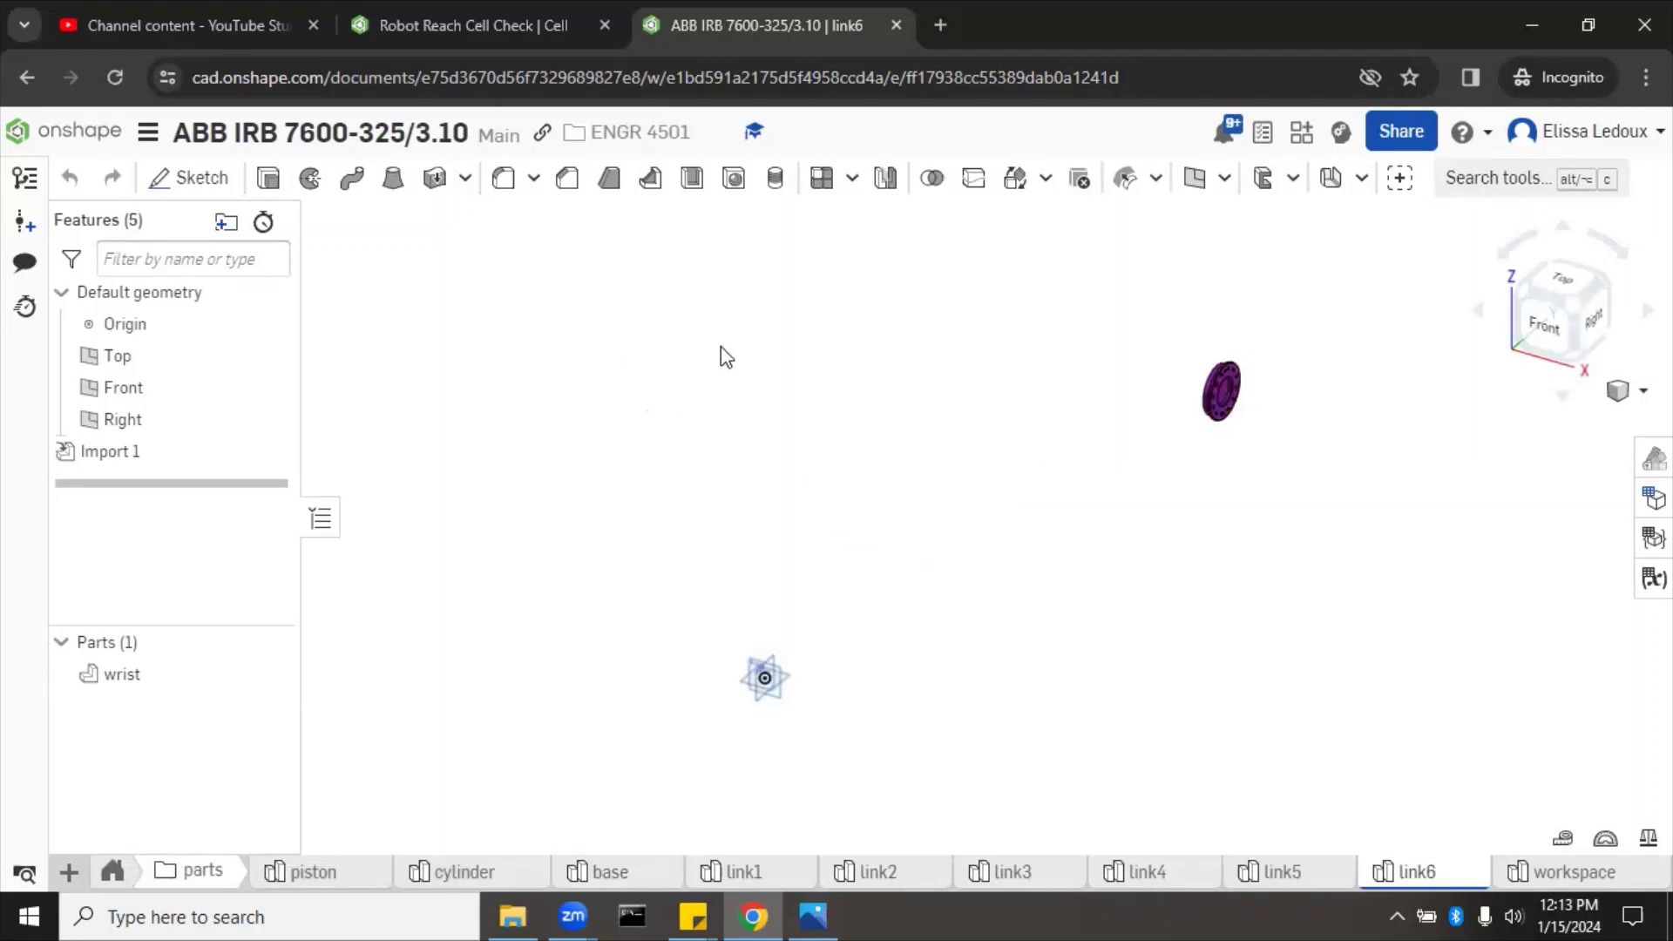
pyautogui.click(1223, 180)
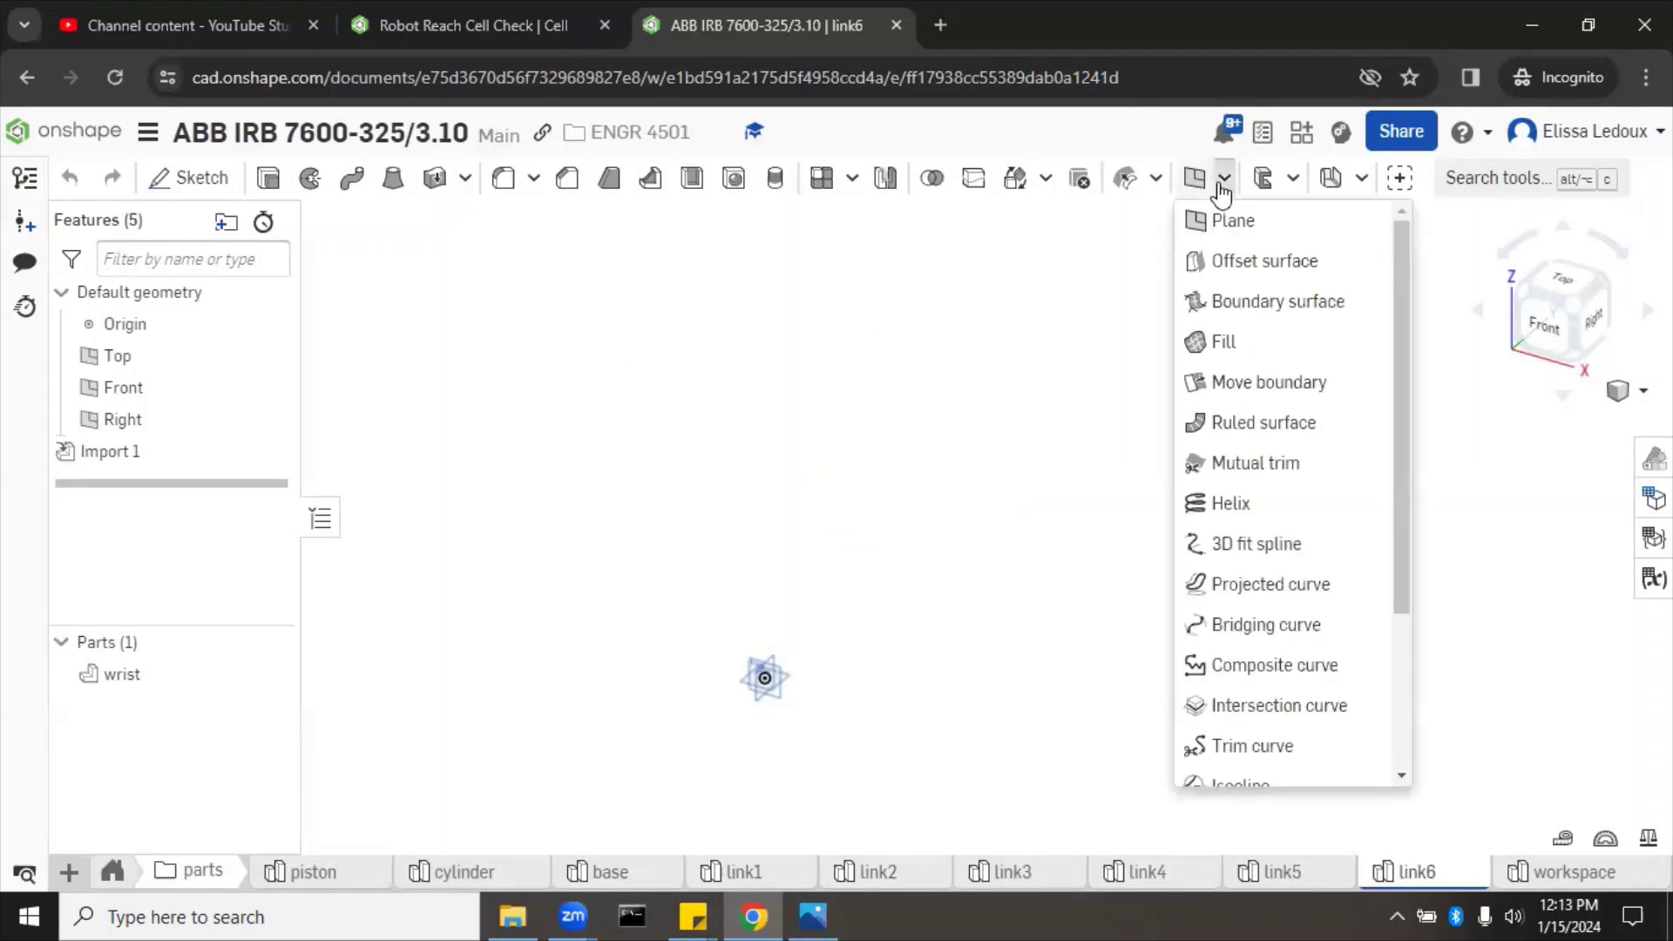
pyautogui.scroll(-2, 1233, 462)
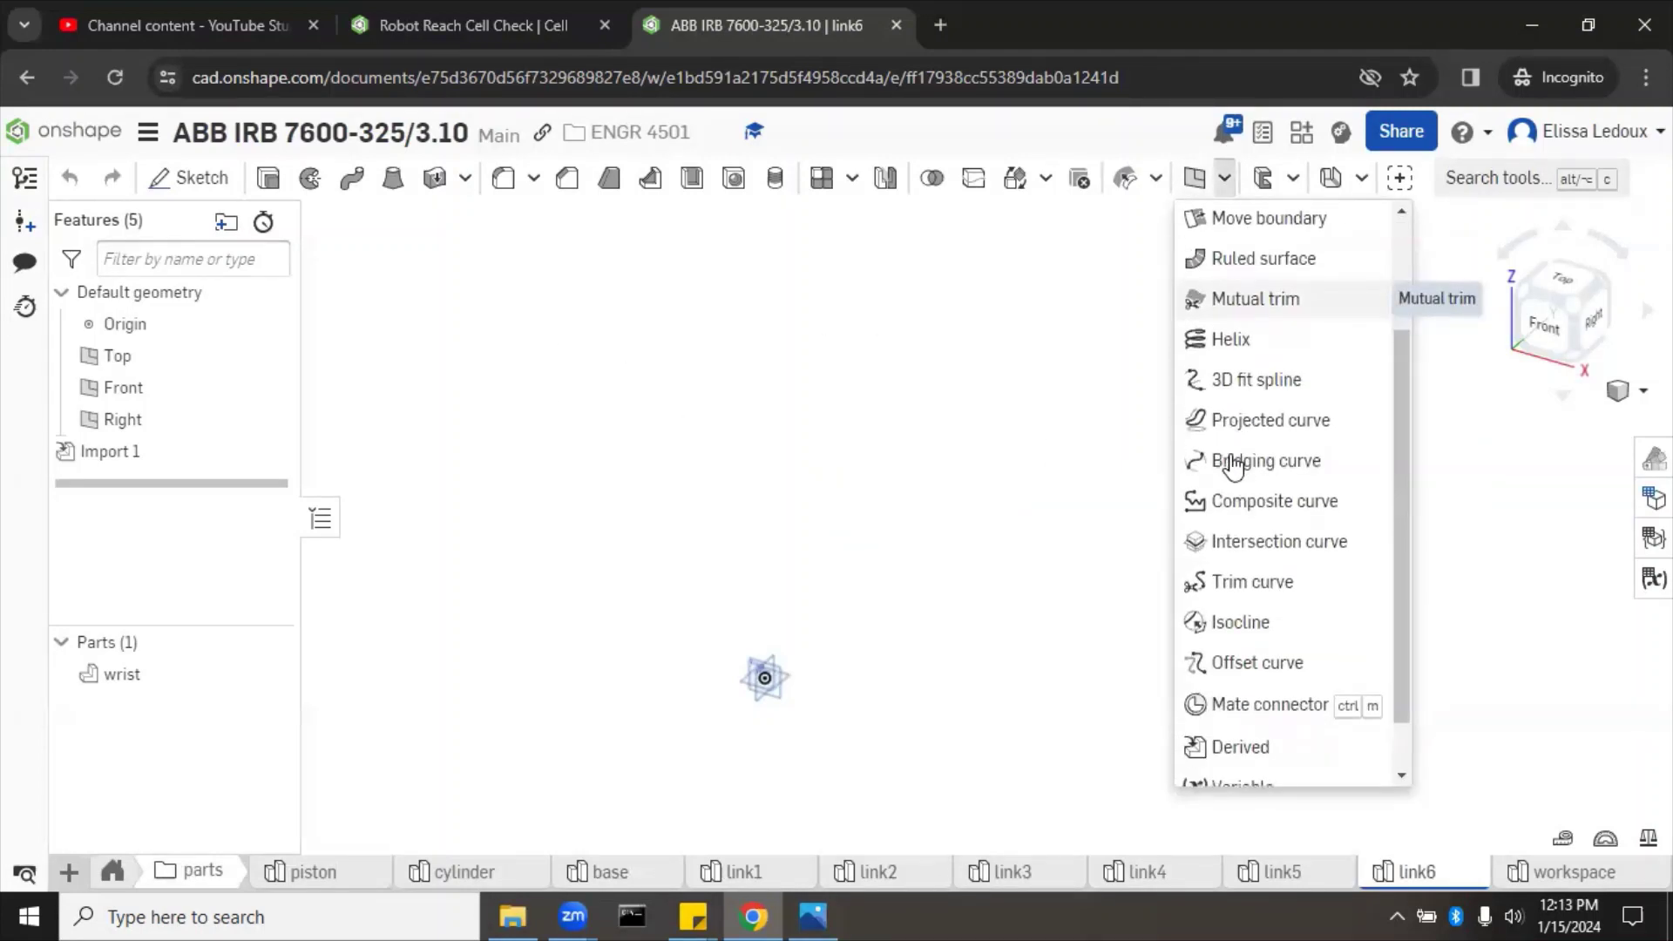
pyautogui.scroll(-1, 1232, 467)
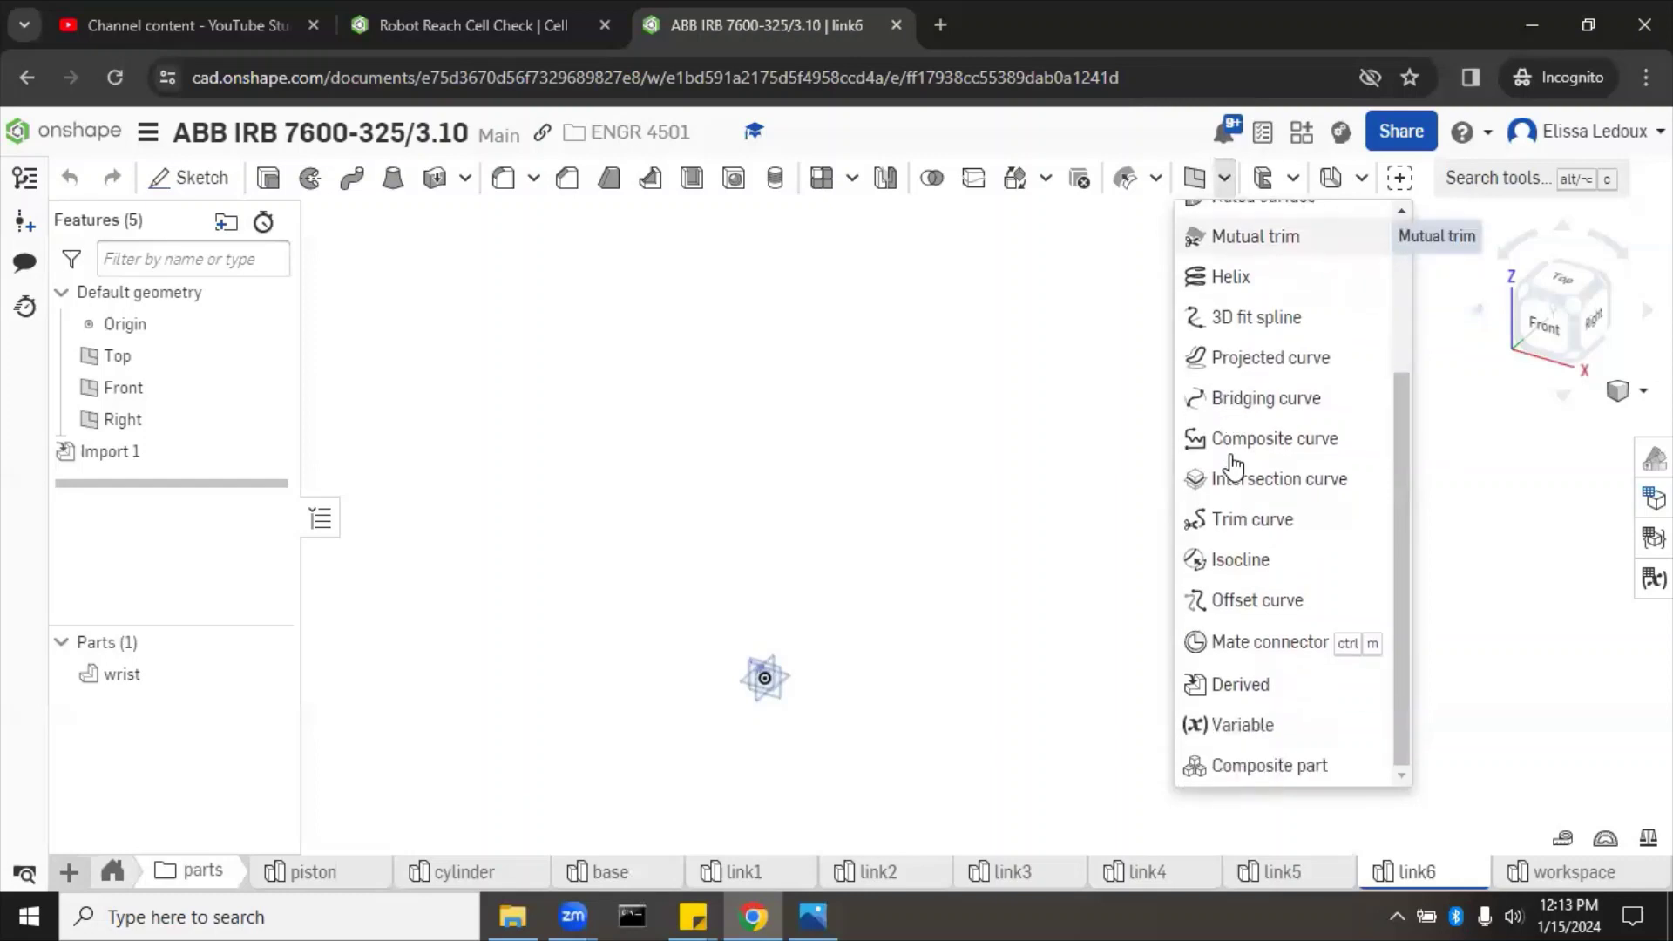
pyautogui.click(1233, 645)
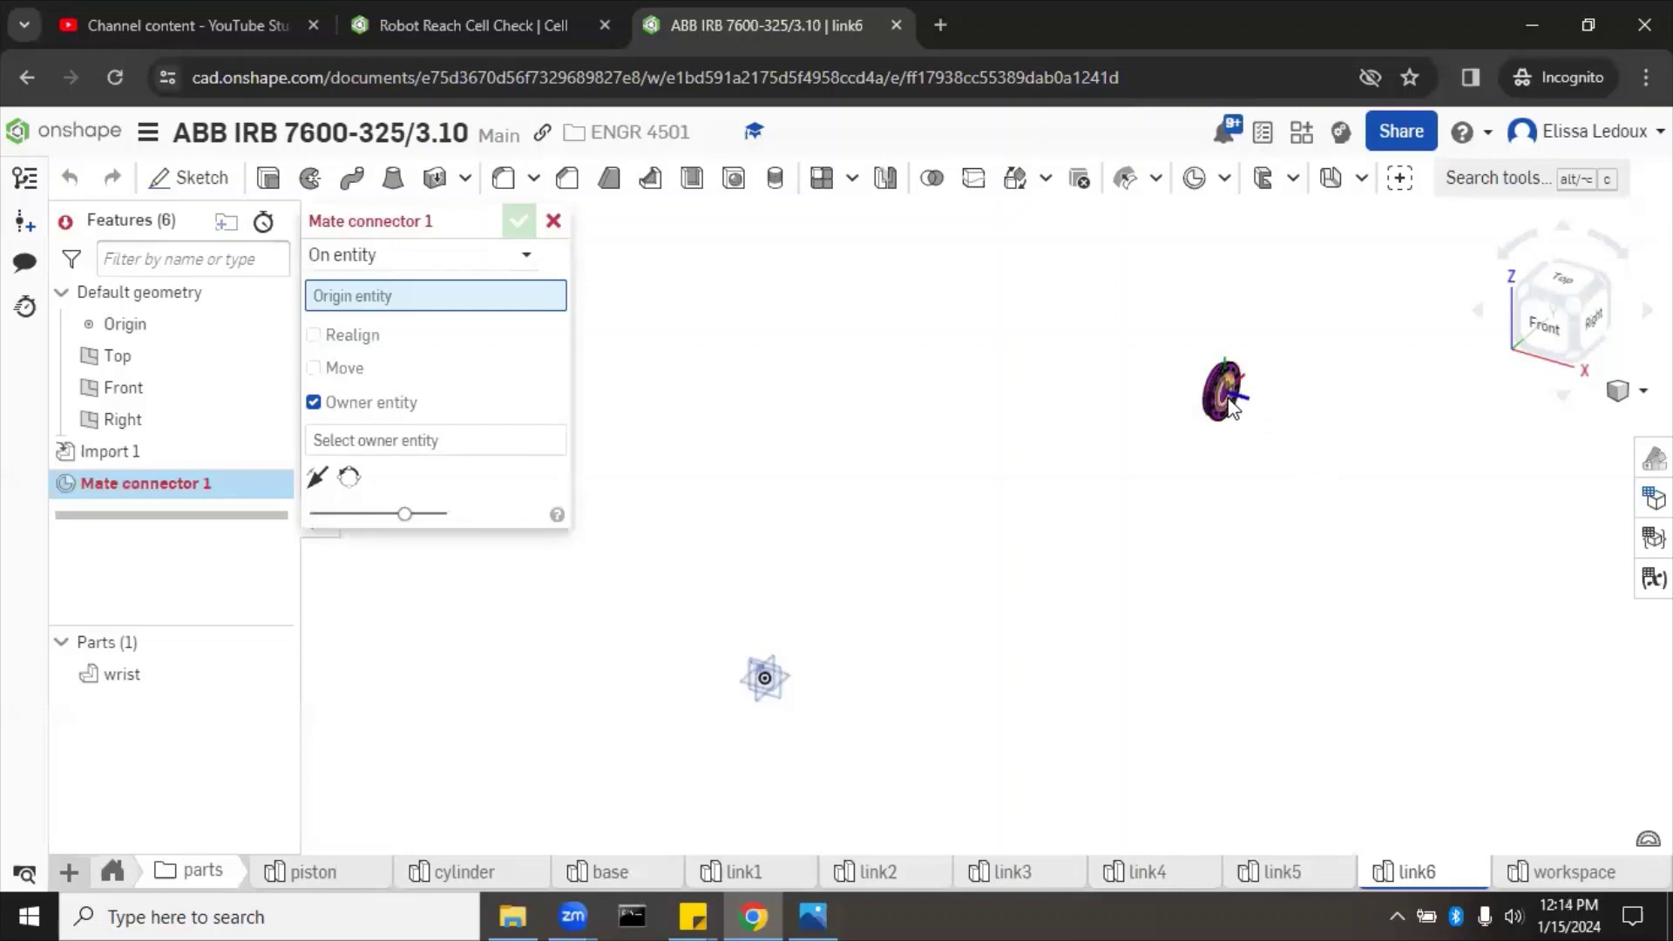
pyautogui.click(1233, 406)
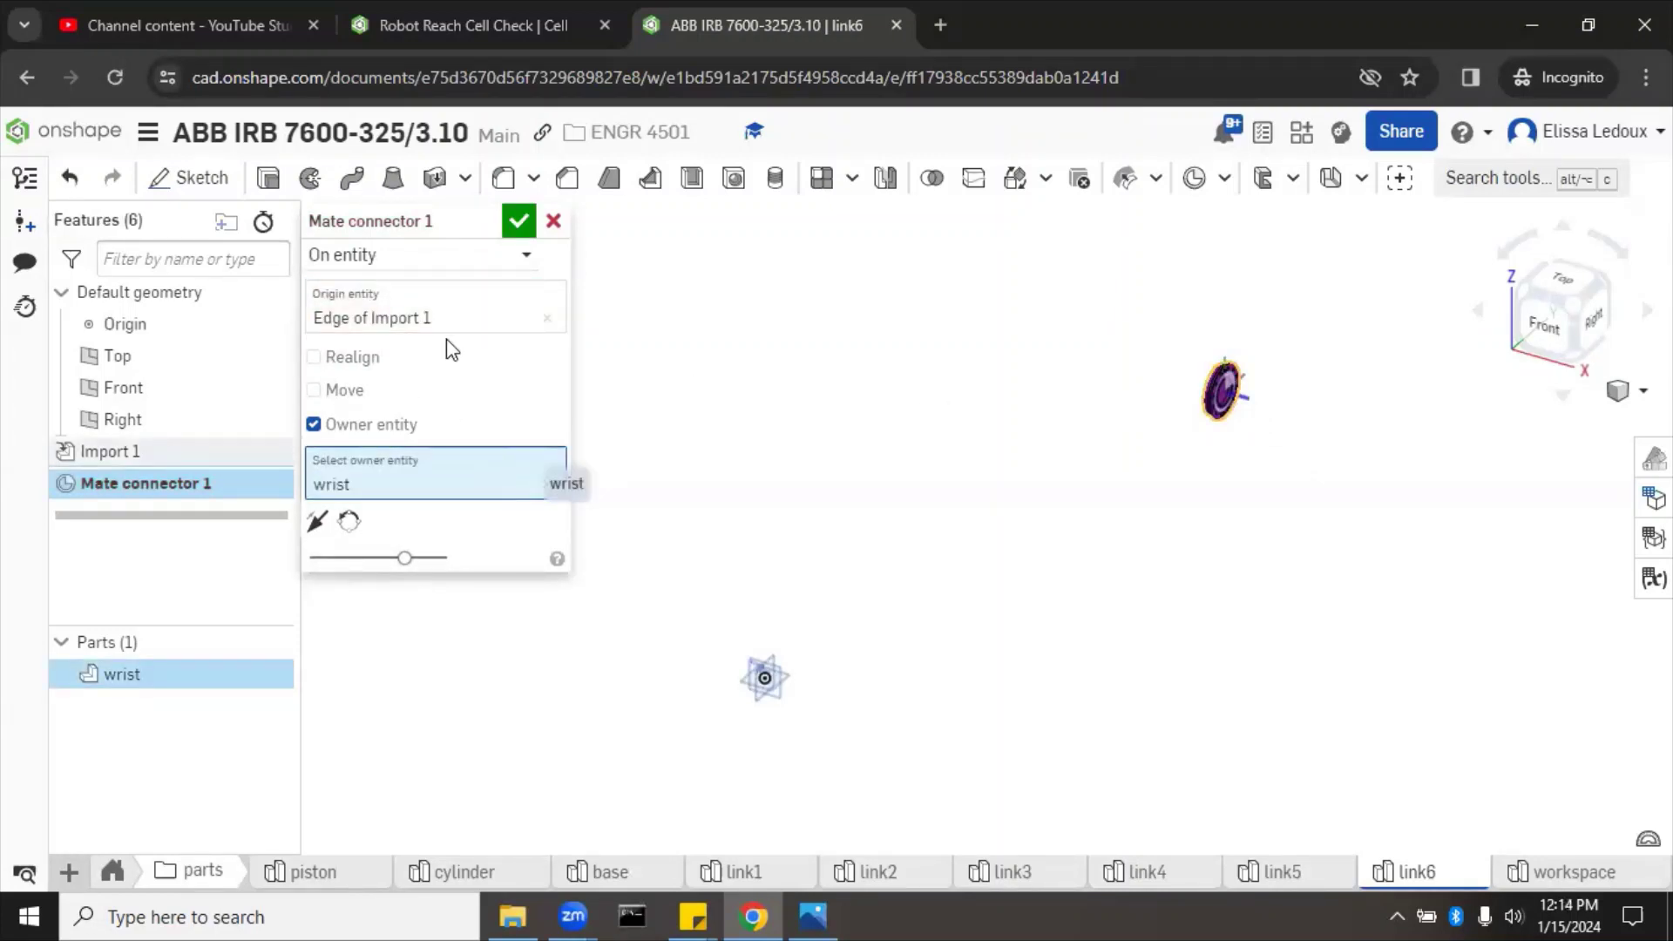
# Name the wrist's mate connector "MC_wrist" and accept the feature
pyautogui.click(486, 221)
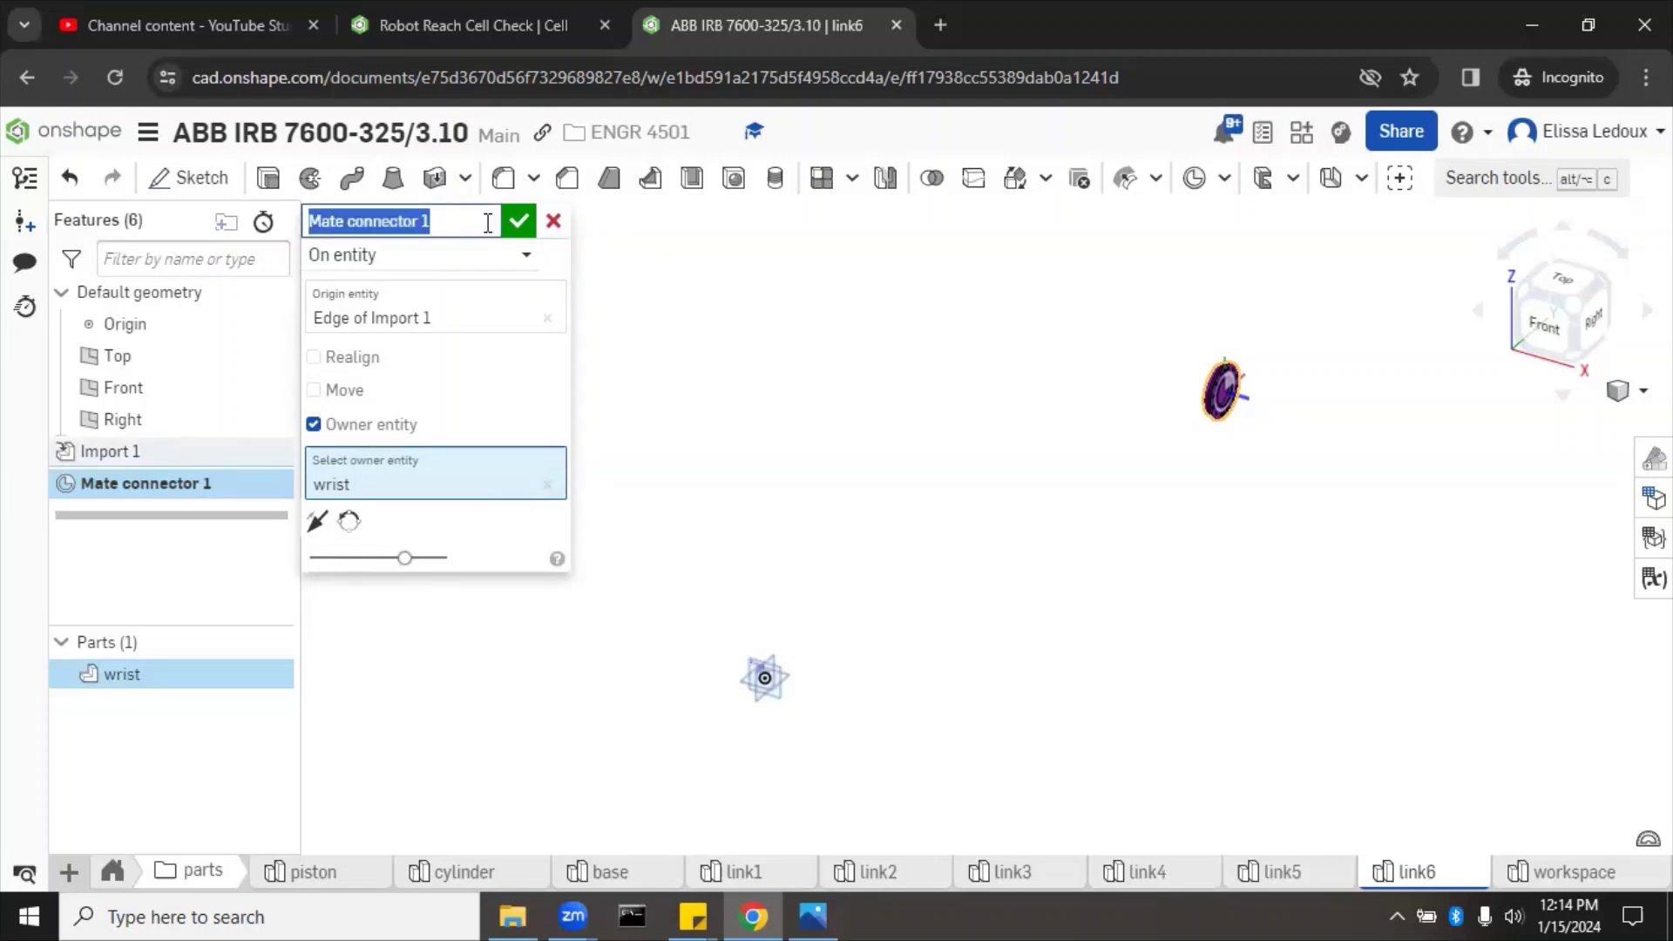
pyautogui.write('MC_')
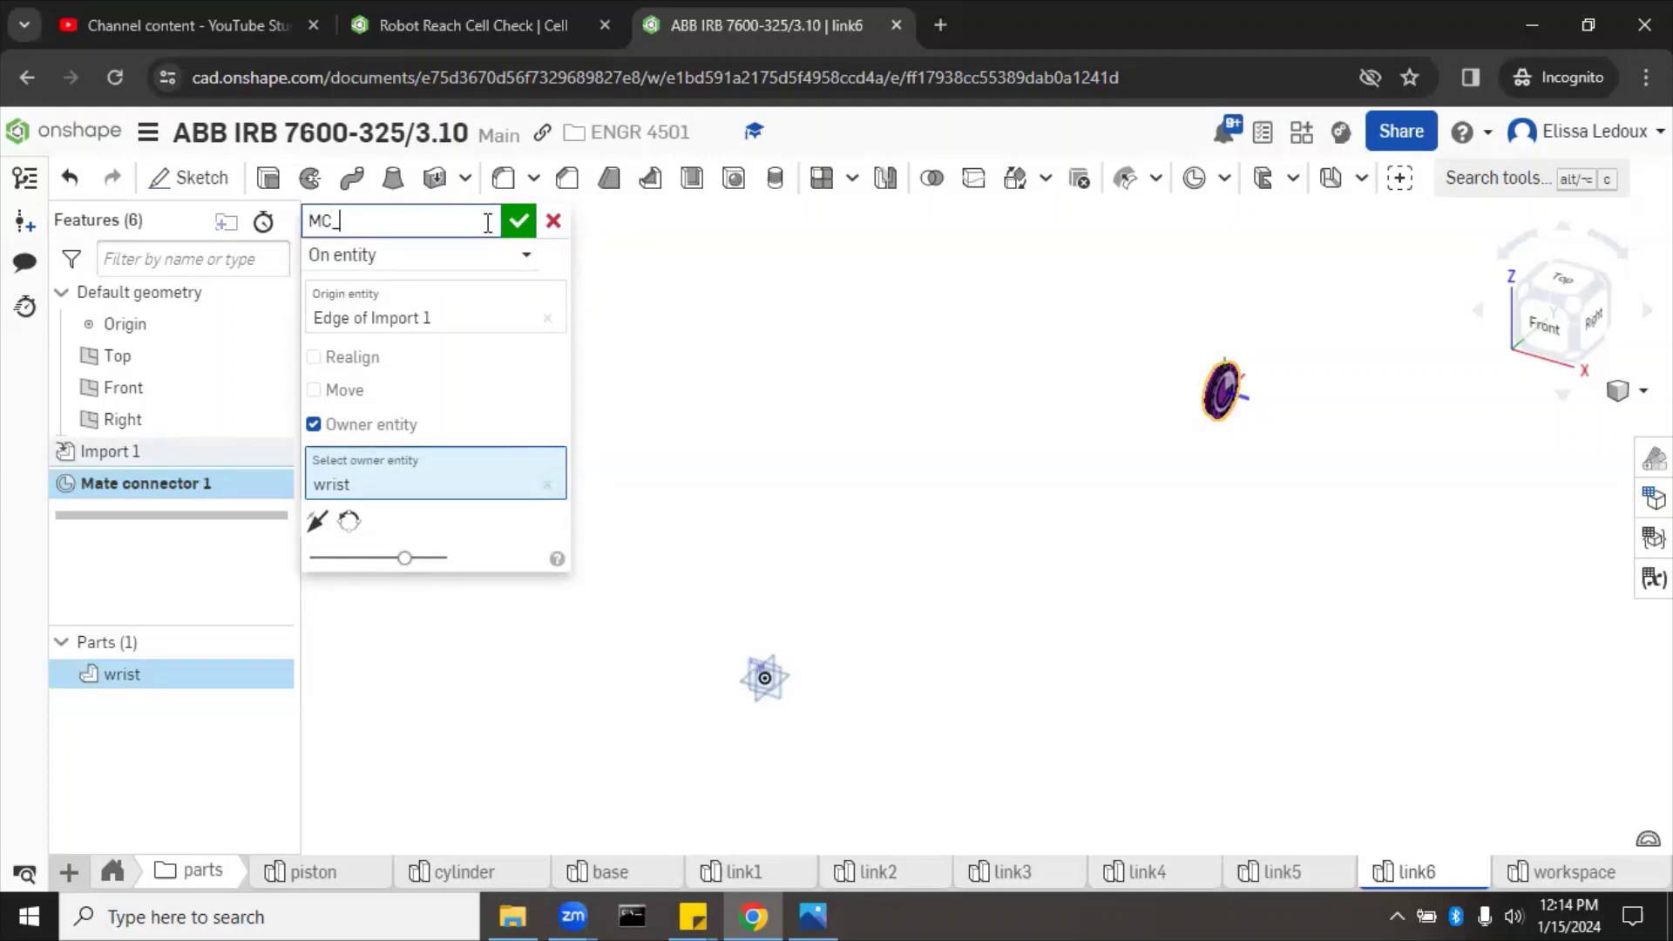
pyautogui.write('wrist')
pyautogui.click(517, 223)
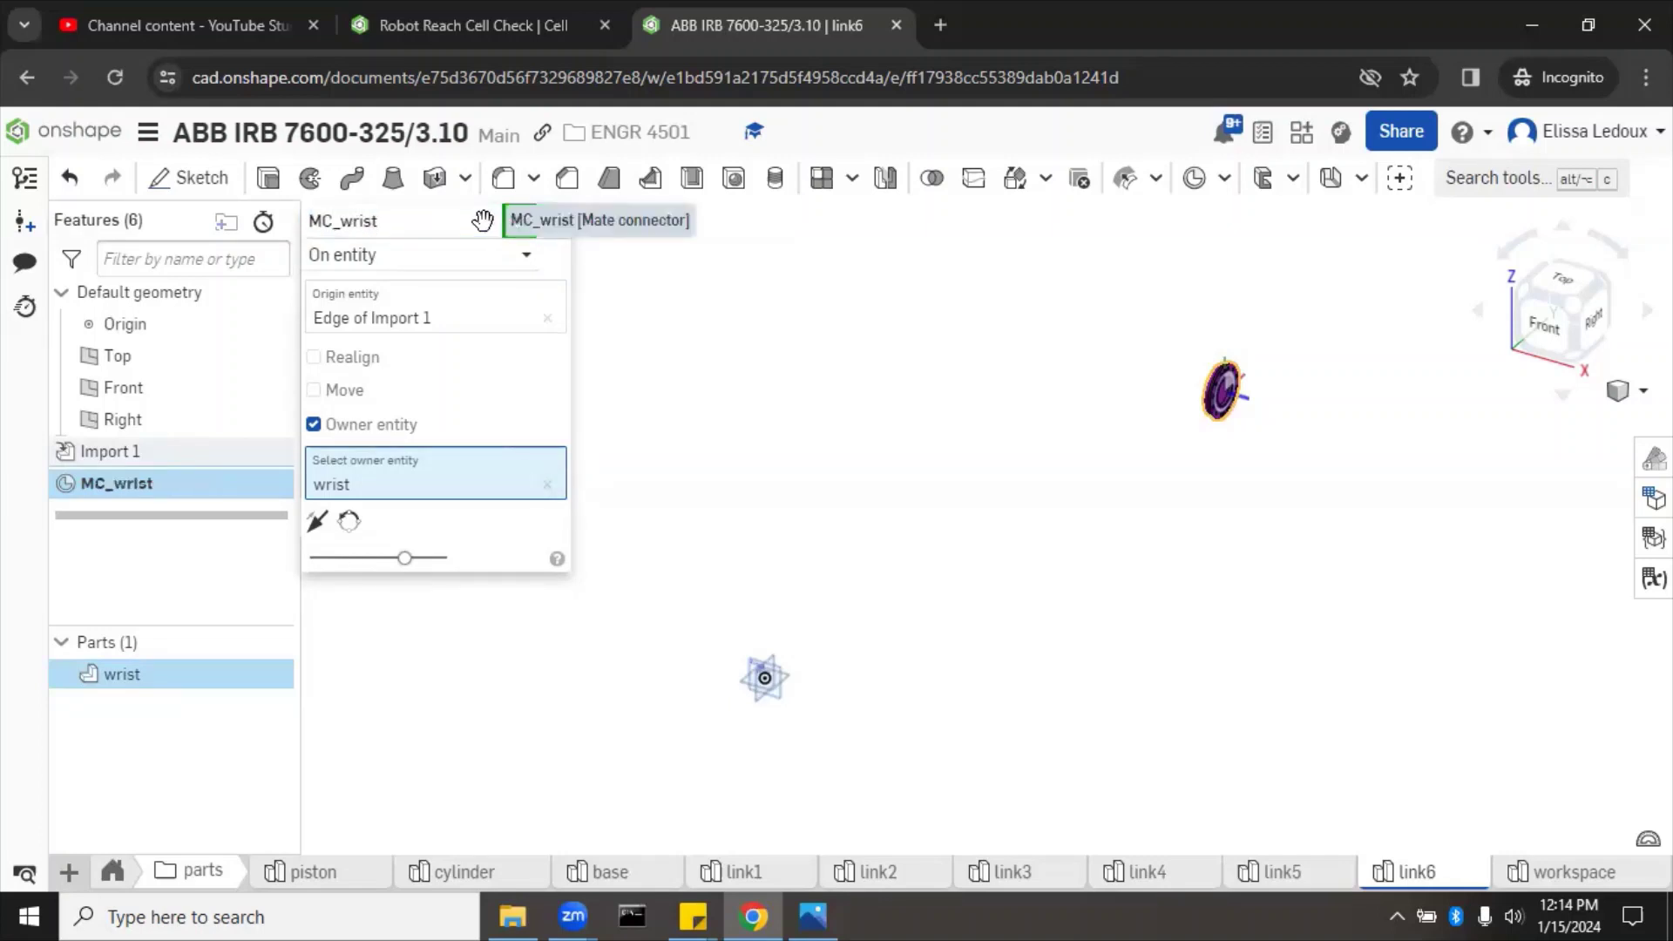
pyautogui.click(512, 228)
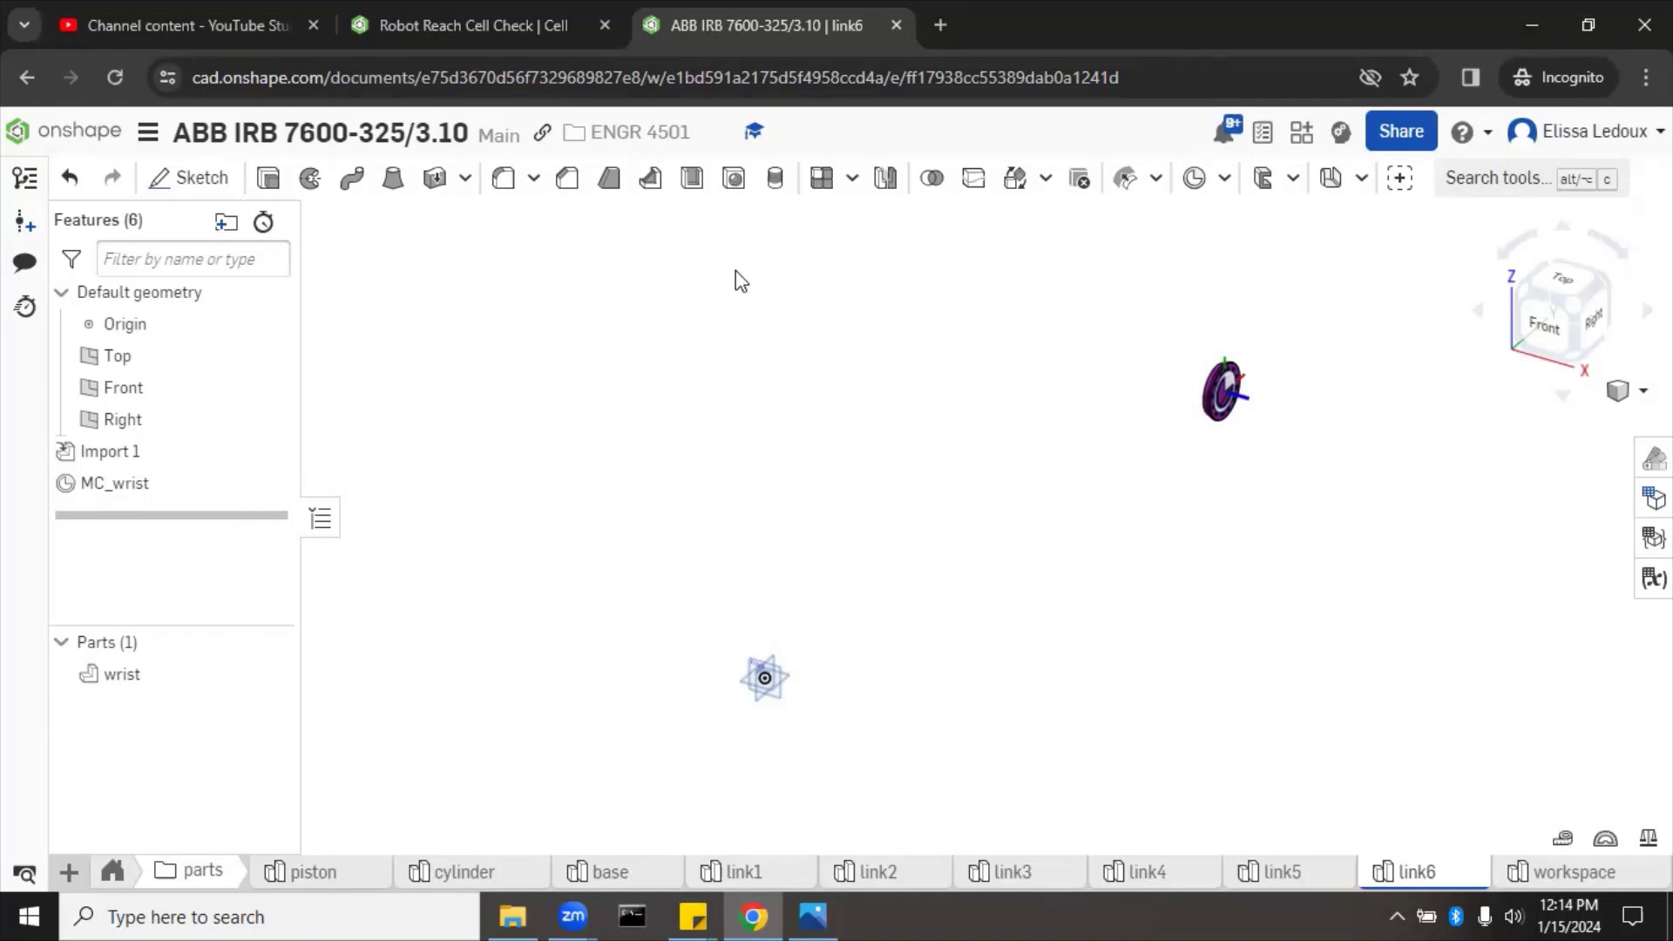
# Create version V2 of the robot document with the description "added mate connector to wrist"
pyautogui.click(24, 231)
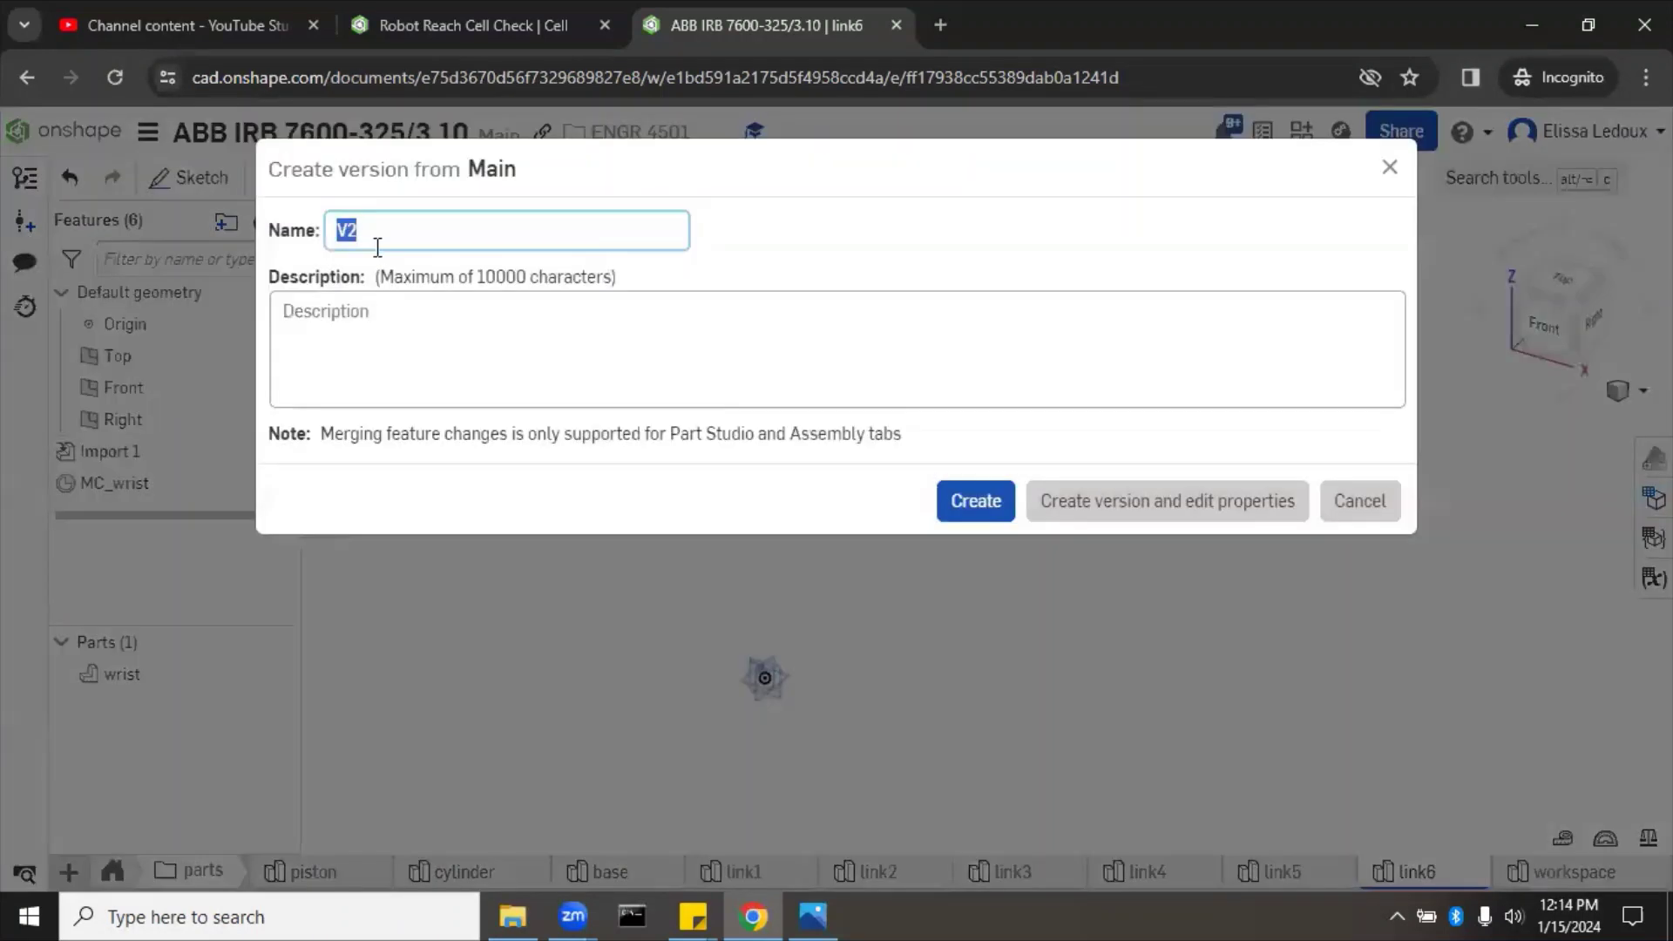
pyautogui.click(710, 350)
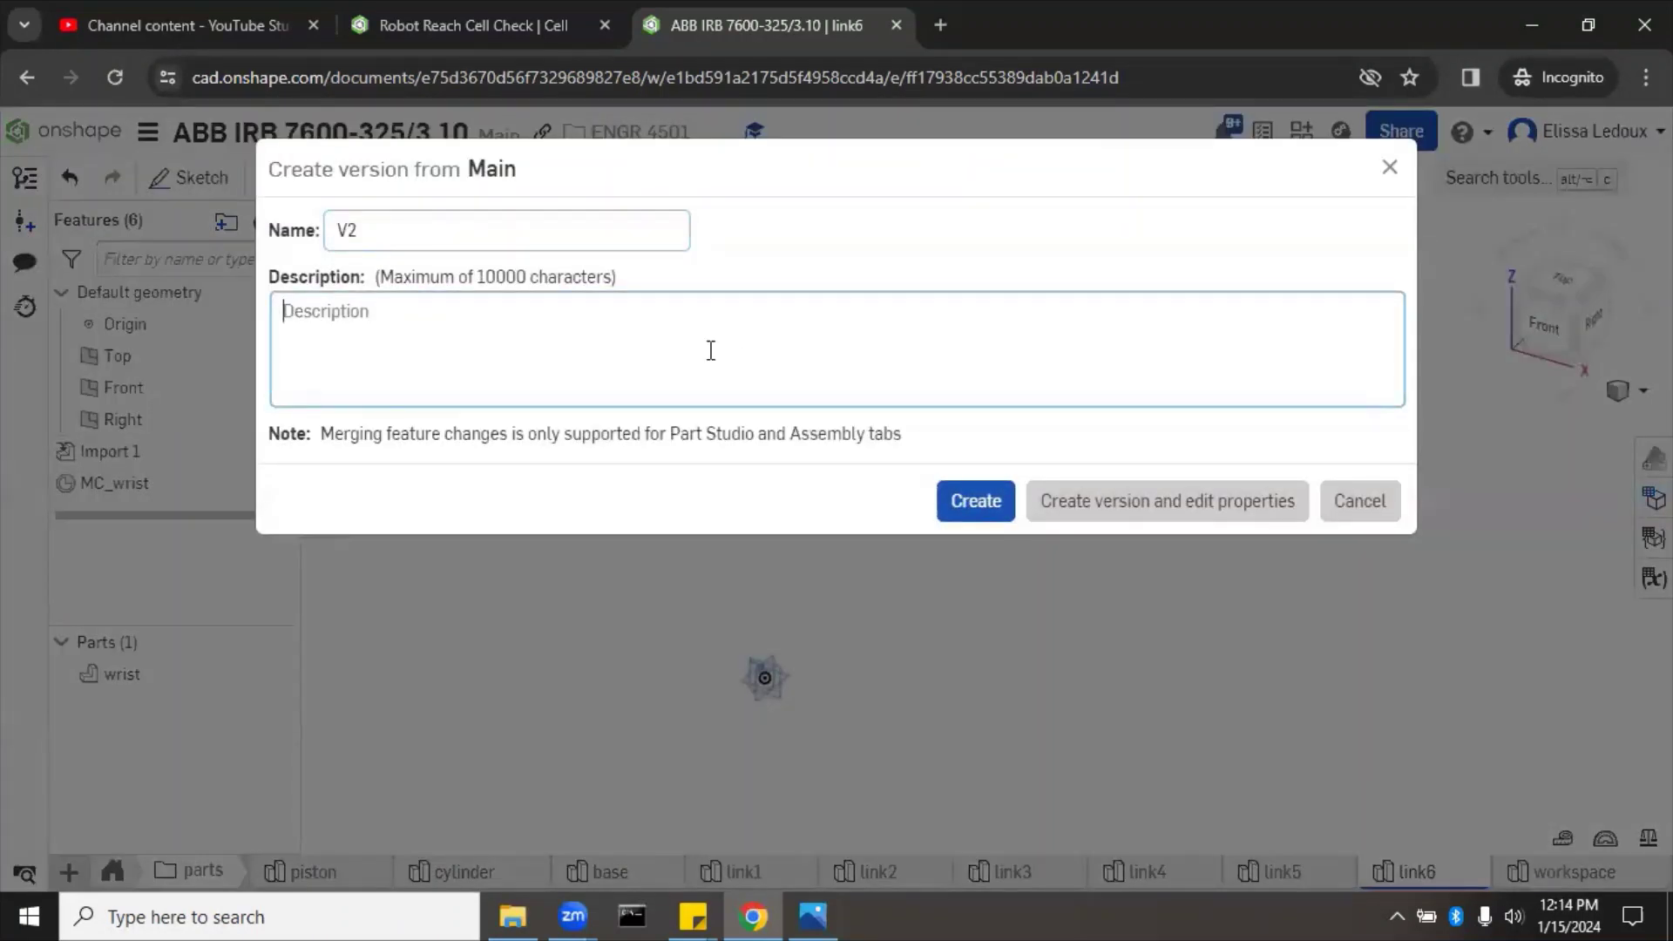
pyautogui.write('added mate connnector')
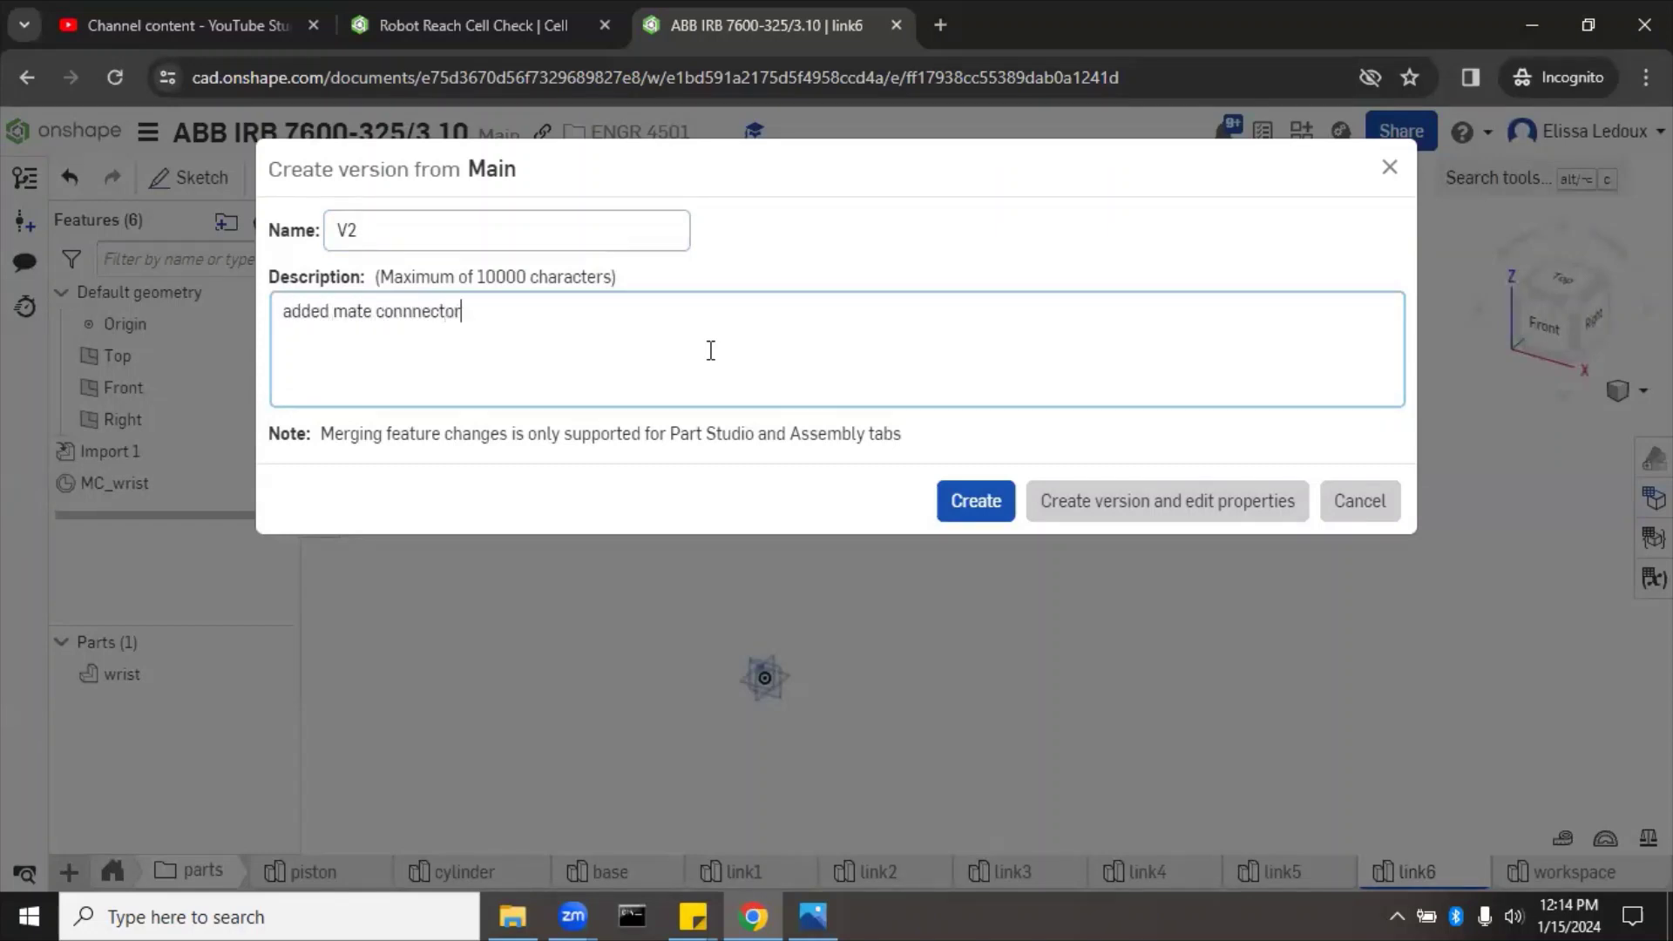
pyautogui.write(' to wrist')
pyautogui.click(422, 314)
pyautogui.press('BackSpace')
pyautogui.click(962, 499)
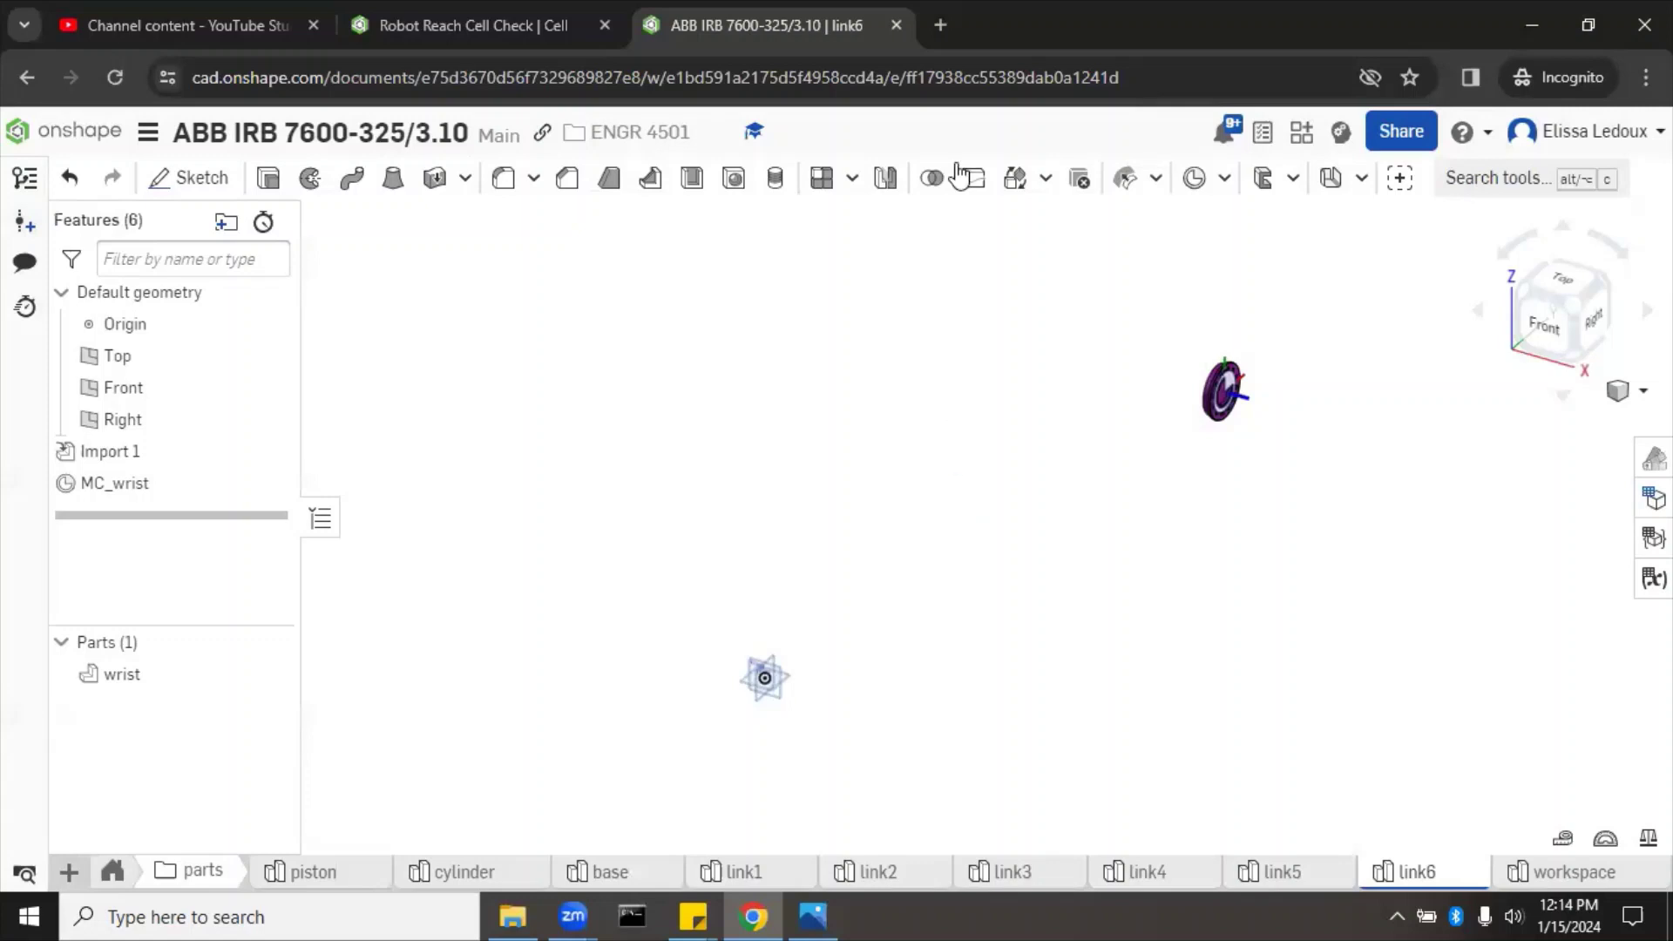
# Return to the Robot Reach Cell Check document, reload it and update the robot subassembly's linked document to V2
pyautogui.click(897, 26)
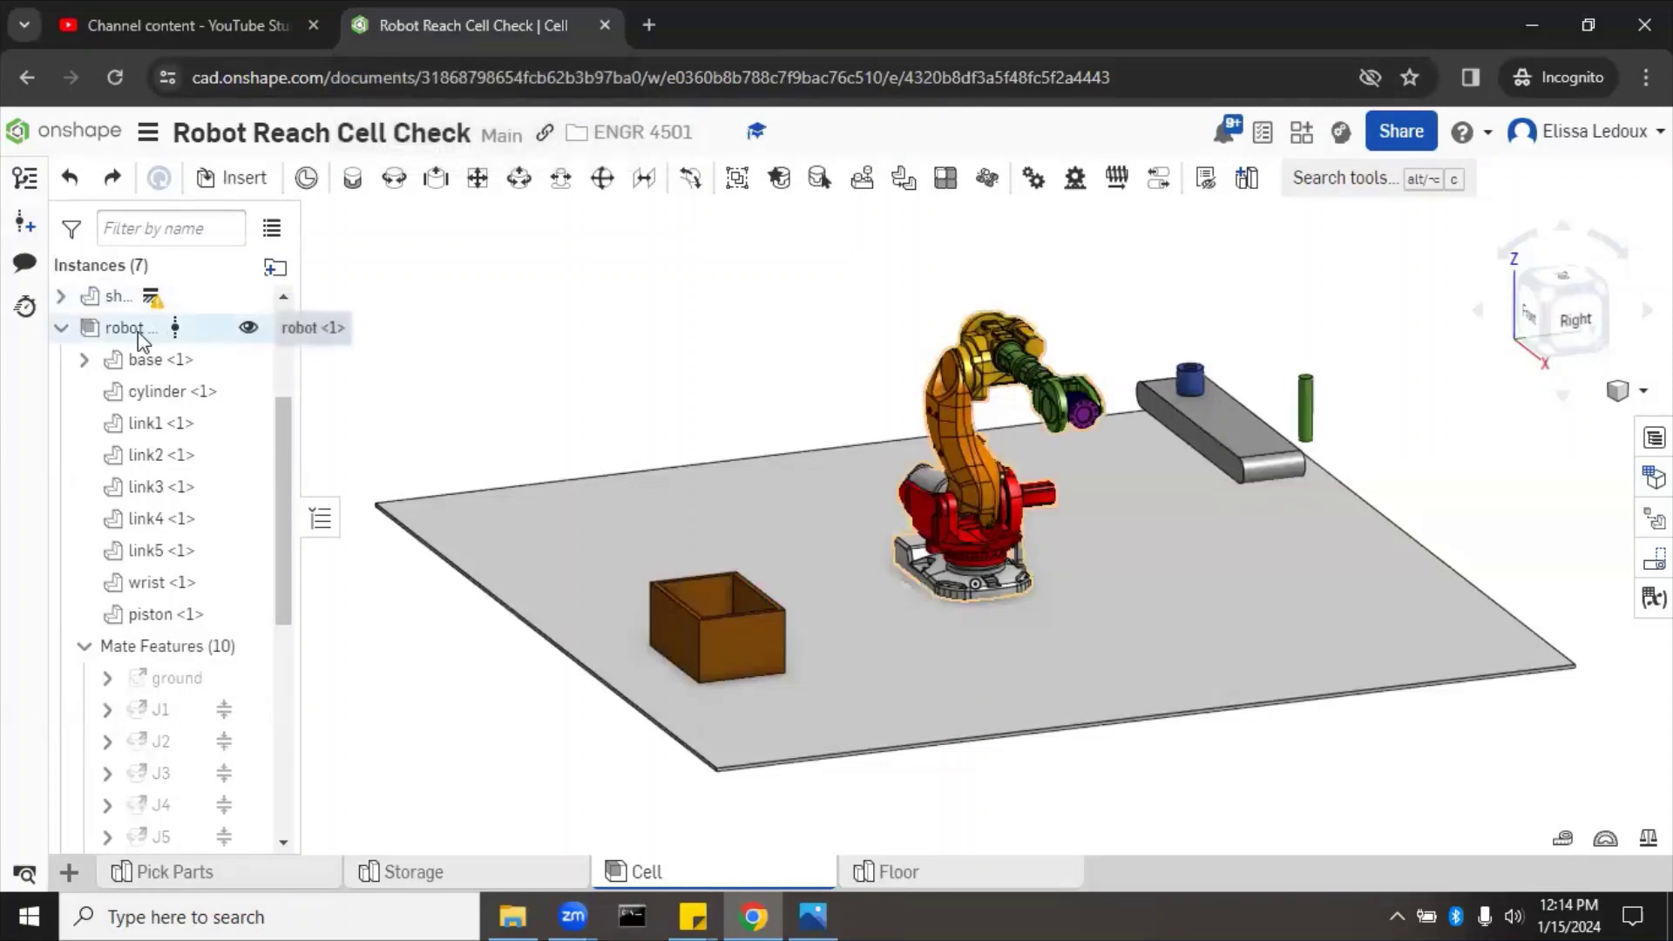
pyautogui.click(116, 77)
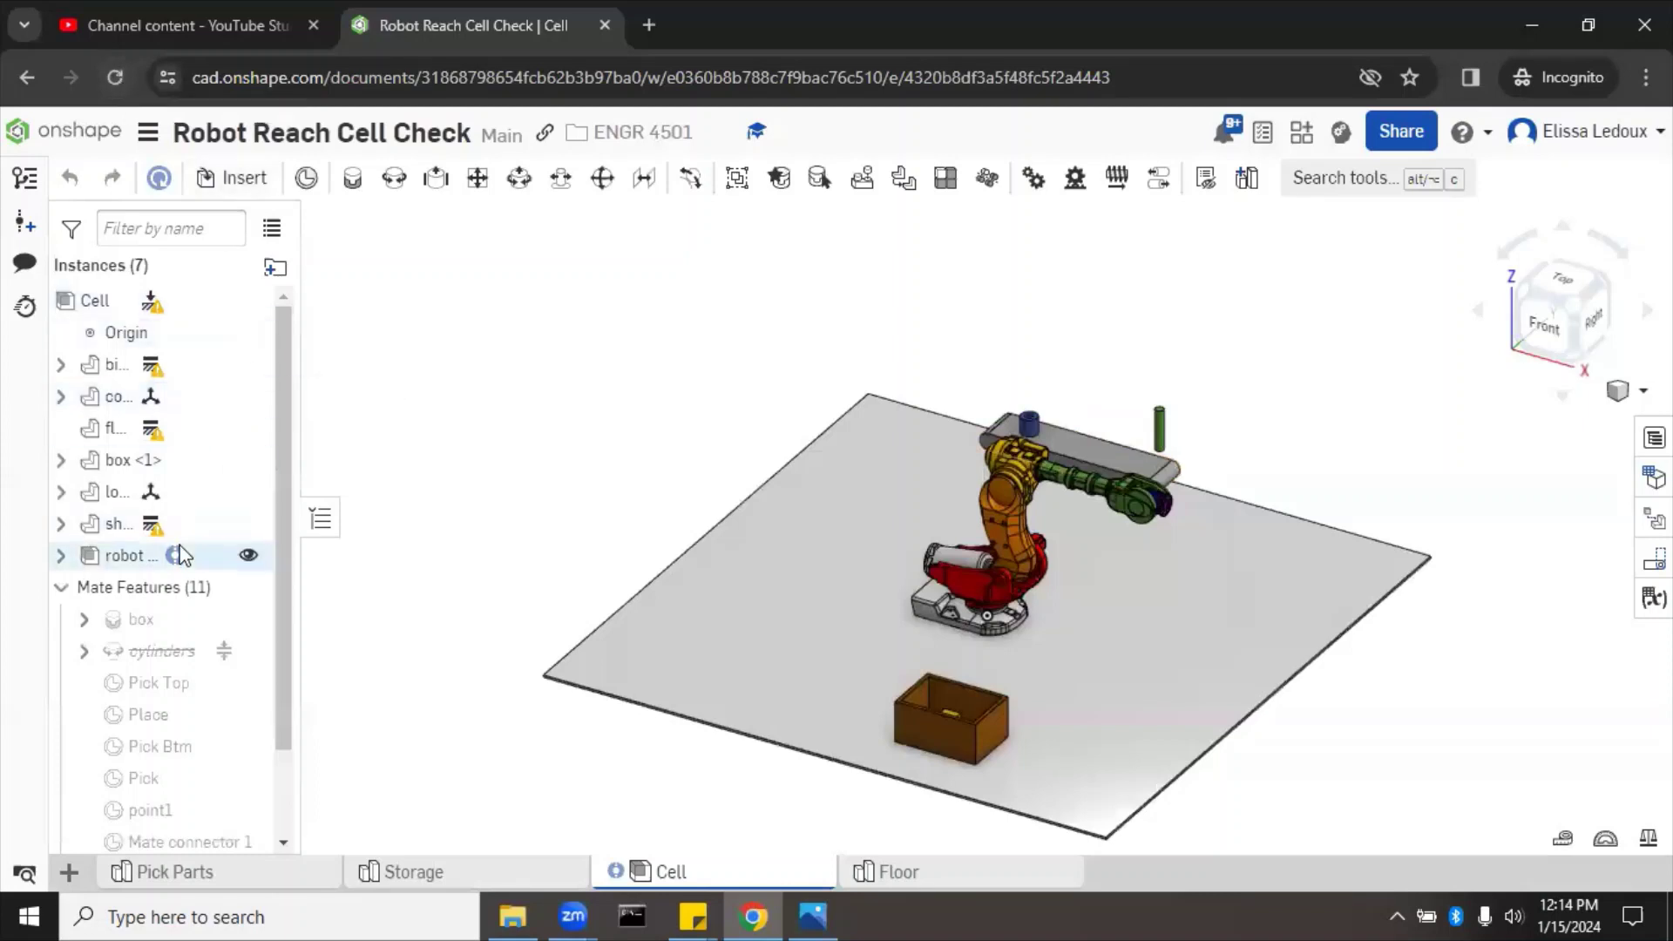
pyautogui.moveTo(177, 561)
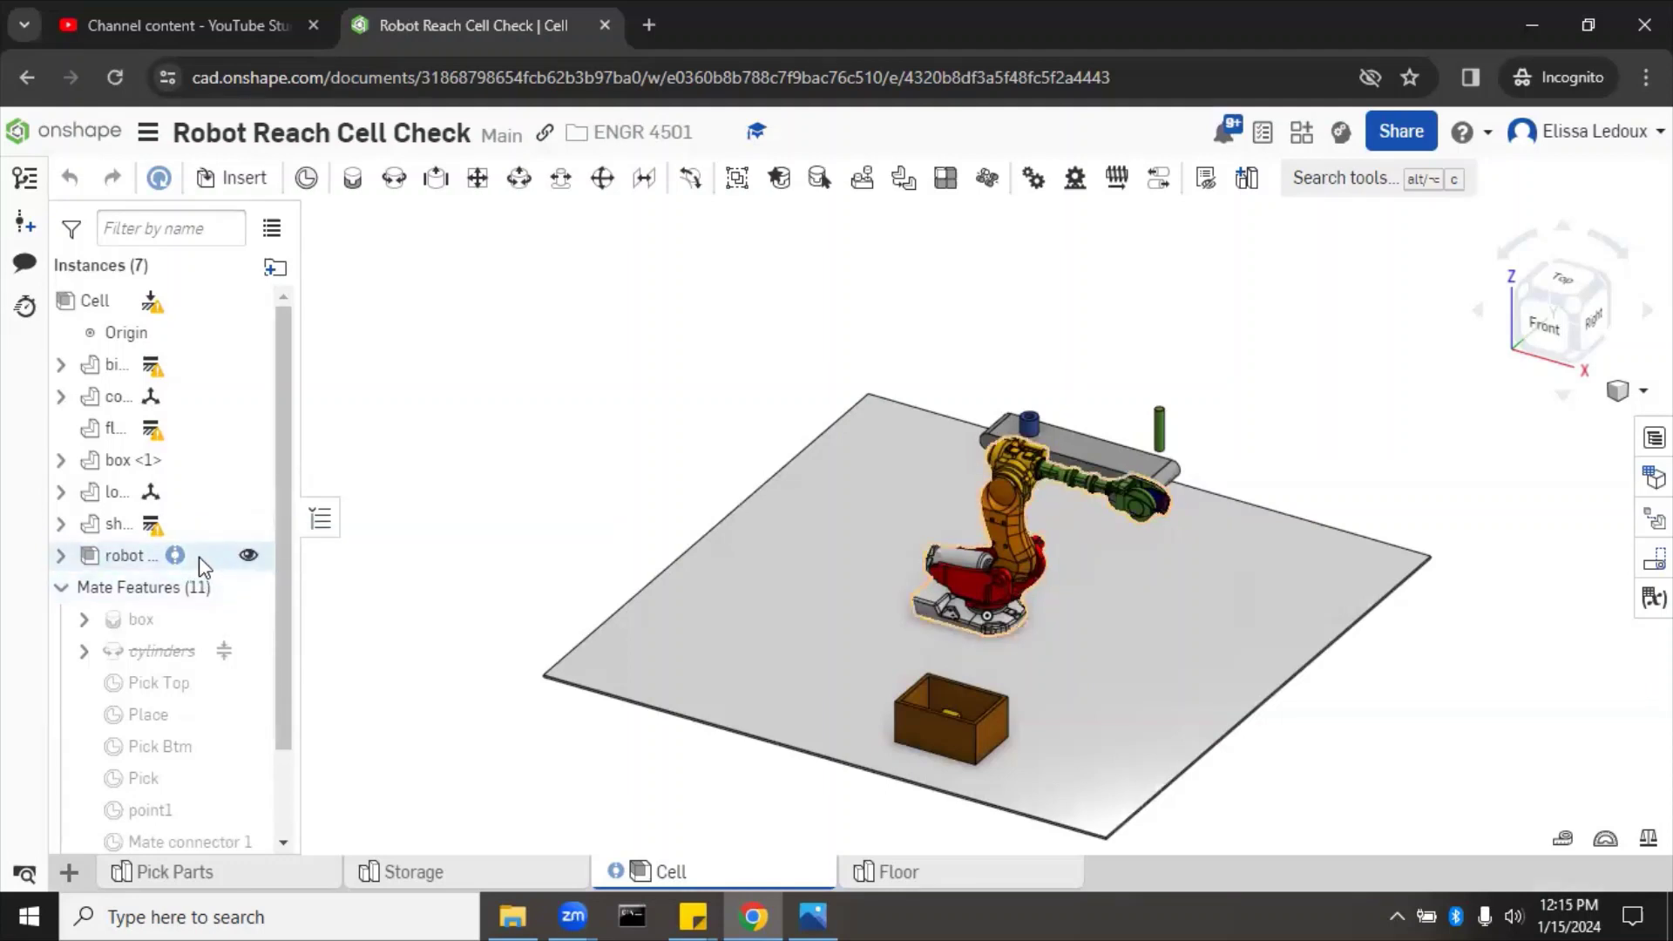
pyautogui.rightClick(198, 565)
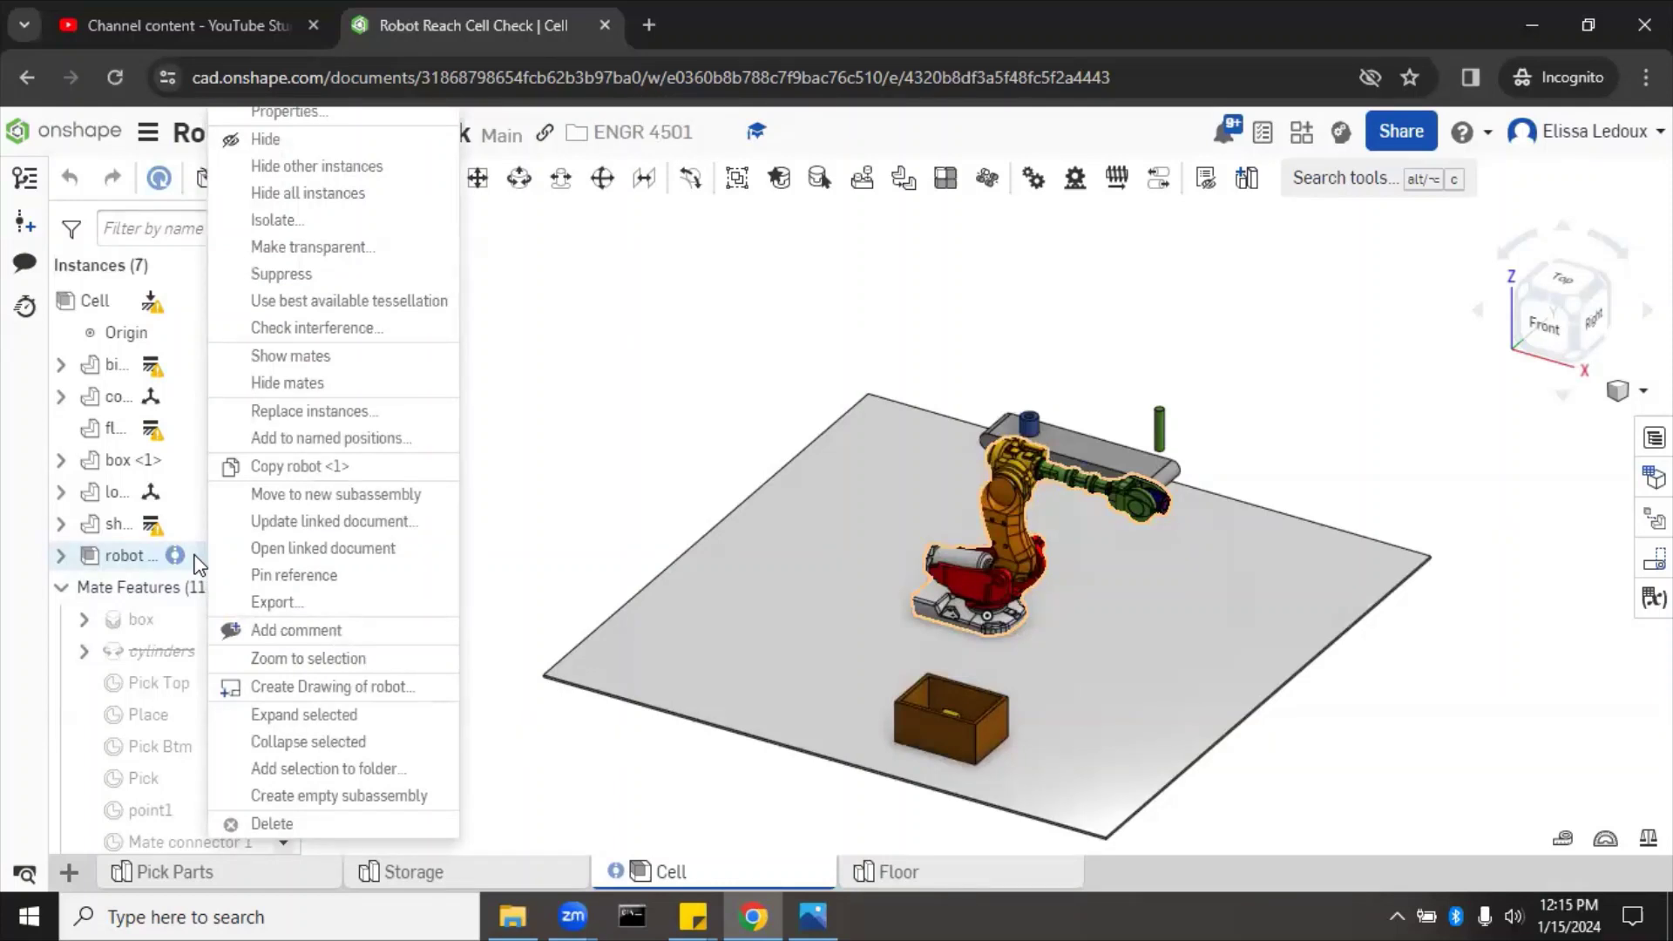
pyautogui.click(346, 523)
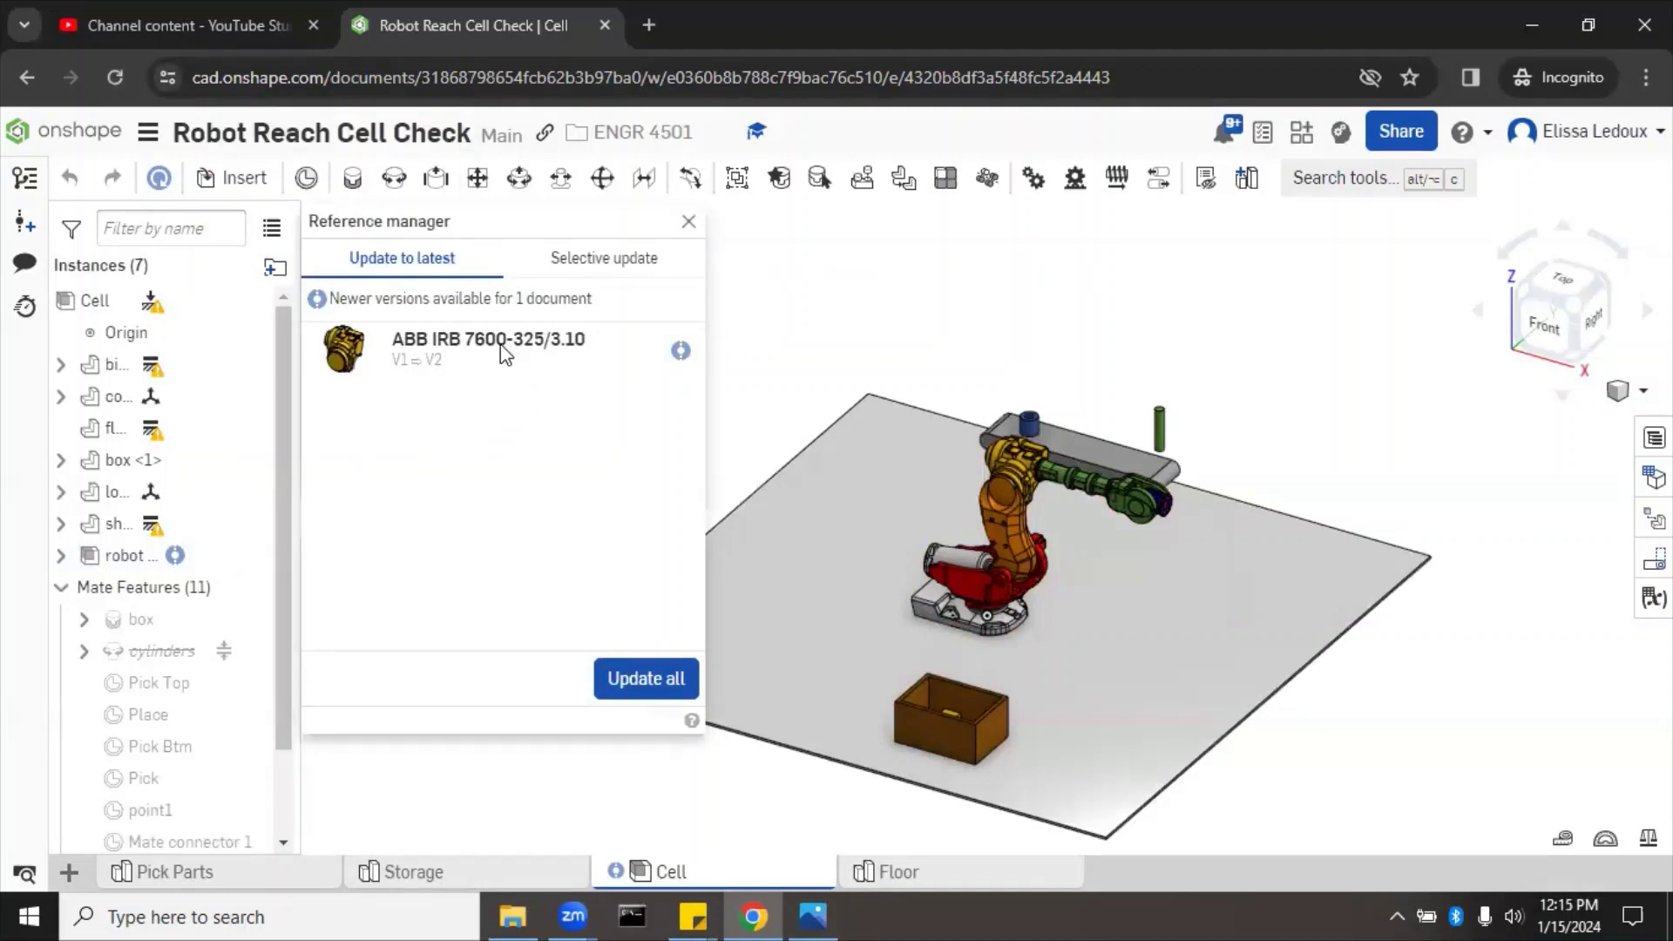
pyautogui.click(623, 680)
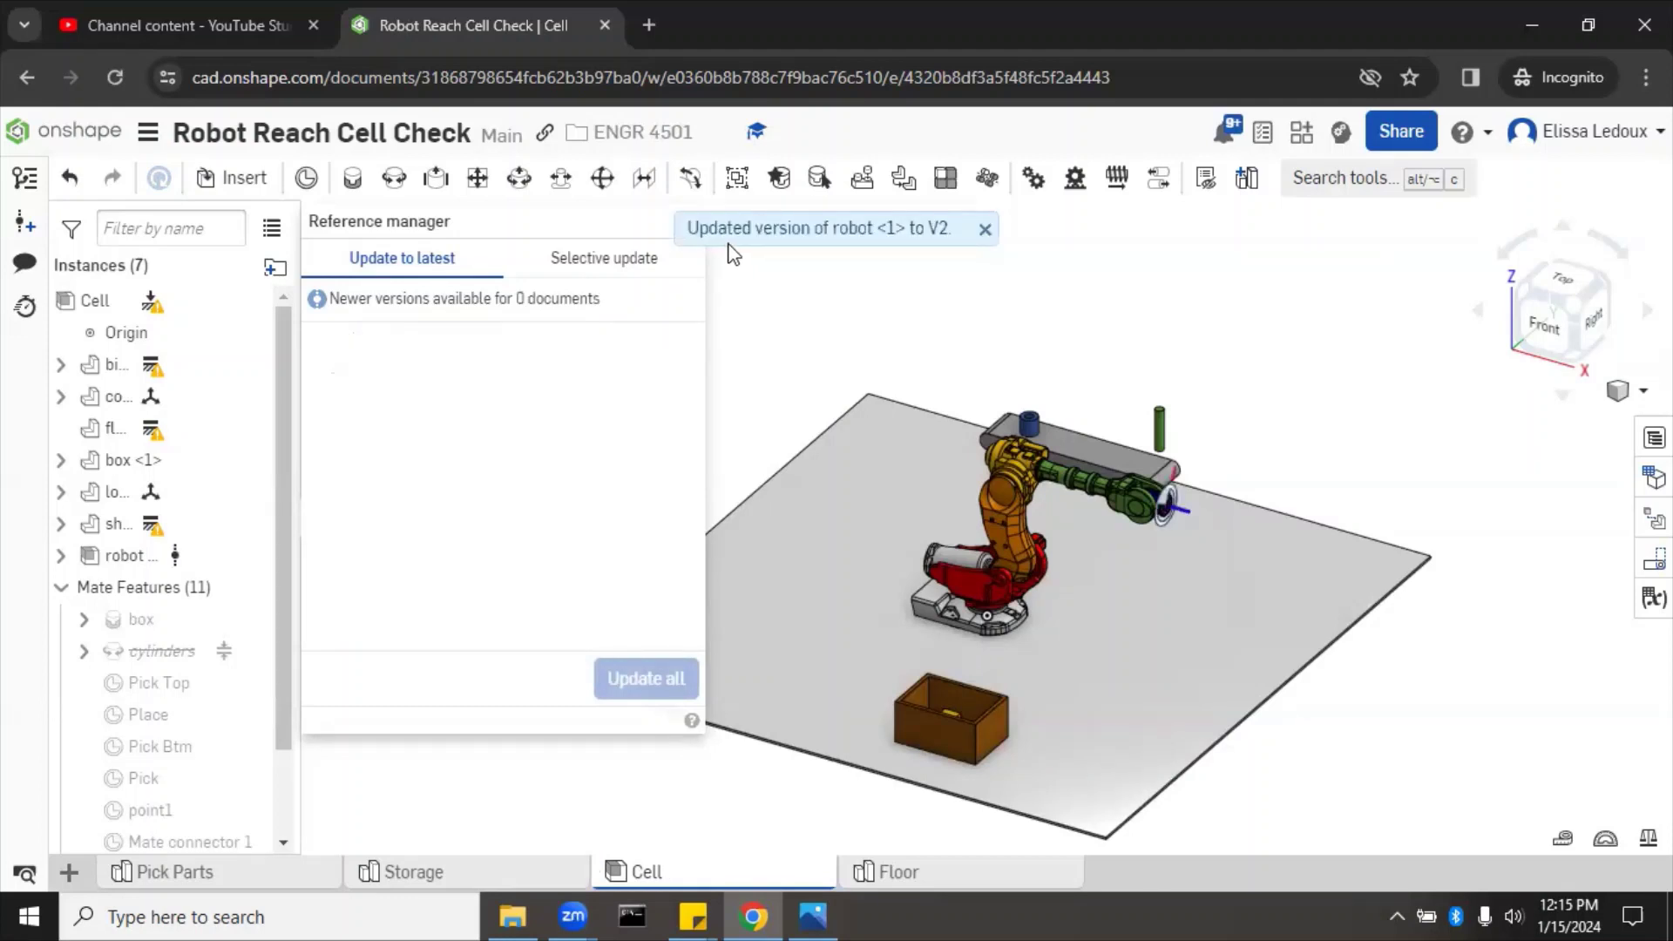
pyautogui.click(984, 228)
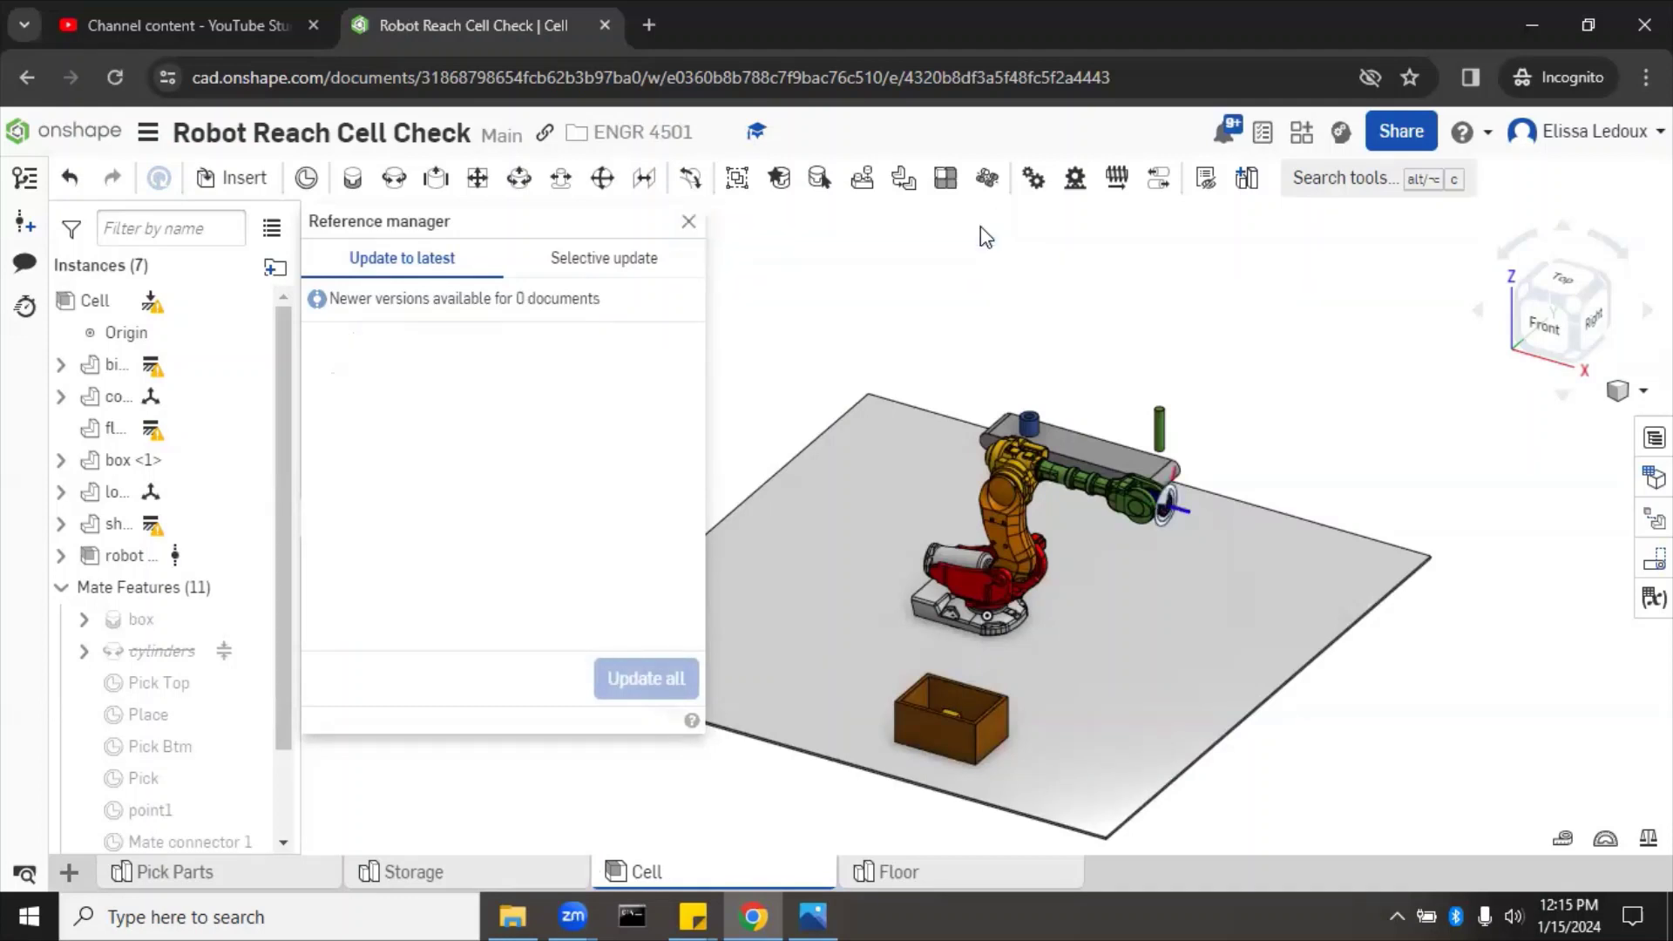
pyautogui.click(690, 218)
# Start a Fastened mate joining the long green cylinder's top end to the robot's MC_wrist connector, with the primary axis flipped
pyautogui.moveTo(1295, 583); pyautogui.dragTo(1243, 569, button='right')
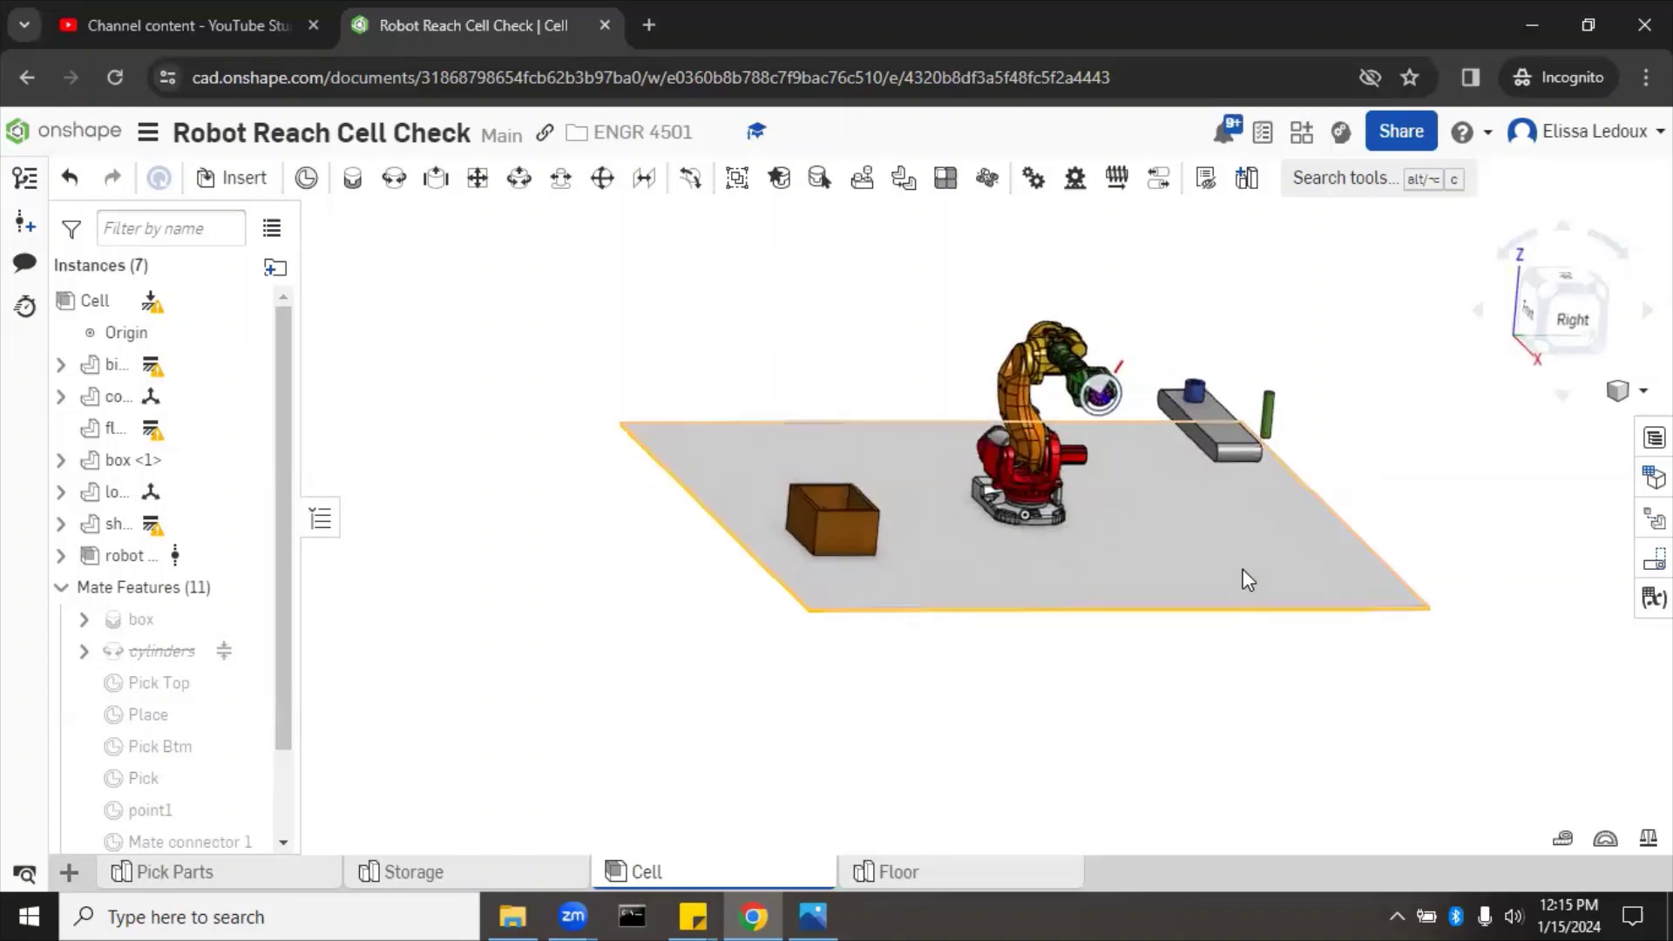
pyautogui.scroll(2, 1319, 384)
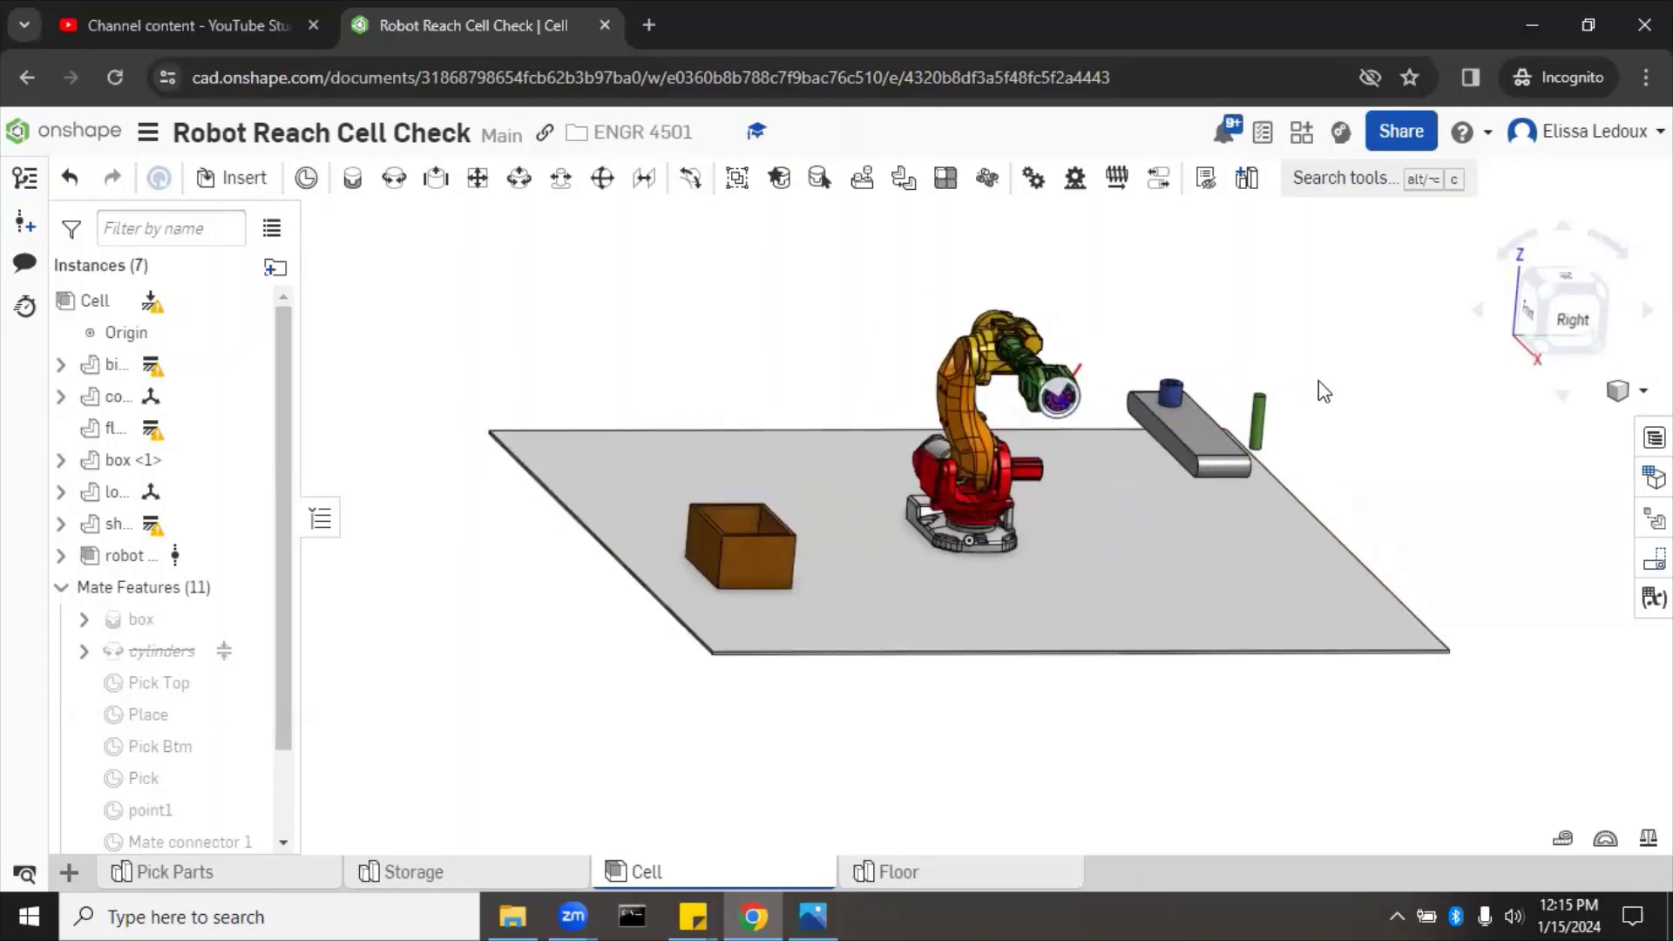
pyautogui.scroll(5, 1319, 384)
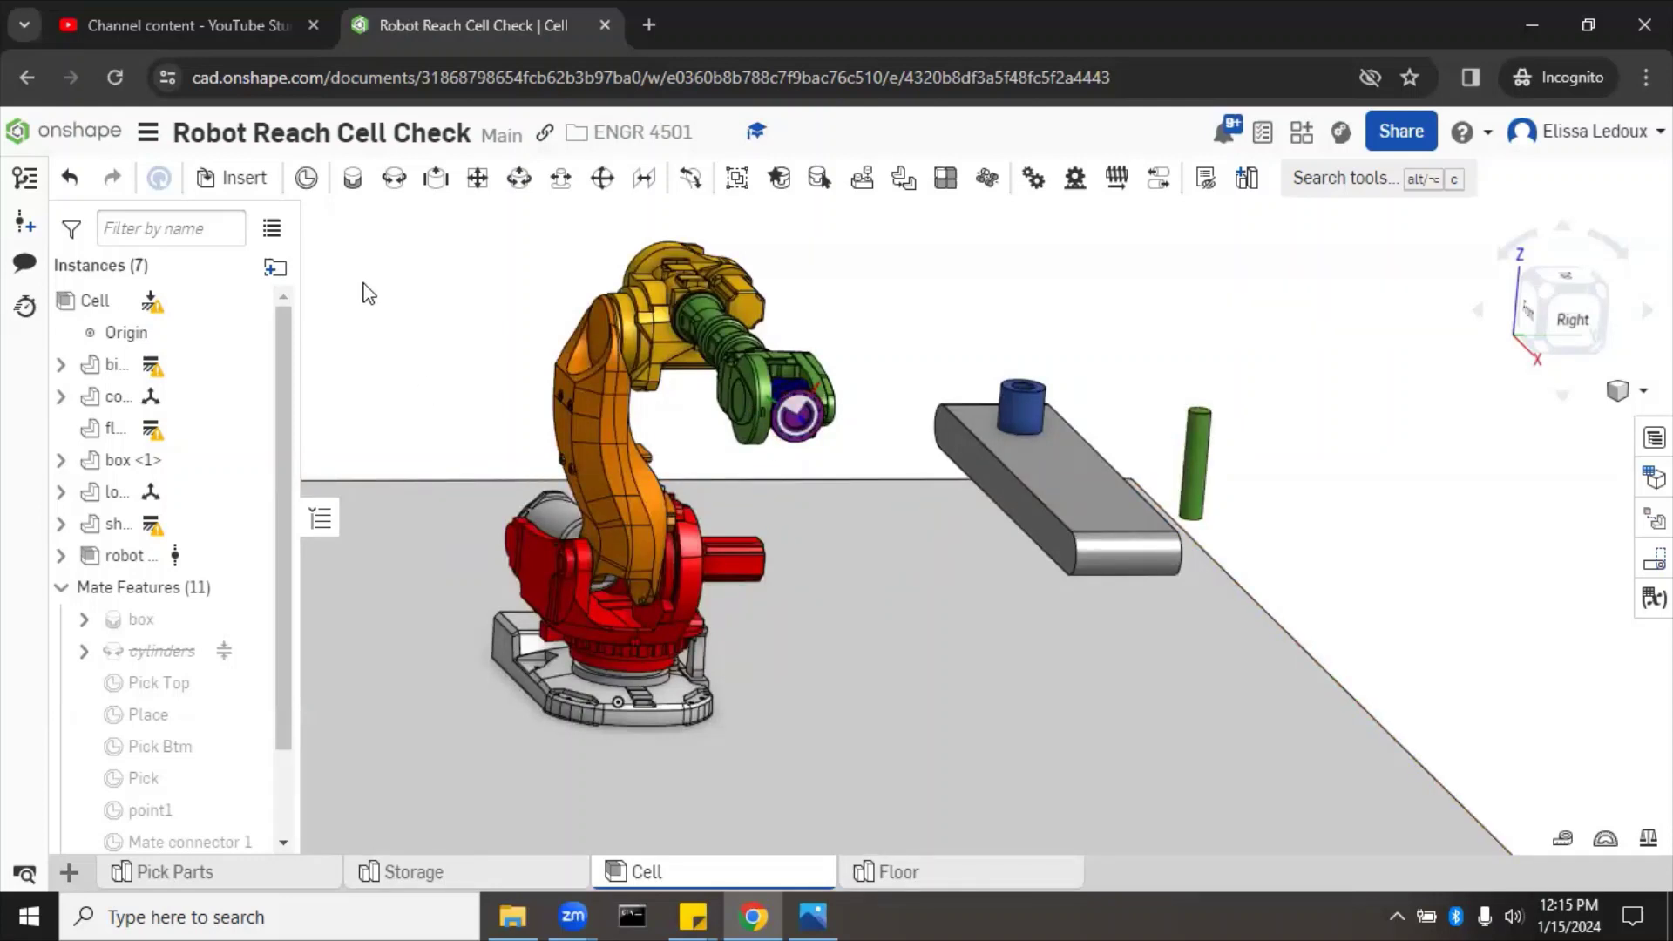
pyautogui.click(354, 193)
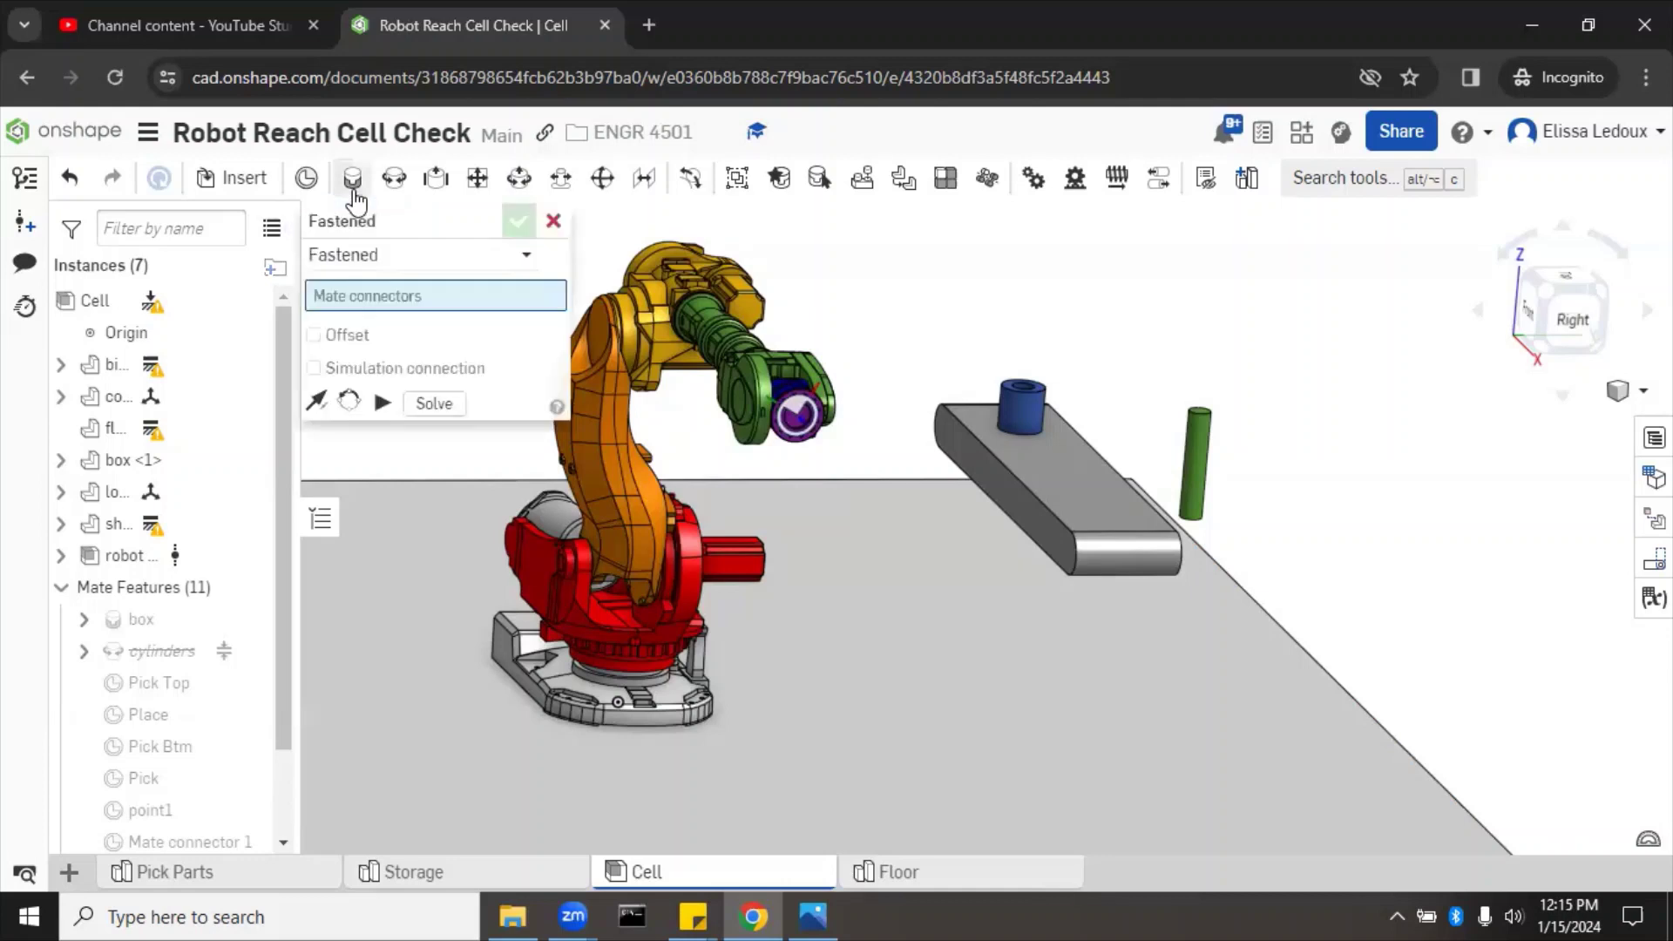
pyautogui.click(1199, 406)
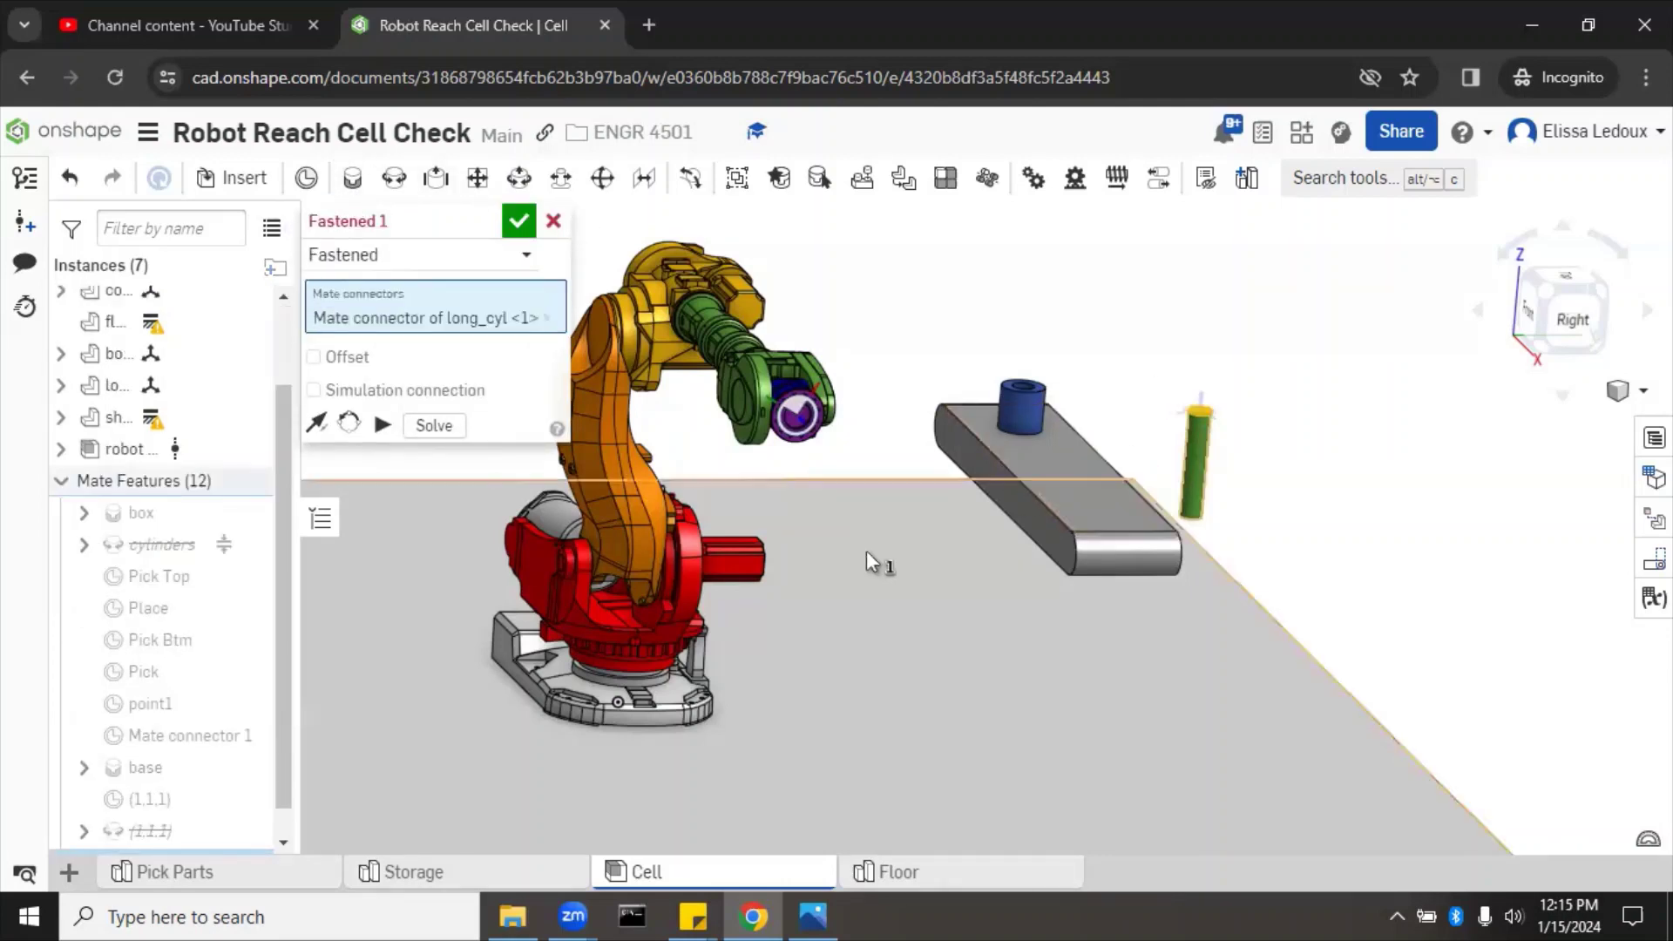
pyautogui.click(802, 426)
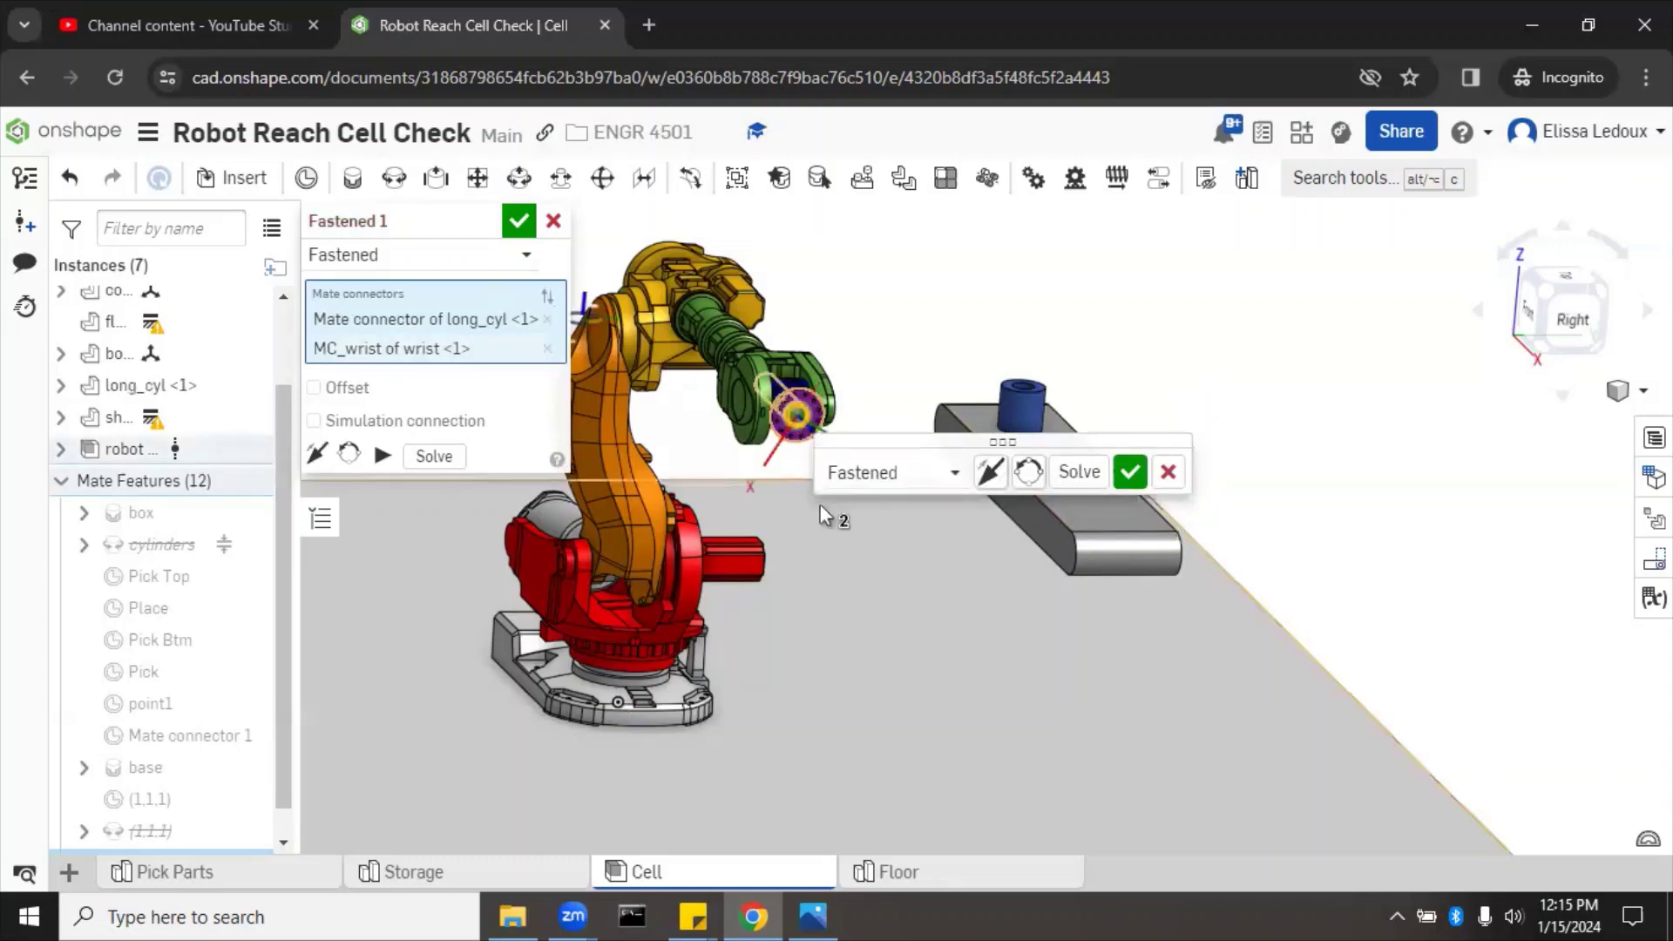
pyautogui.click(985, 475)
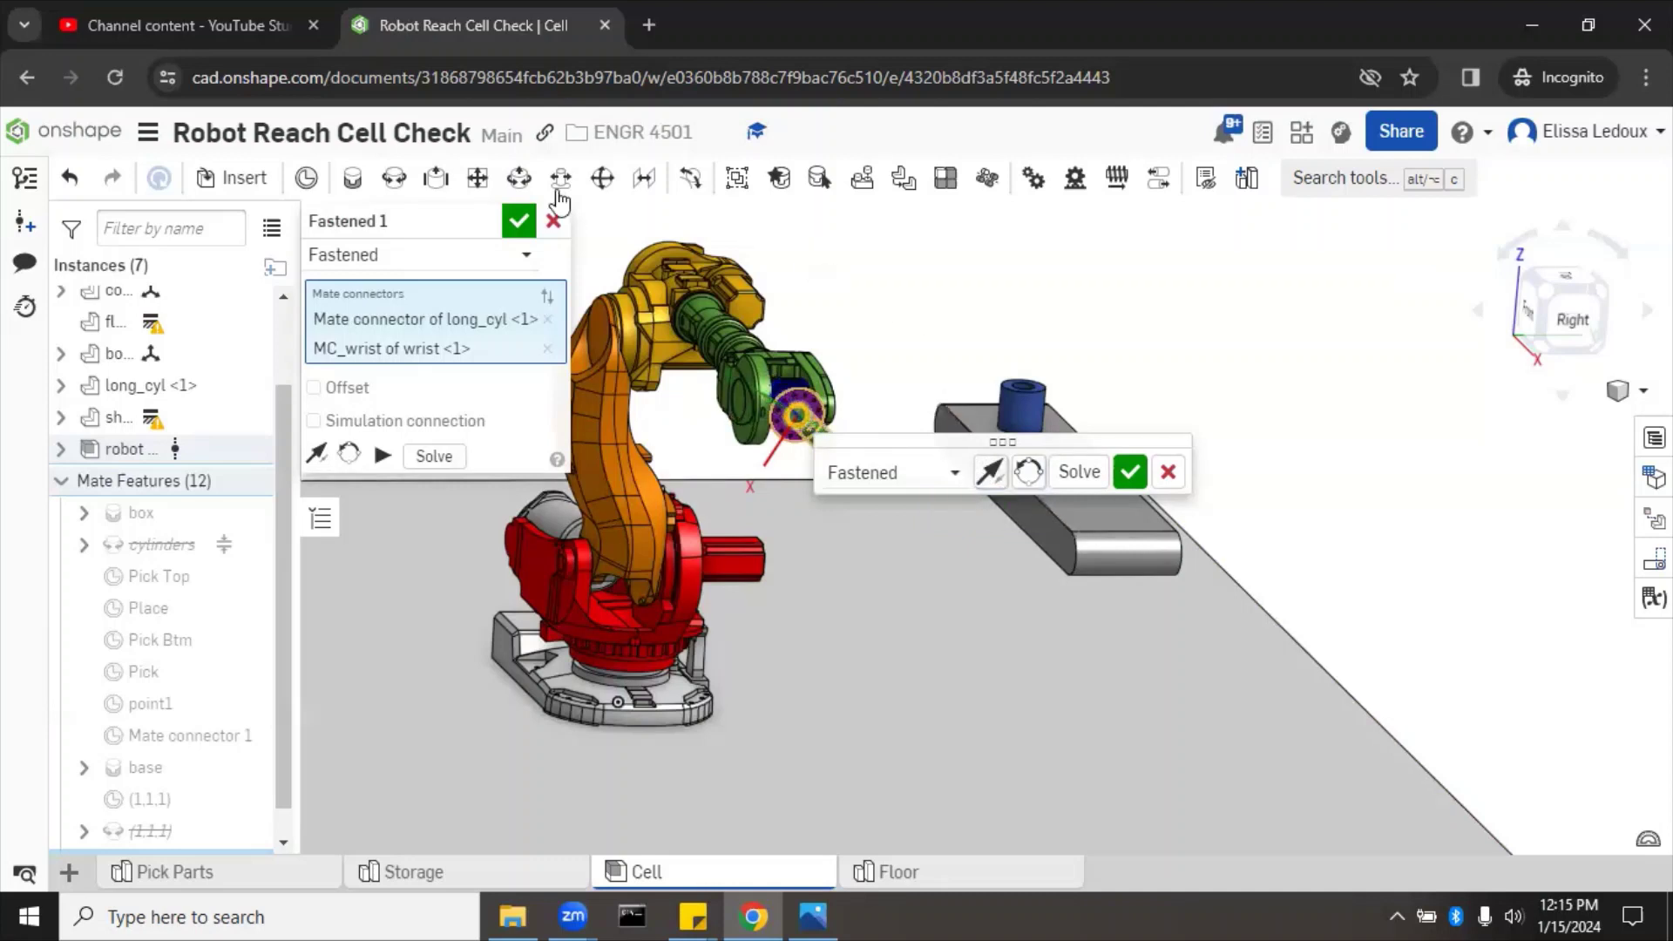
# Name the Fastened mate "cylinder" and accept it
pyautogui.click(480, 227)
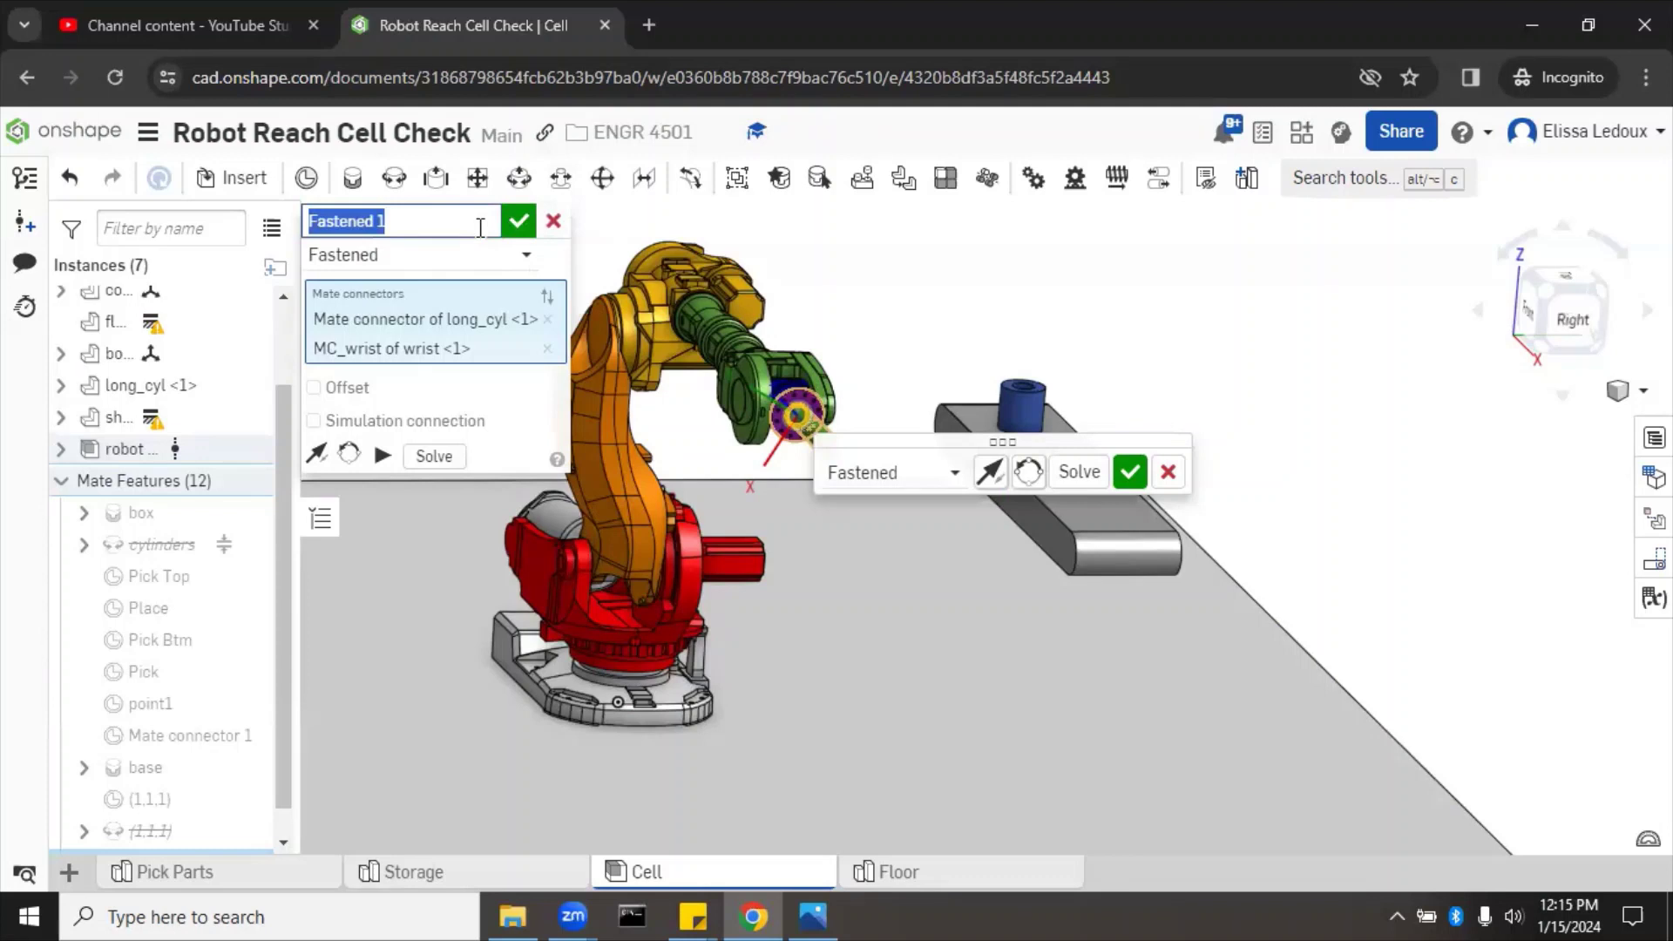
pyautogui.write('cylinder')
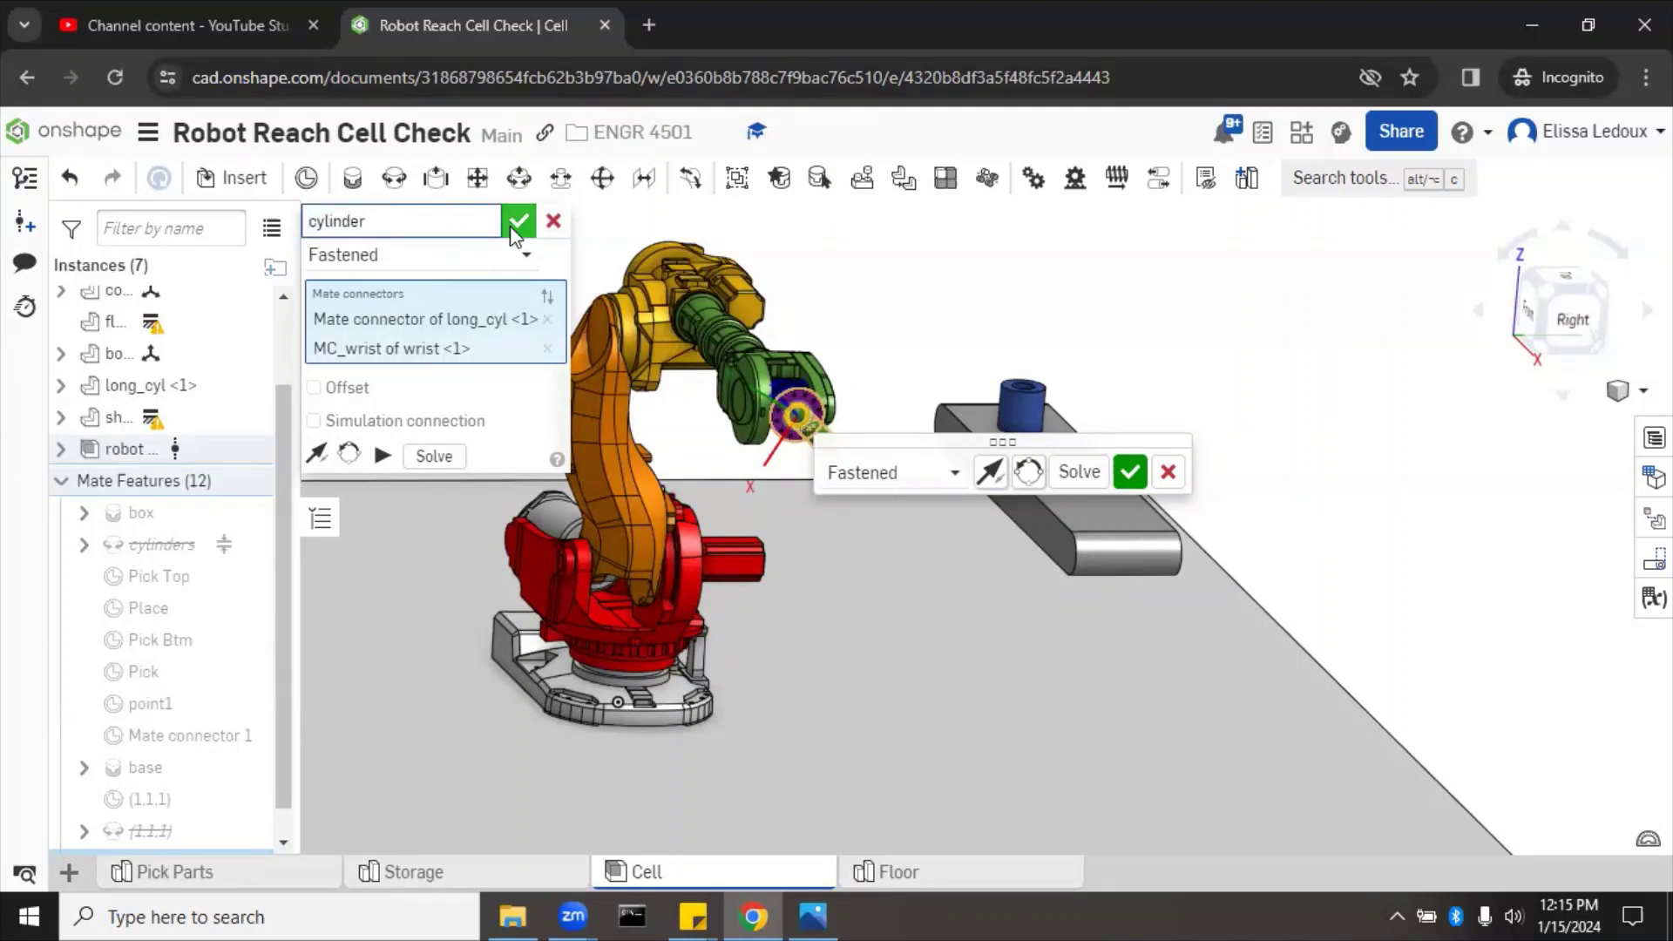
pyautogui.click(519, 221)
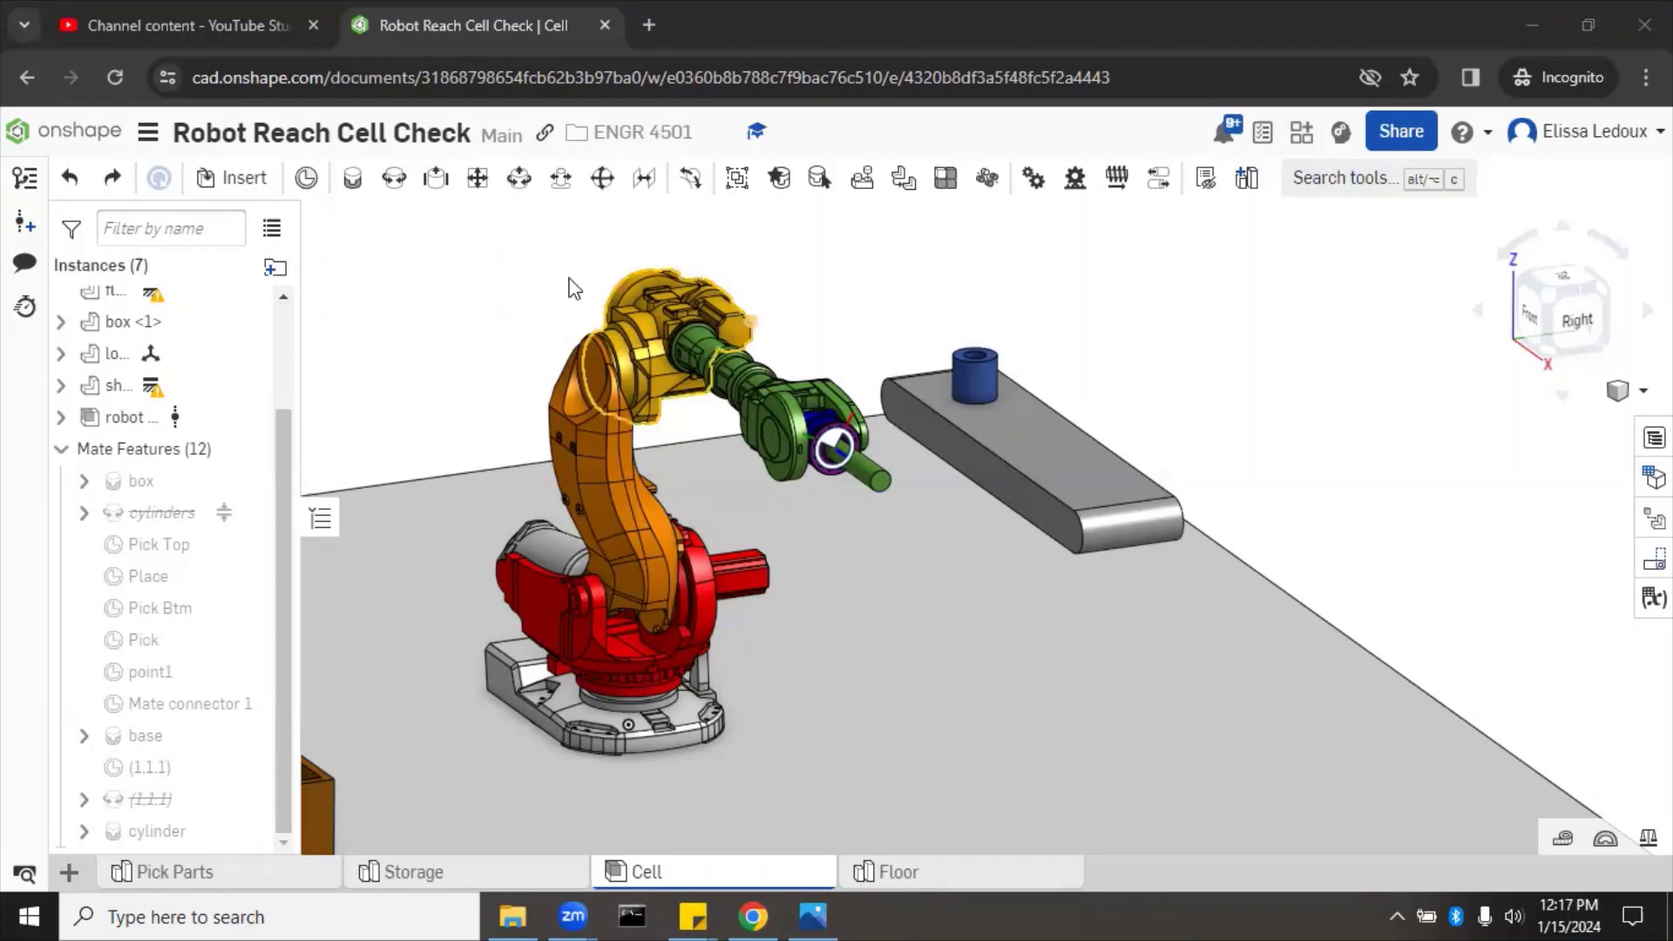
# Add a Revolute mate between the long cylinder's free end and the centre of the conveyor's top face, with the primary axis flipped
pyautogui.click(394, 180)
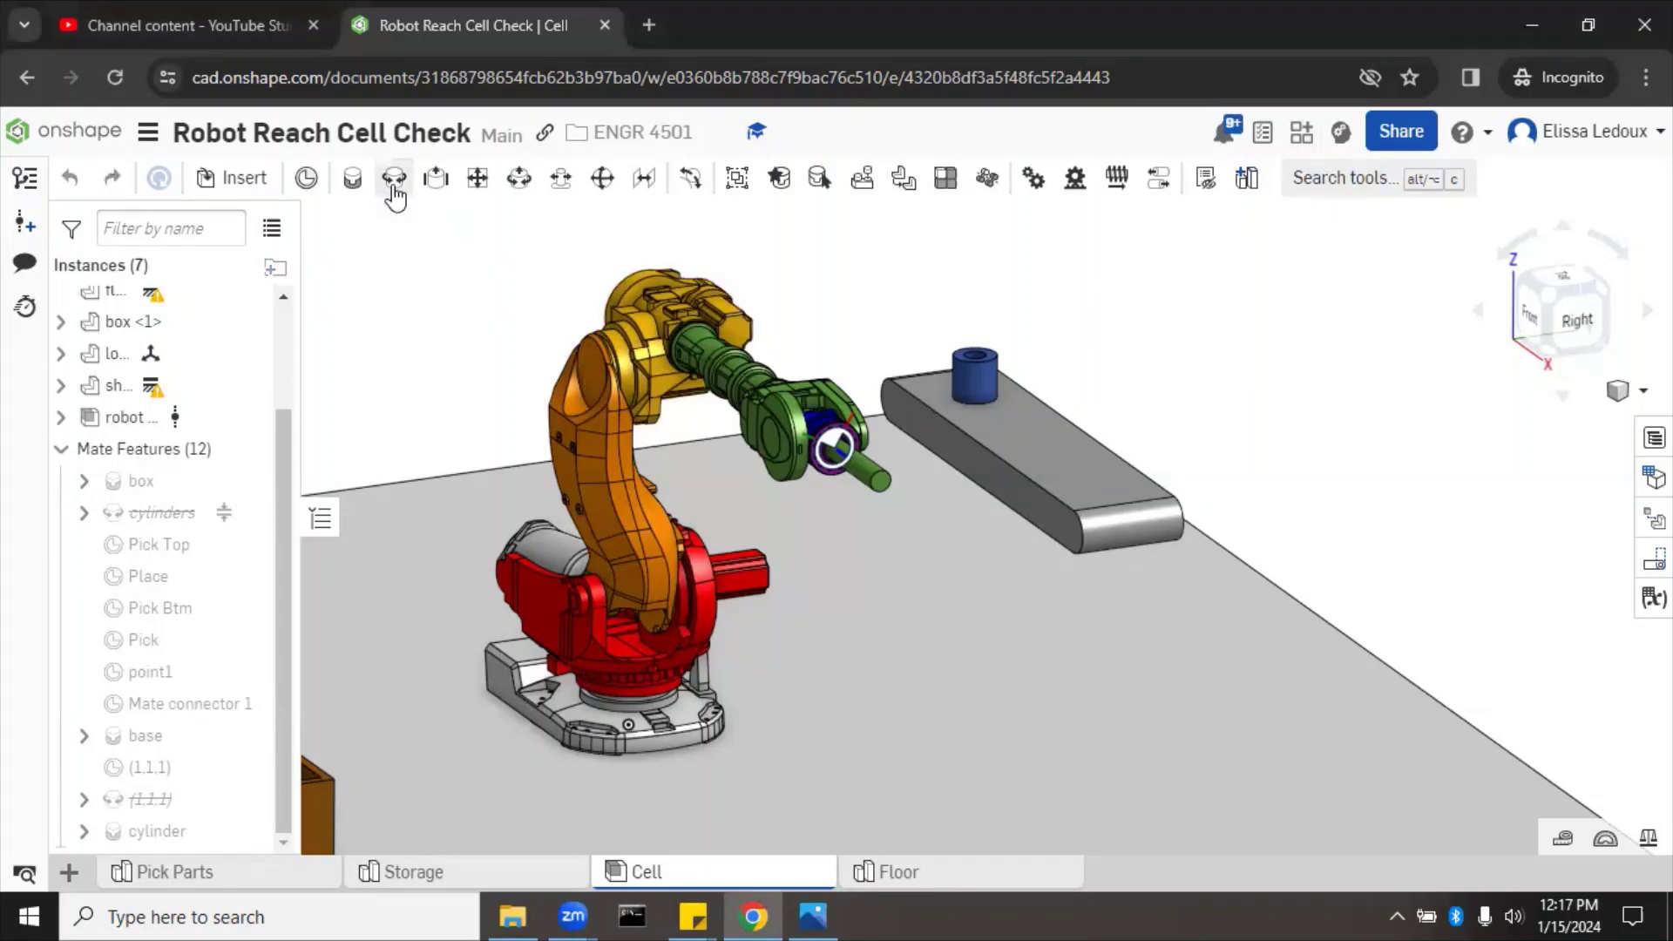
pyautogui.click(886, 479)
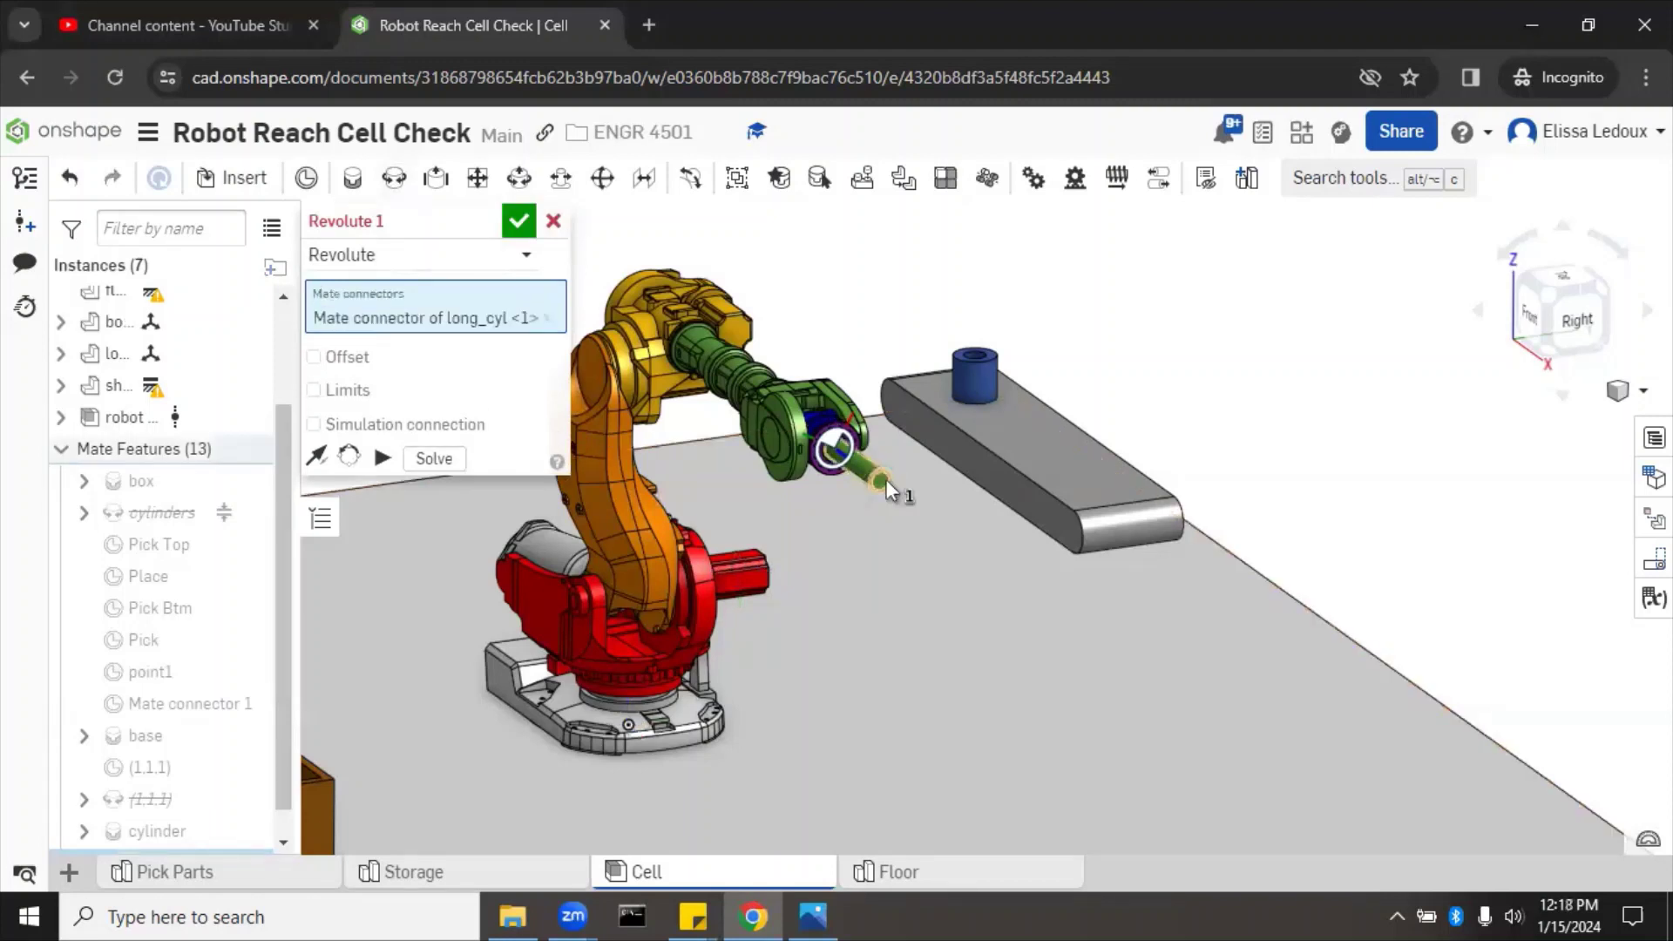
pyautogui.click(1027, 433)
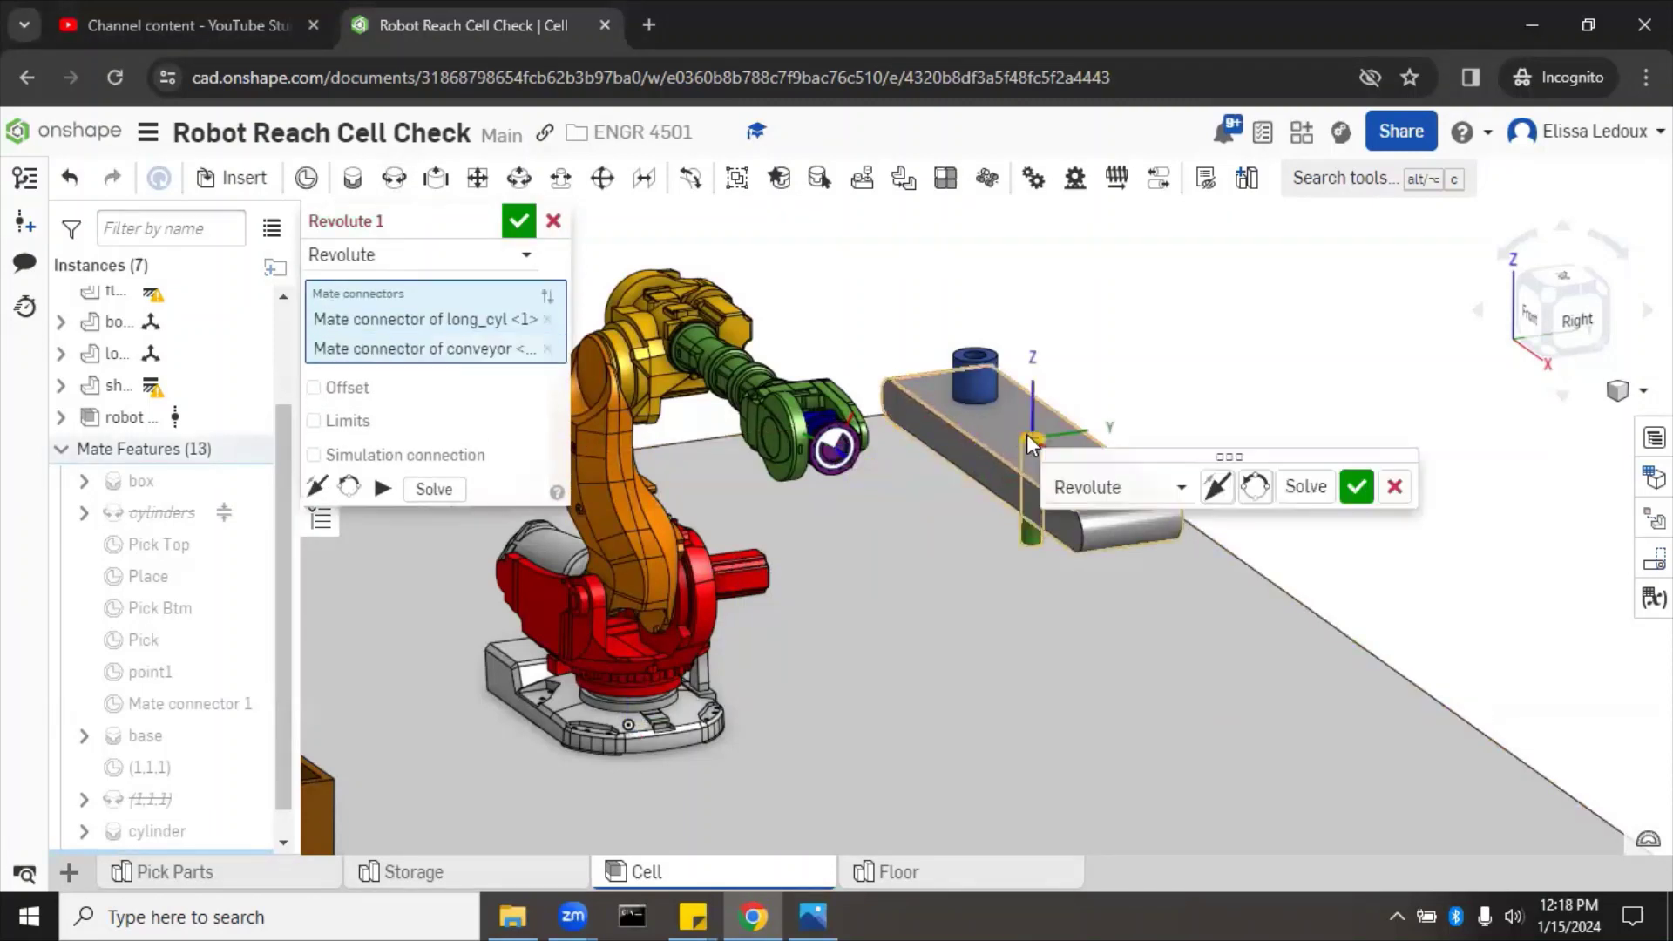
pyautogui.click(1220, 488)
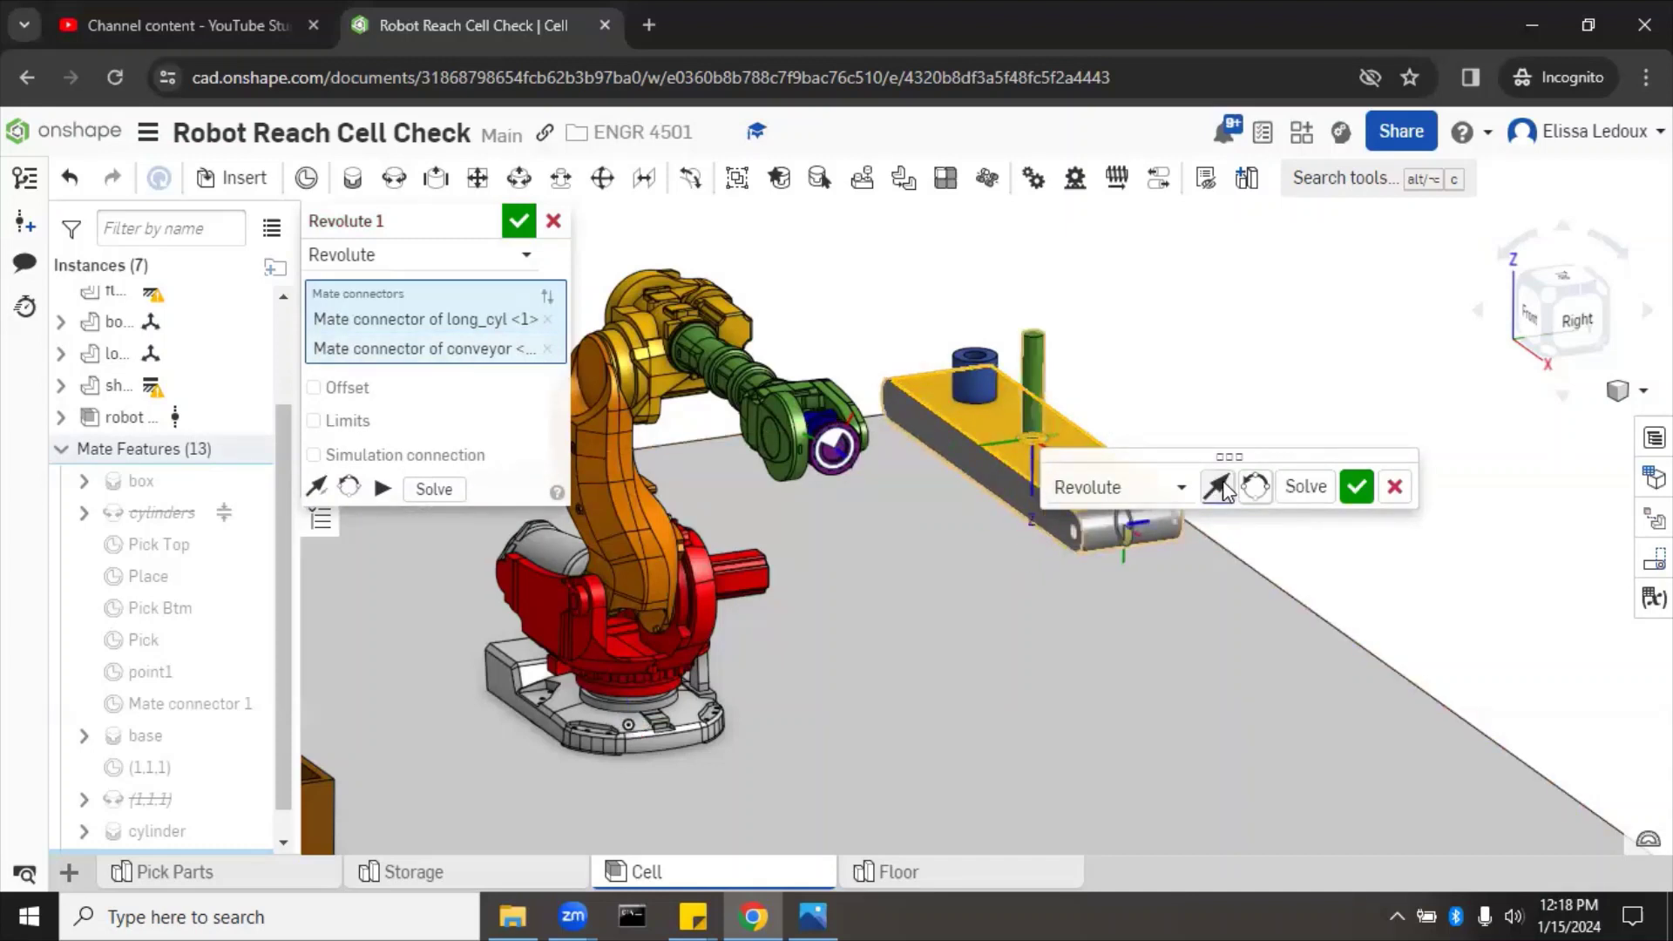
pyautogui.click(520, 223)
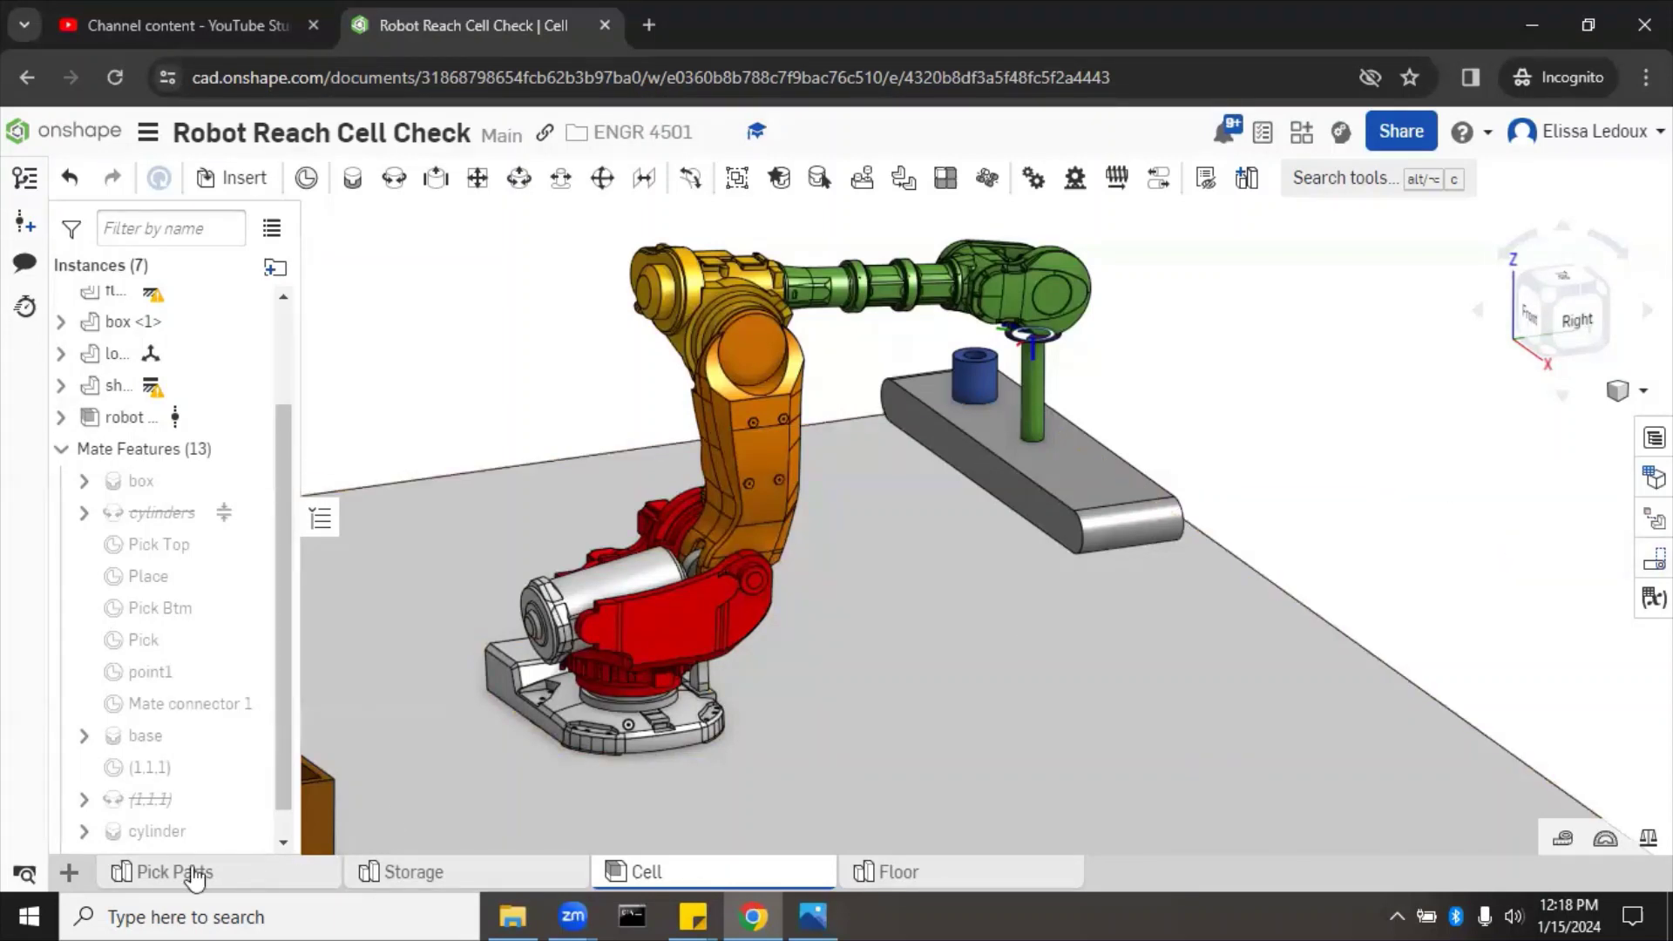
# Suppress the new Revolute mate between the long cylinder and the conveyor
pyautogui.scroll(-1, 166, 767)
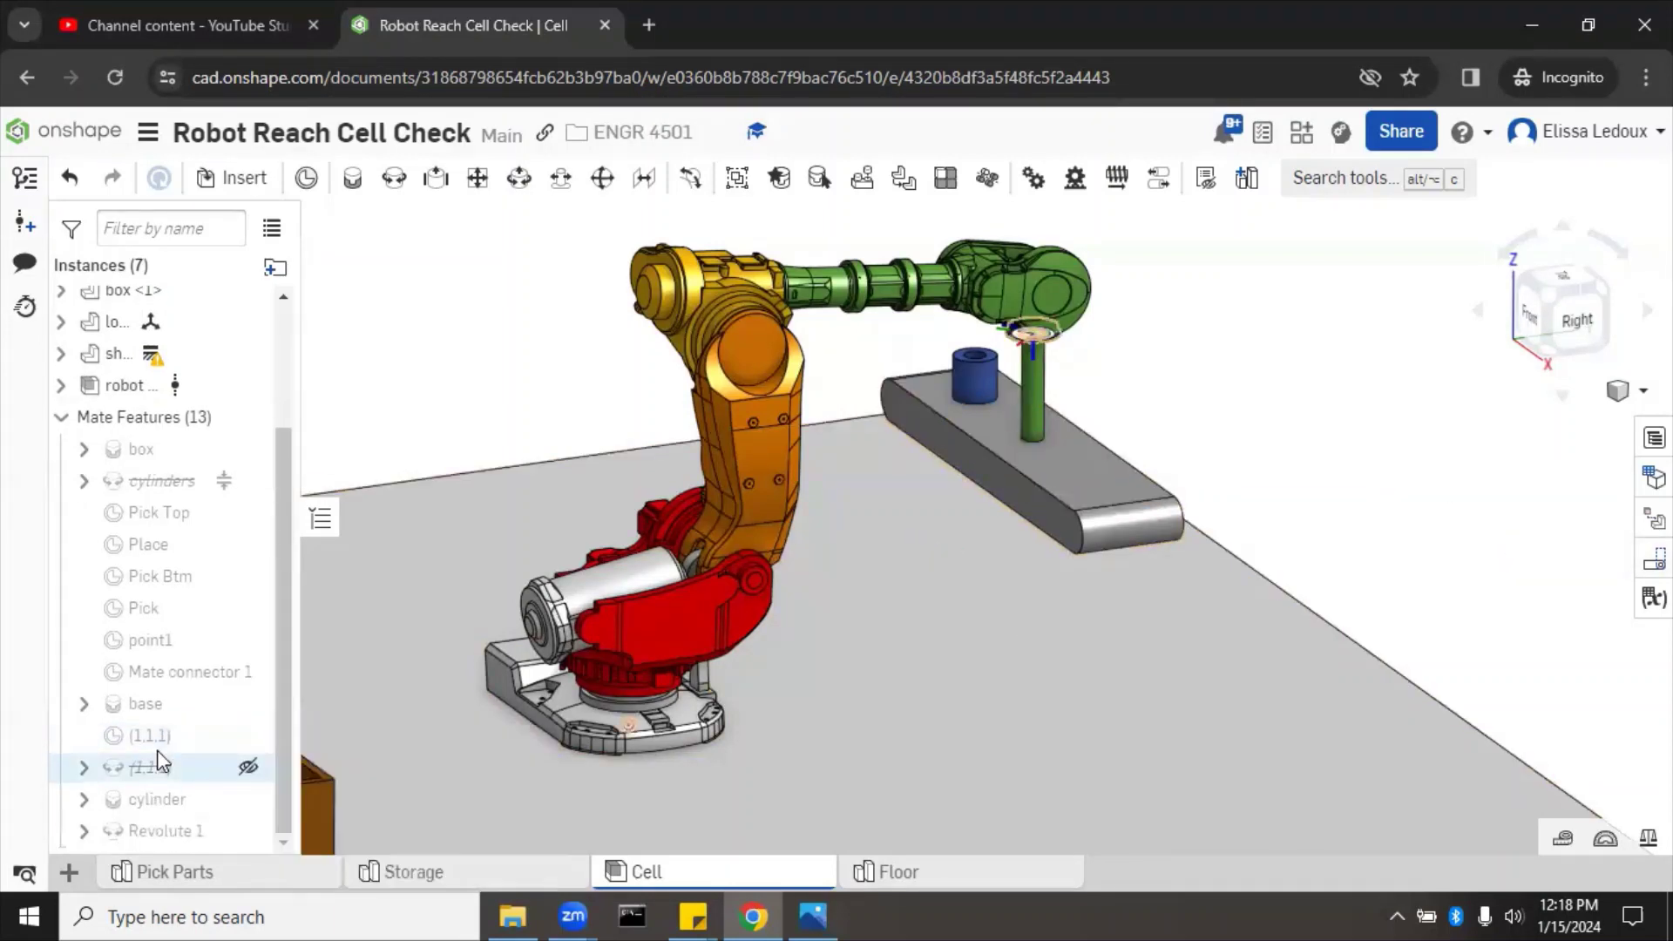
pyautogui.rightClick(172, 832)
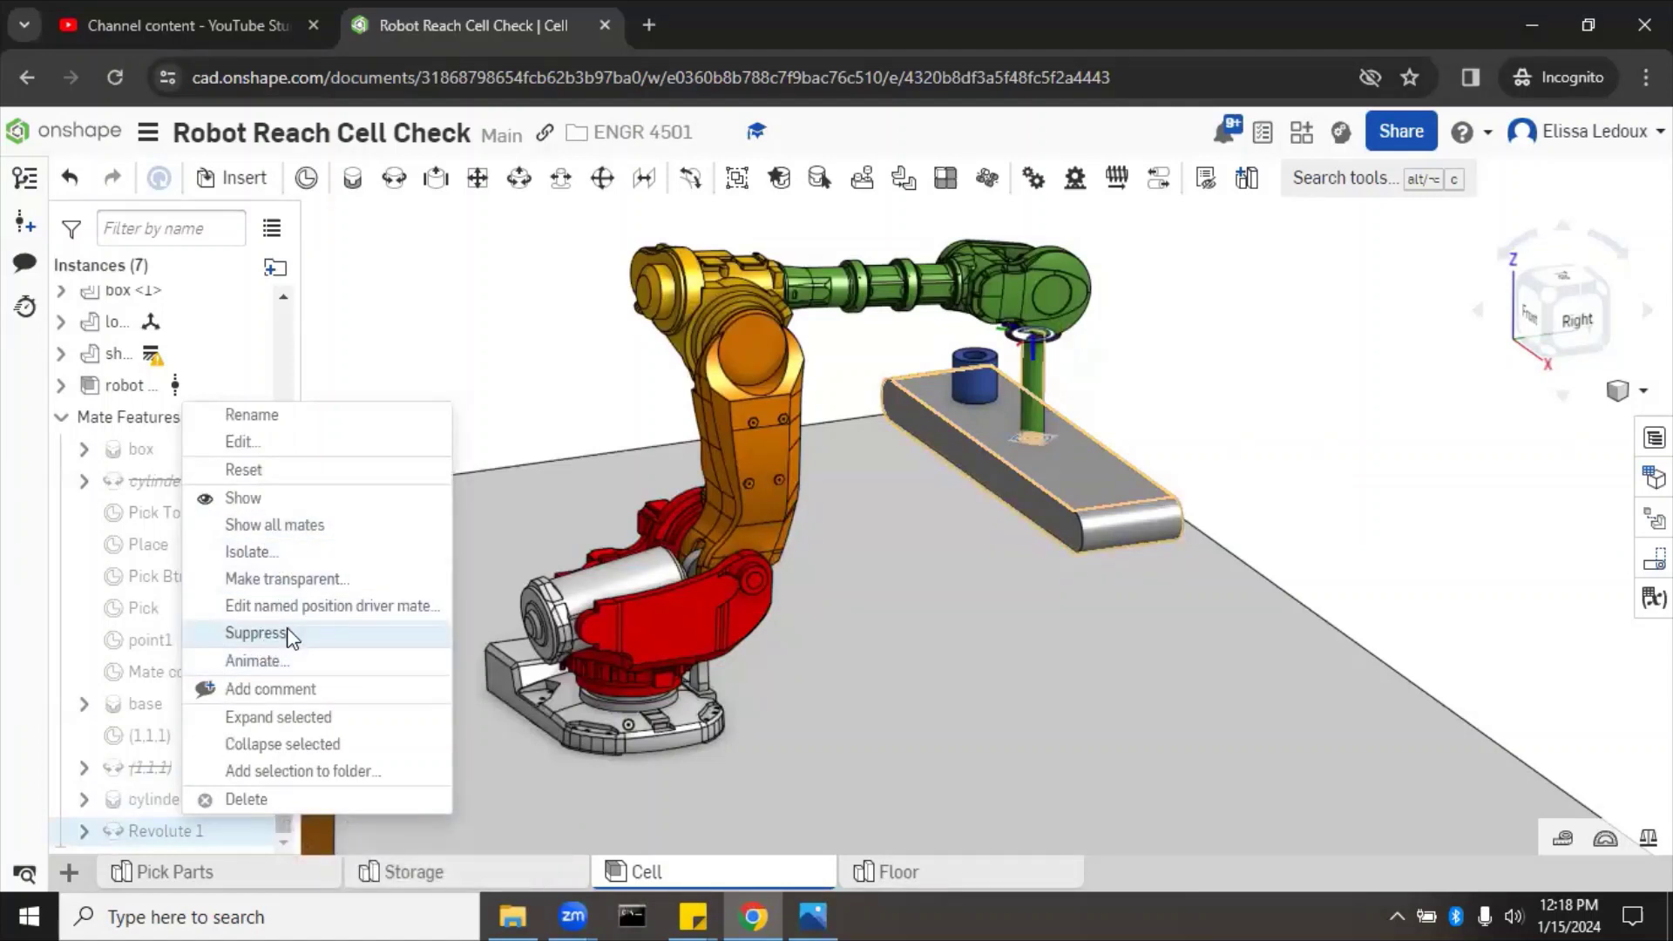
pyautogui.click(290, 636)
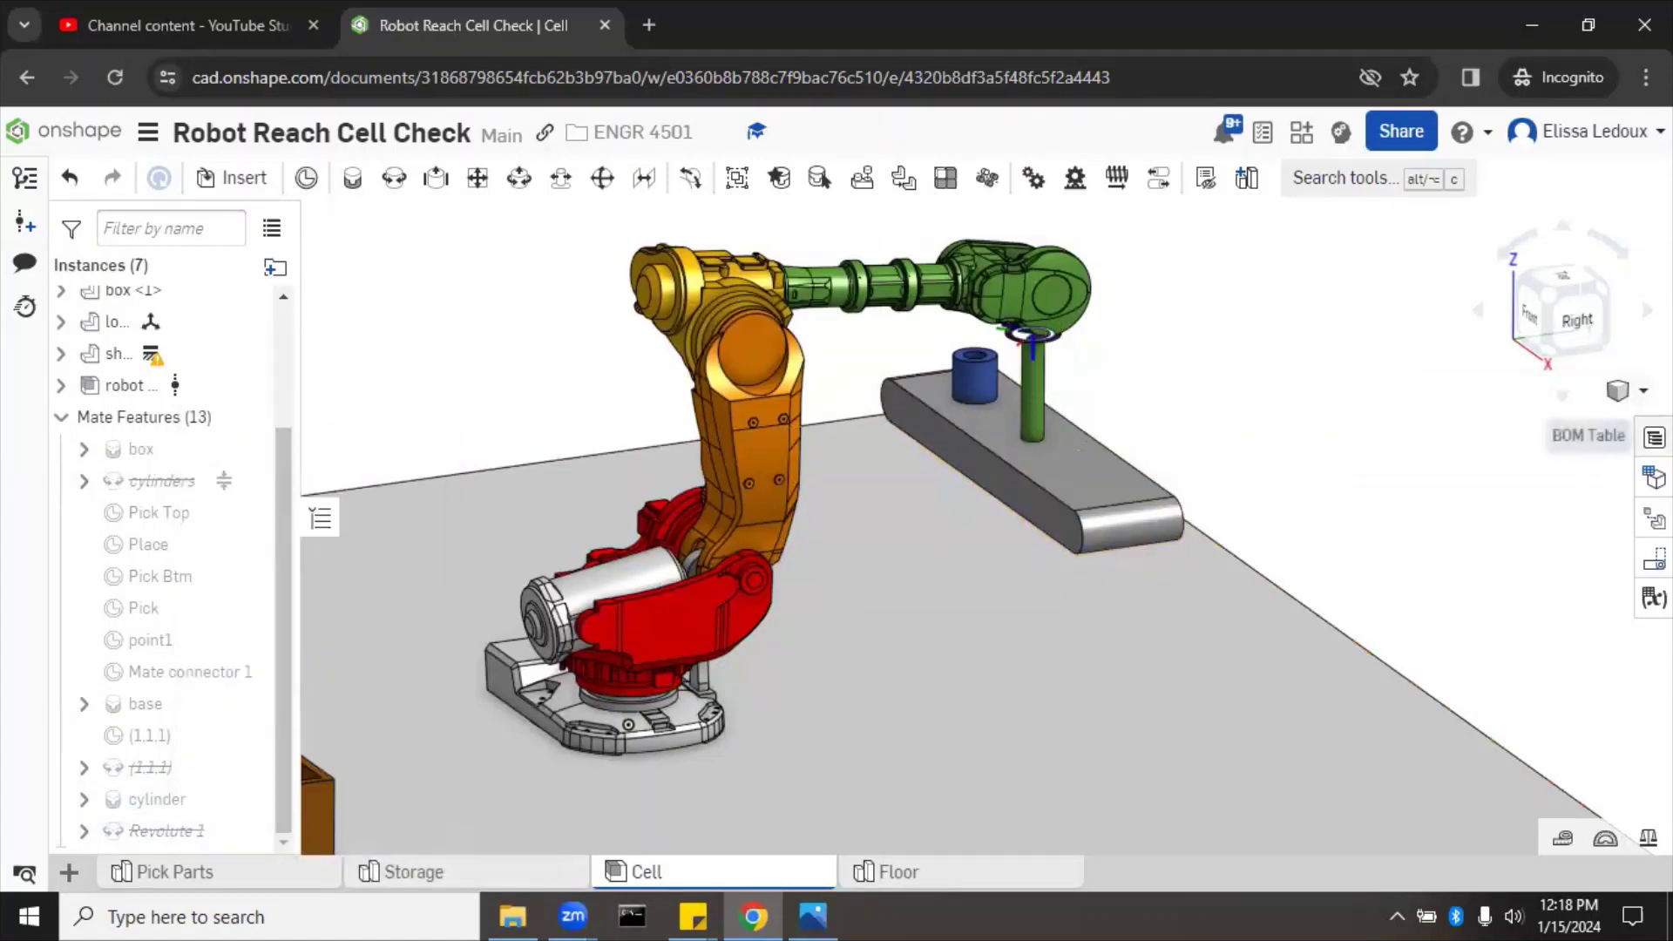
# Capture the robot's current pose at the conveyor as a named position called "pick conveyor"
pyautogui.click(1654, 559)
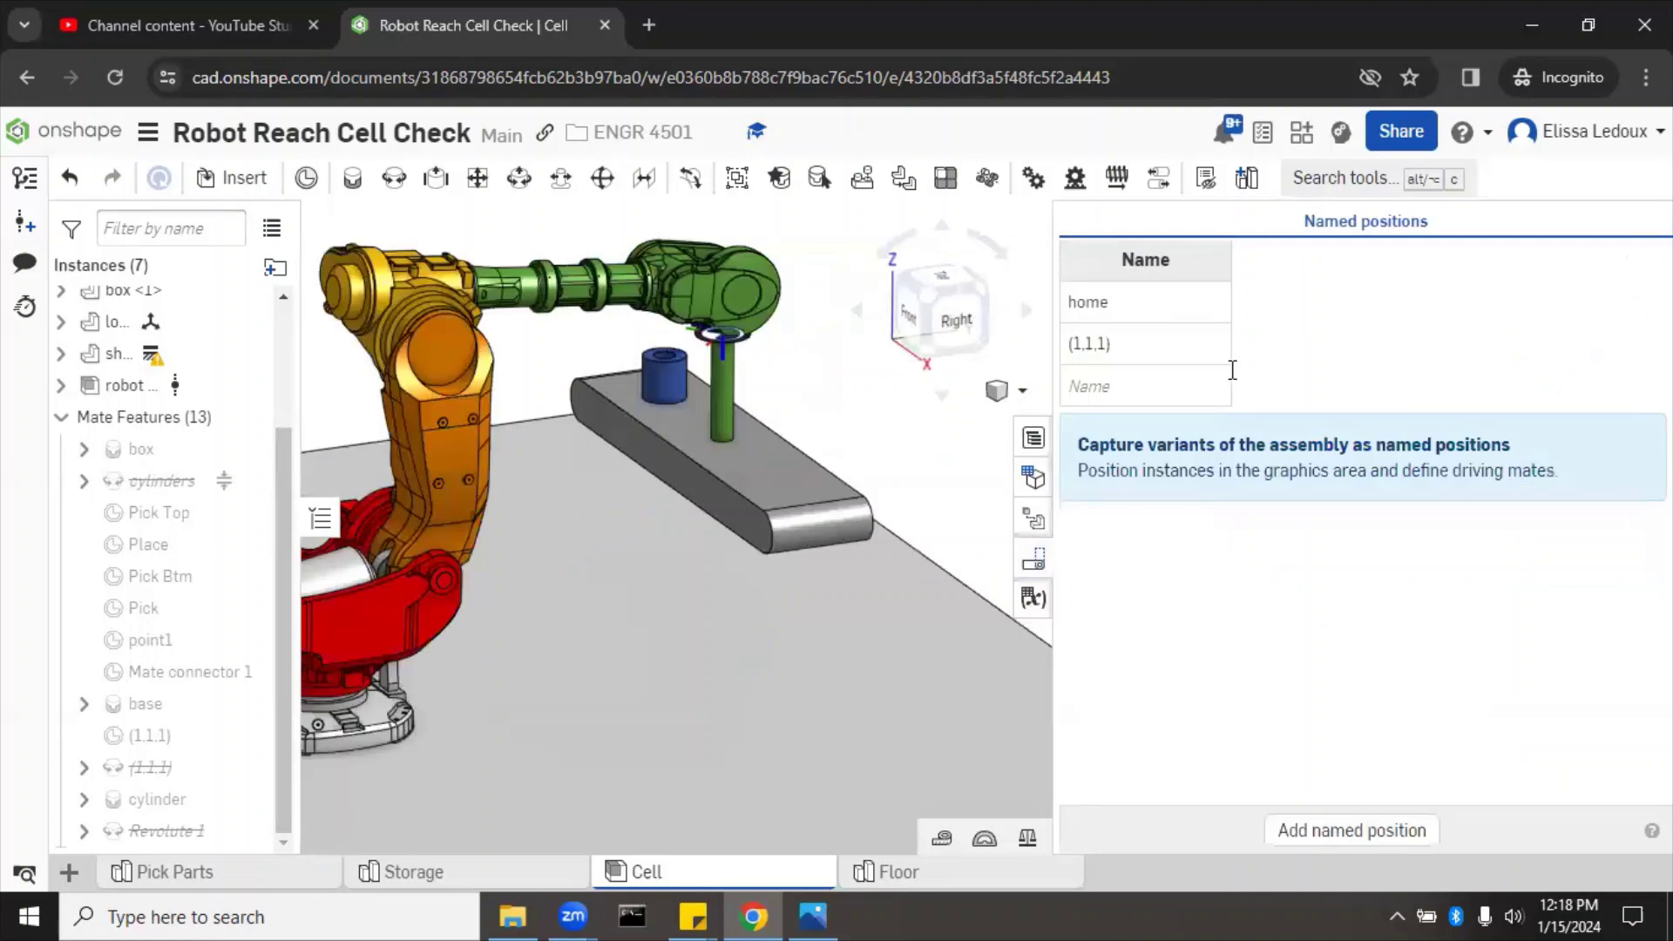
pyautogui.click(1124, 385)
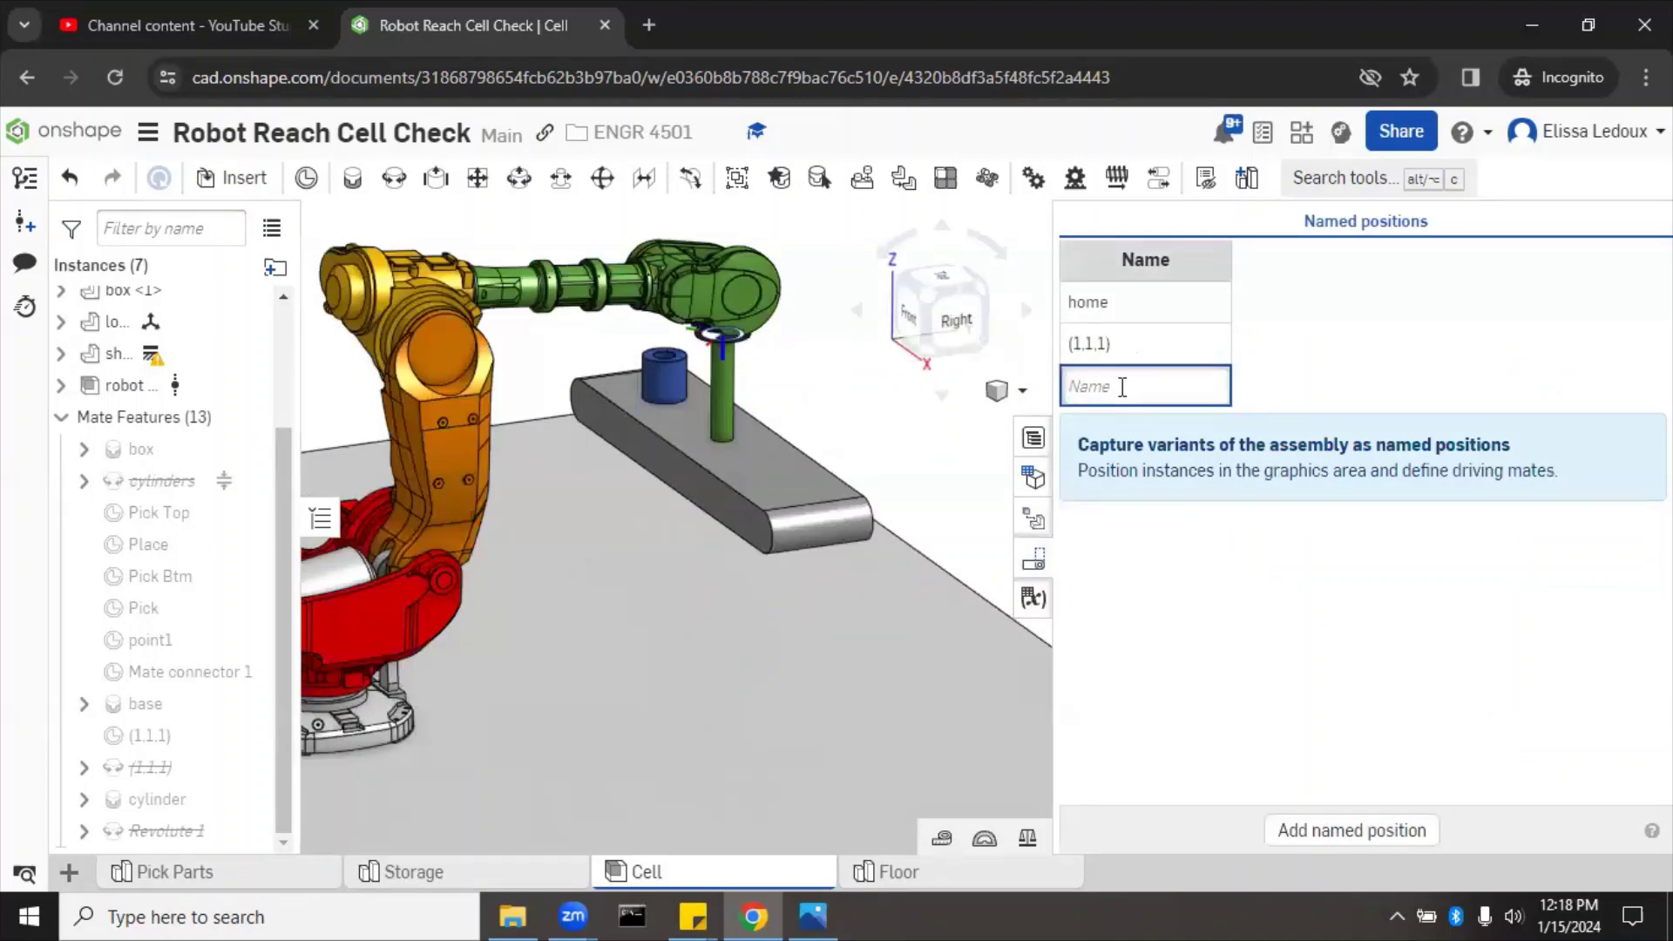
pyautogui.write('pick conveyor')
pyautogui.press('Return')
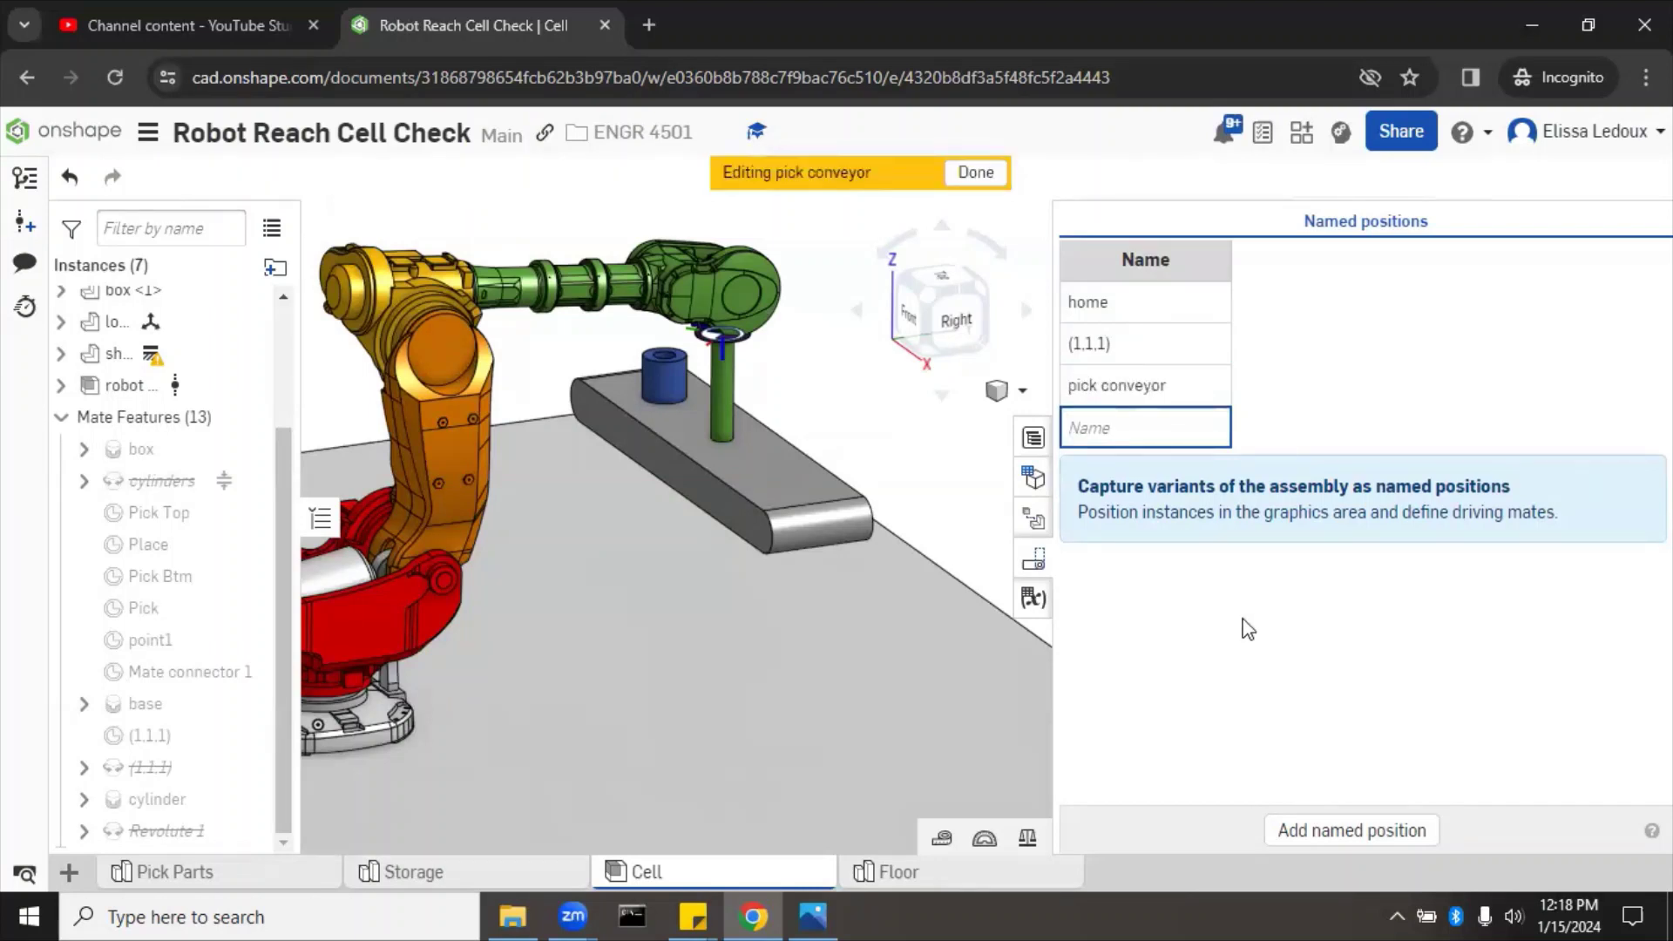
# Apply the home named position and finish editing the pick conveyor position
pyautogui.rightClick(1170, 305)
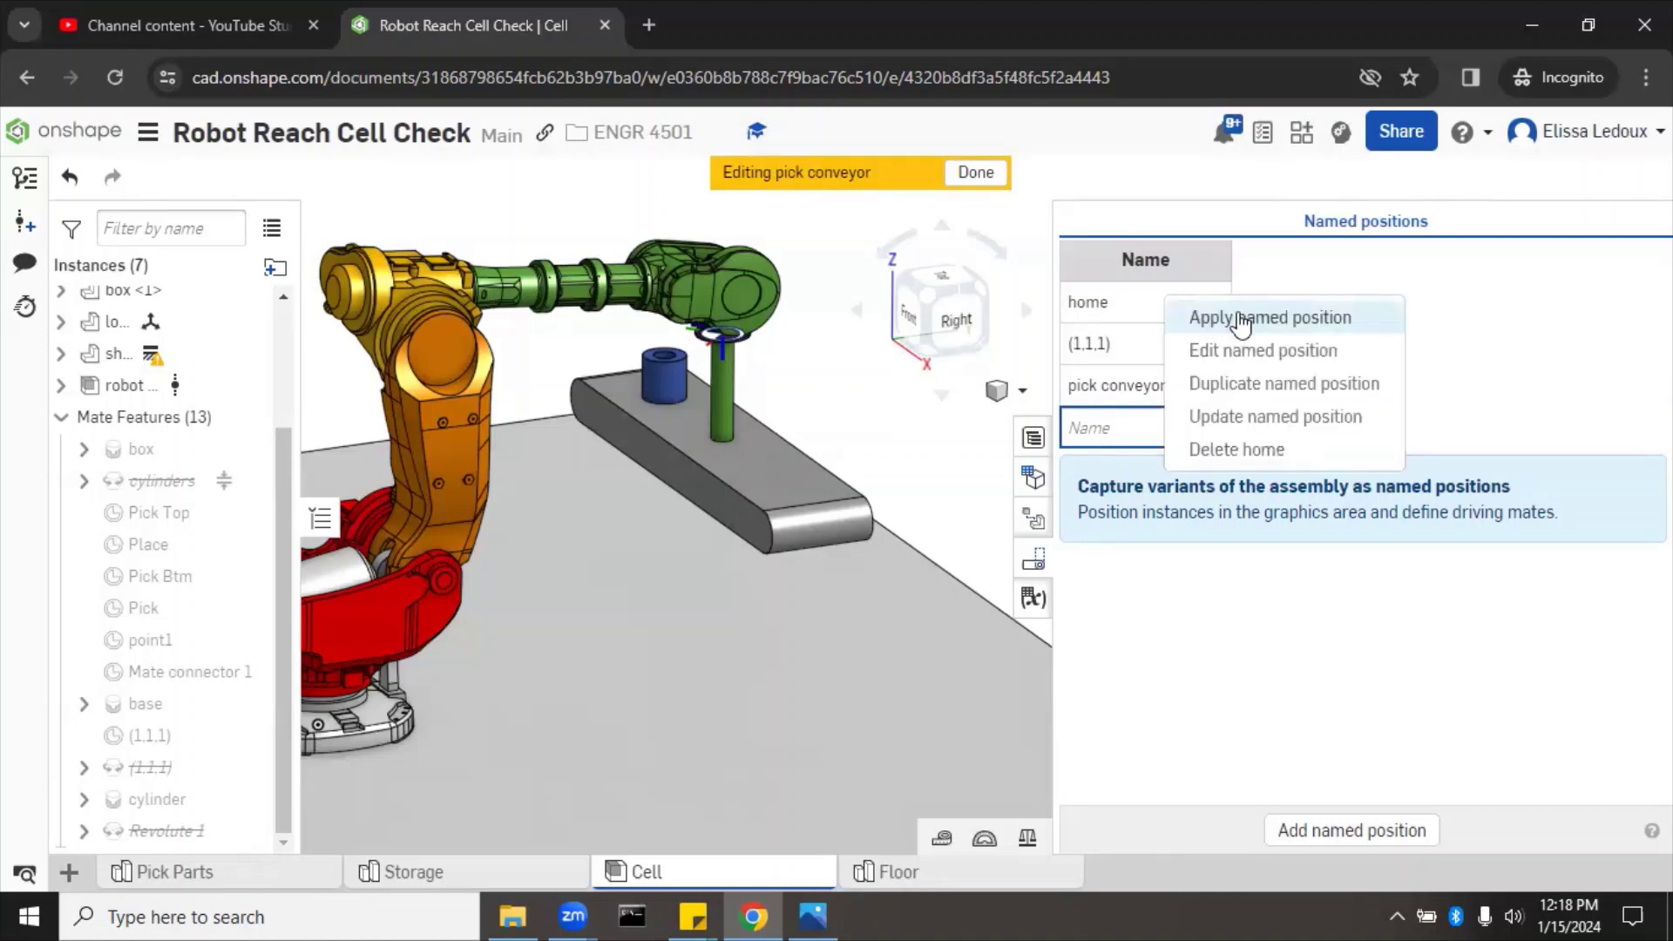
pyautogui.click(1244, 324)
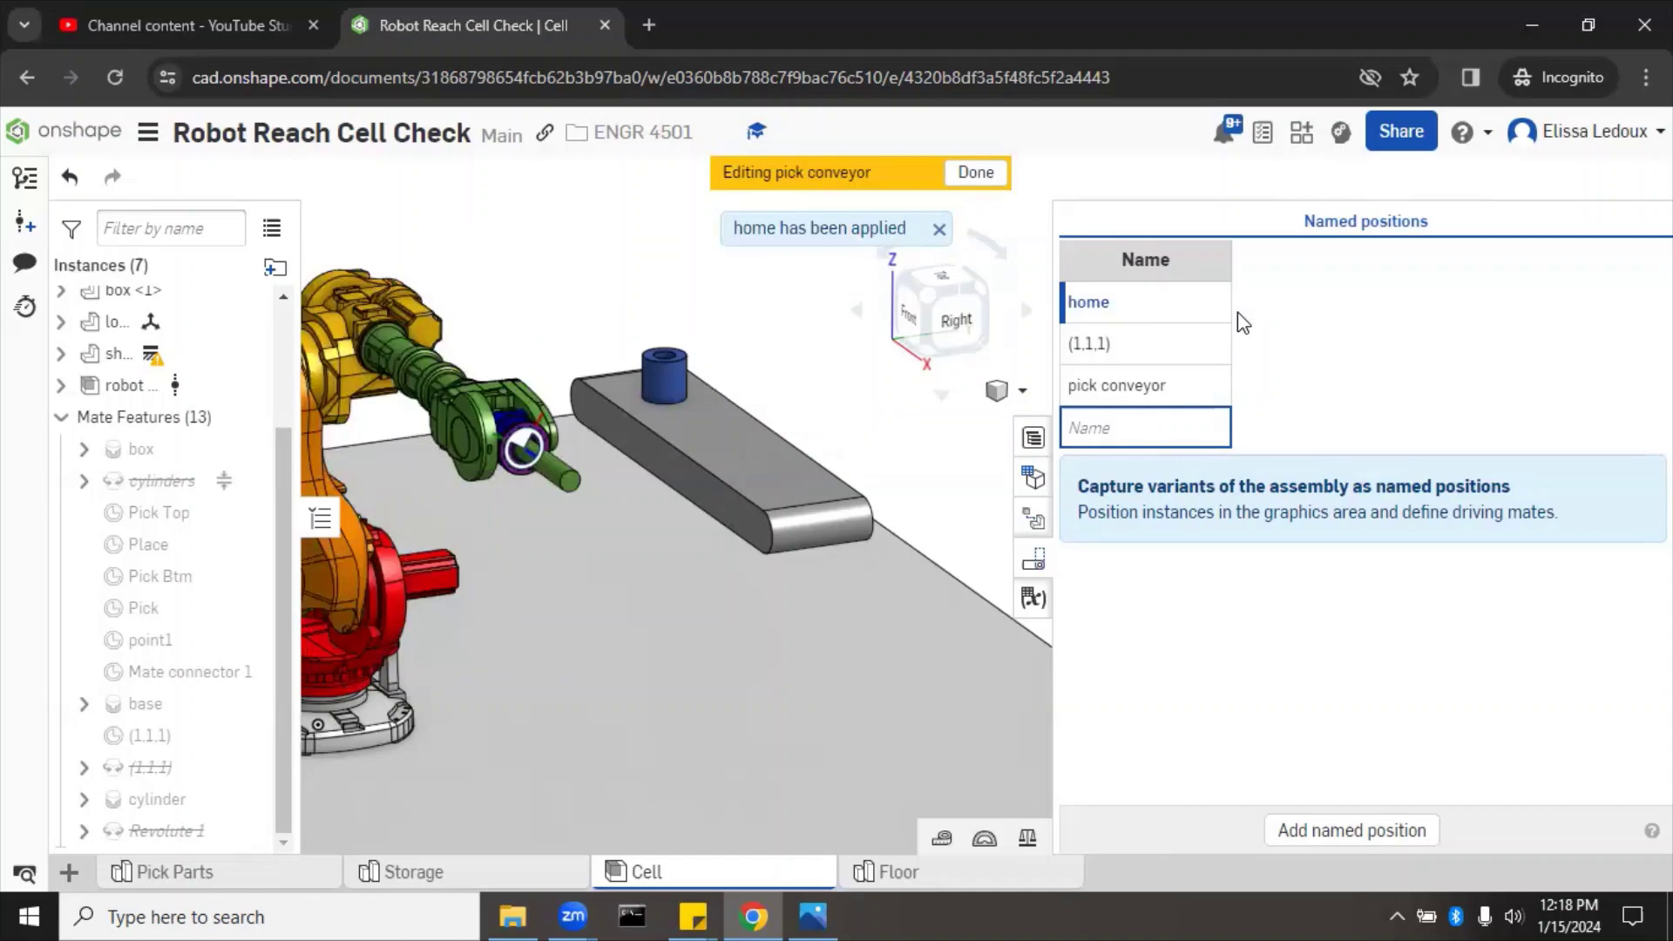
pyautogui.click(1036, 564)
pyautogui.scroll(-5, 1356, 421)
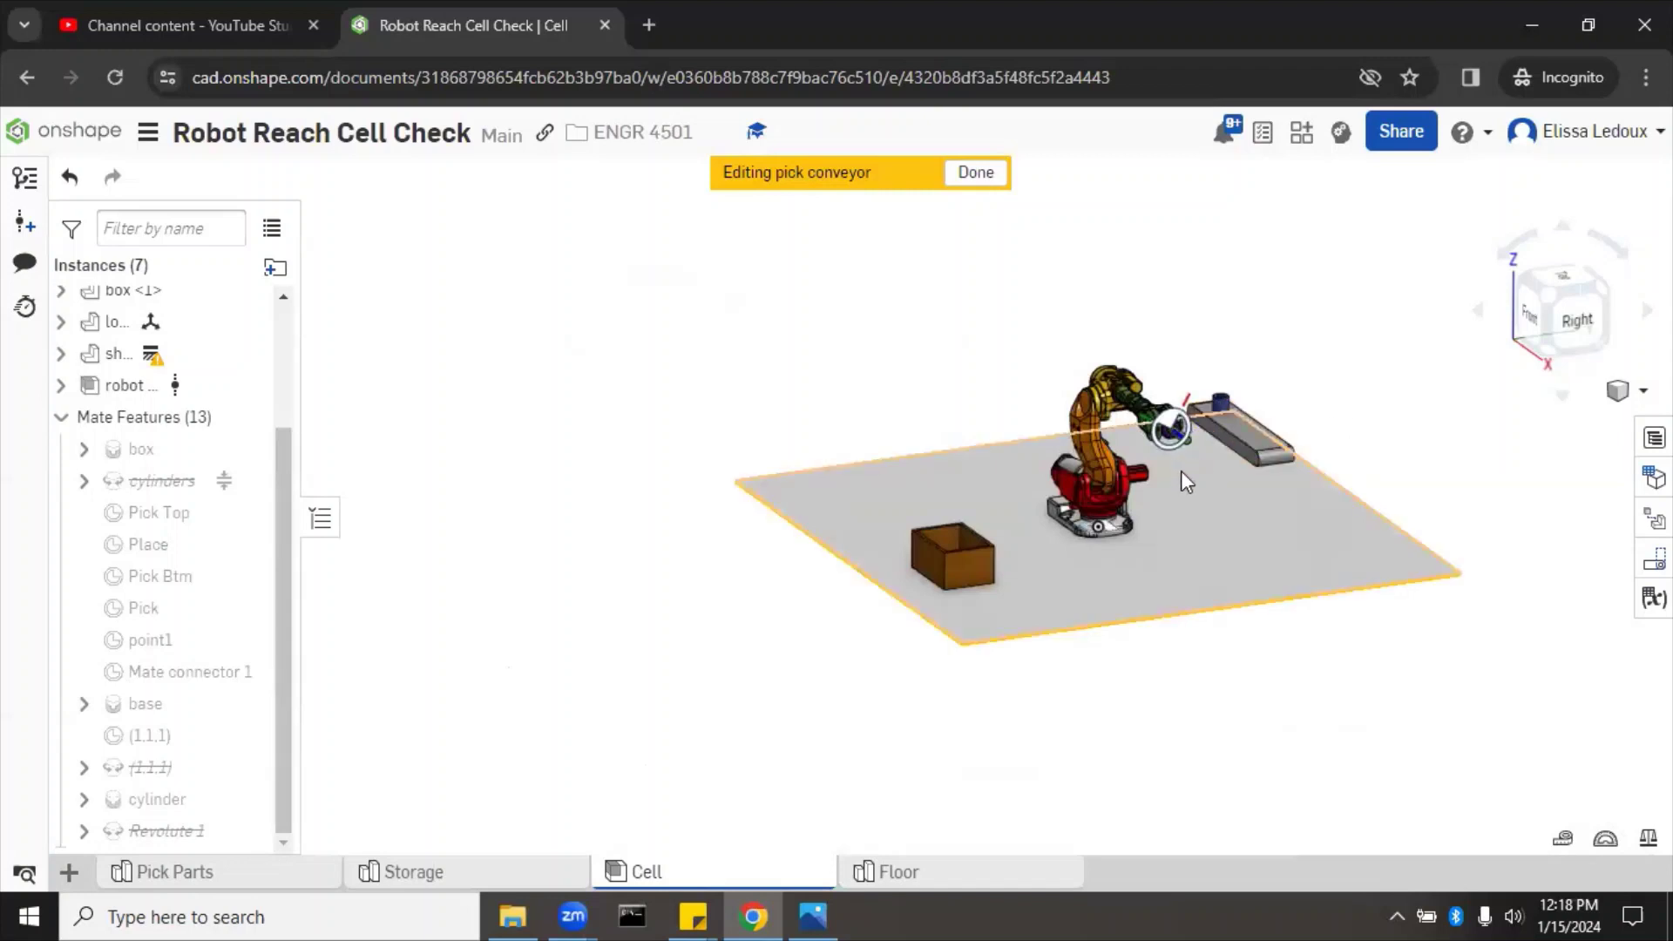
pyautogui.scroll(5, 1180, 471)
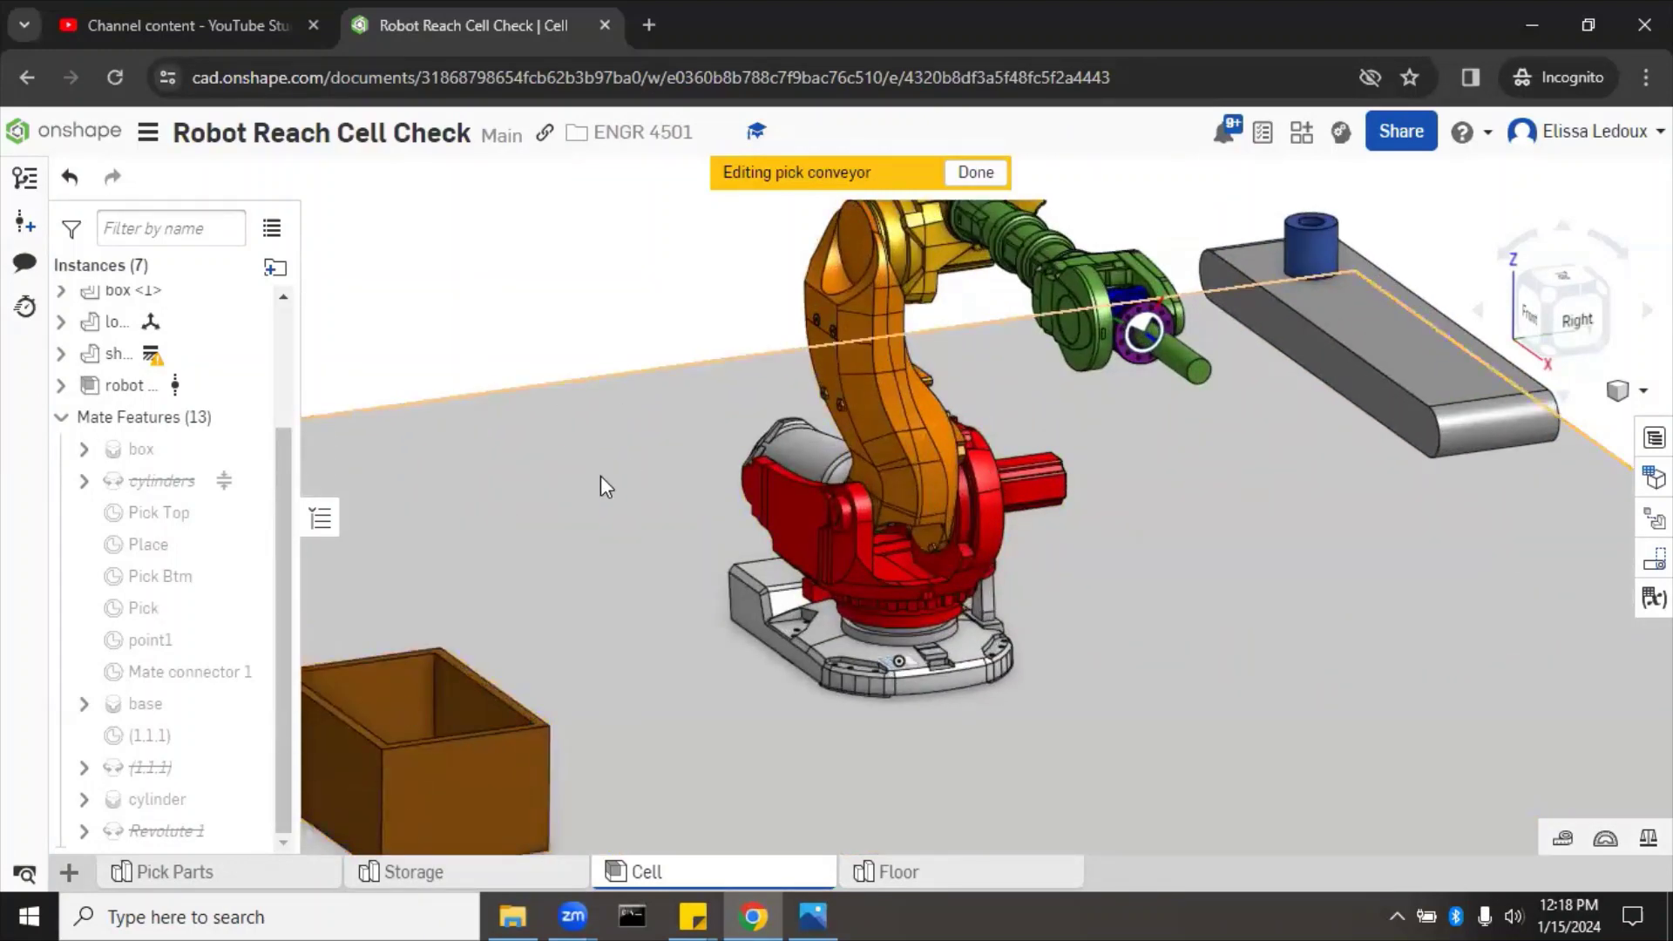
pyautogui.scroll(-5, 600, 476)
pyautogui.moveTo(599, 476)
pyautogui.mouseDown(button='right')
pyautogui.moveTo(605, 522)
pyautogui.moveTo(605, 504)
pyautogui.moveTo(588, 527)
pyautogui.moveTo(605, 479)
pyautogui.moveTo(632, 488)
pyautogui.moveTo(604, 515)
pyautogui.moveTo(600, 493)
pyautogui.mouseUp(button='right')
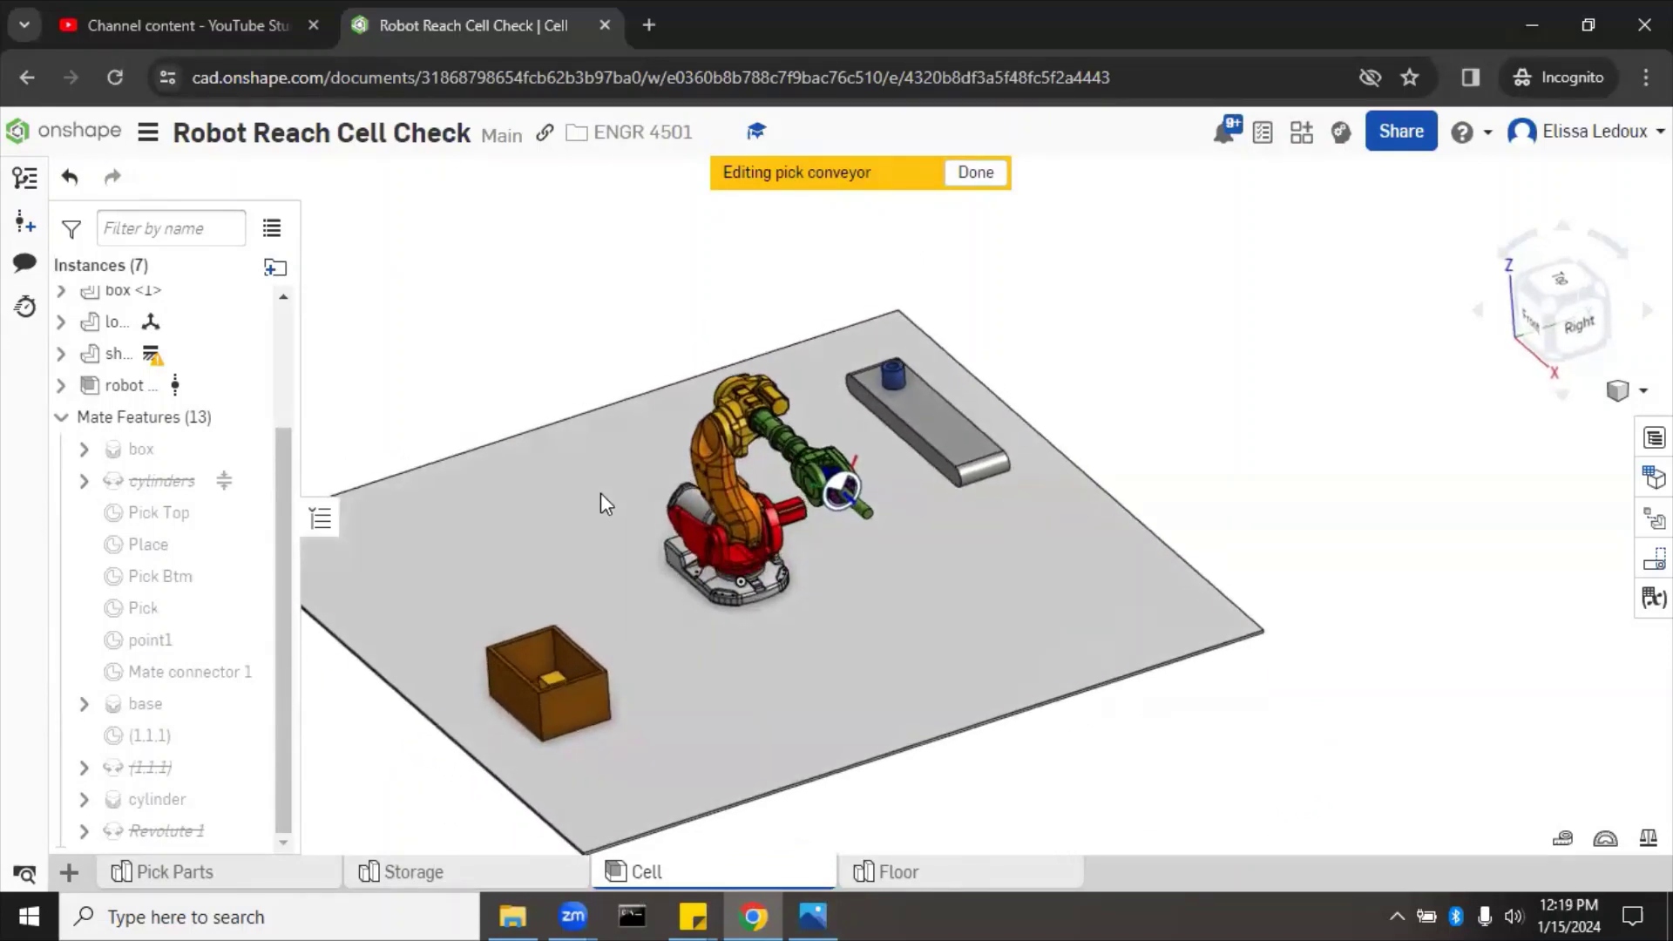
pyautogui.click(963, 177)
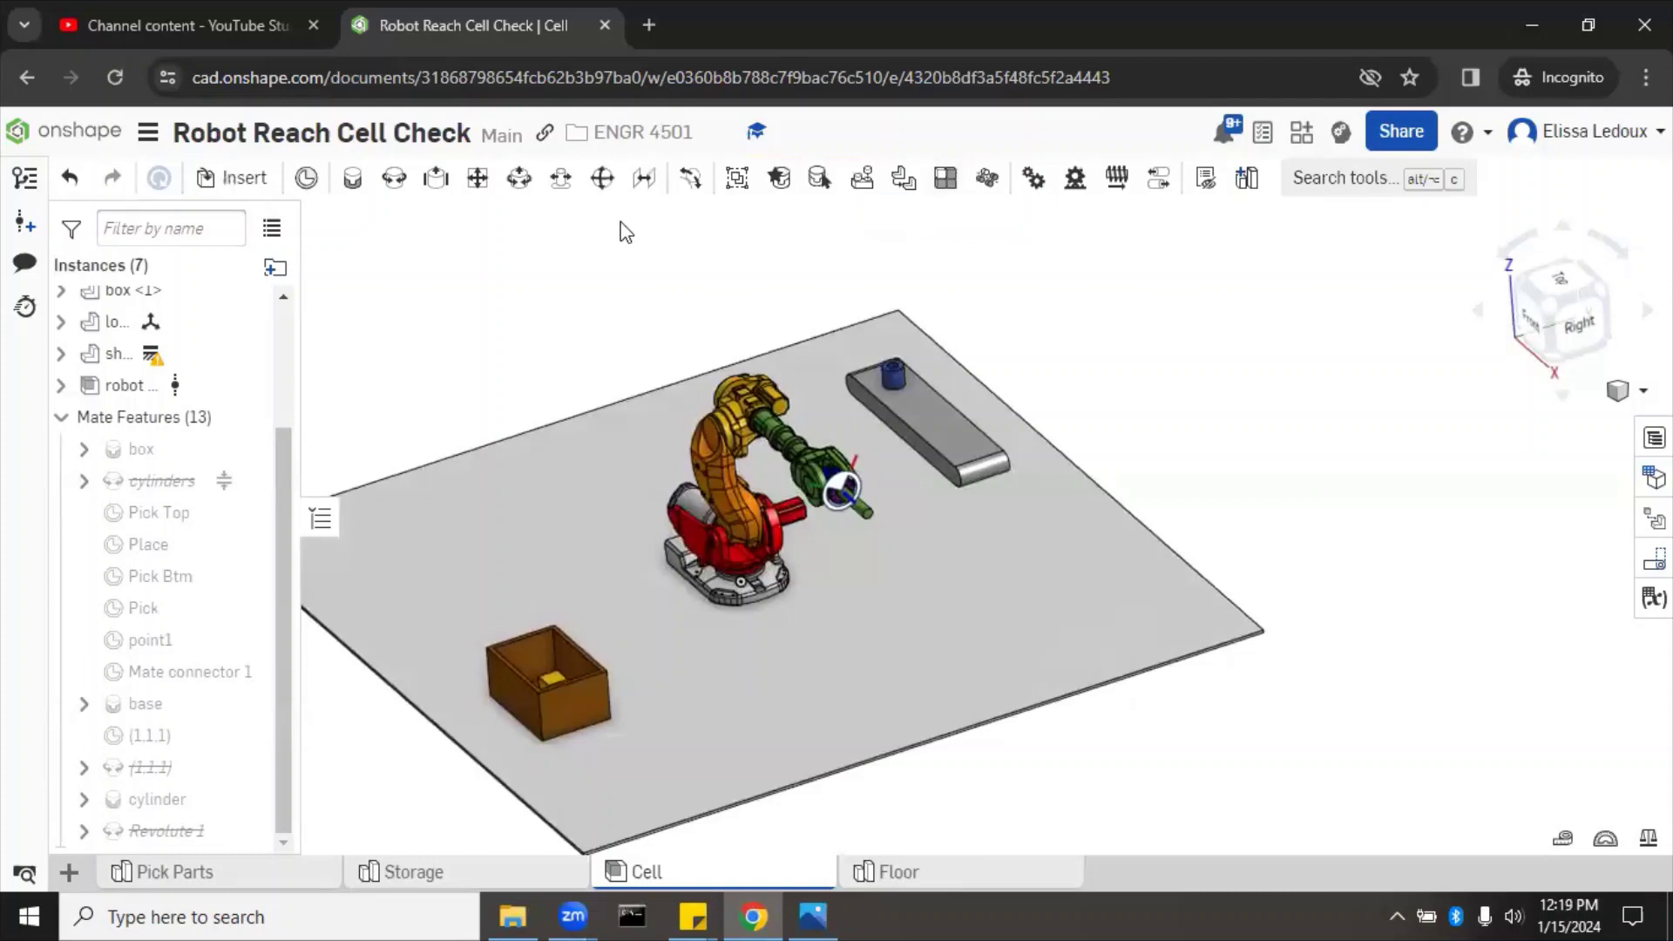
pyautogui.click(394, 178)
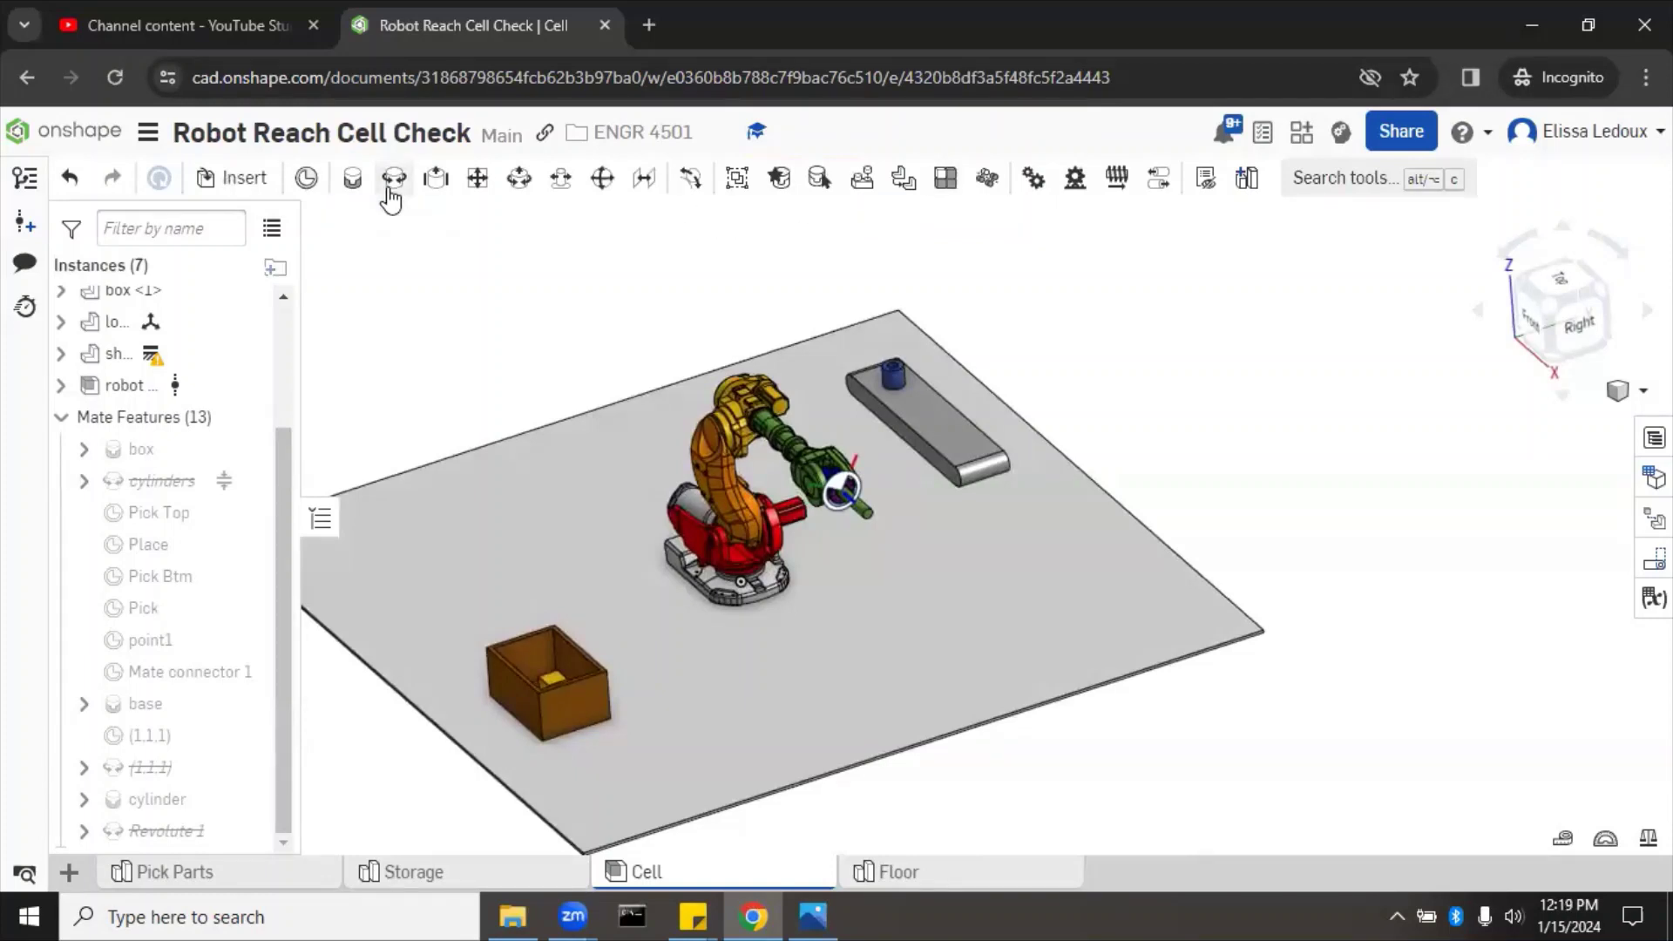
pyautogui.click(870, 521)
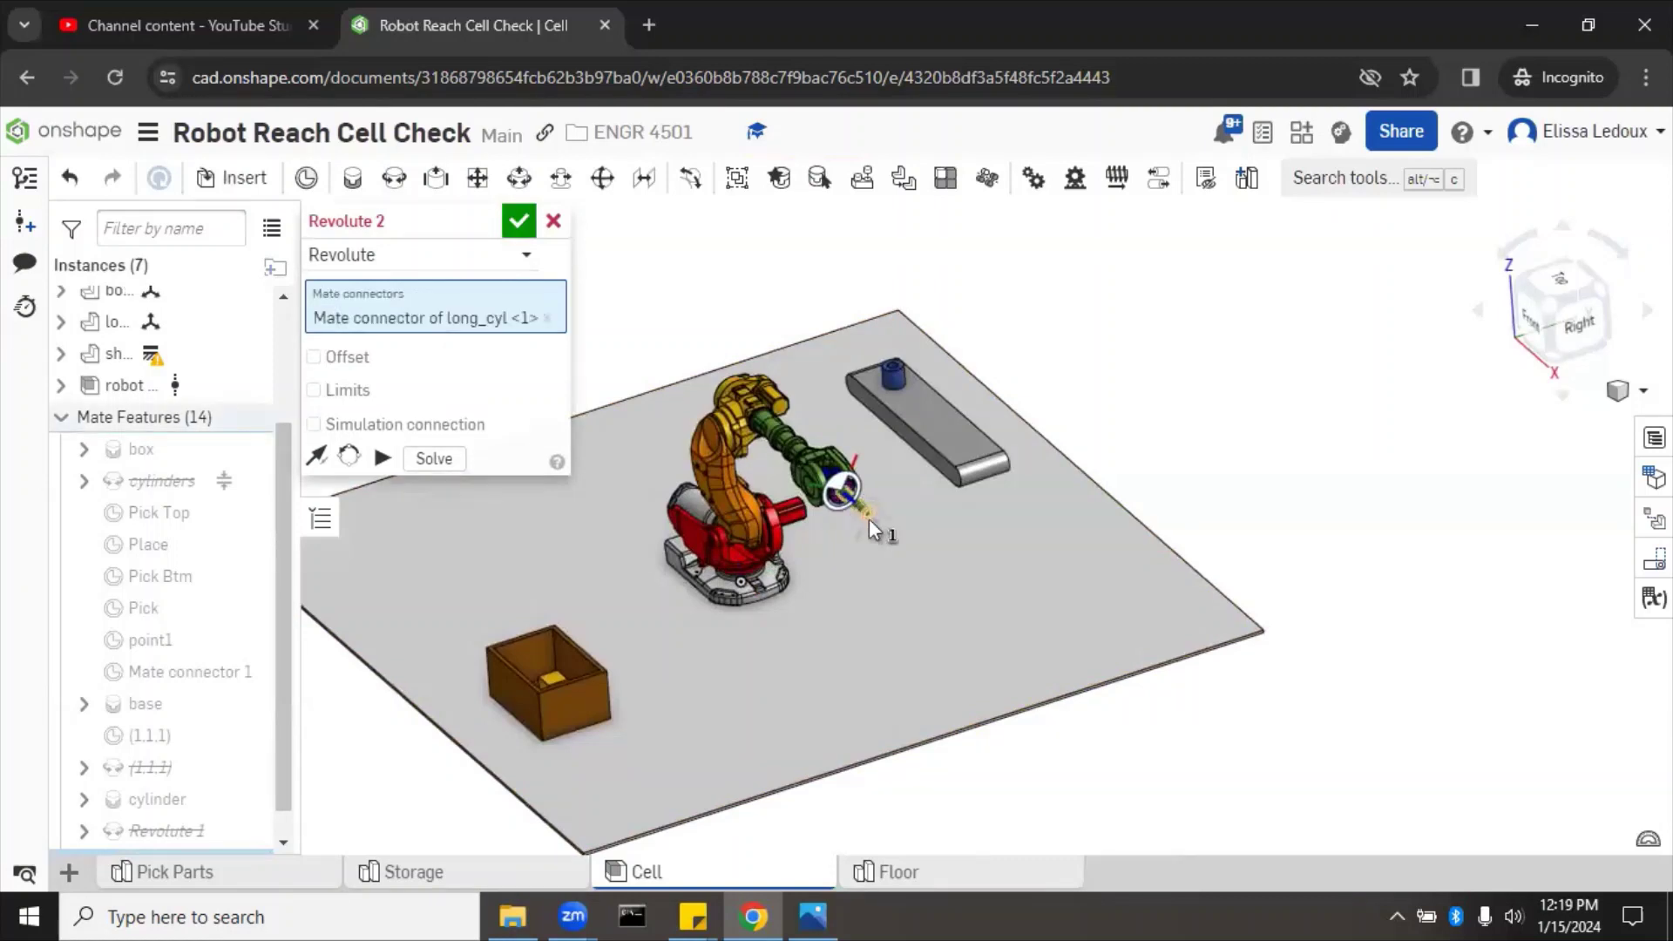
pyautogui.moveTo(535, 552); pyautogui.dragTo(752, 610, button='right')
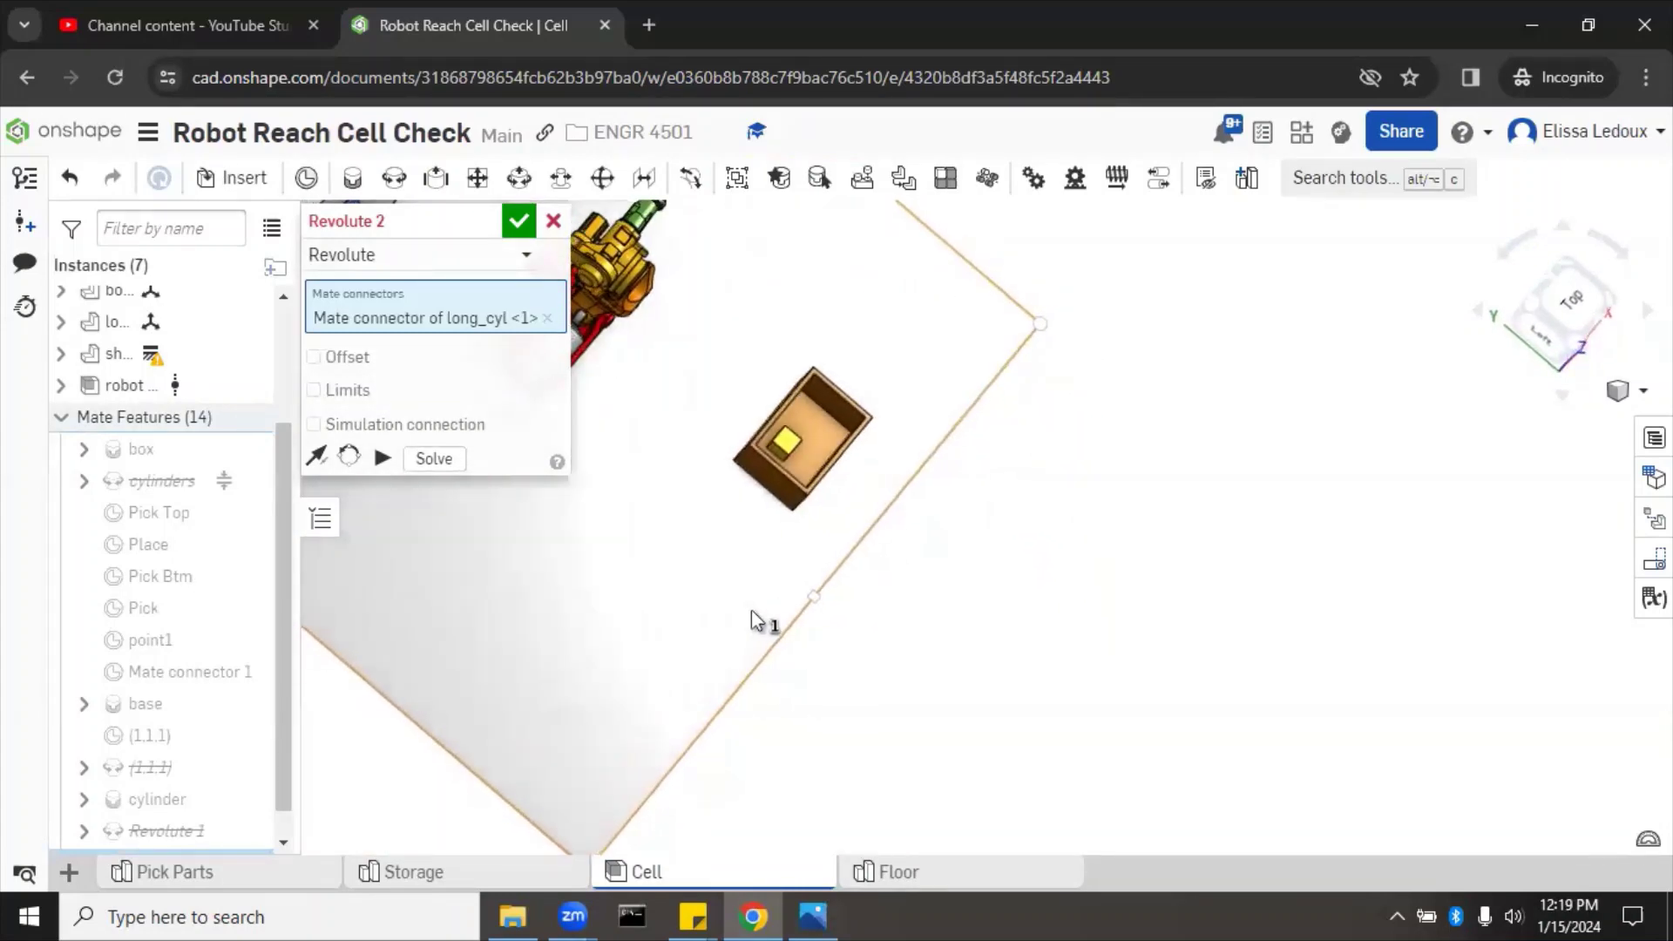
pyautogui.click(837, 432)
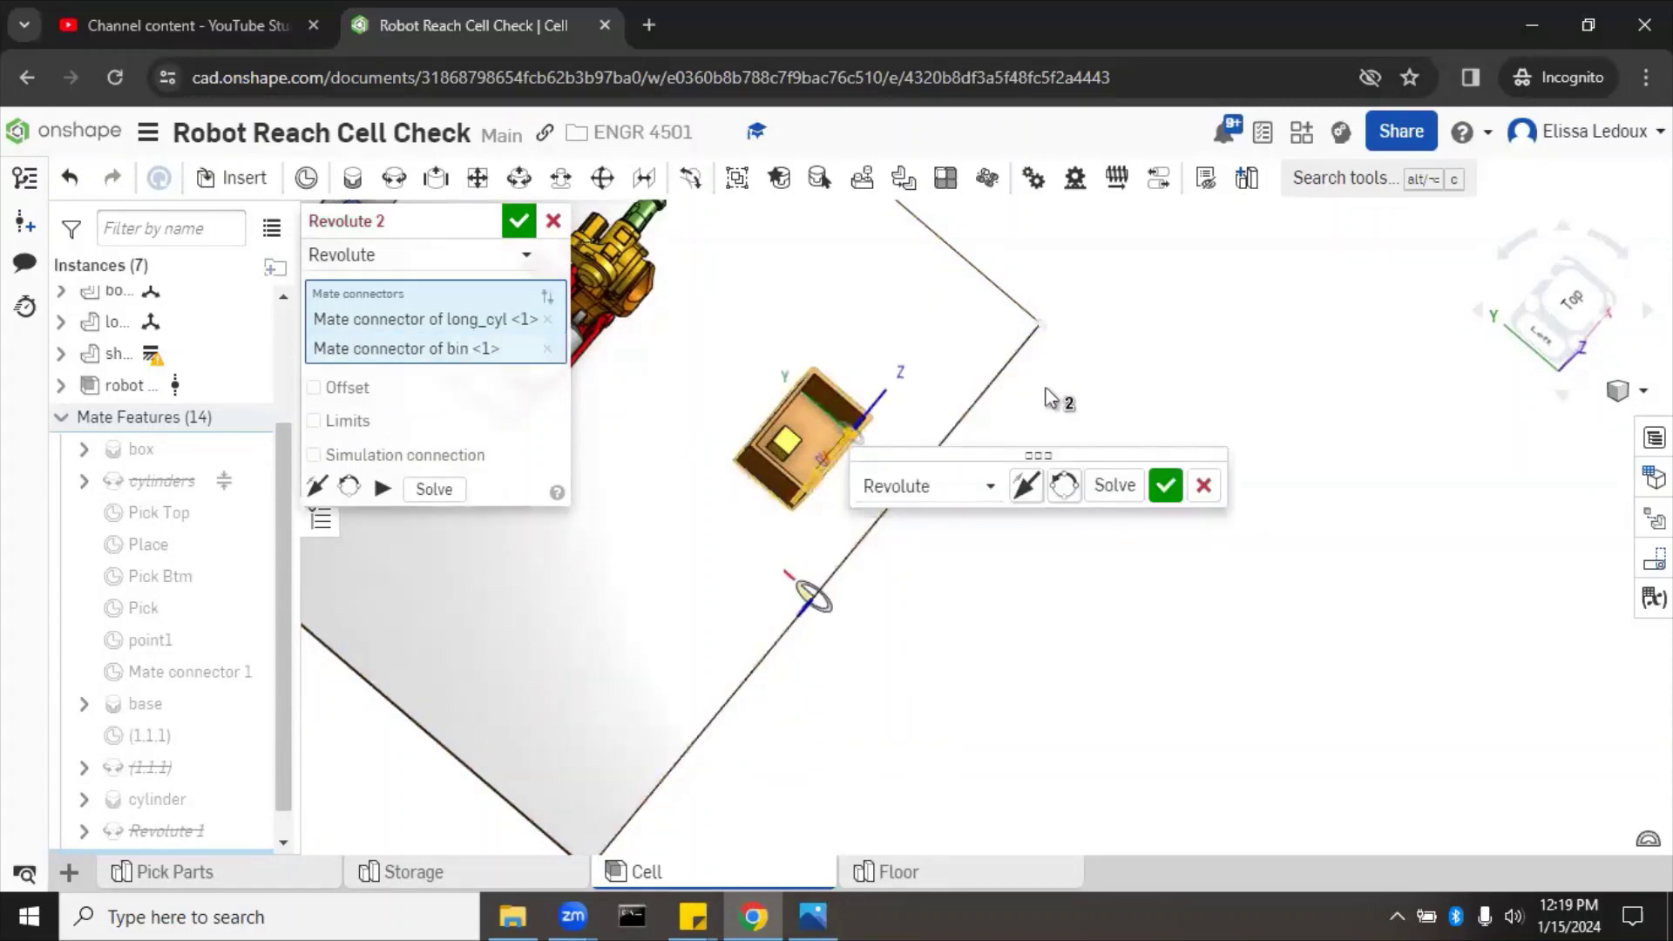
pyautogui.moveTo(1020, 353); pyautogui.dragTo(984, 336, button='right')
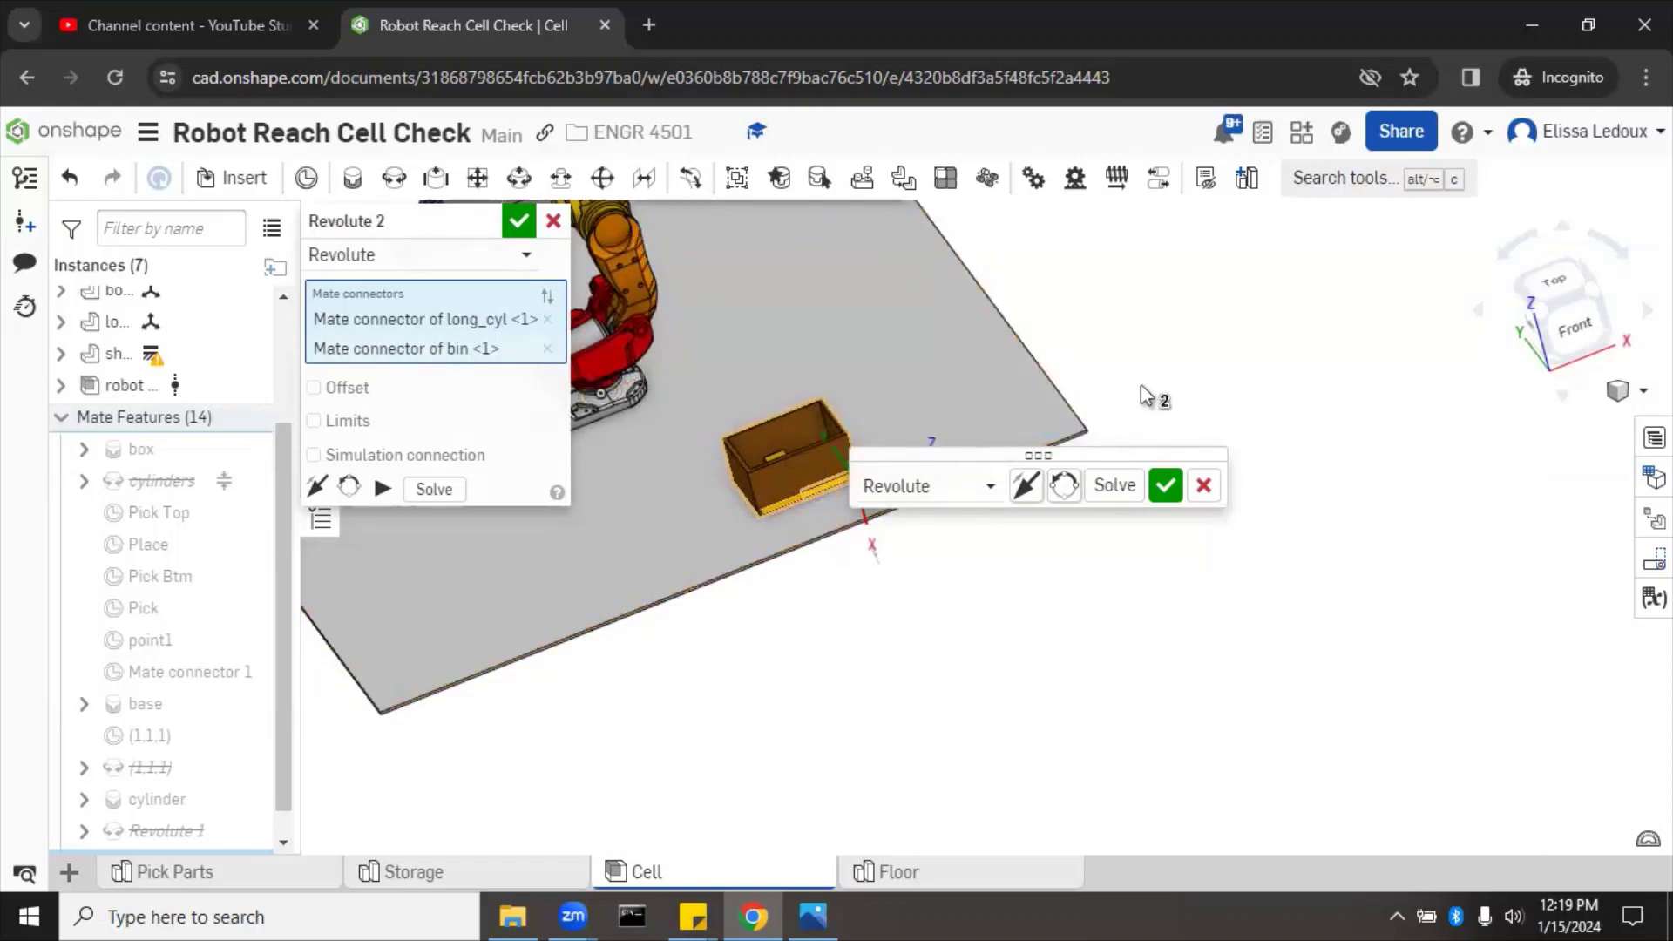
pyautogui.moveTo(998, 625); pyautogui.dragTo(1000, 589, button='right')
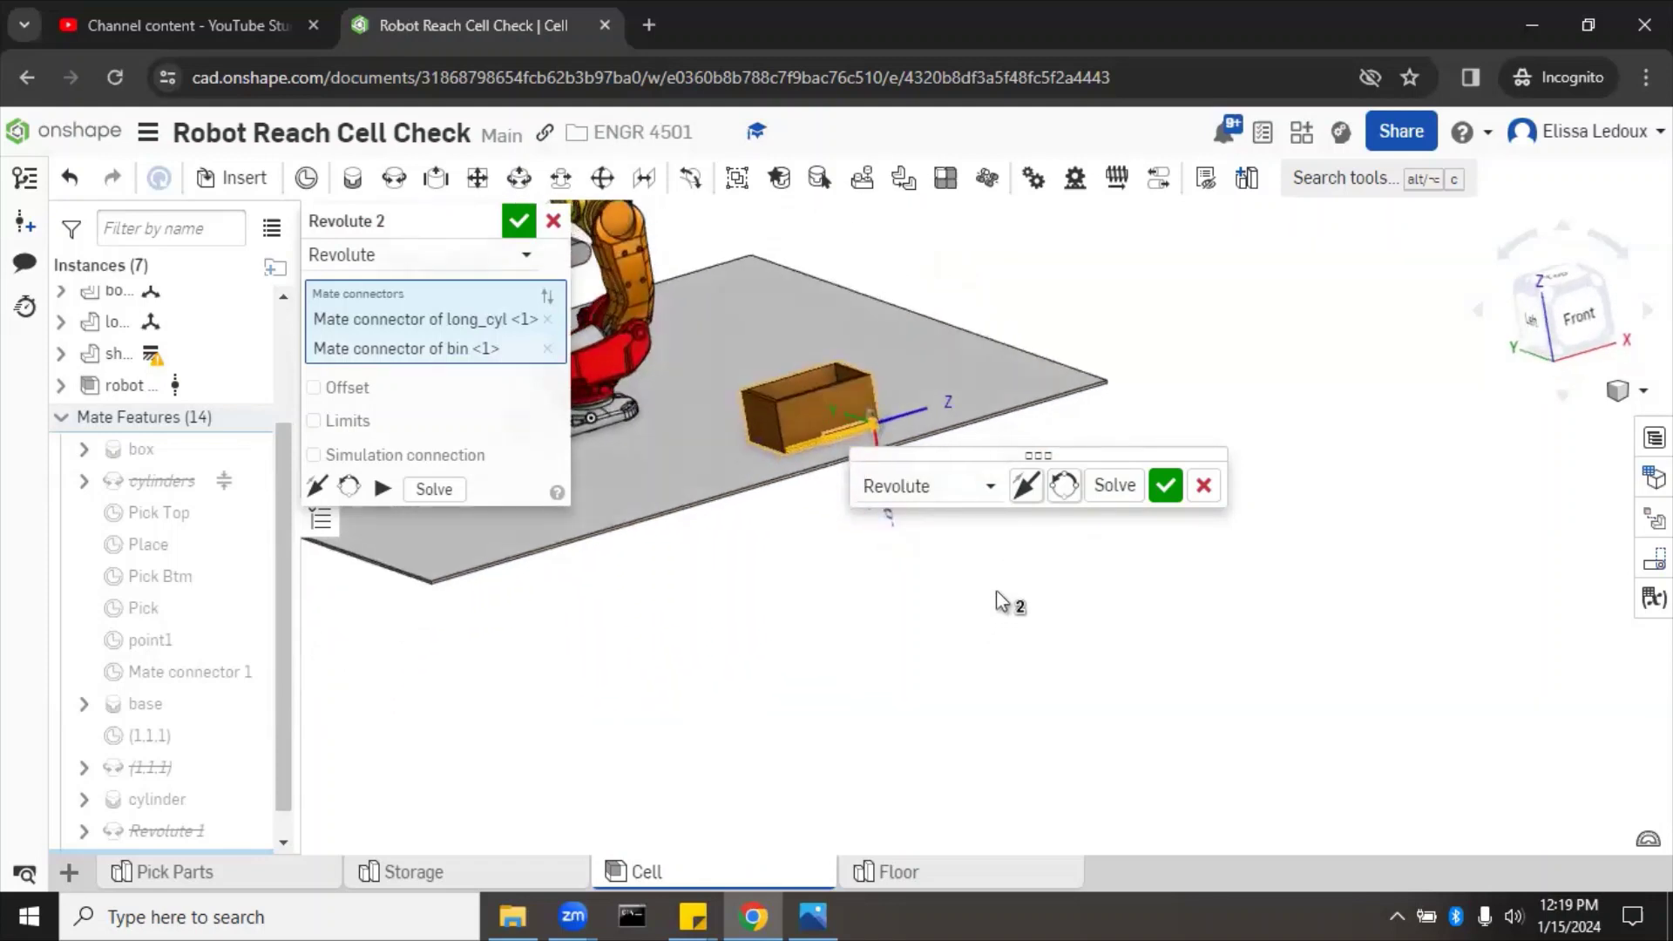
pyautogui.click(1063, 488)
pyautogui.click(1063, 488)
pyautogui.click(1063, 488)
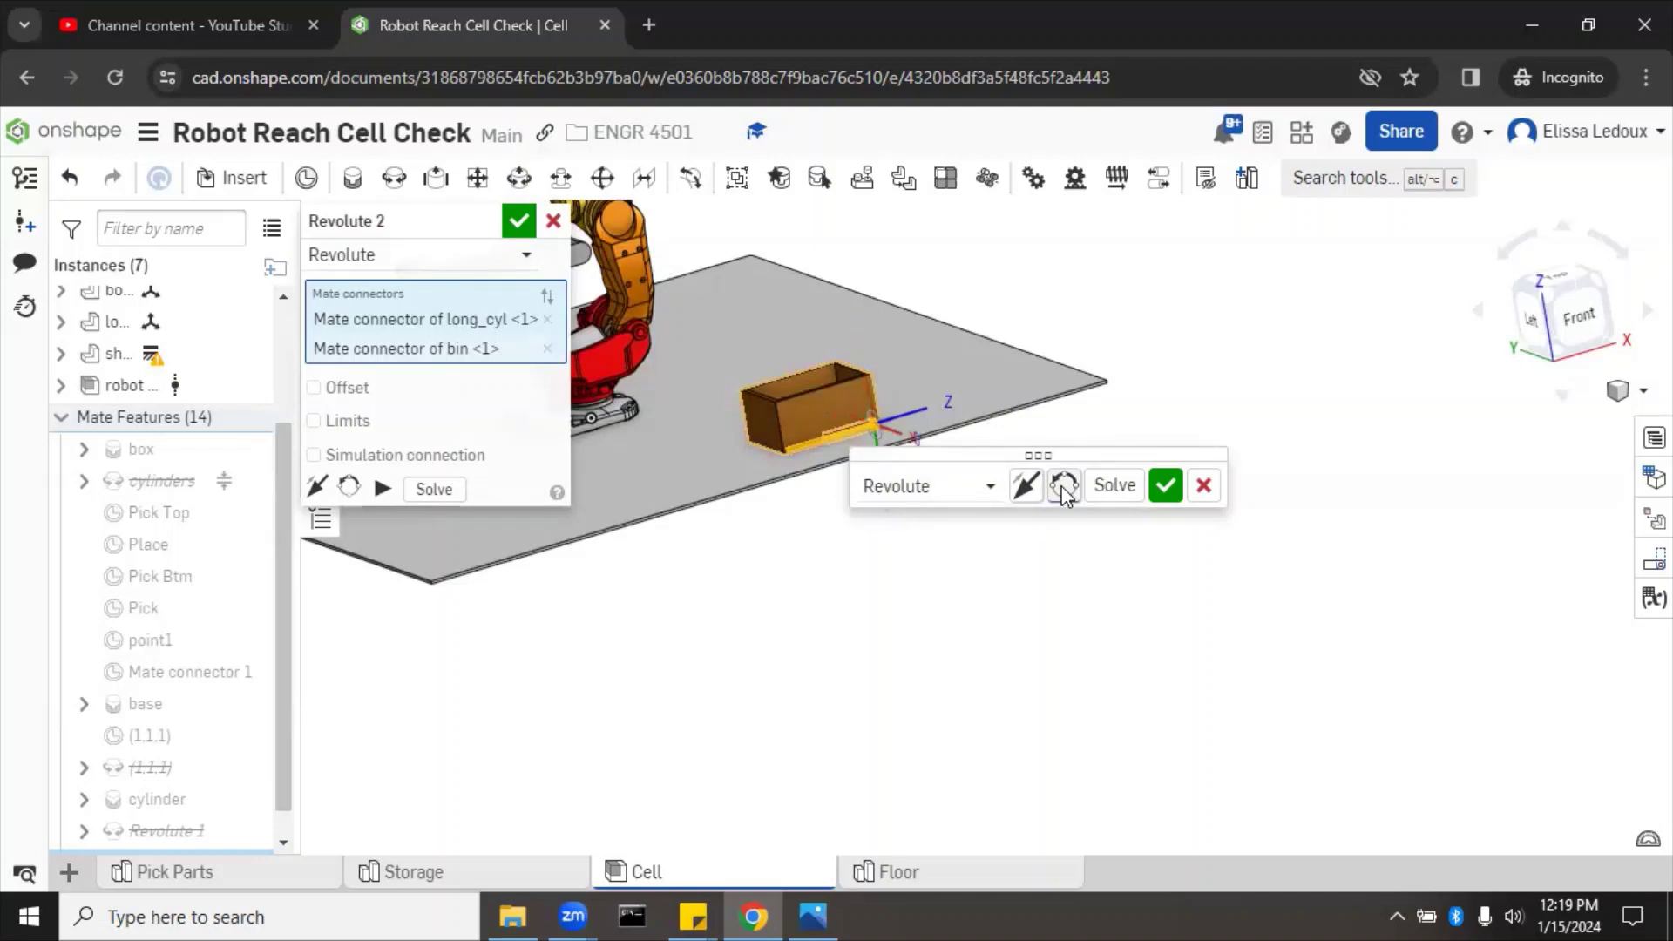
pyautogui.click(1204, 486)
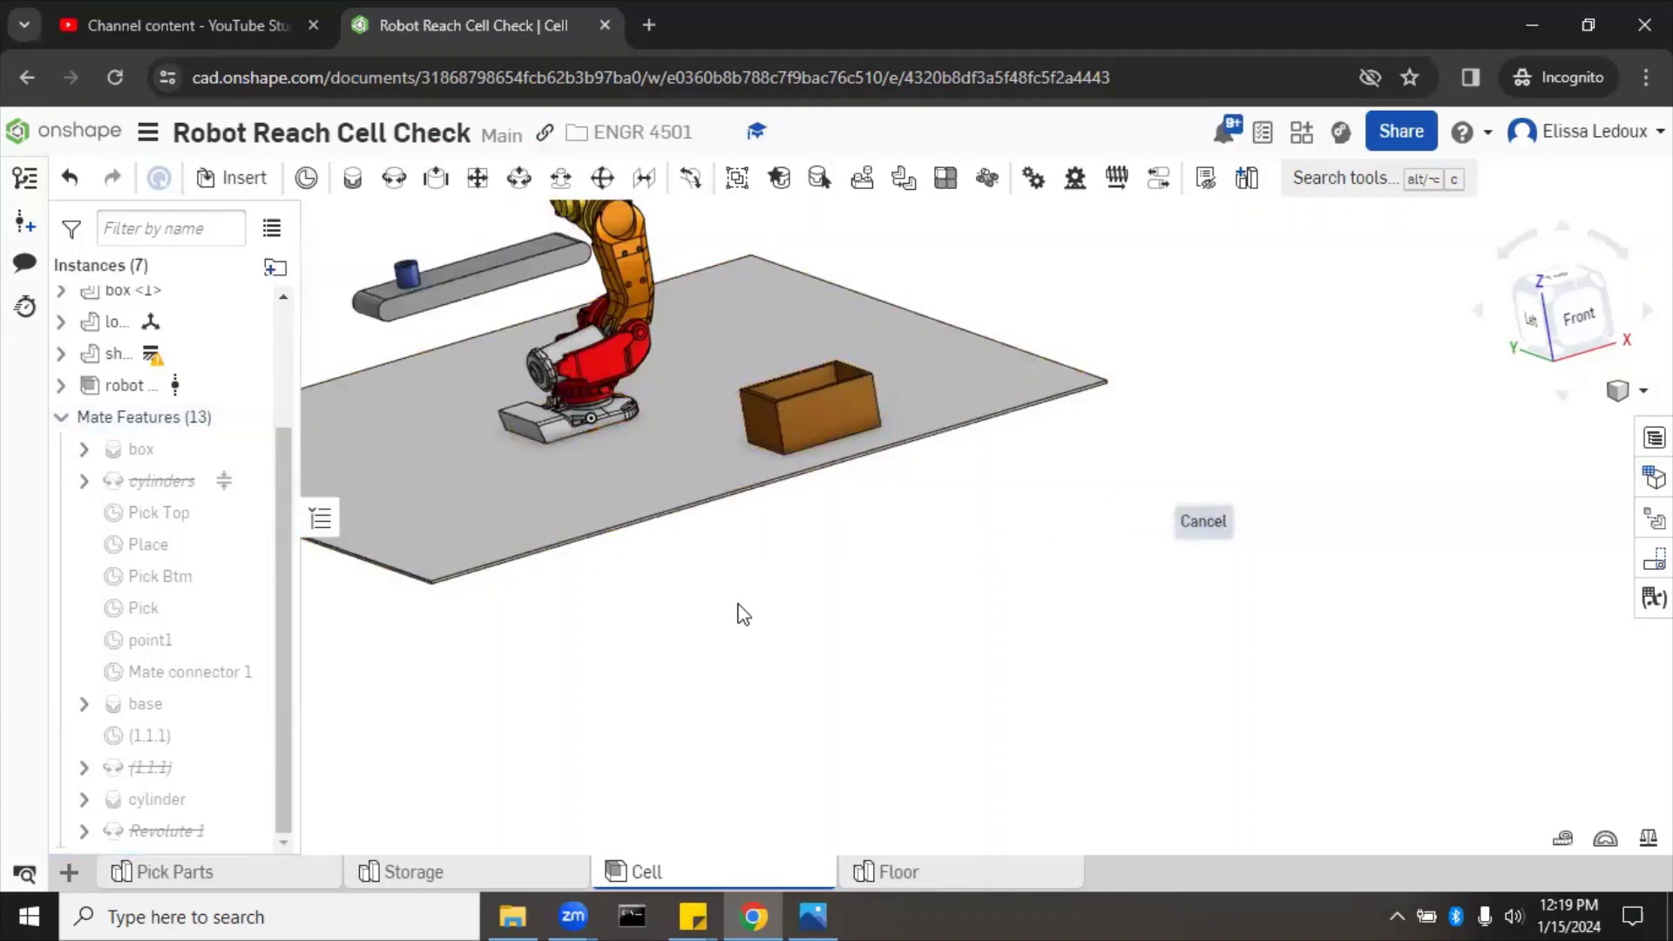
# Add a Revolute mate between the long cylinder's free end and a corner of the bin's floor, with the primary axis flipped
pyautogui.moveTo(740, 612); pyautogui.dragTo(740, 674, button='right')
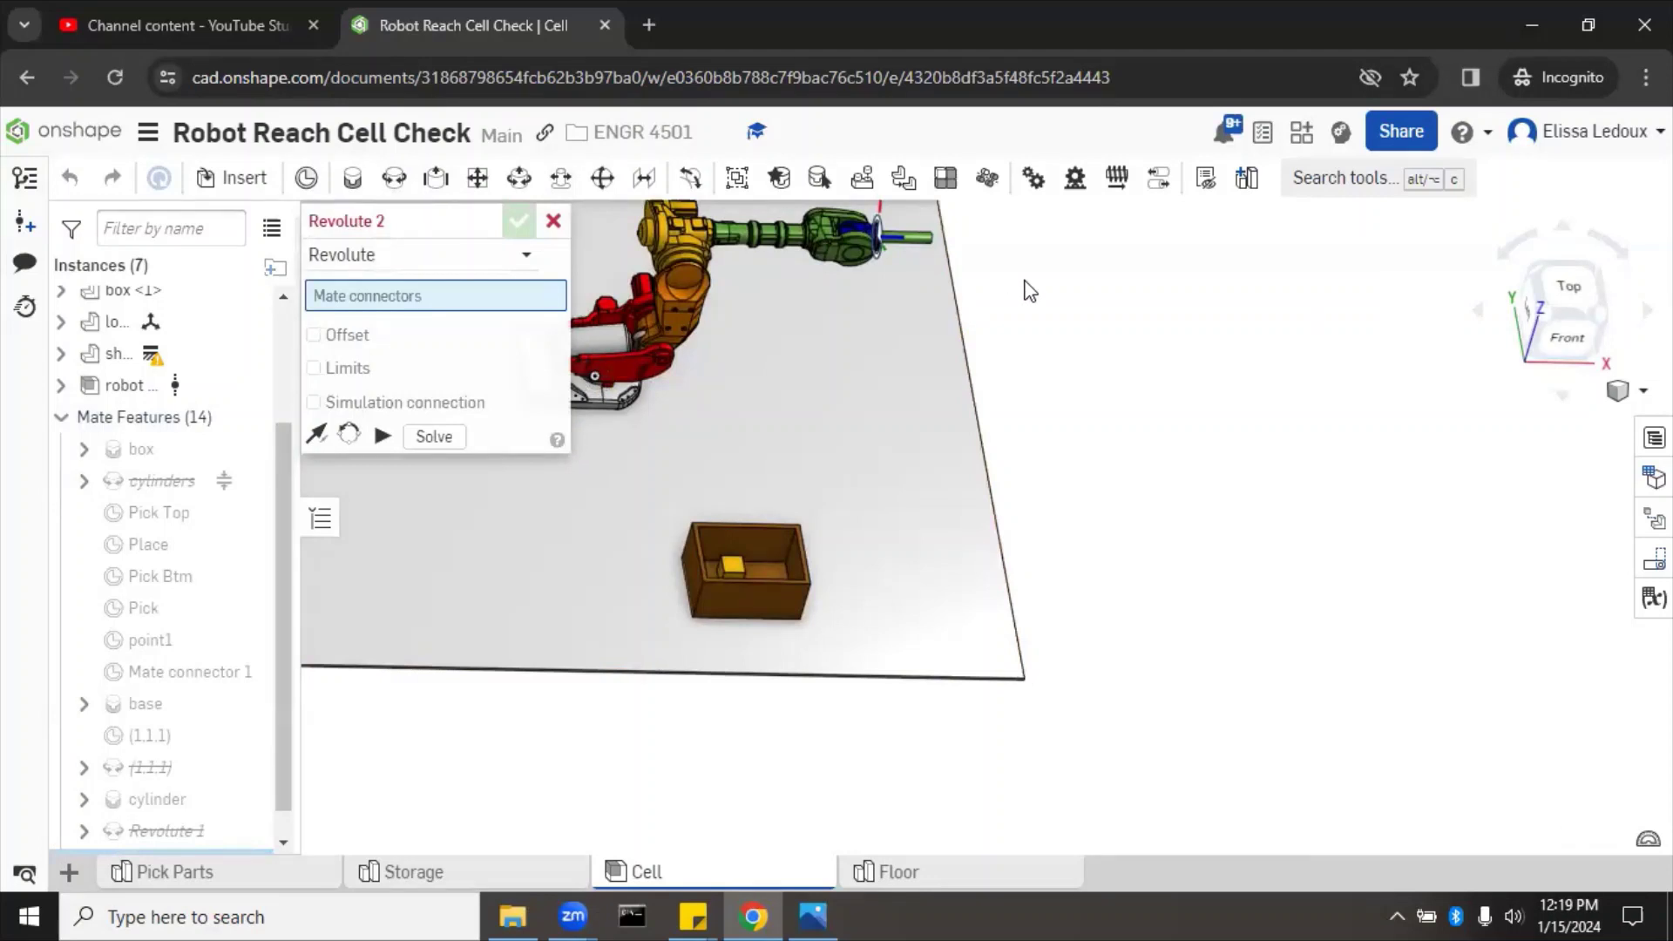
pyautogui.moveTo(1027, 288); pyautogui.dragTo(908, 319, button='right')
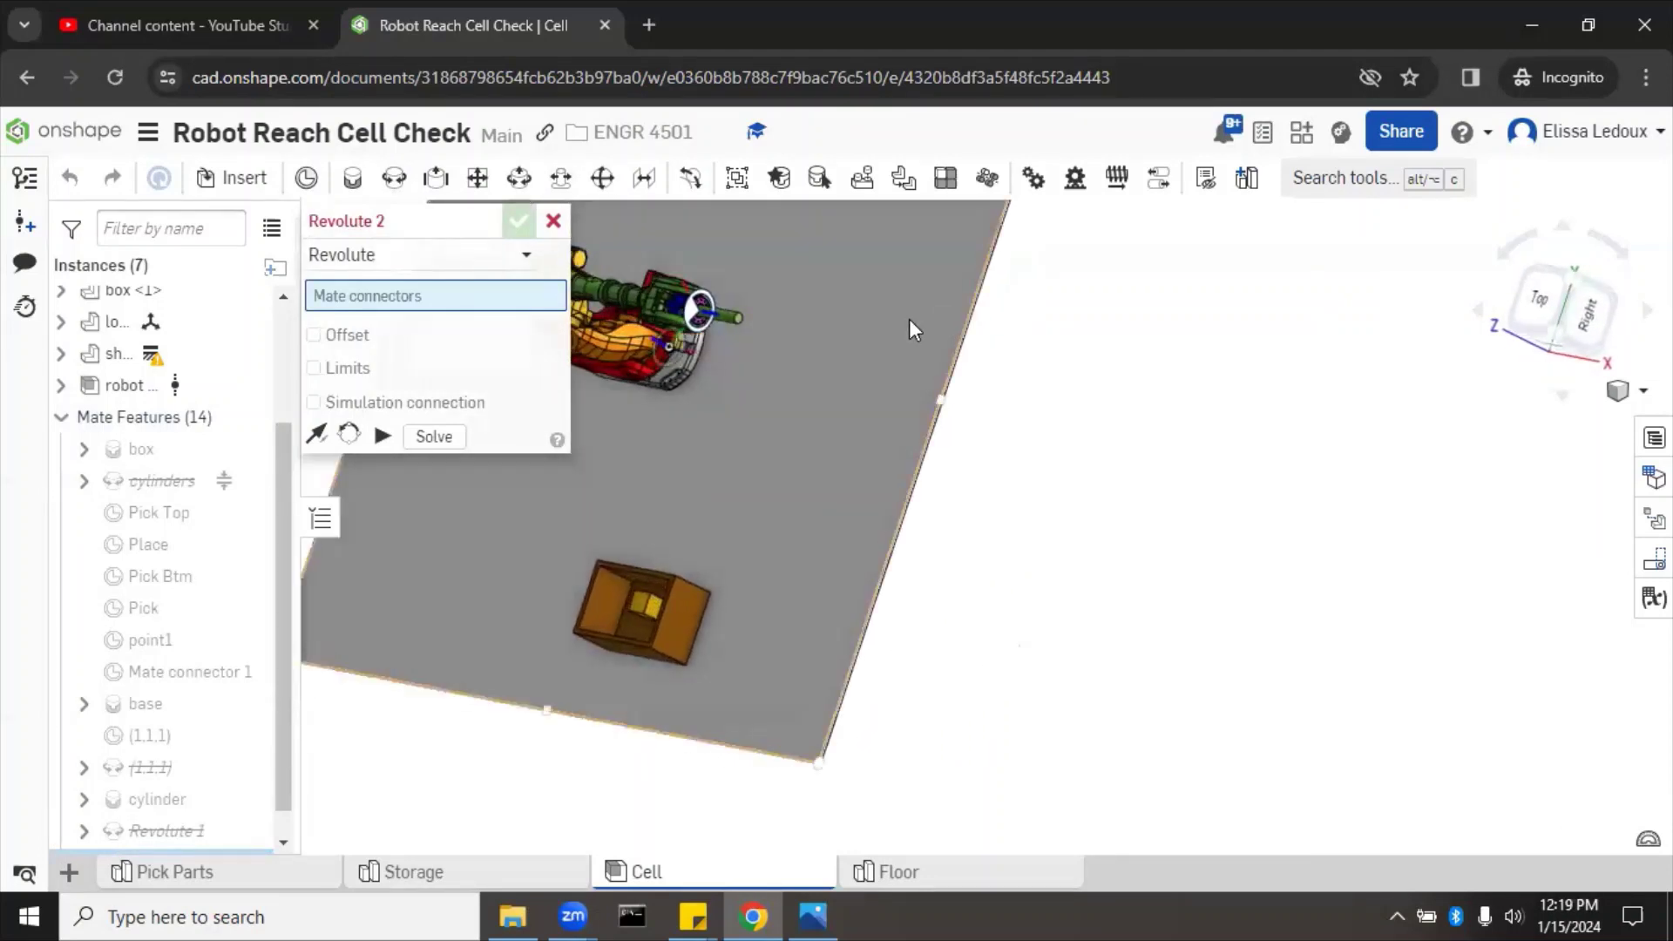
pyautogui.click(736, 319)
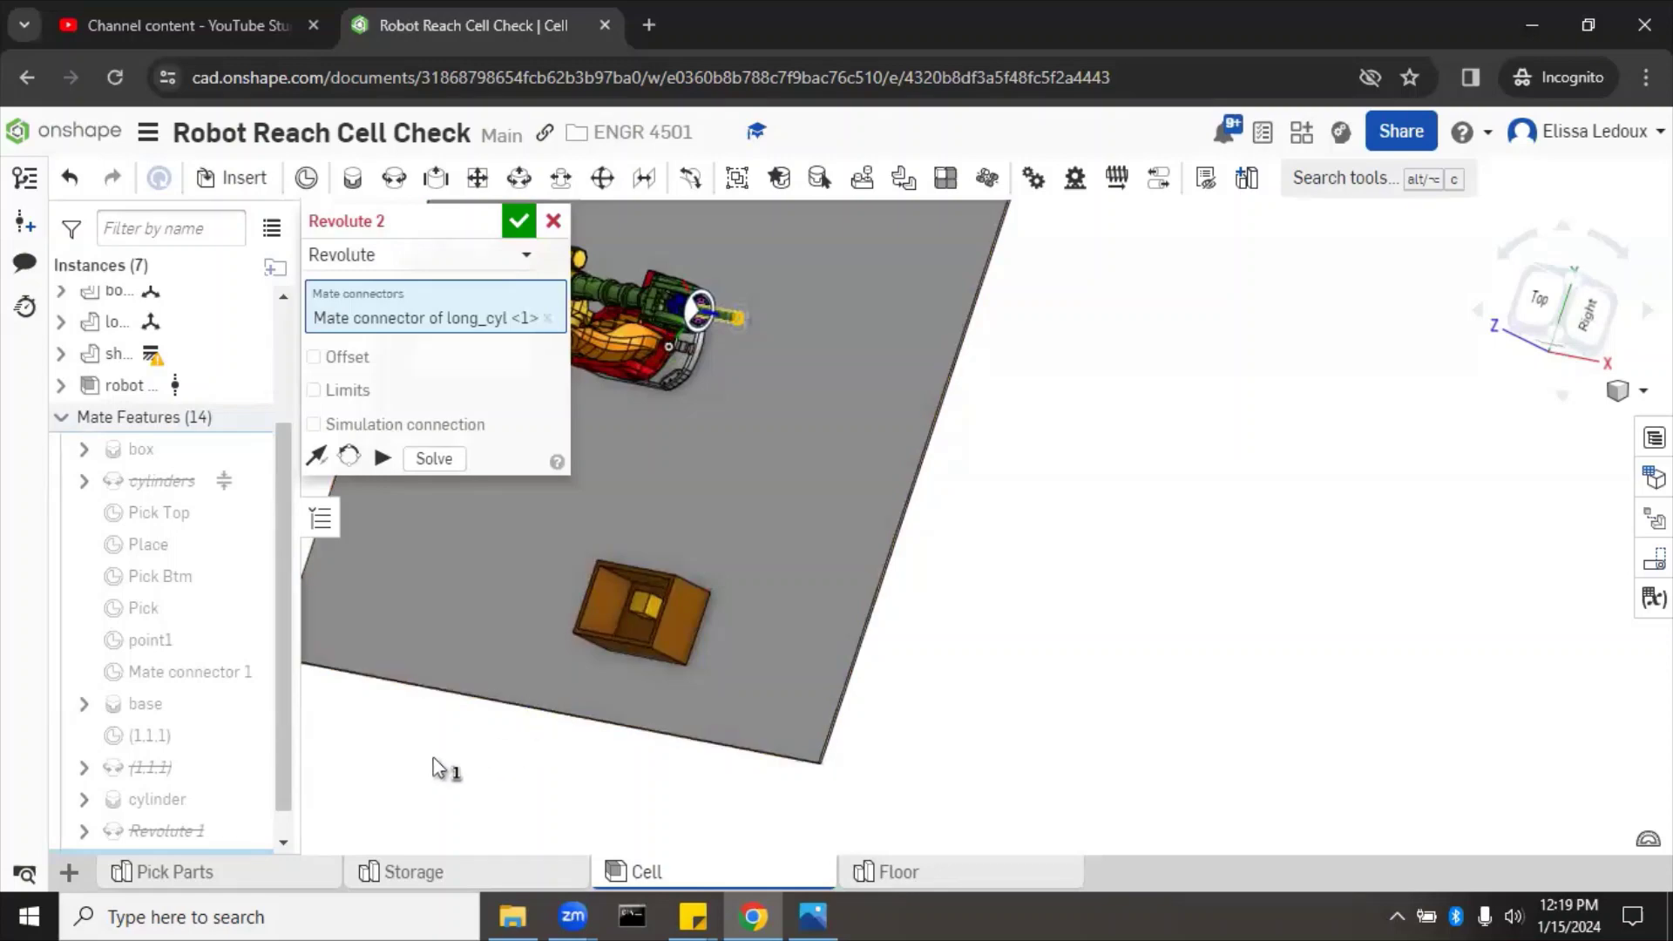
pyautogui.moveTo(432, 756); pyautogui.dragTo(542, 769, button='right')
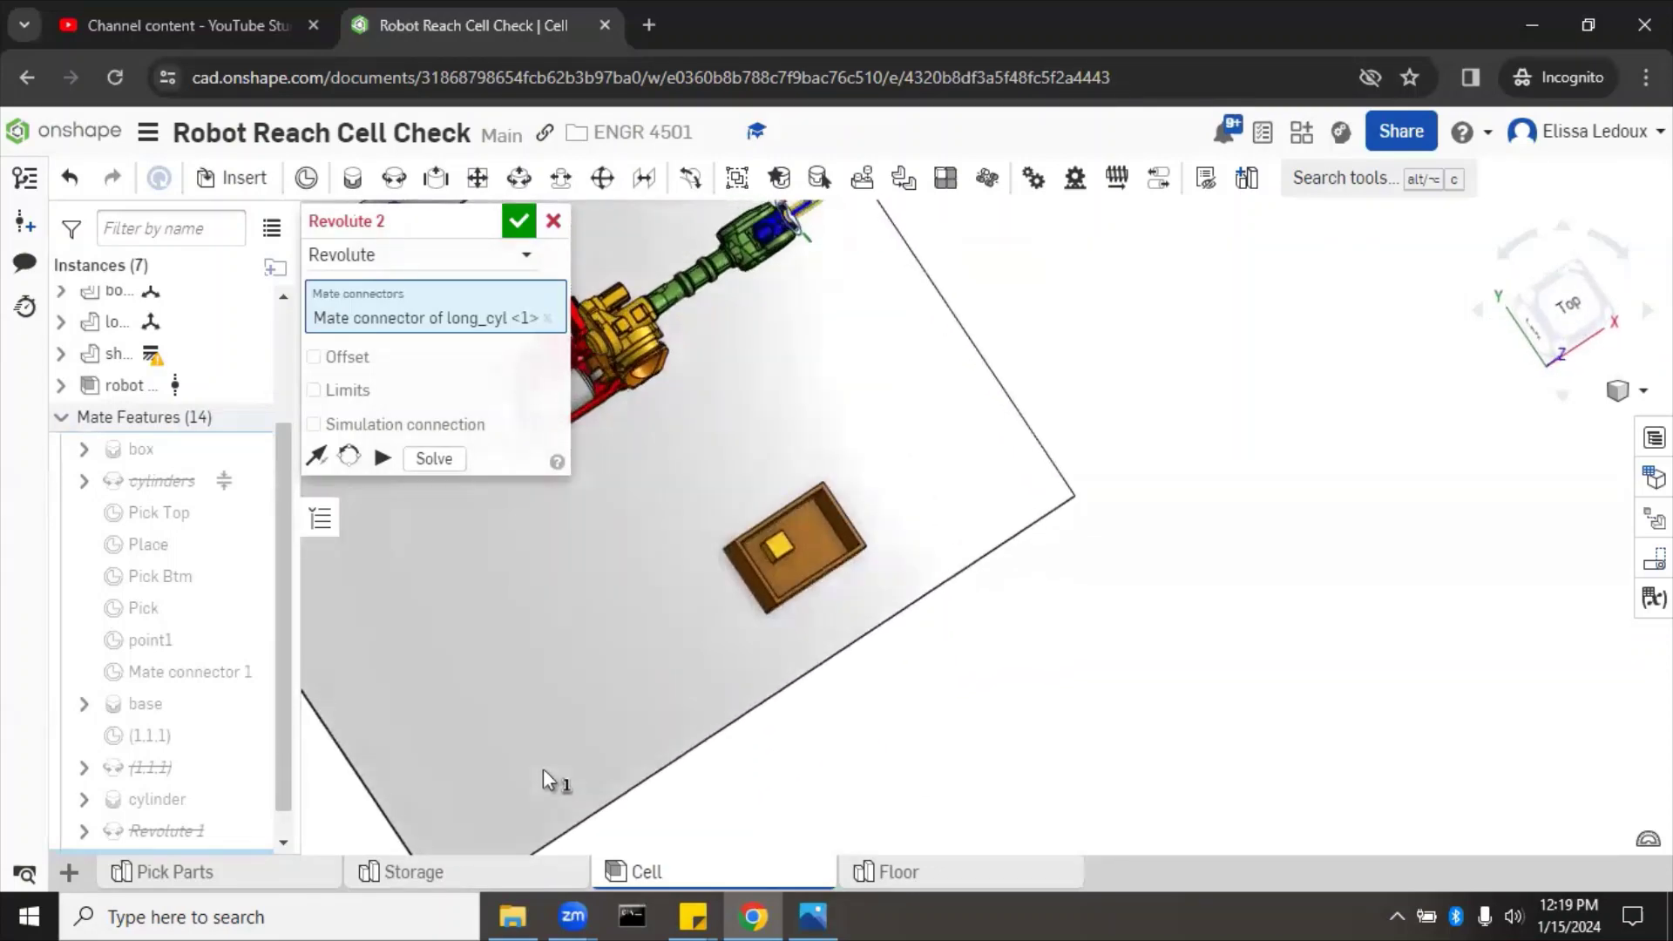
pyautogui.click(828, 547)
pyautogui.moveTo(1083, 776); pyautogui.dragTo(1053, 676, button='right')
pyautogui.hotkey('shift', '1')
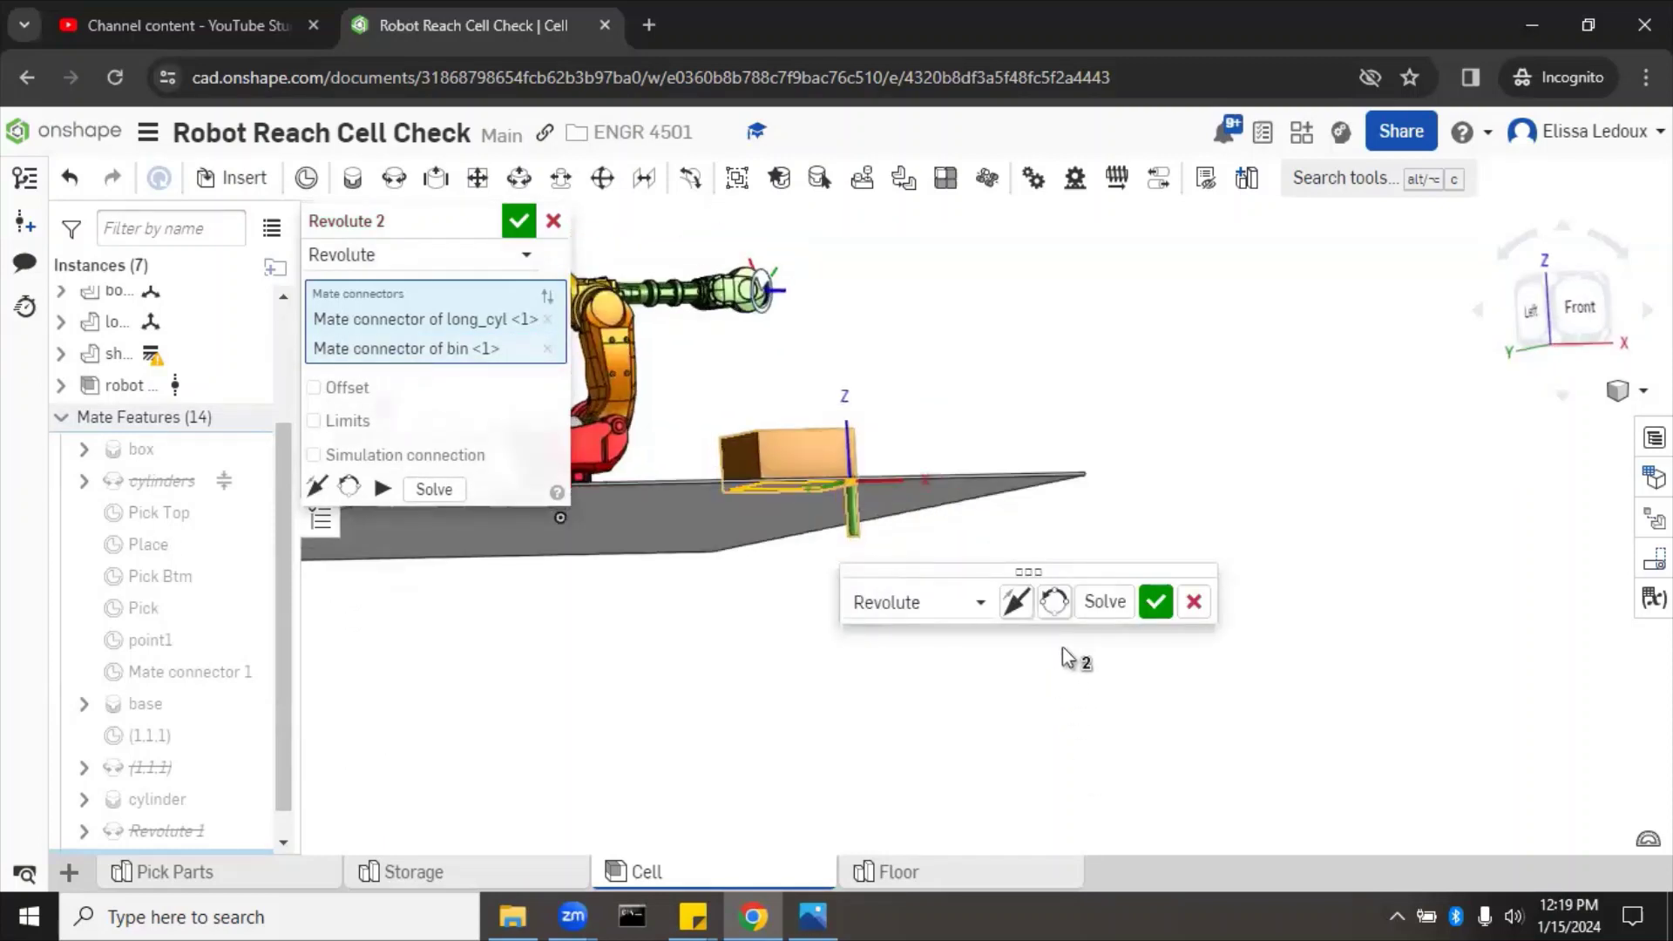
pyautogui.click(1016, 602)
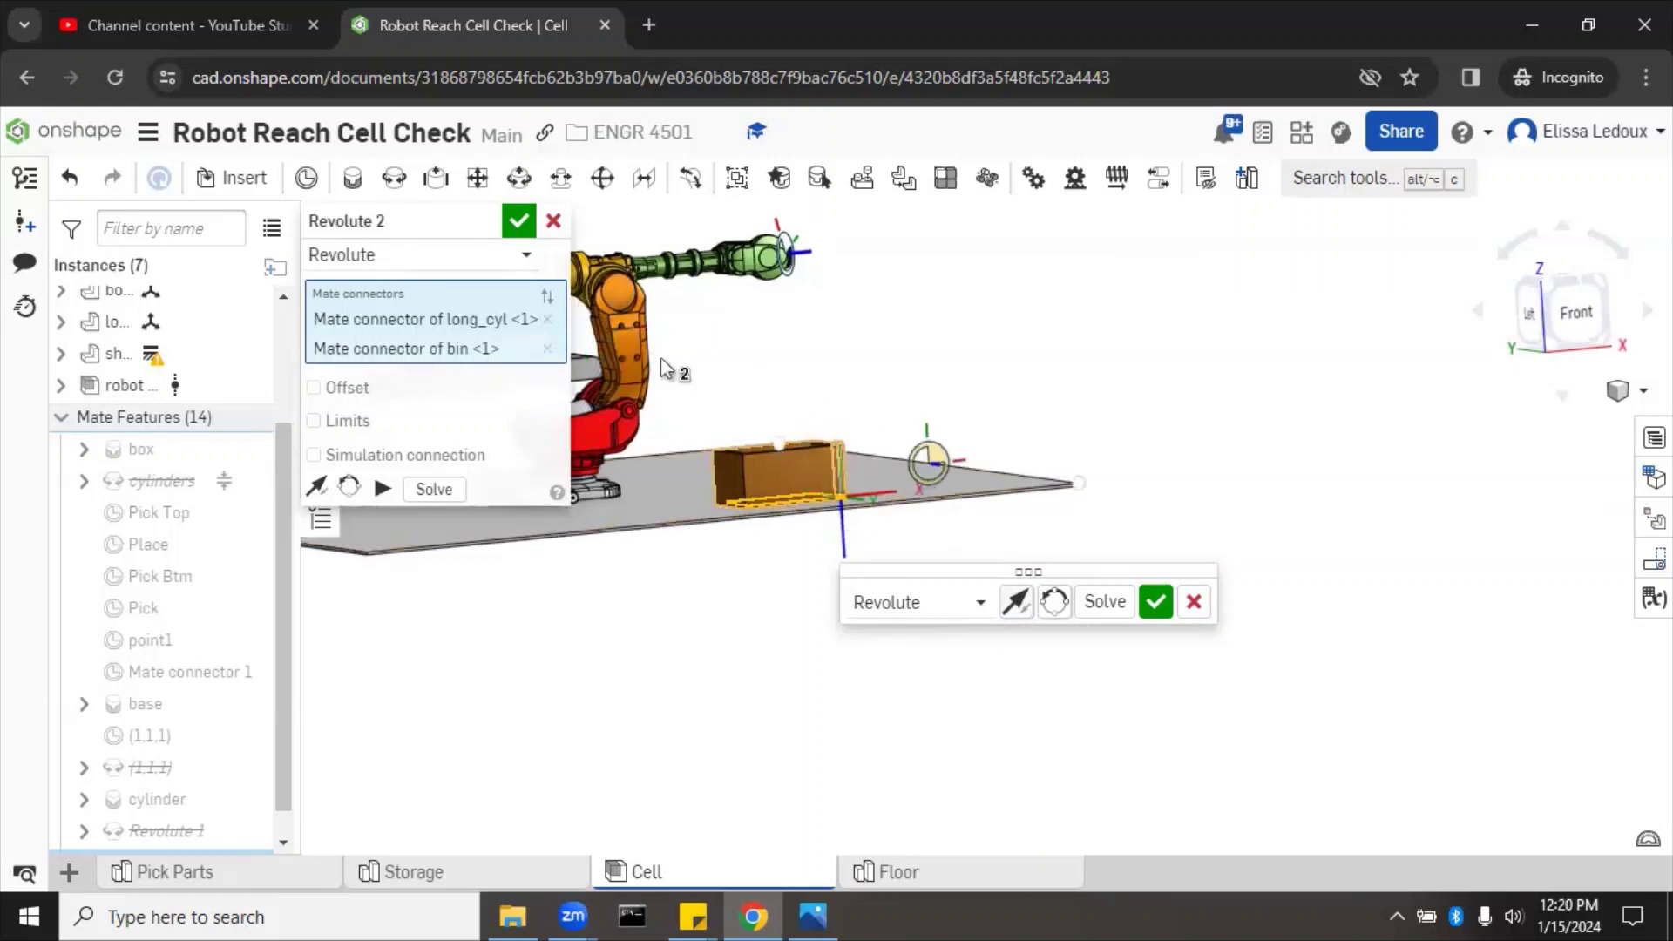
pyautogui.click(520, 223)
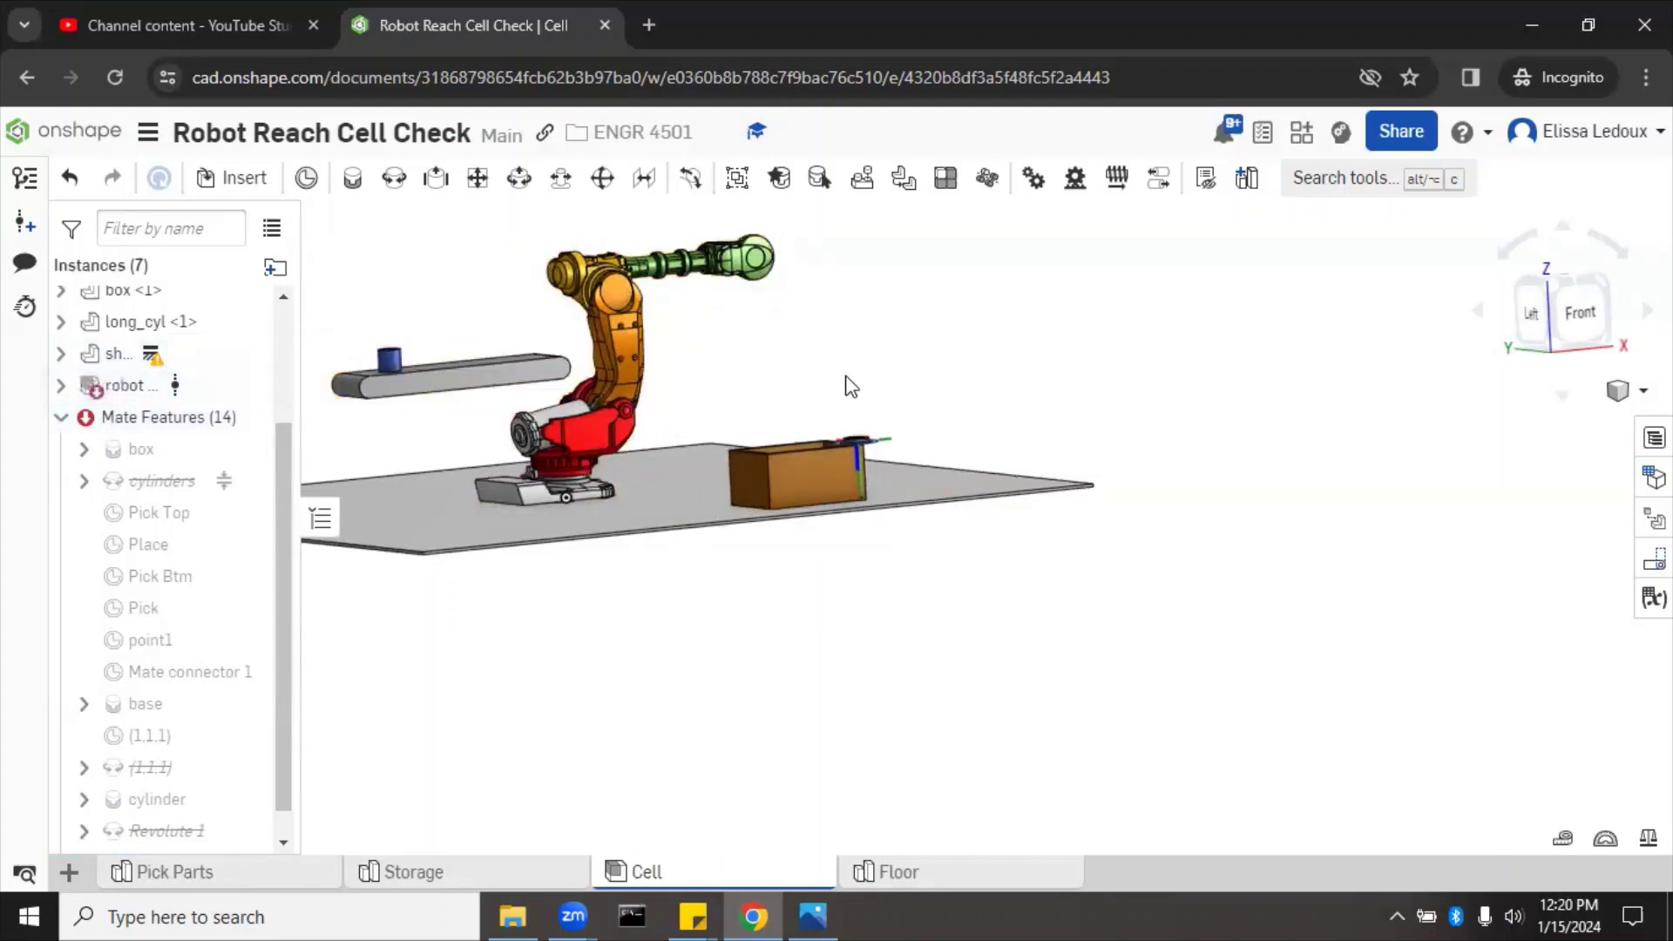
# Examine the robot's pose relative to the bin and check the status of the new bin mate
pyautogui.moveTo(844, 385); pyautogui.dragTo(798, 271, button='right')
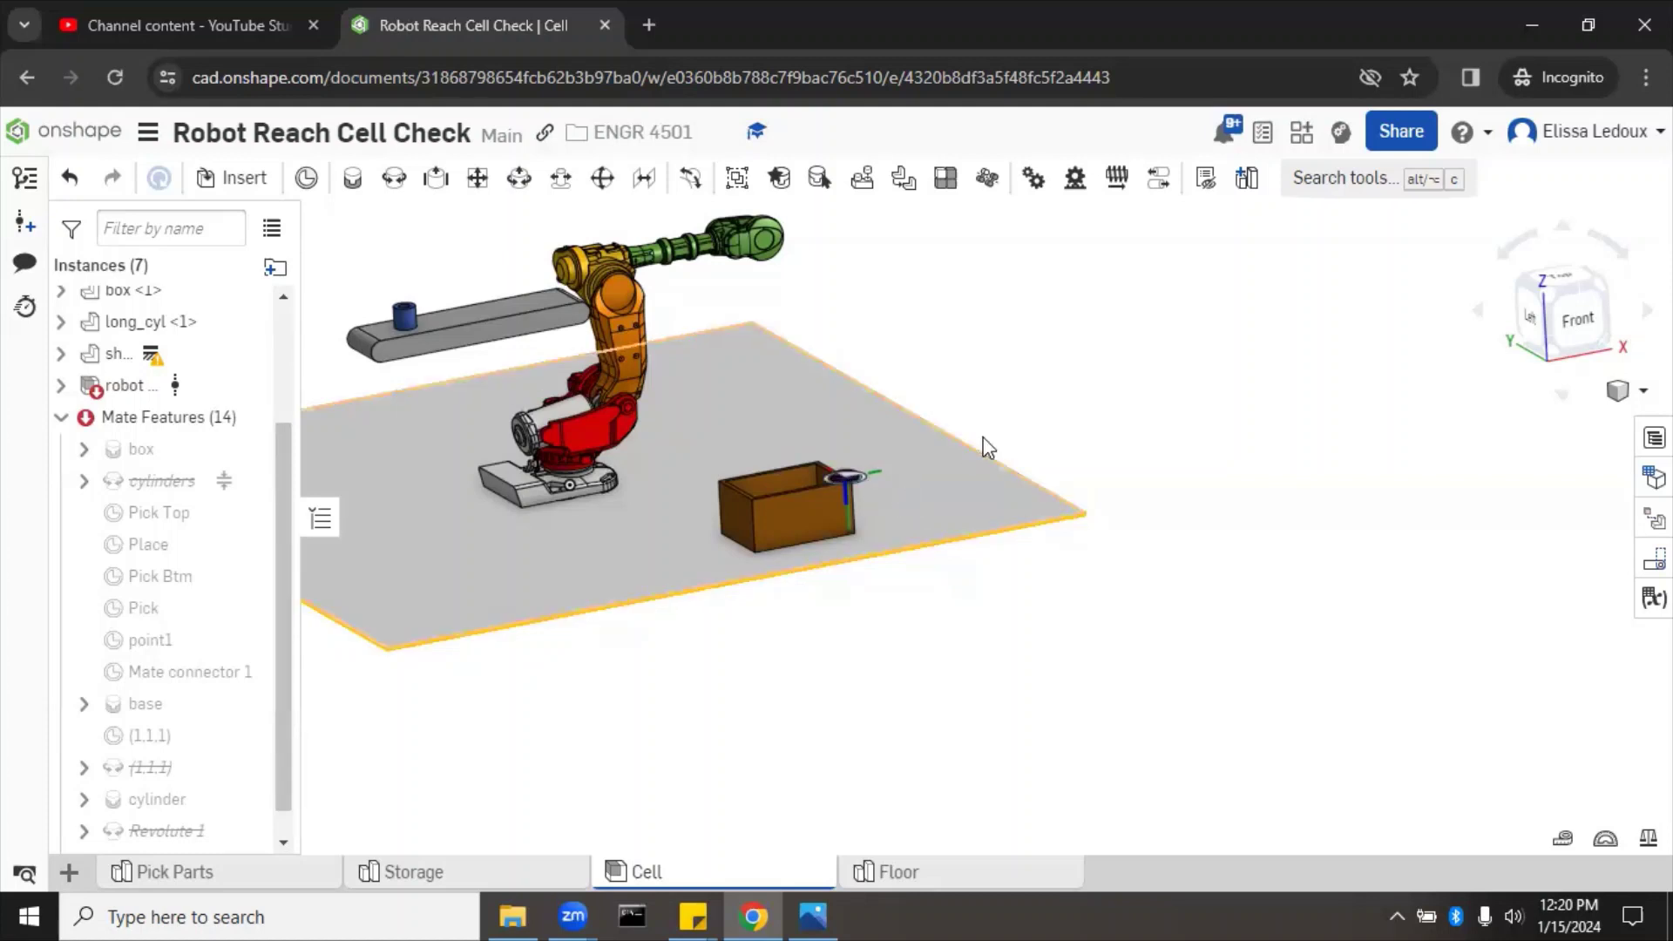
pyautogui.moveTo(1006, 403); pyautogui.dragTo(930, 415, button='right')
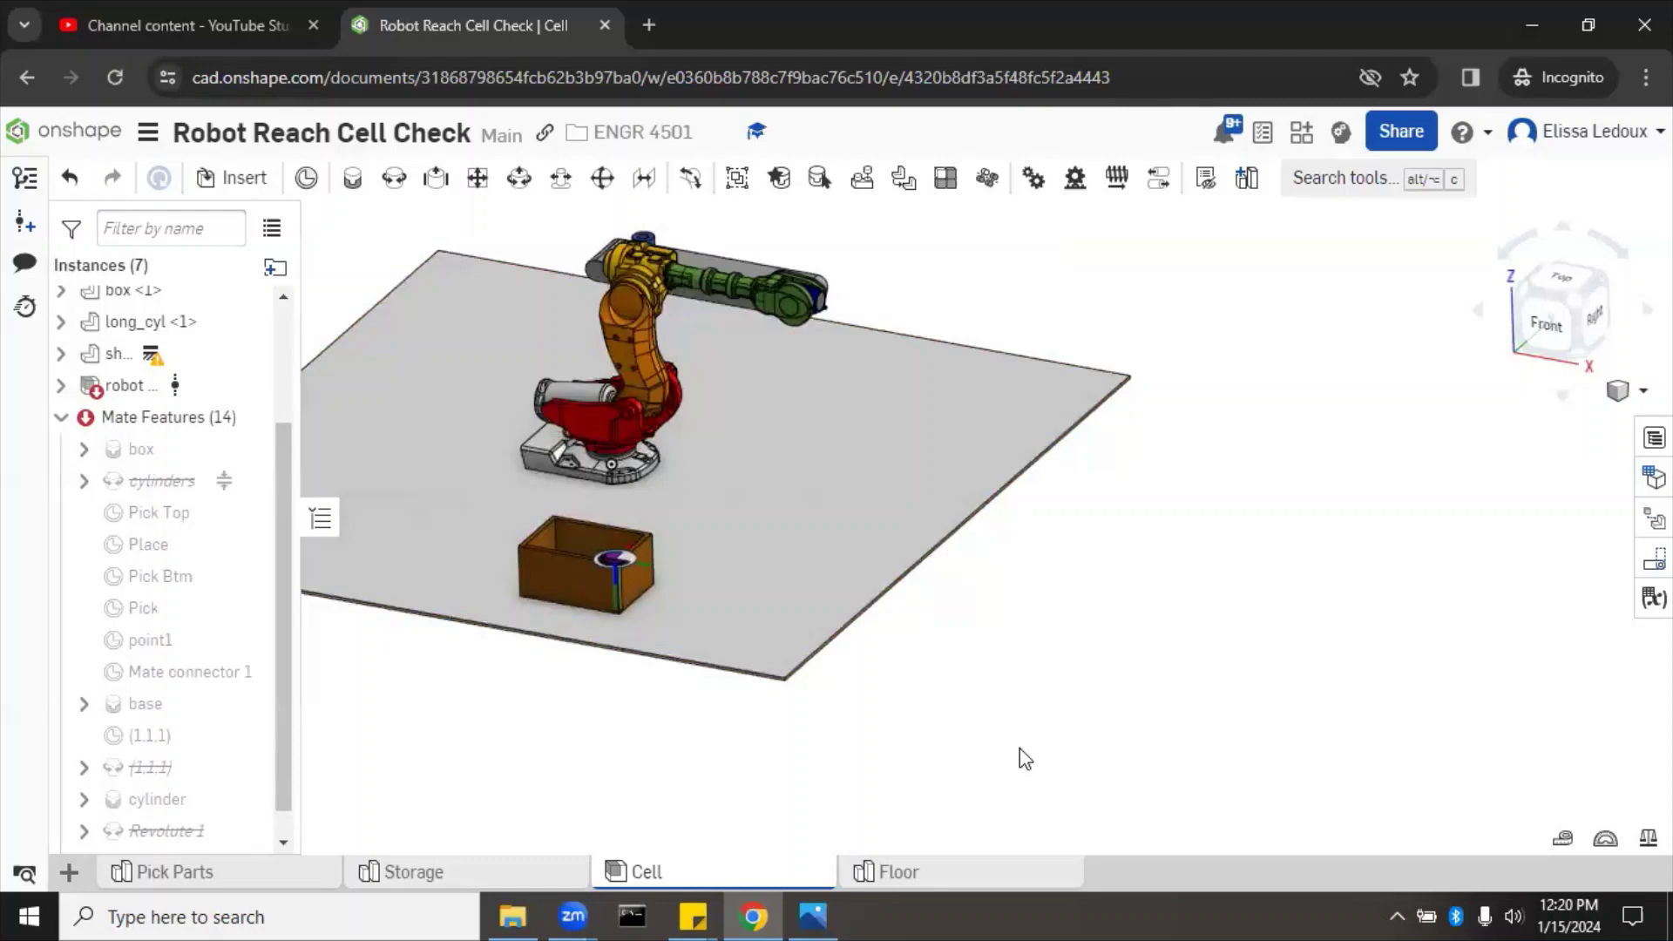
pyautogui.scroll(-1, 196, 746)
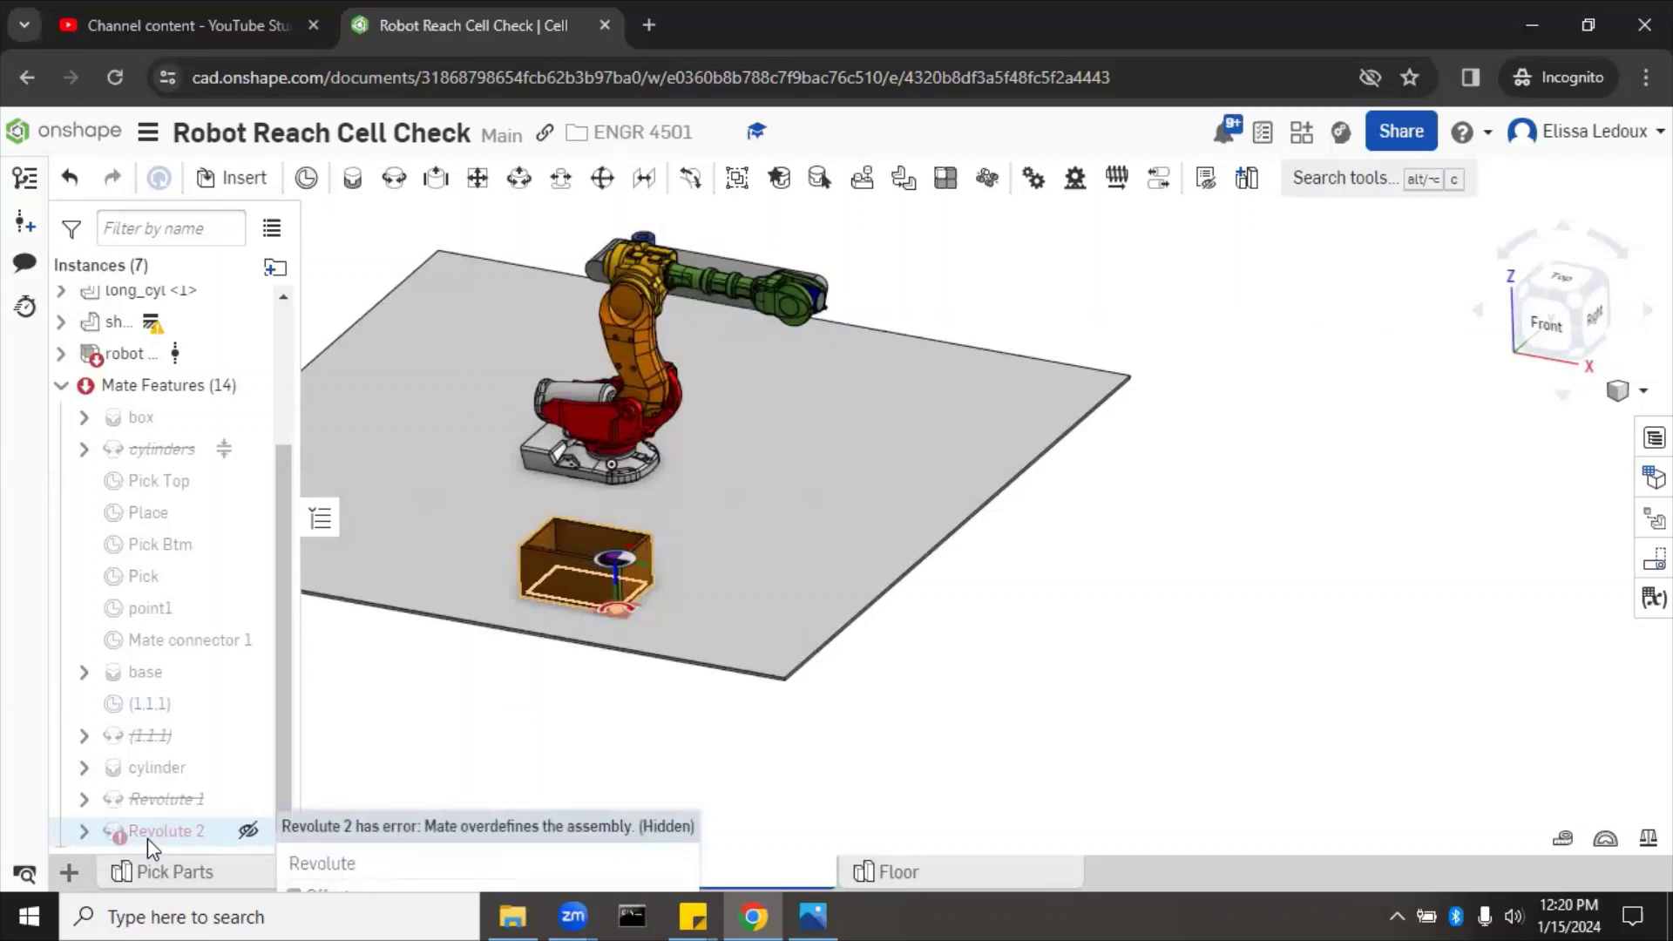
# Suppress the new Revolute 2 mate between the long cylinder and the bin, and rename it "box"
pyautogui.rightClick(148, 839)
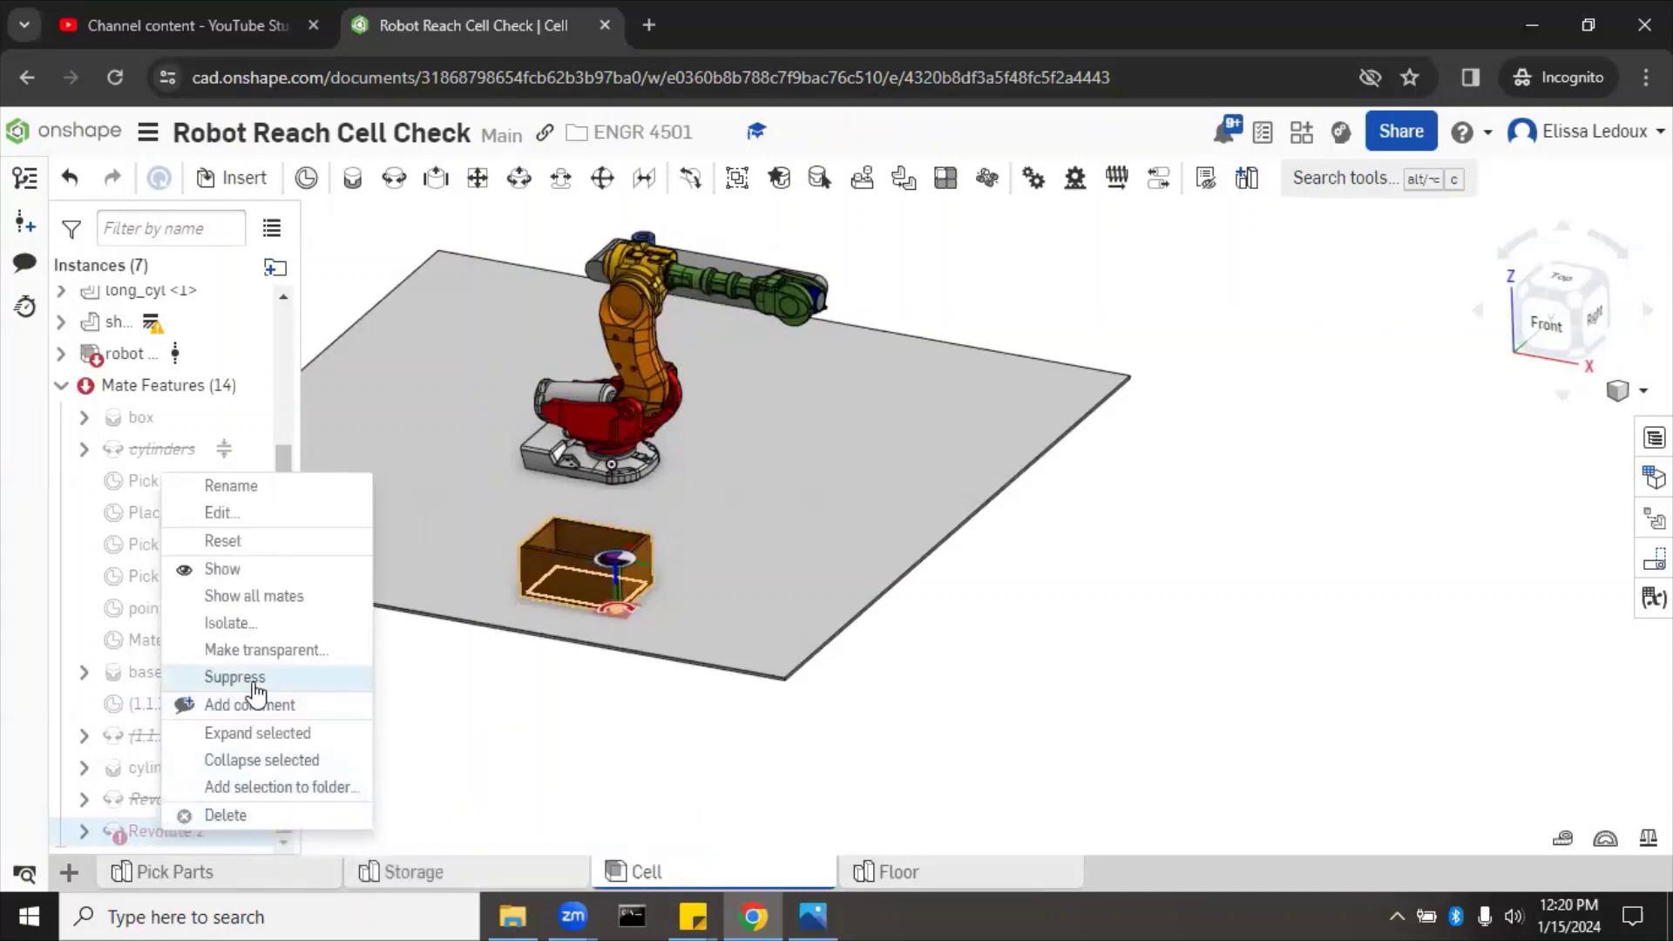
pyautogui.click(248, 677)
pyautogui.rightClick(190, 832)
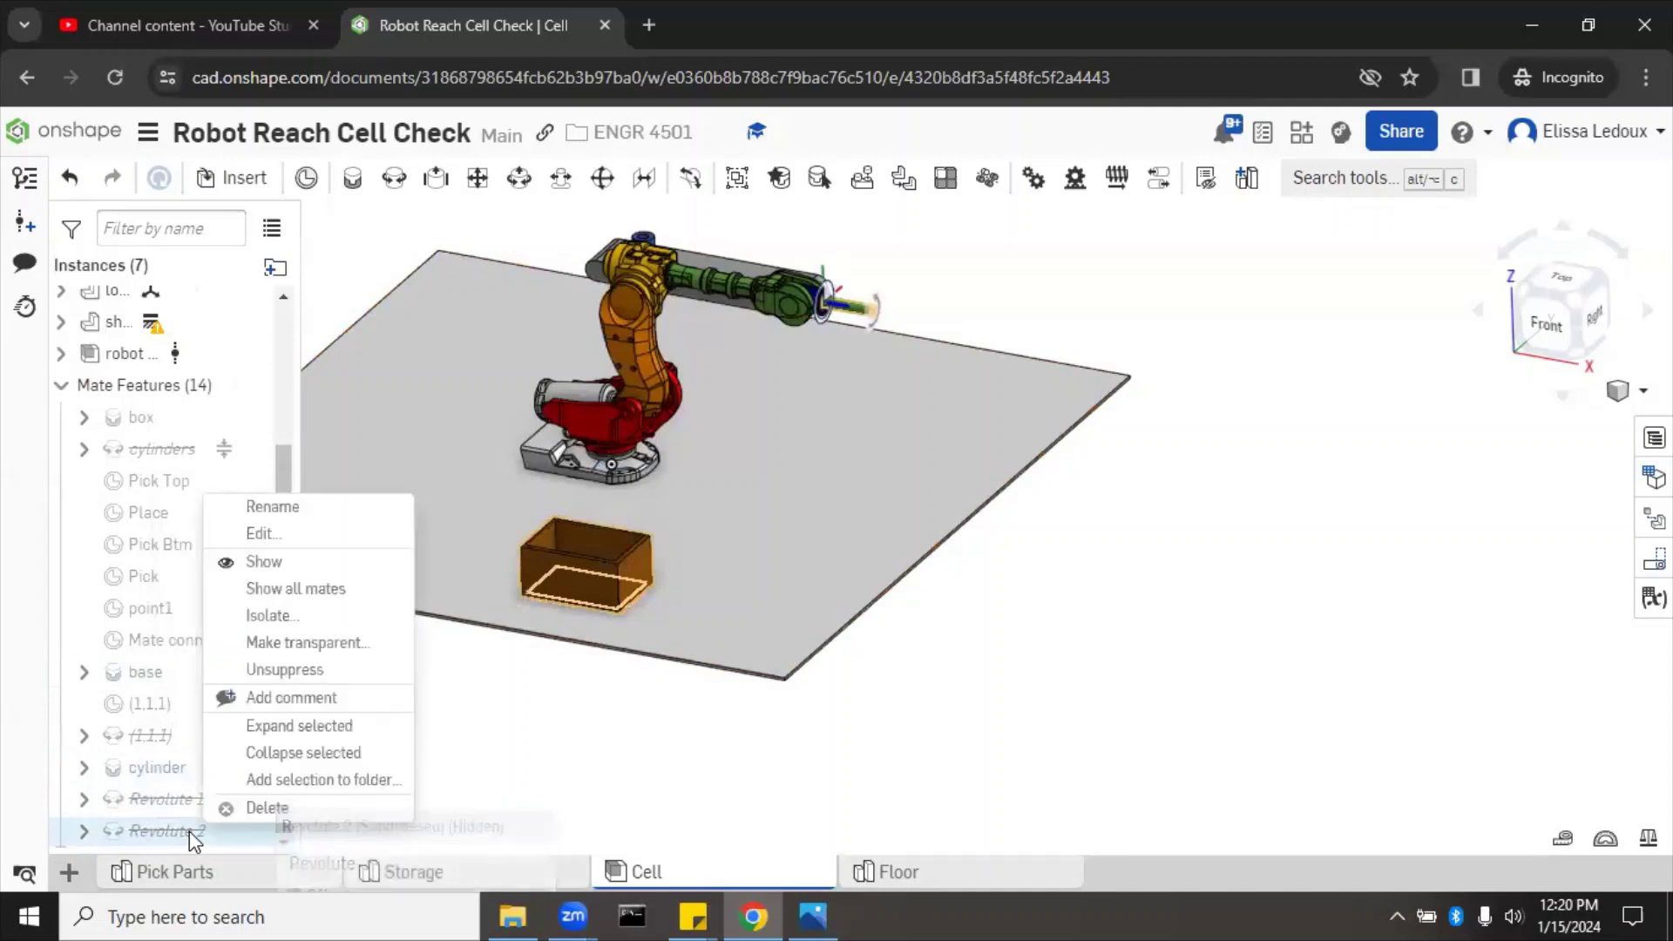
pyautogui.click(291, 511)
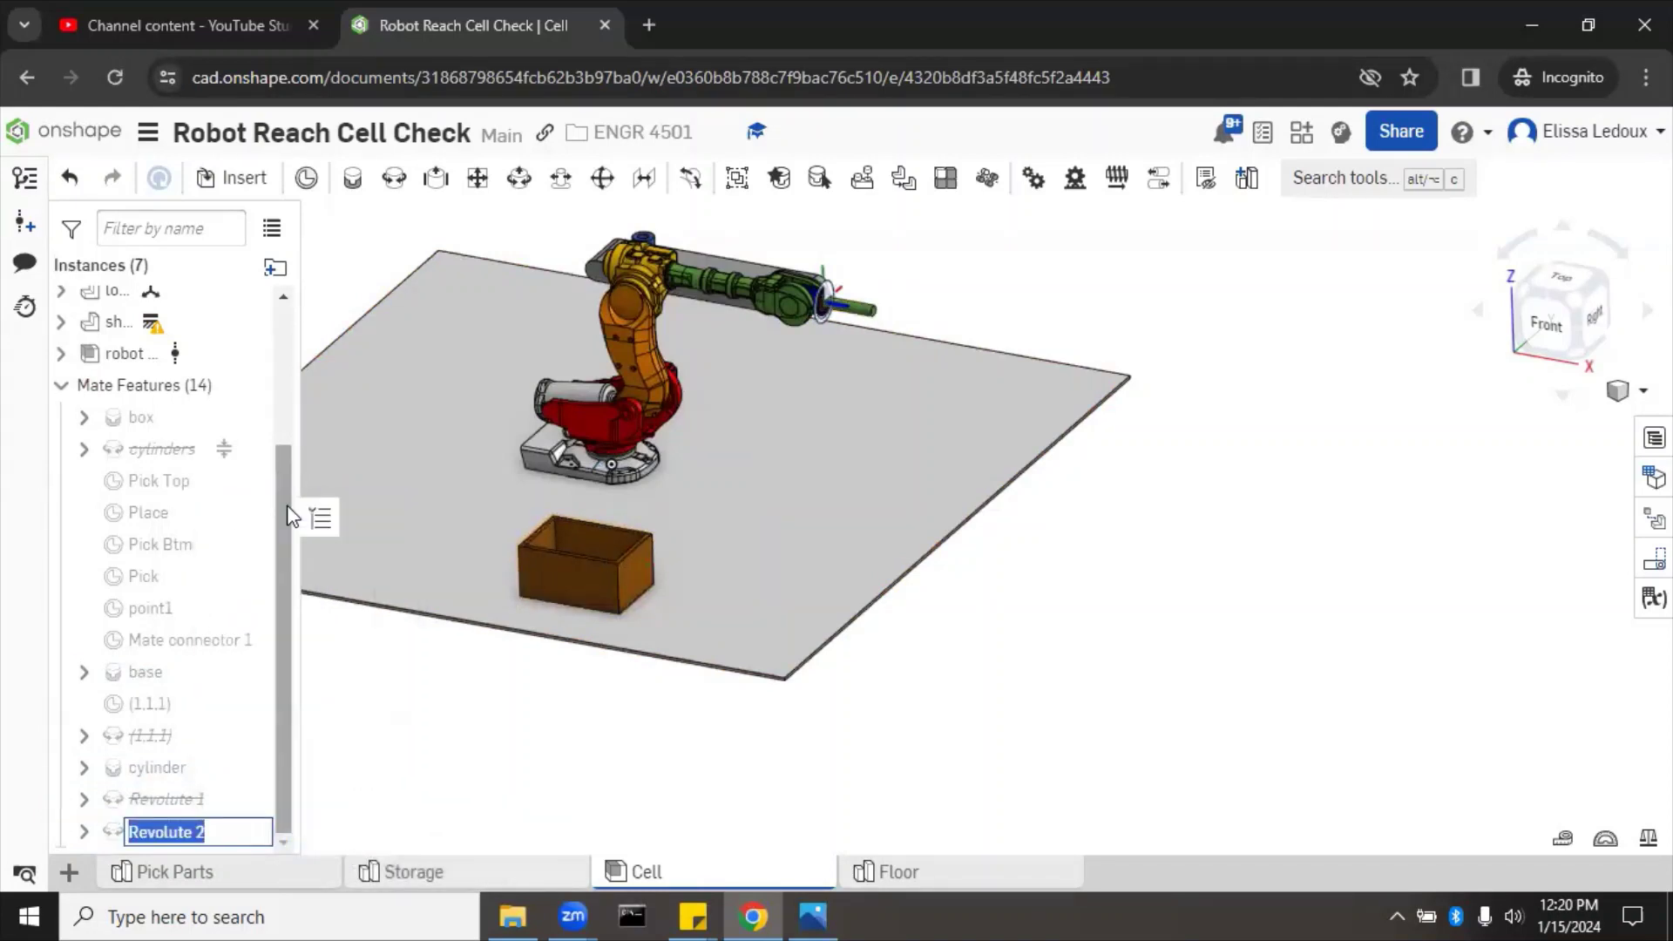
pyautogui.write('box')
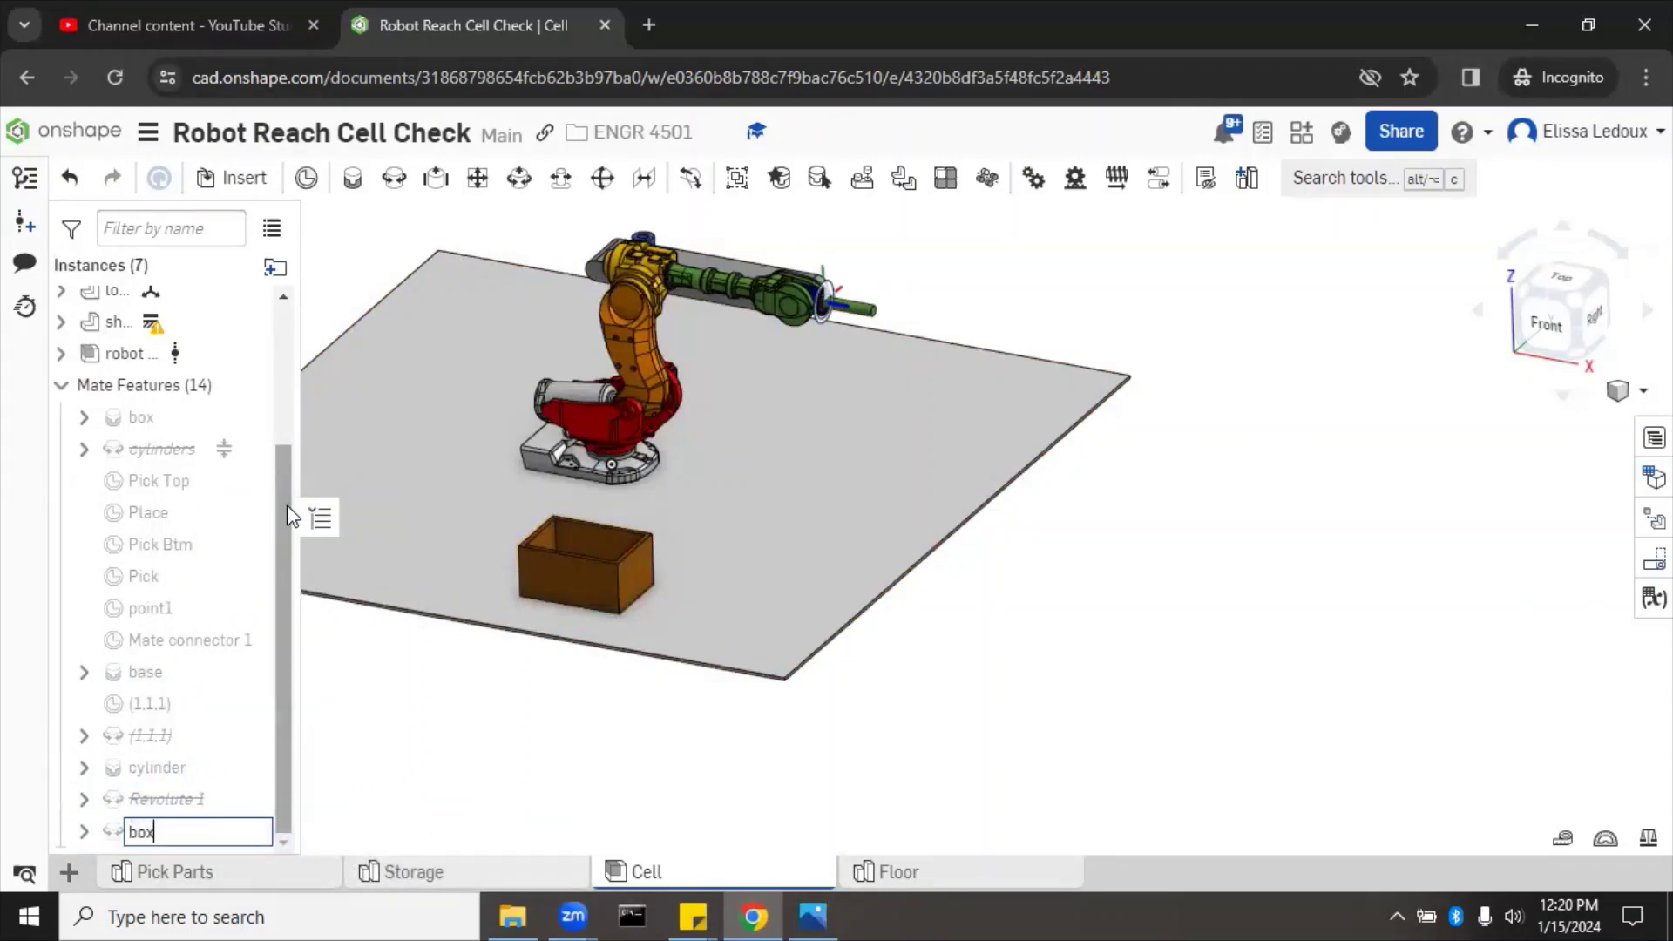
pyautogui.press('Return')
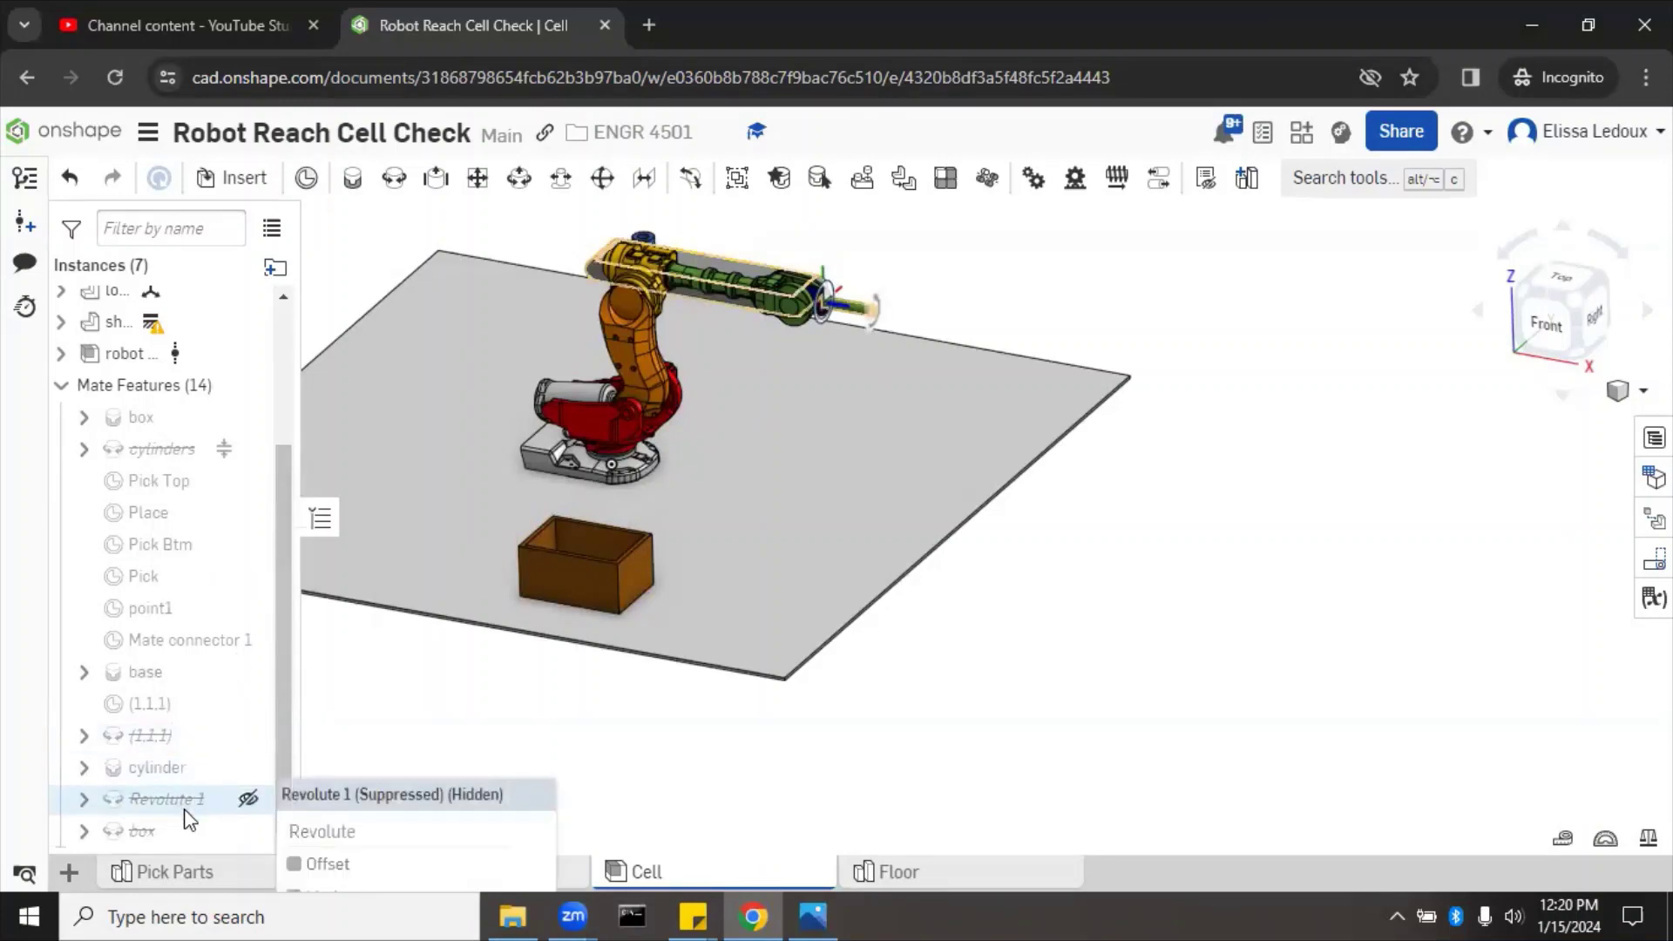
# Rename the suppressed Revolute 1 mate as "conveyor"
pyautogui.rightClick(190, 812)
pyautogui.click(312, 500)
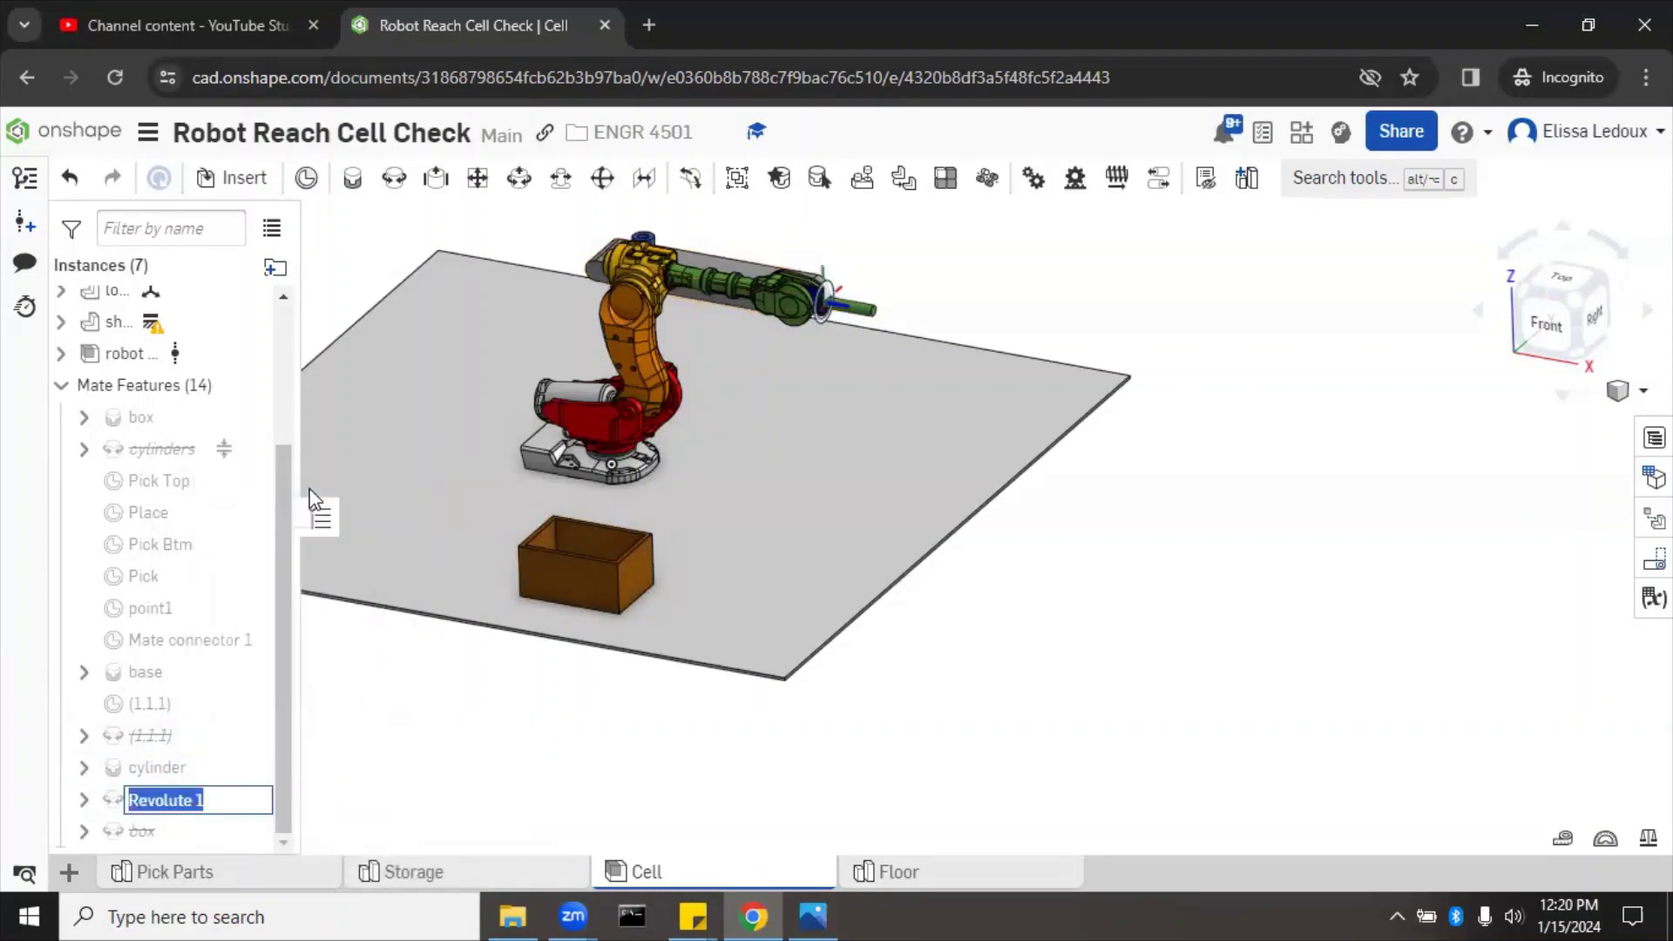
pyautogui.write('conveyor')
pyautogui.press('Return')
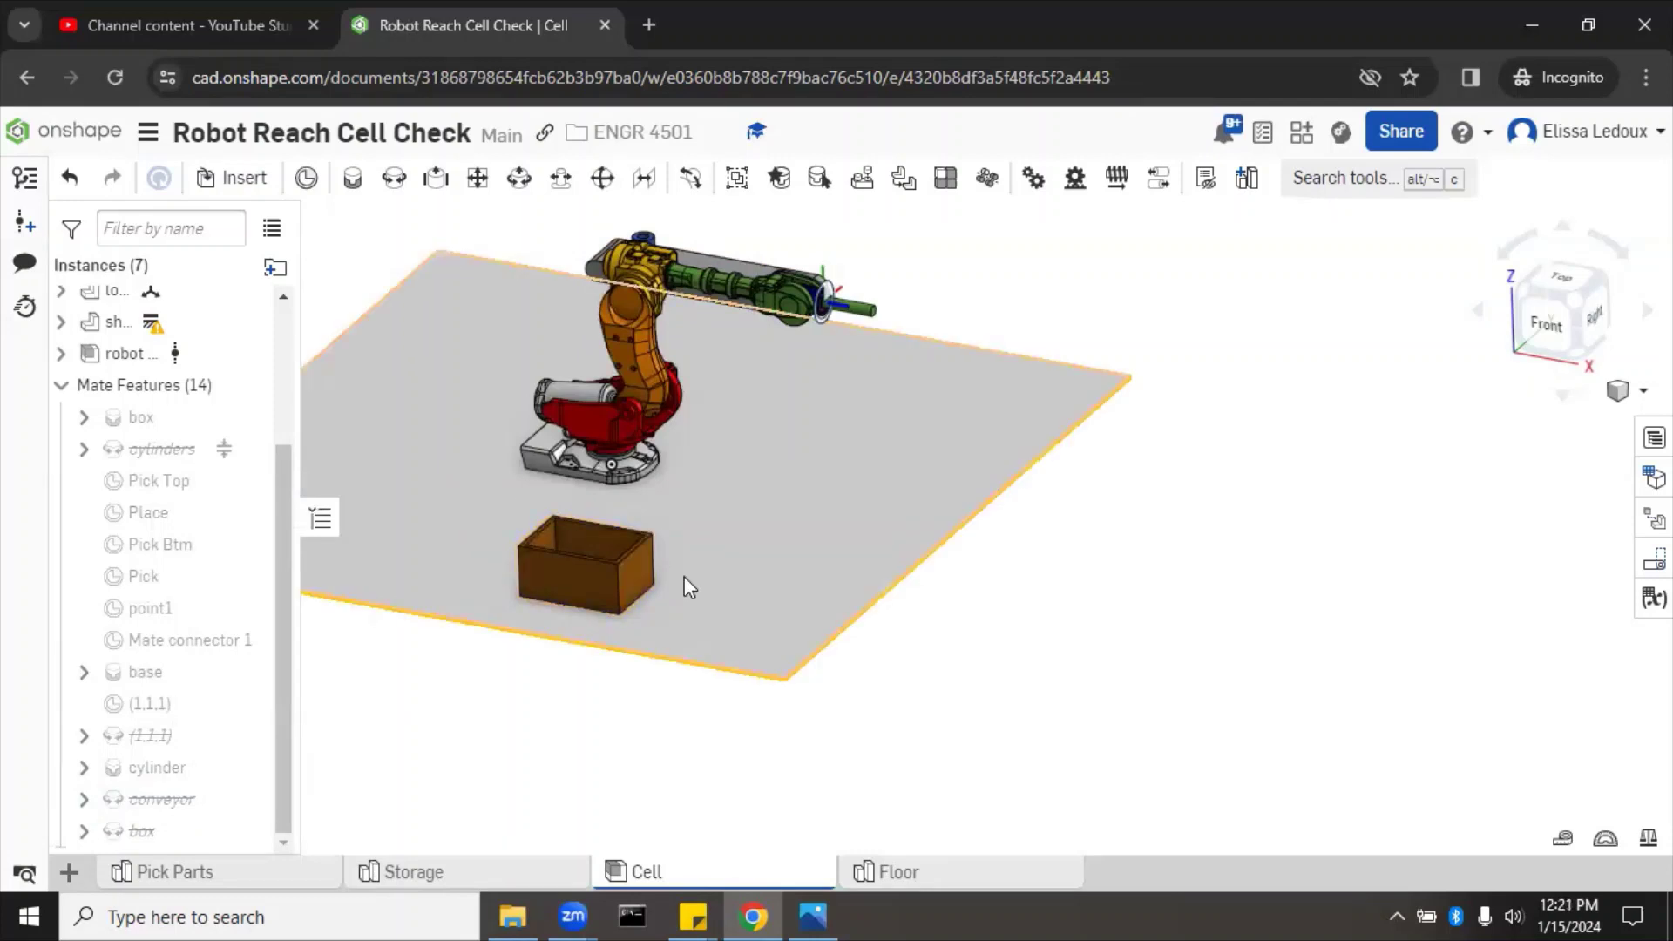
# Try moving the robot's wrist by hand toward the bin to test its reach, and undo the move
pyautogui.click(826, 311)
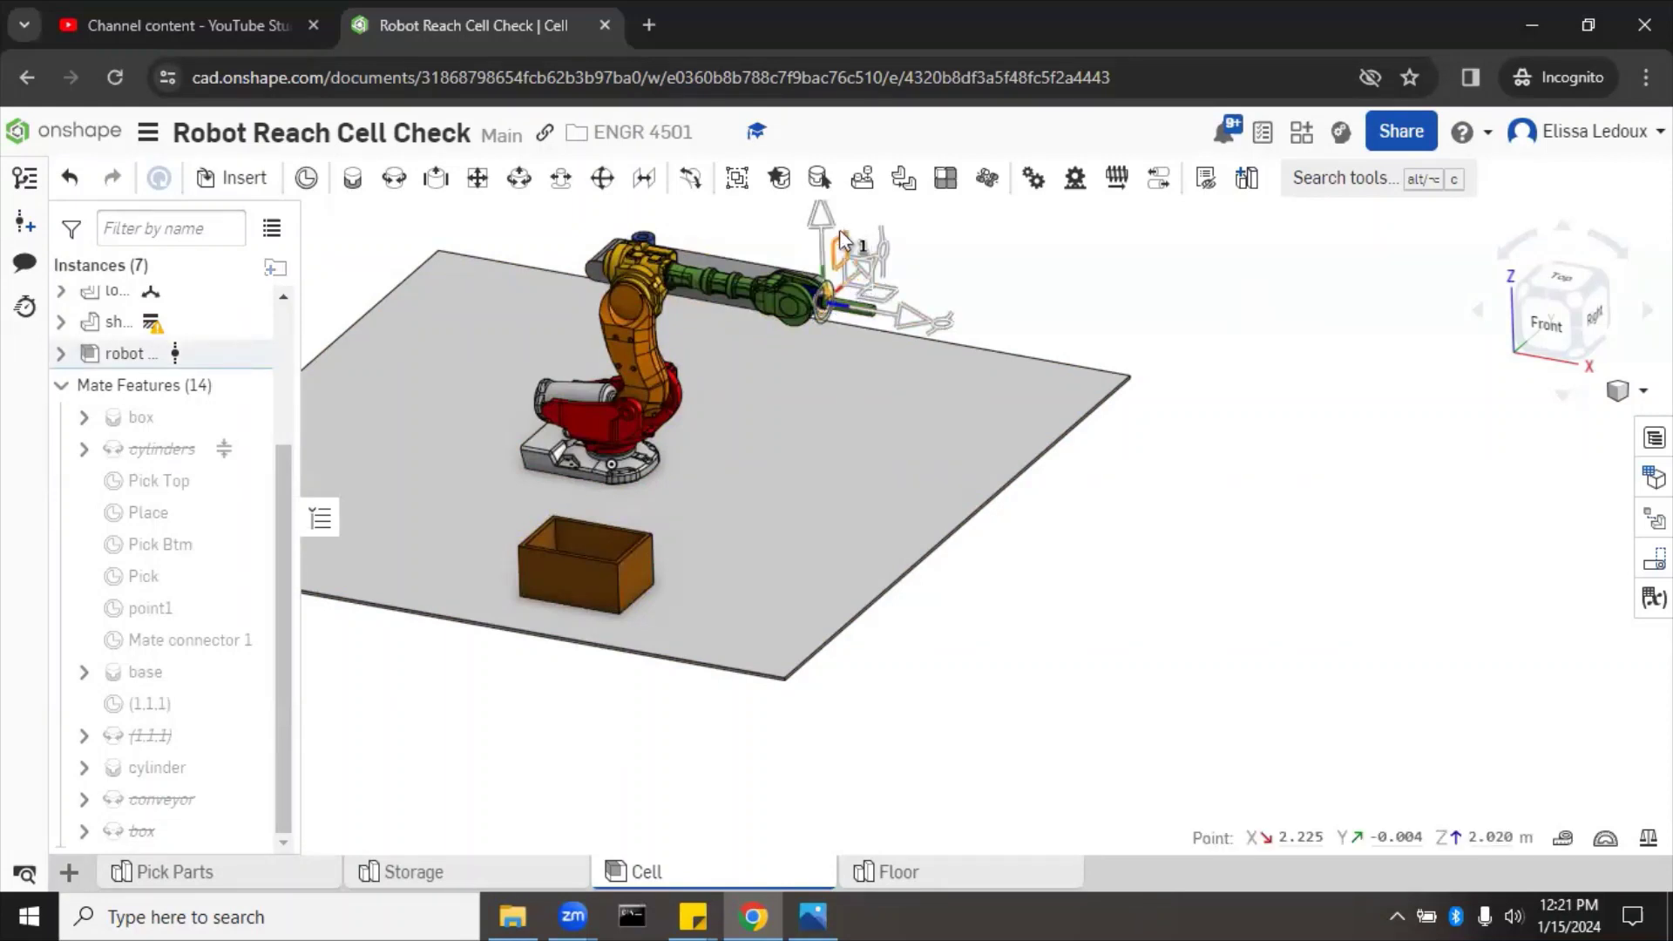
pyautogui.press('Escape')
pyautogui.moveTo(694, 406); pyautogui.dragTo(641, 427)
pyautogui.moveTo(534, 395); pyautogui.dragTo(549, 474, button='right')
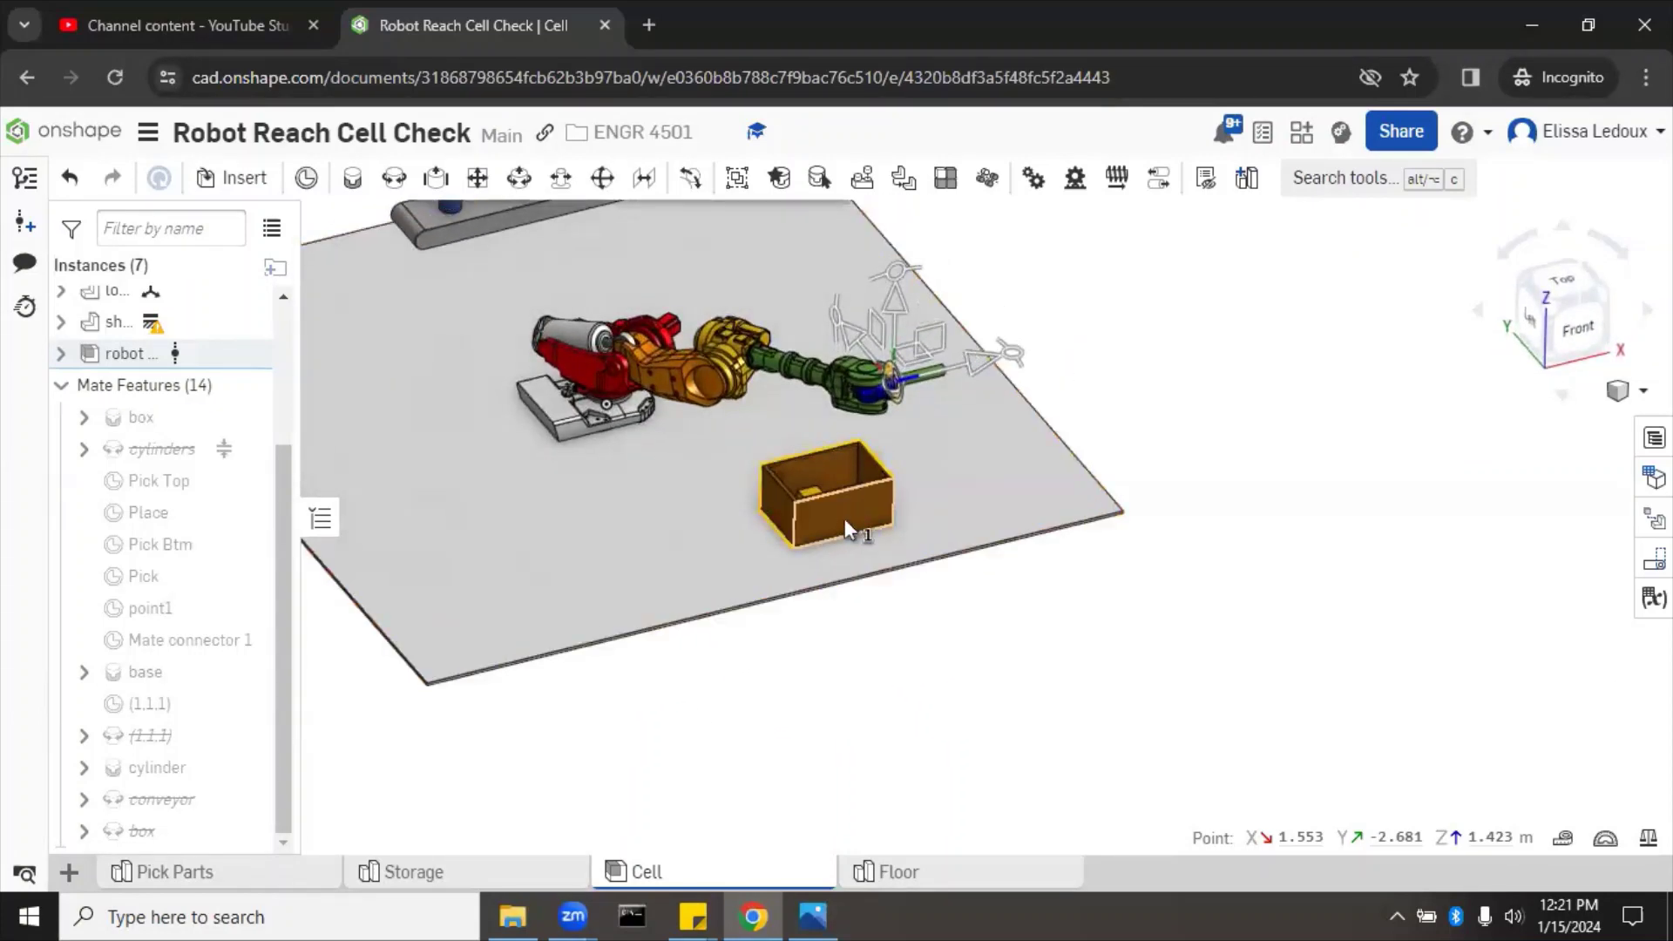
pyautogui.hotkey('ctrl', 'z')
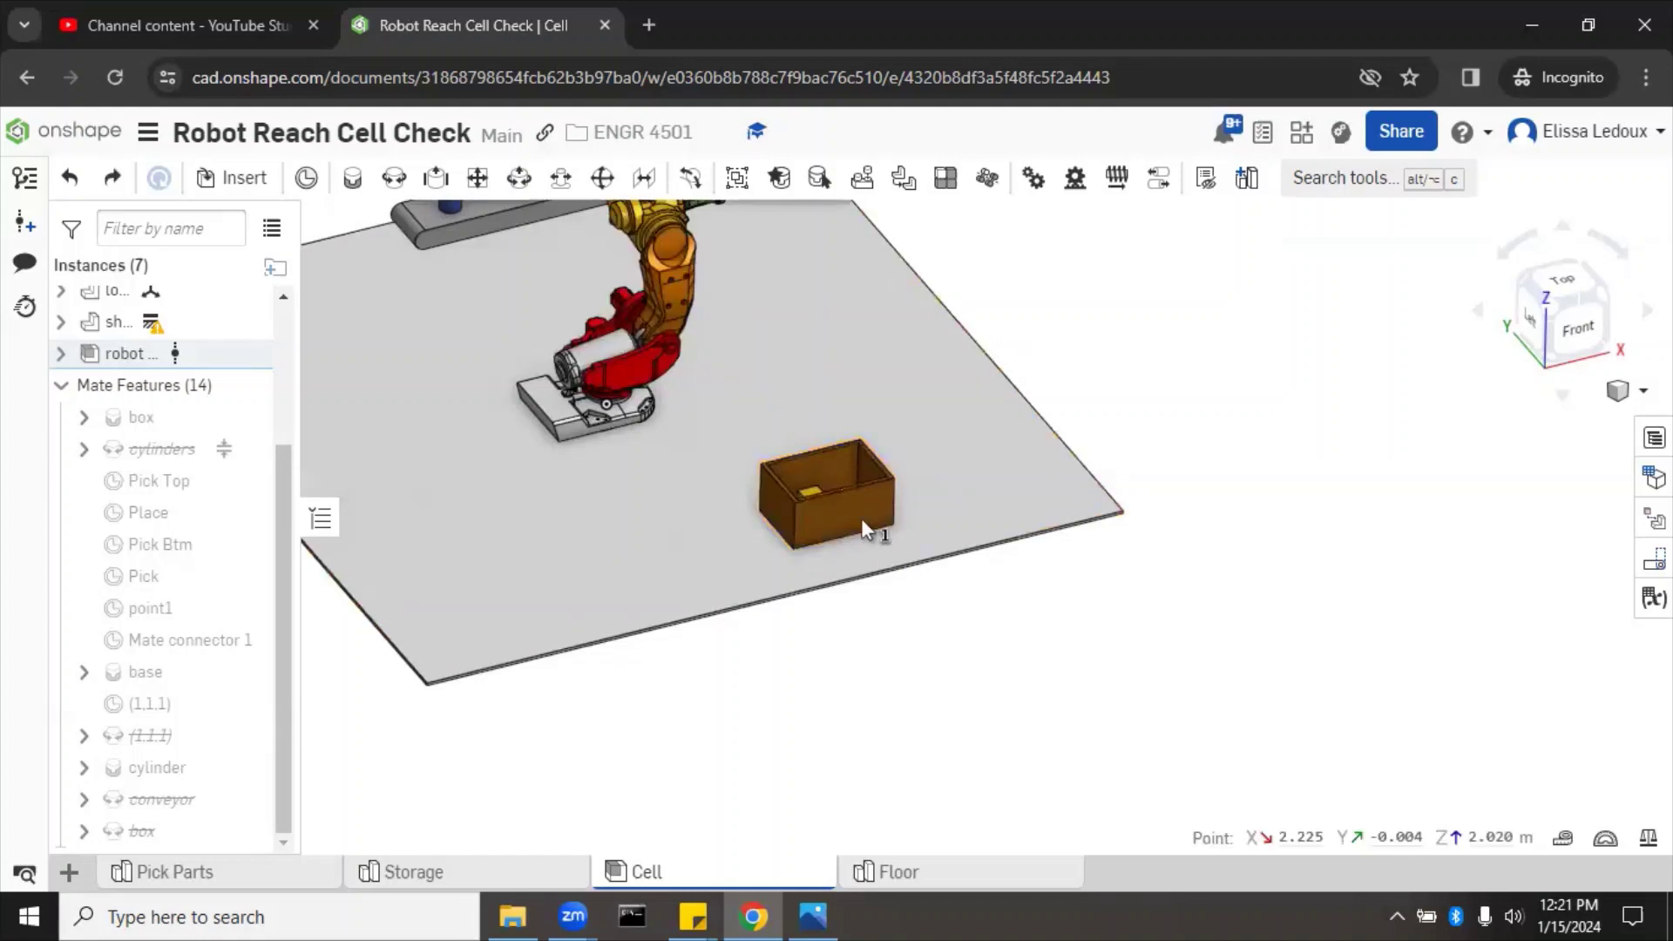
# Unfix the bin and relocate it closer to the robot along the floor, fixing it again at its new place
pyautogui.click(854, 499)
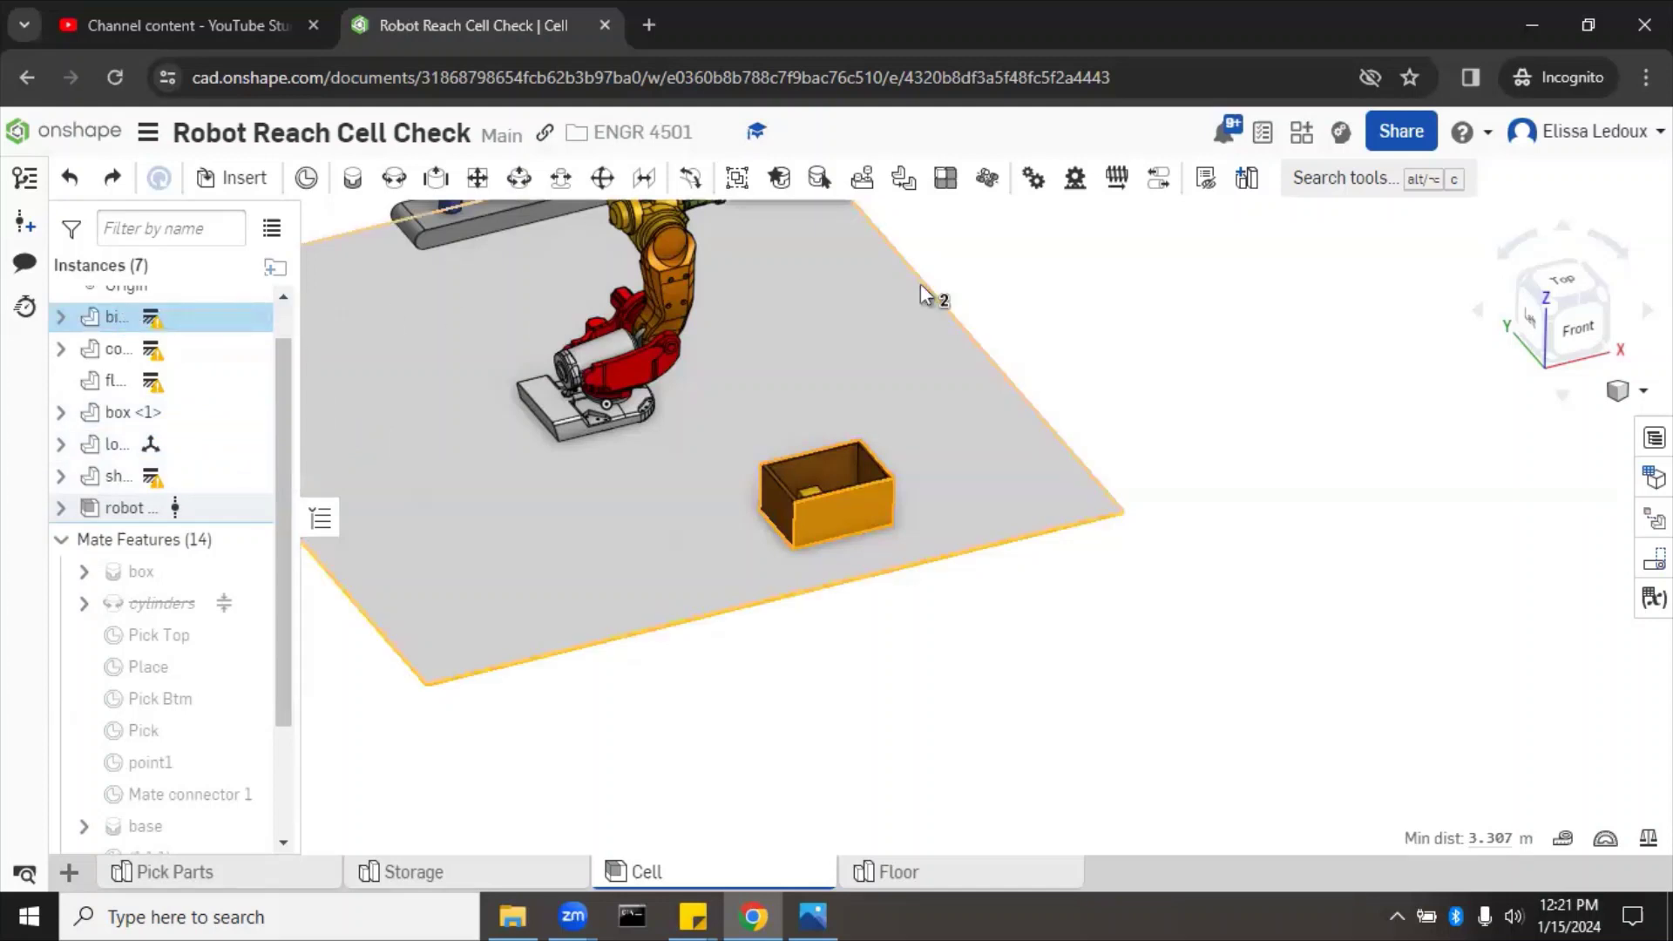
pyautogui.press('Escape')
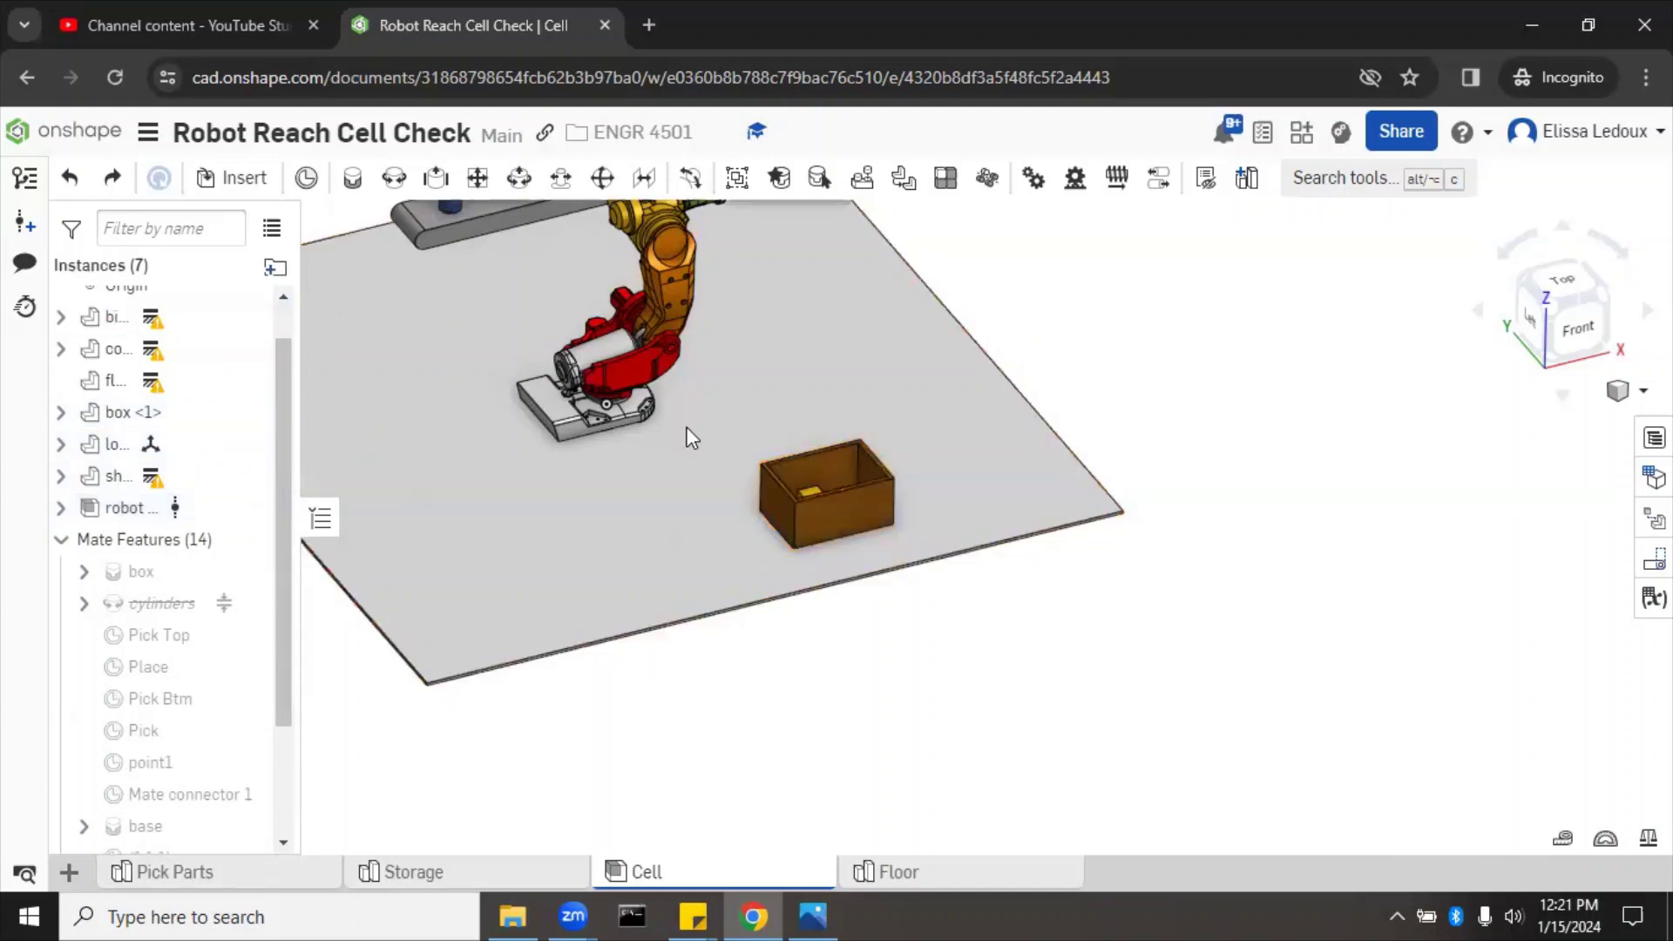
pyautogui.rightClick(132, 316)
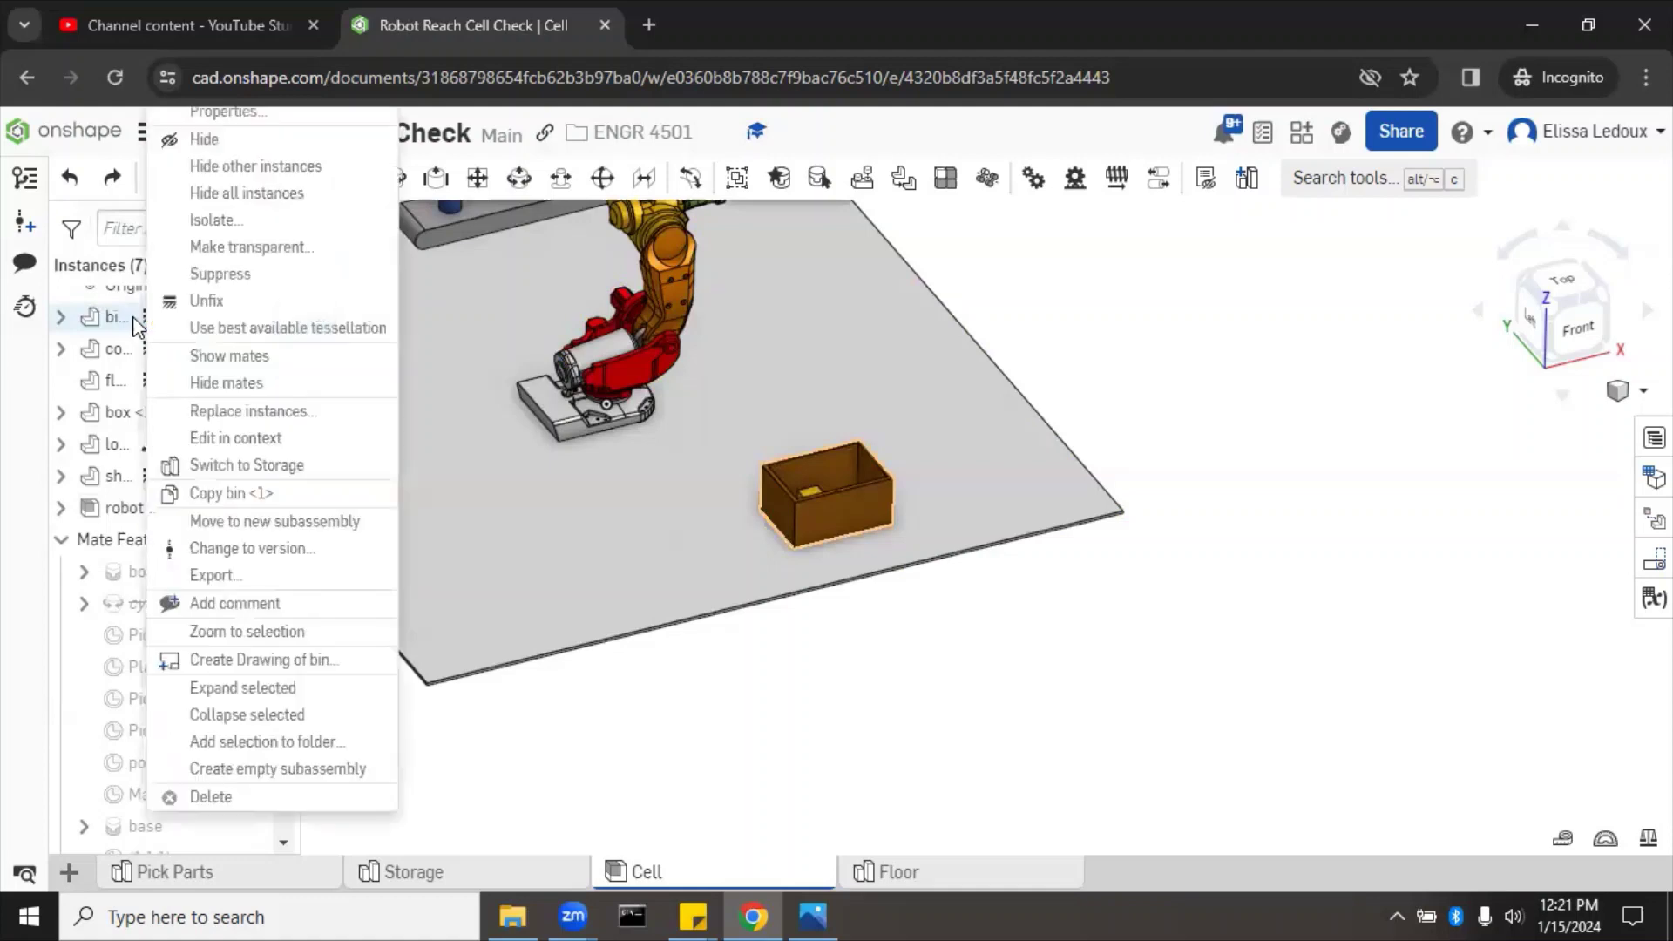
pyautogui.click(225, 299)
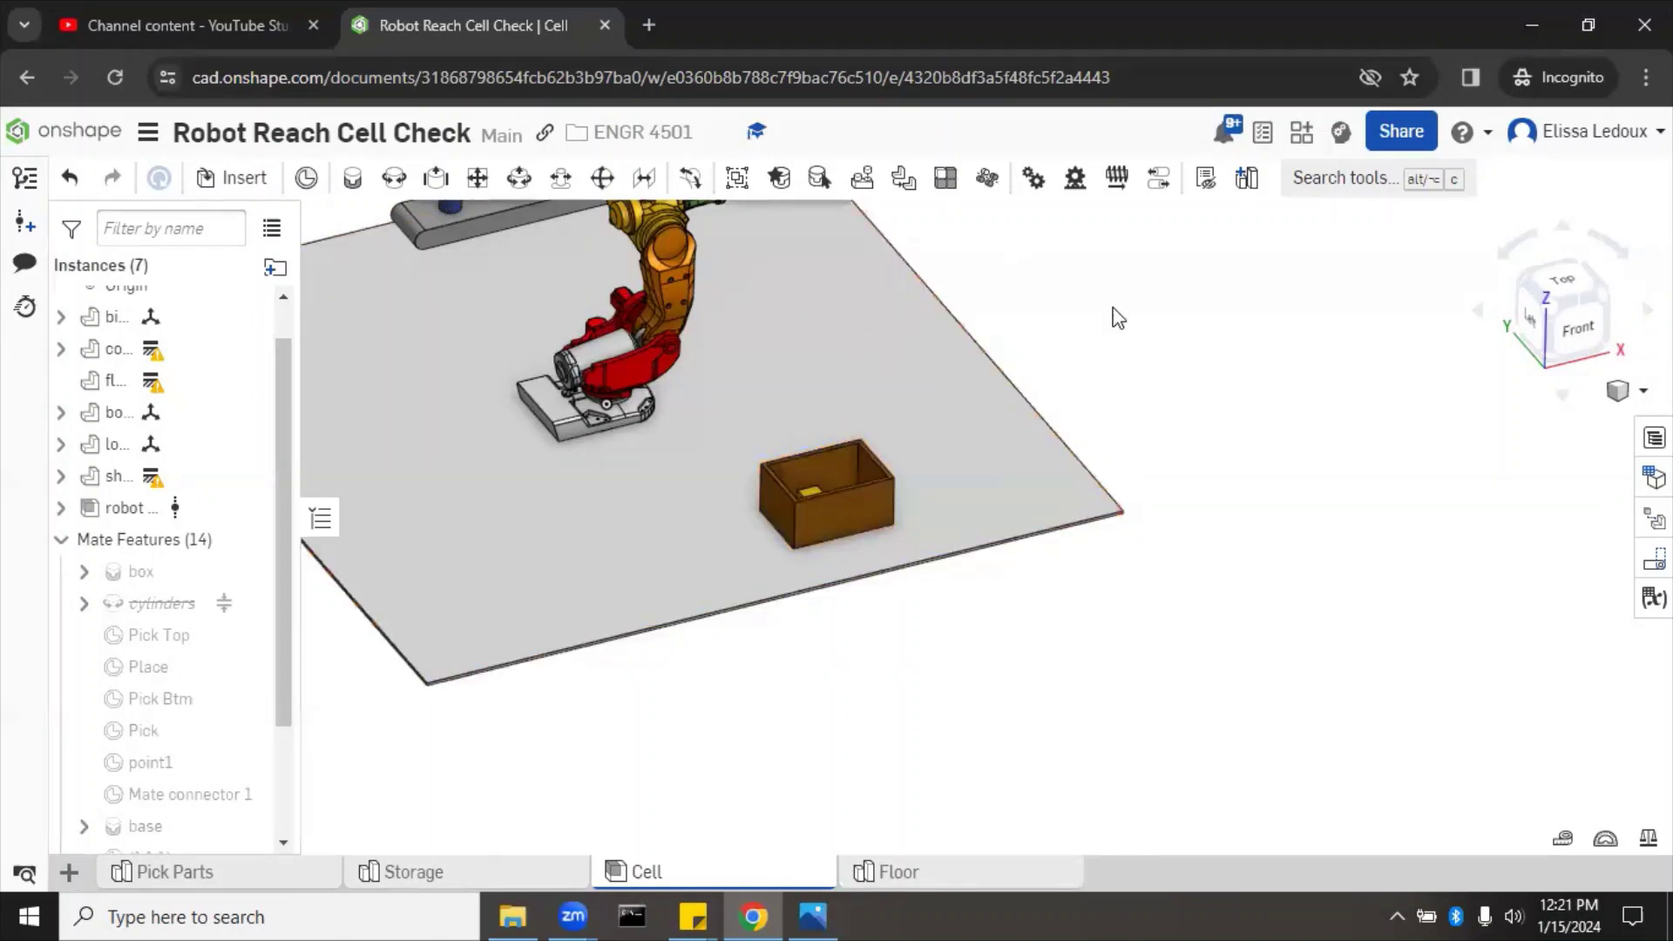
pyautogui.click(1578, 295)
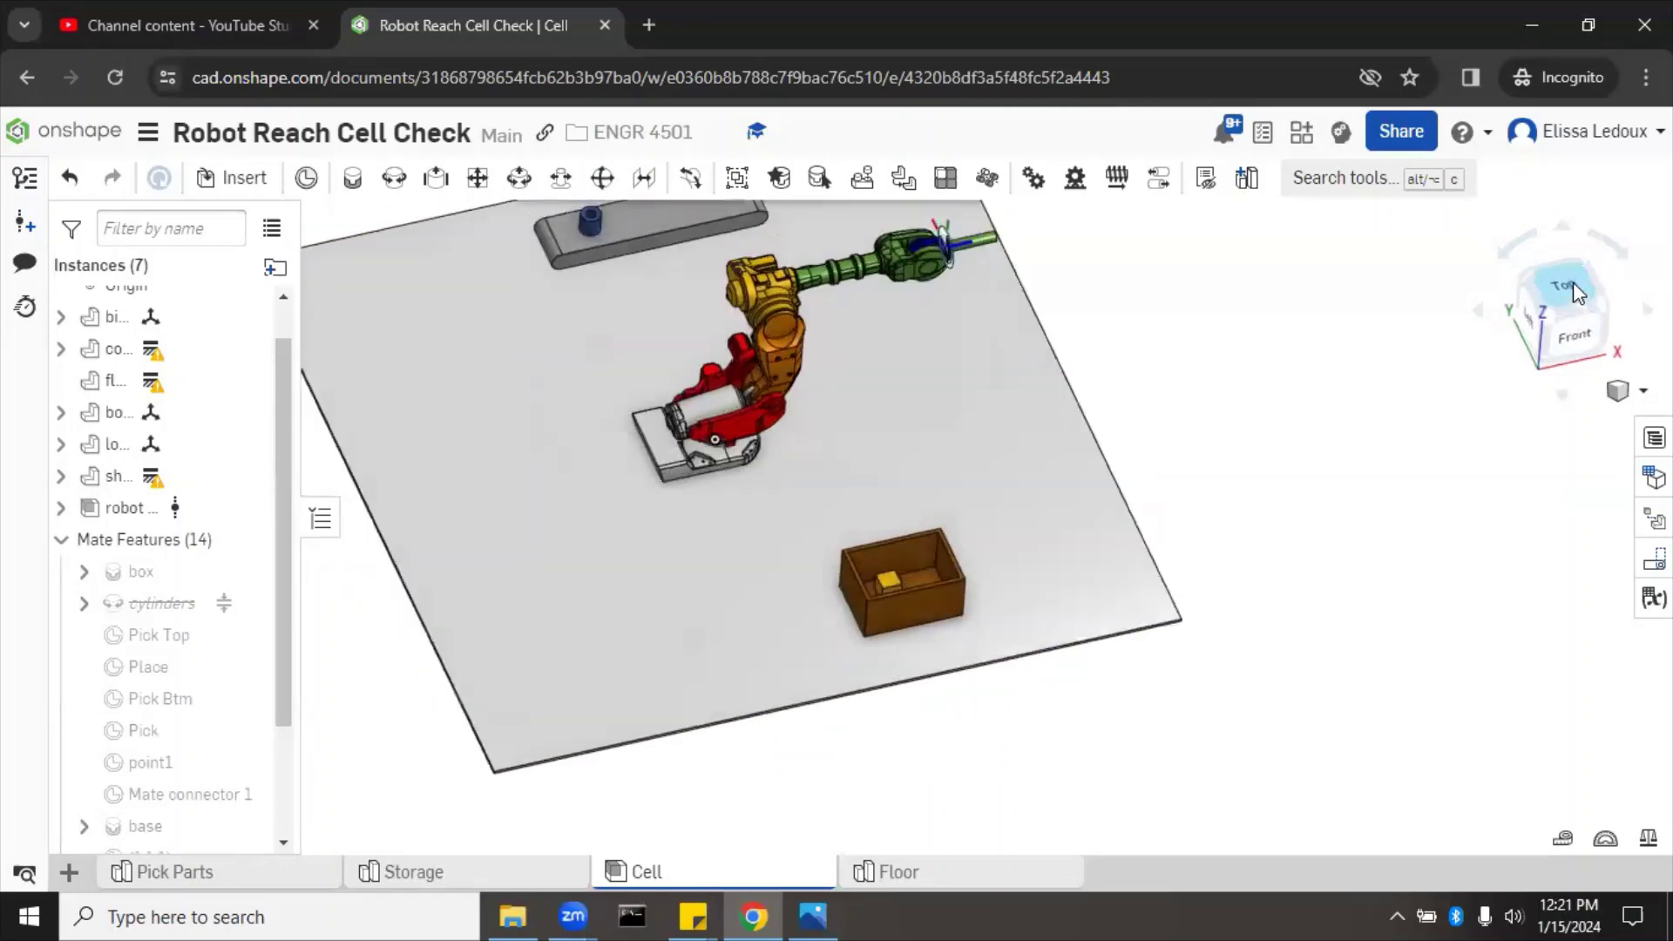
pyautogui.click(1098, 757)
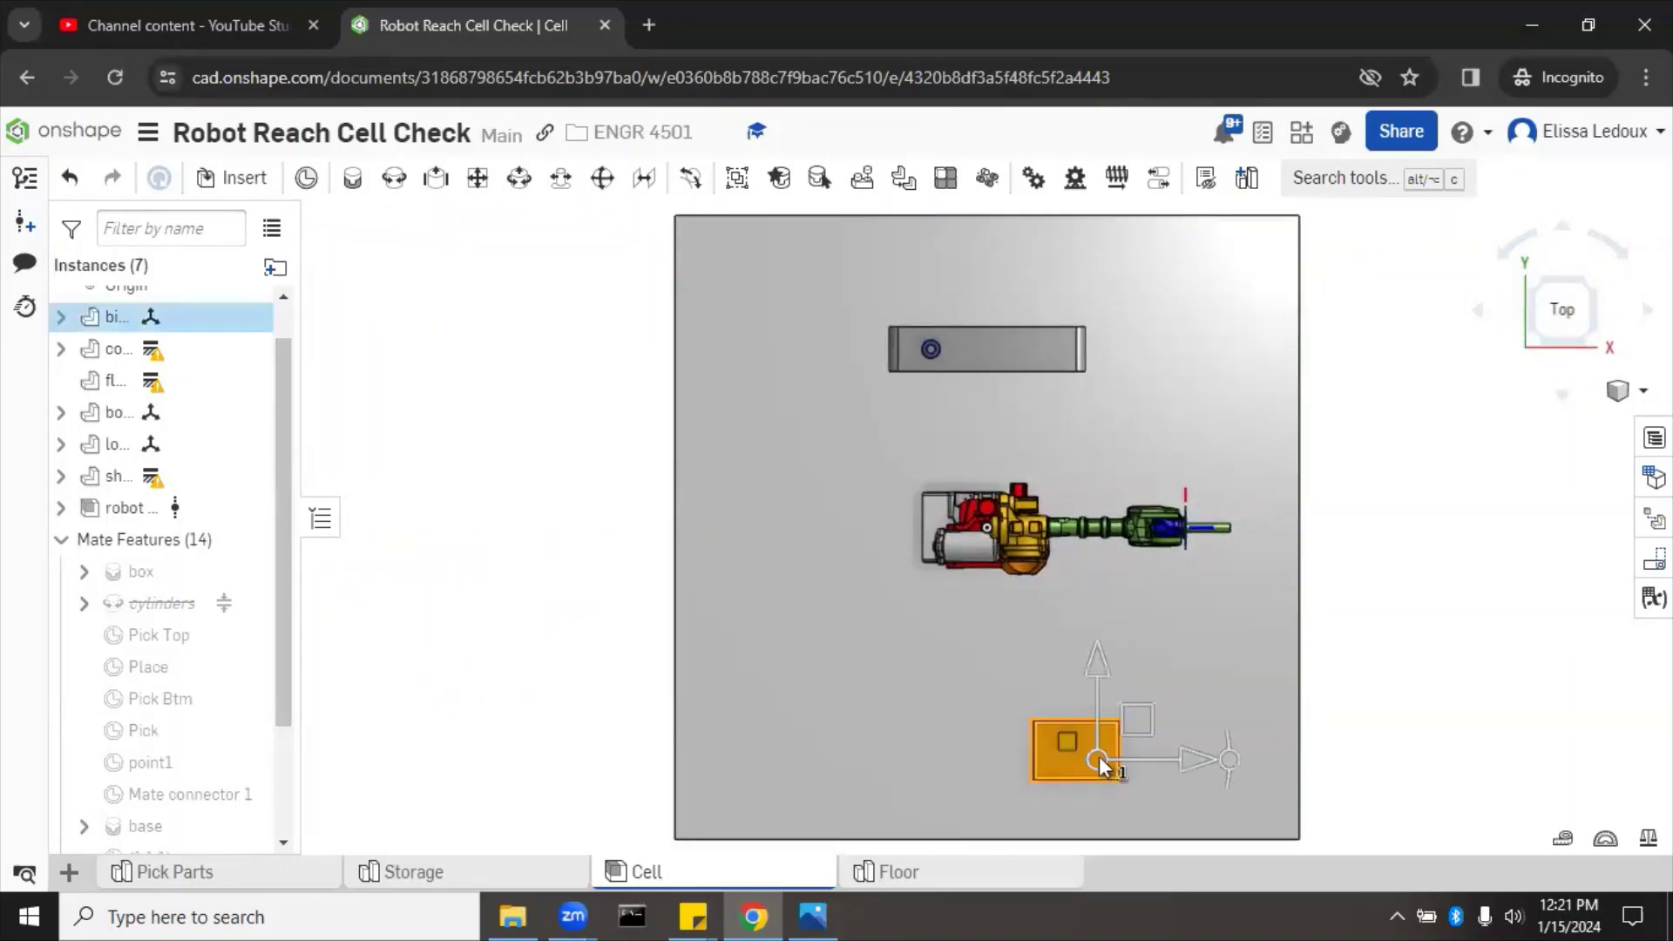
pyautogui.moveTo(1114, 701); pyautogui.dragTo(1151, 663)
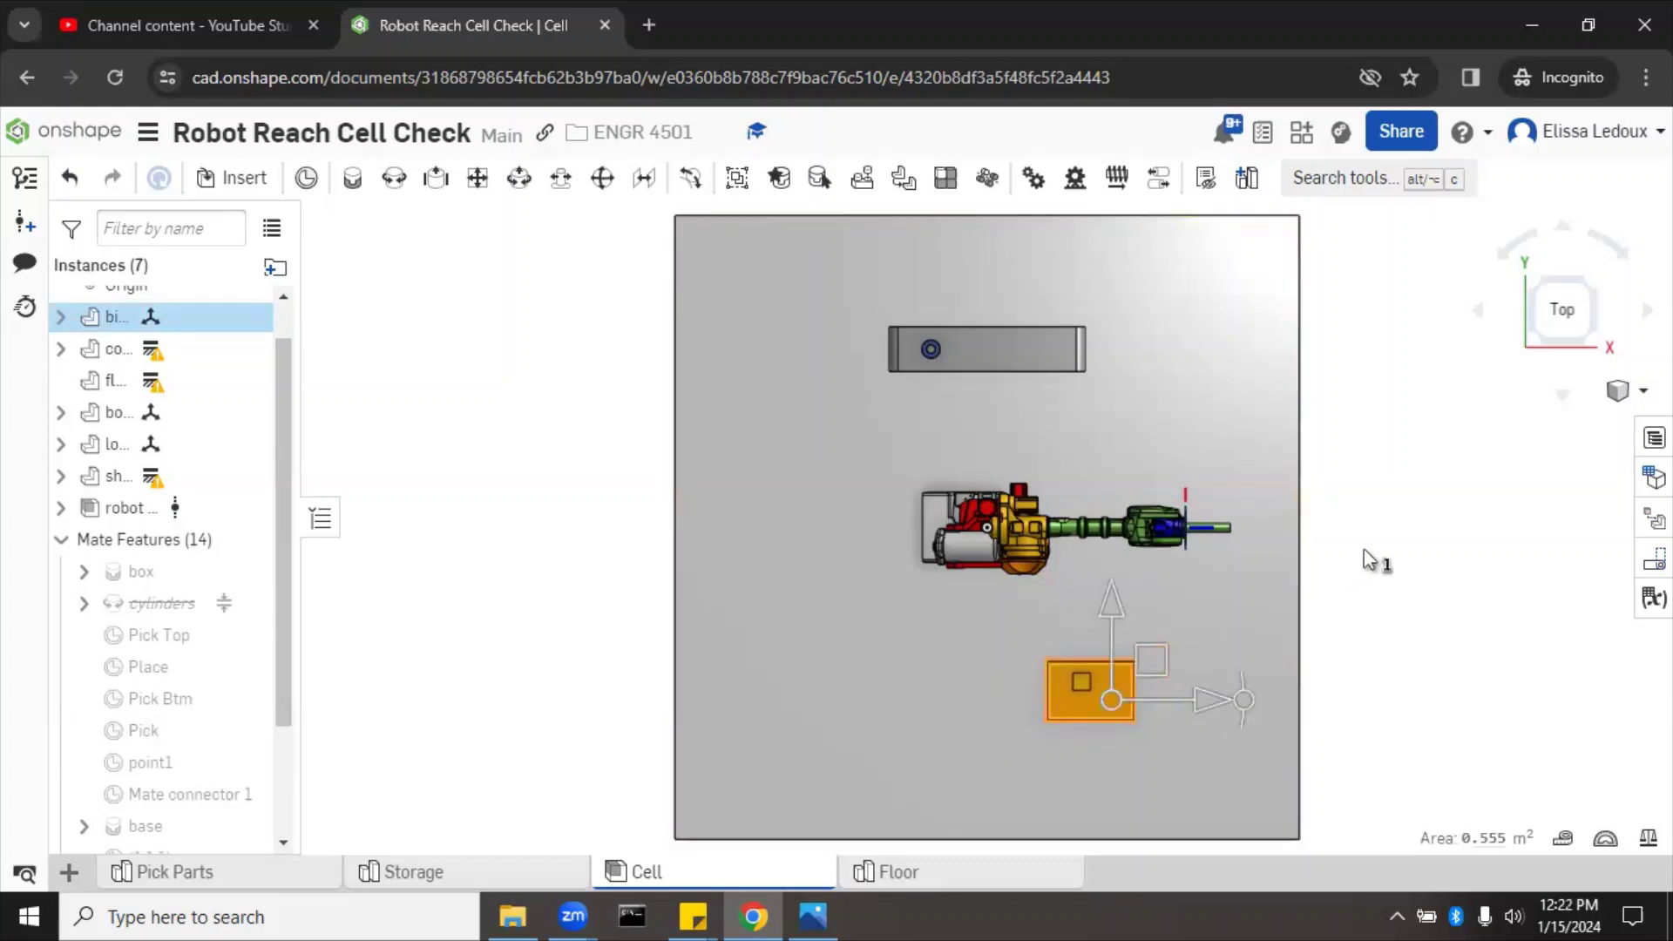
pyautogui.click(1411, 599)
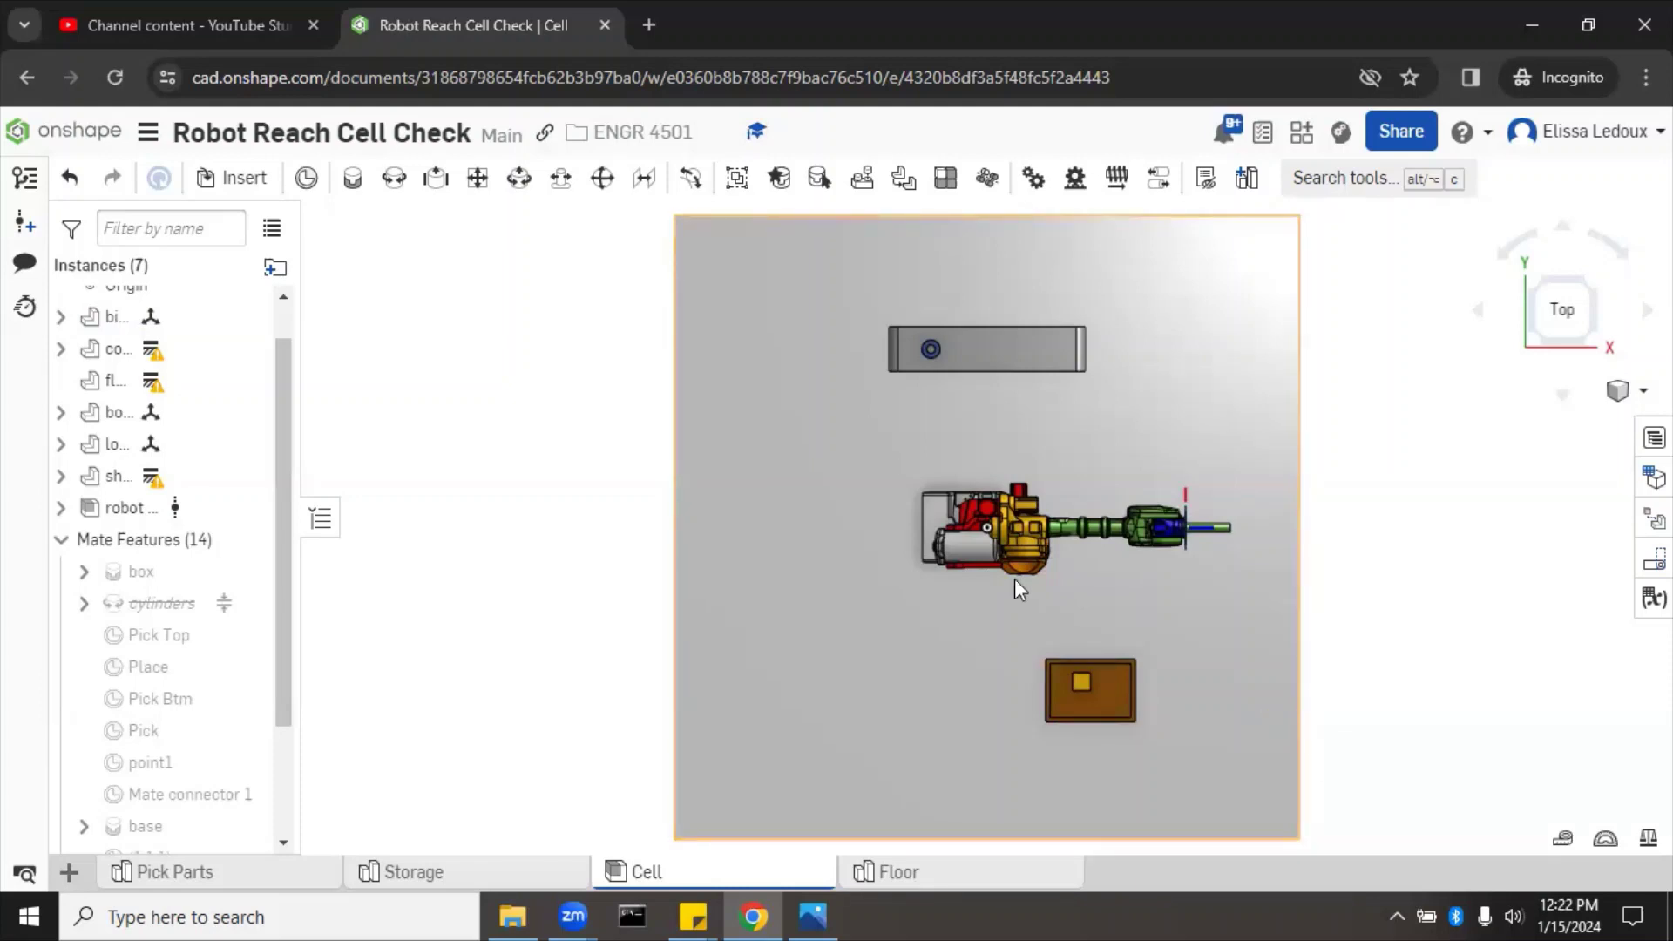
pyautogui.rightClick(127, 328)
pyautogui.click(204, 301)
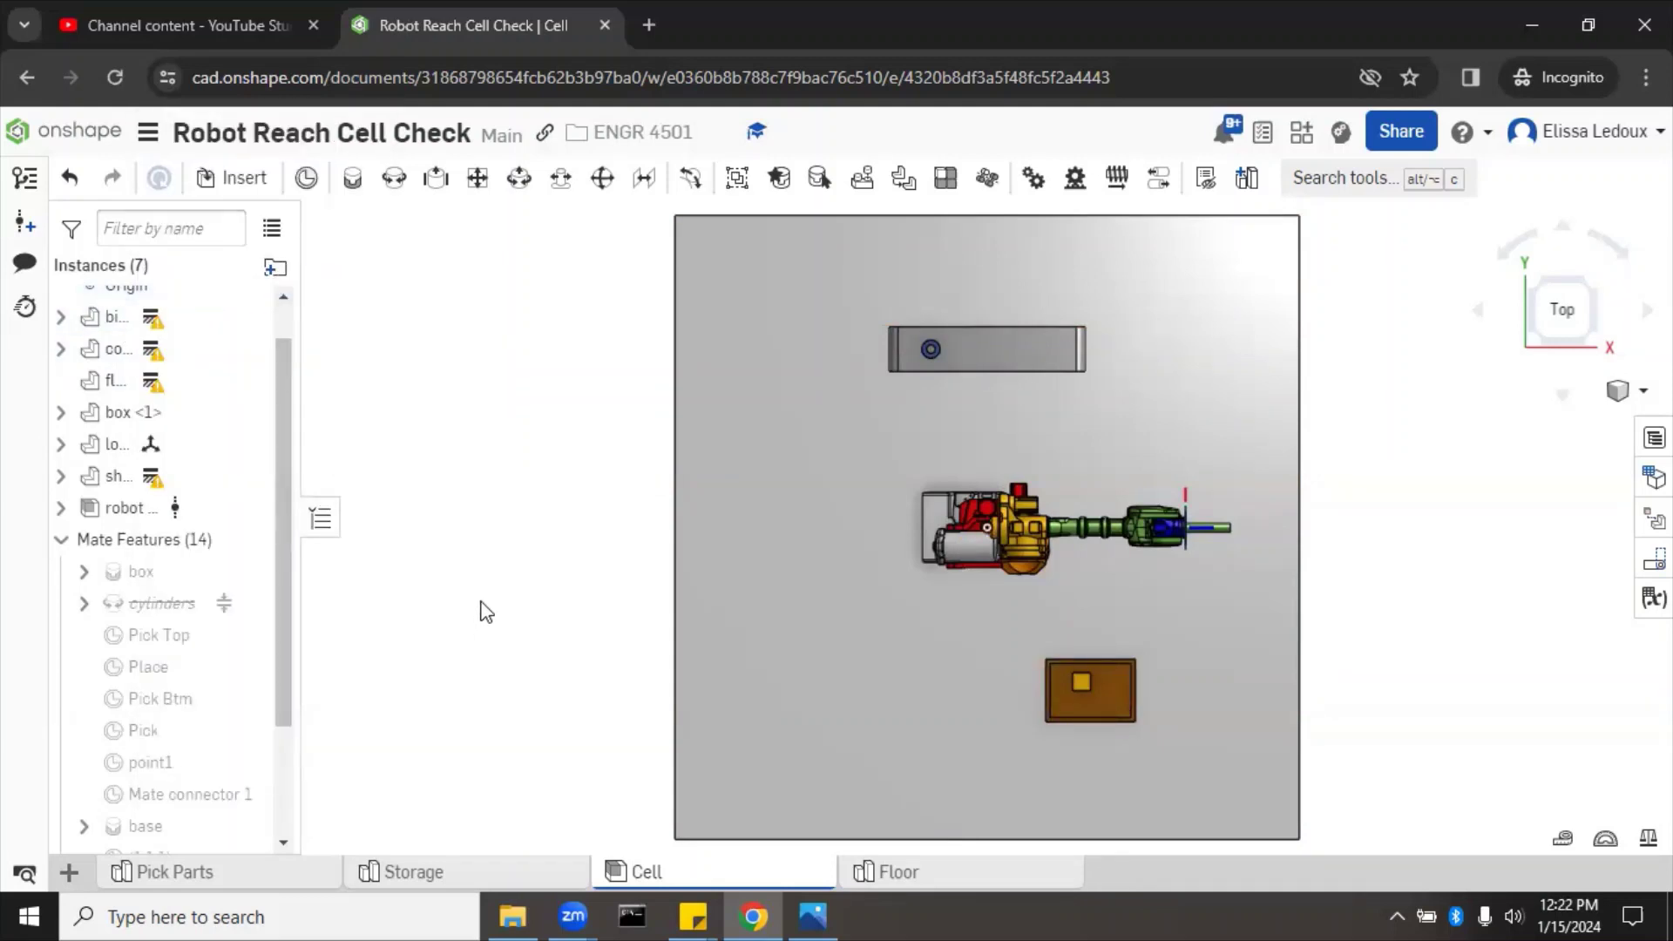
# Unsuppress the box mate to bring the long cylinder into the bin's corner, and suppress the mate again
pyautogui.moveTo(478, 610); pyautogui.dragTo(479, 533, button='right')
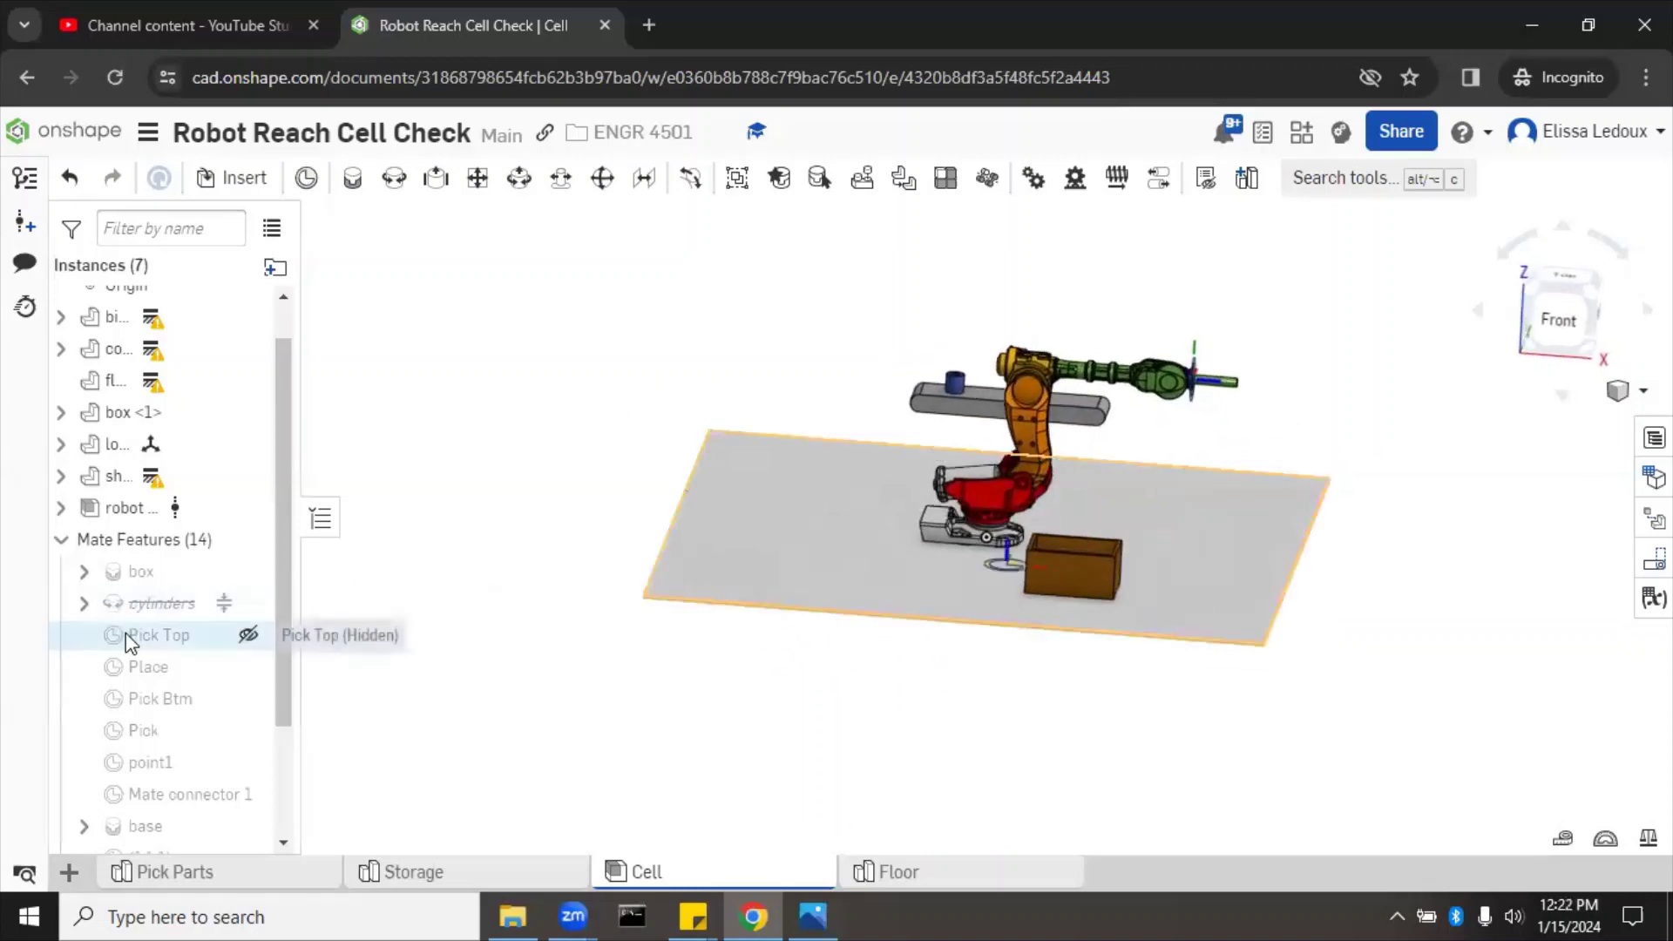
pyautogui.scroll(-3, 128, 634)
pyautogui.rightClick(142, 831)
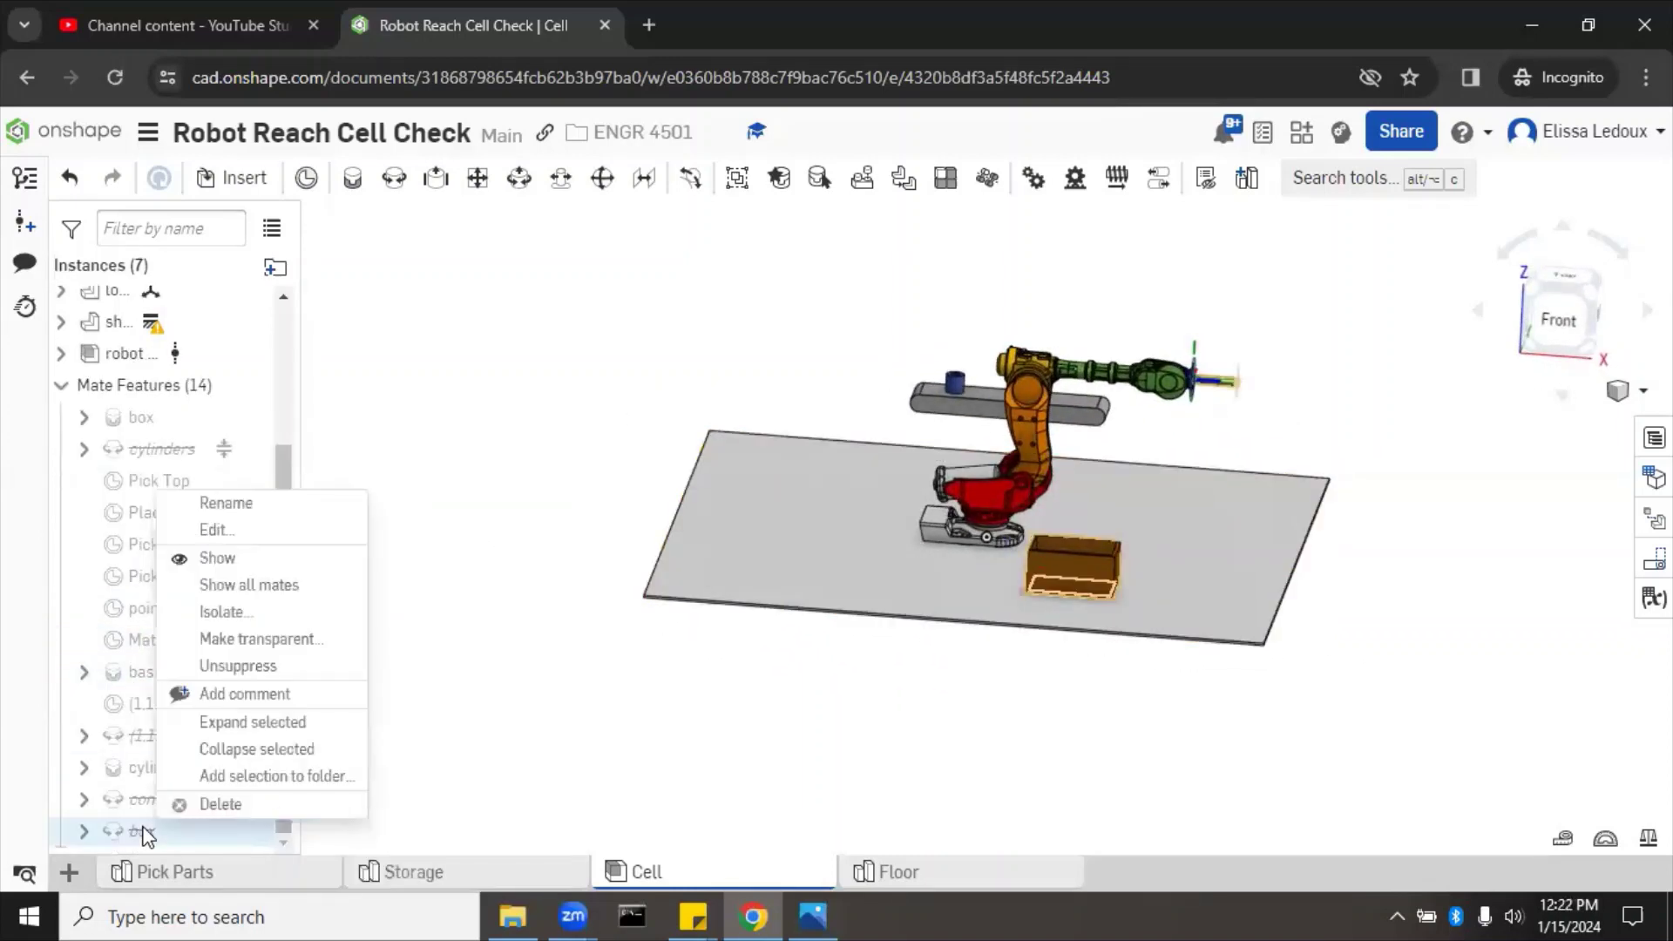
pyautogui.click(244, 671)
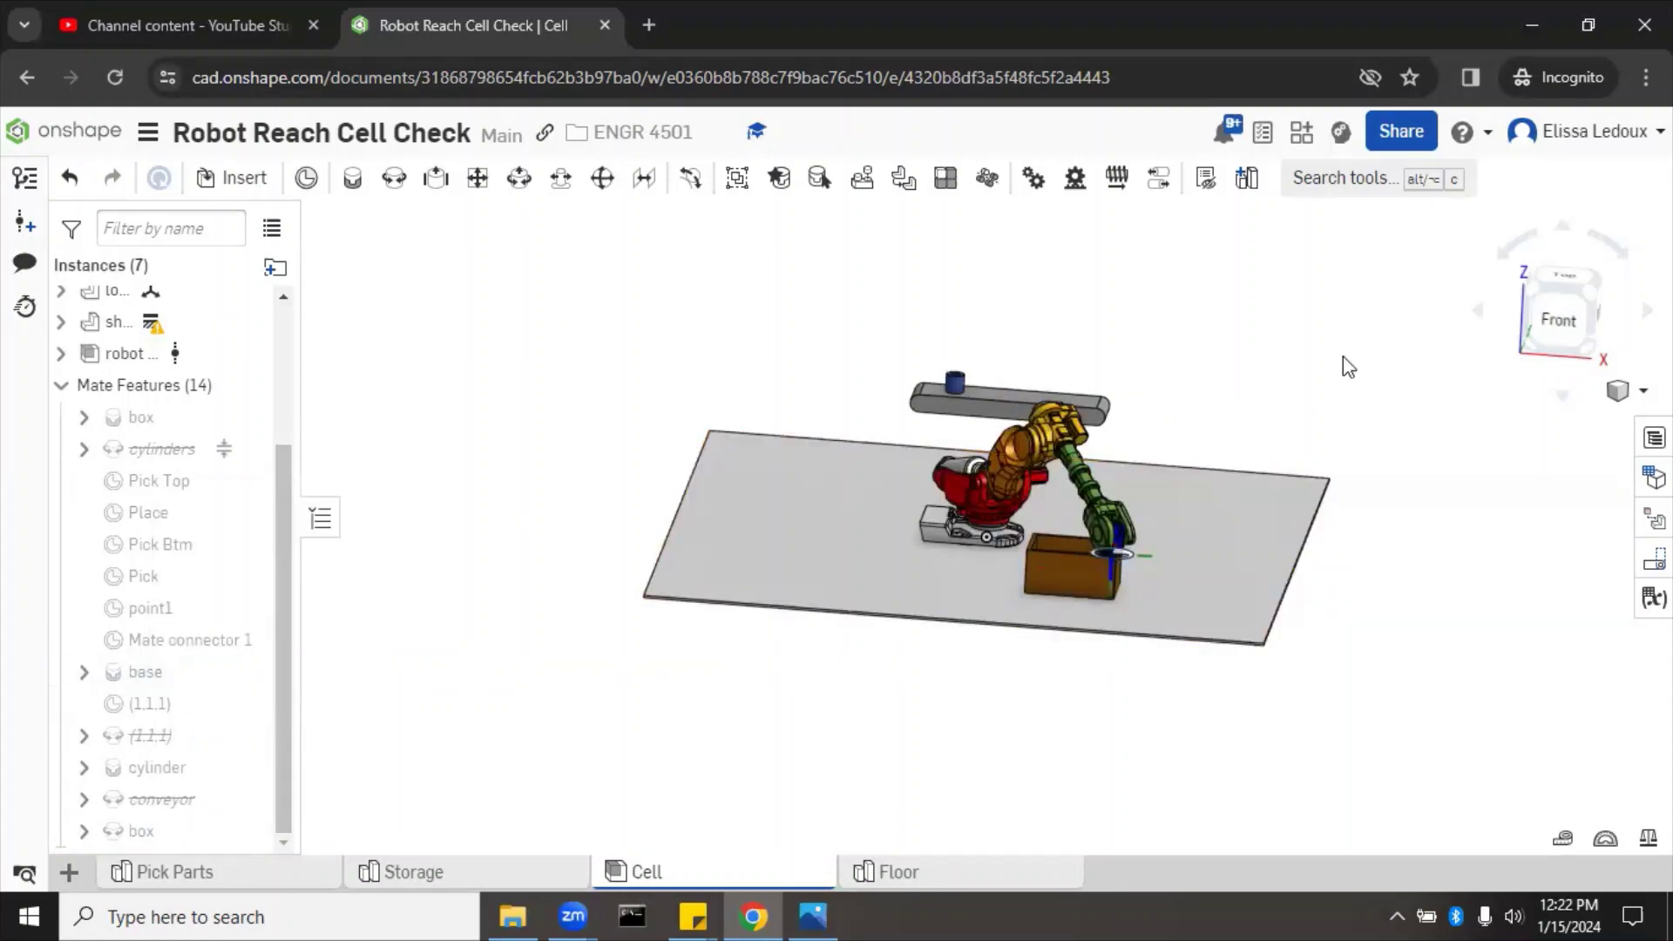
pyautogui.press('Down')
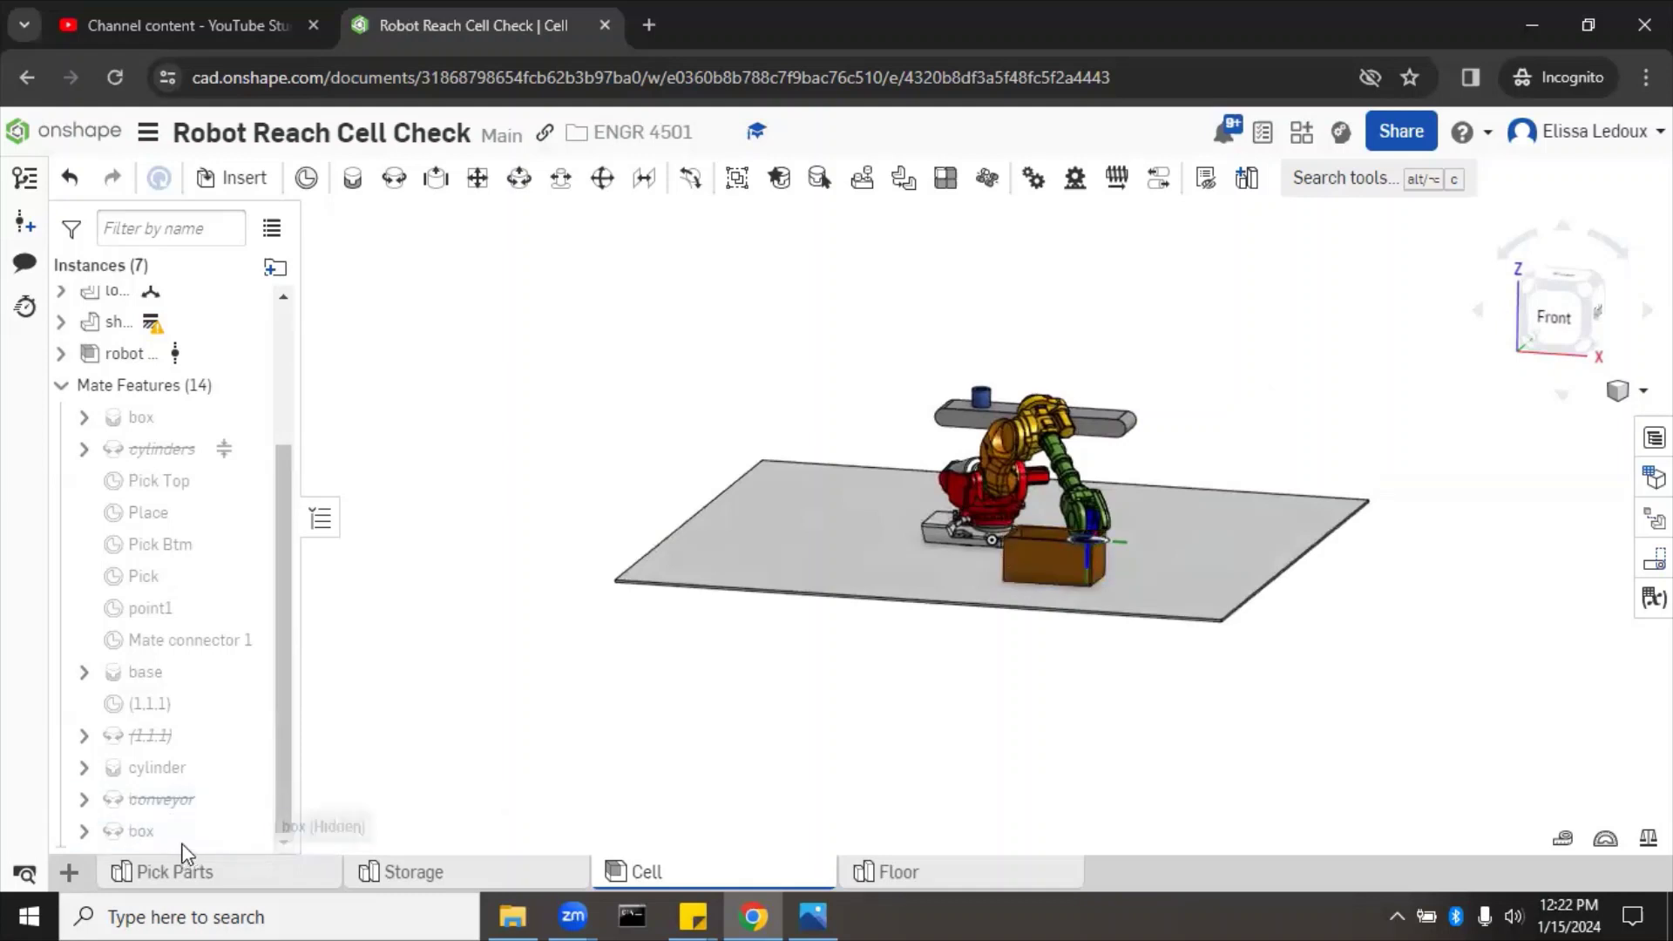
pyautogui.rightClick(140, 831)
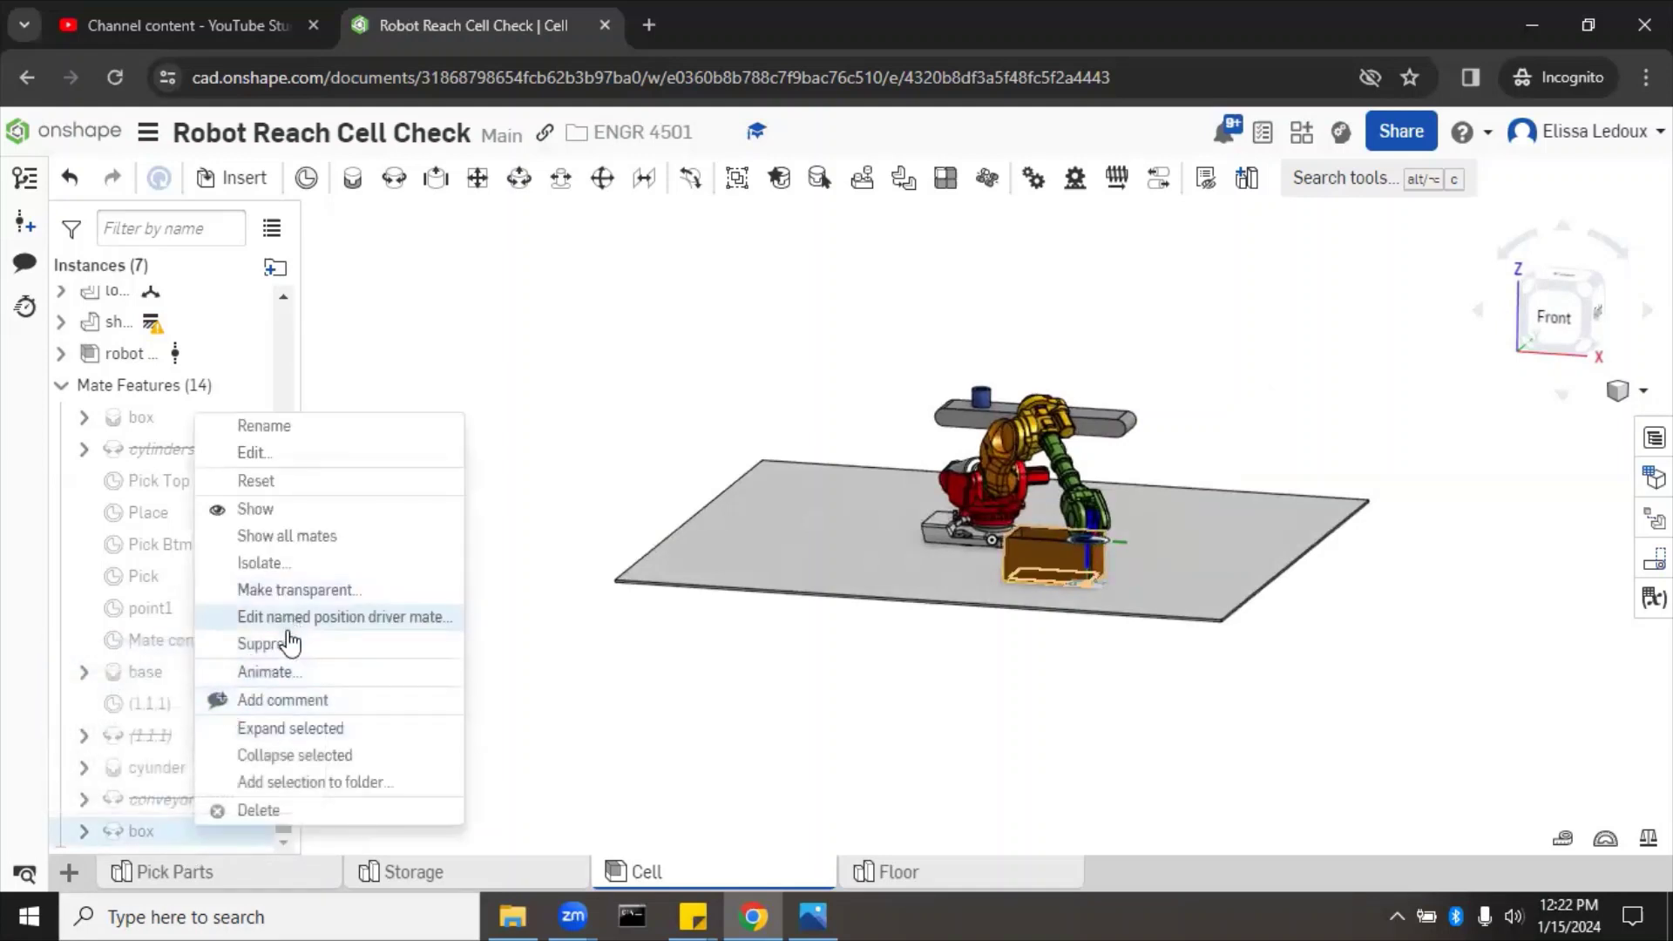
pyautogui.click(291, 643)
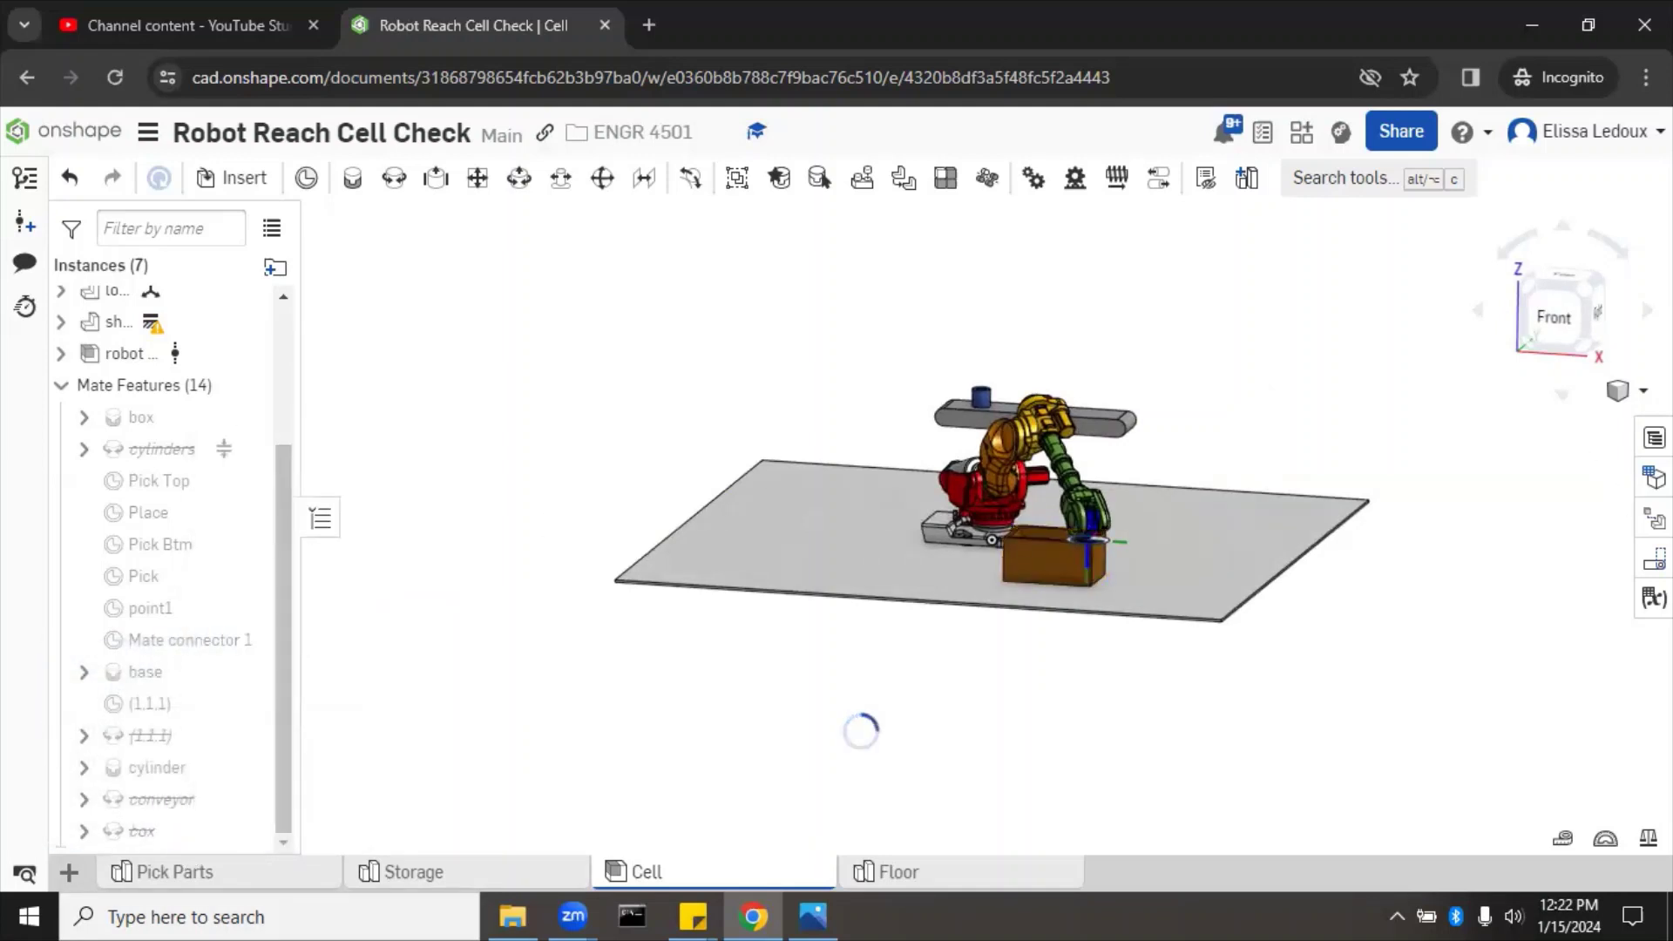
# Capture the robot's current pose at the bin as a named position called "place box" and finish editing it
pyautogui.click(1655, 558)
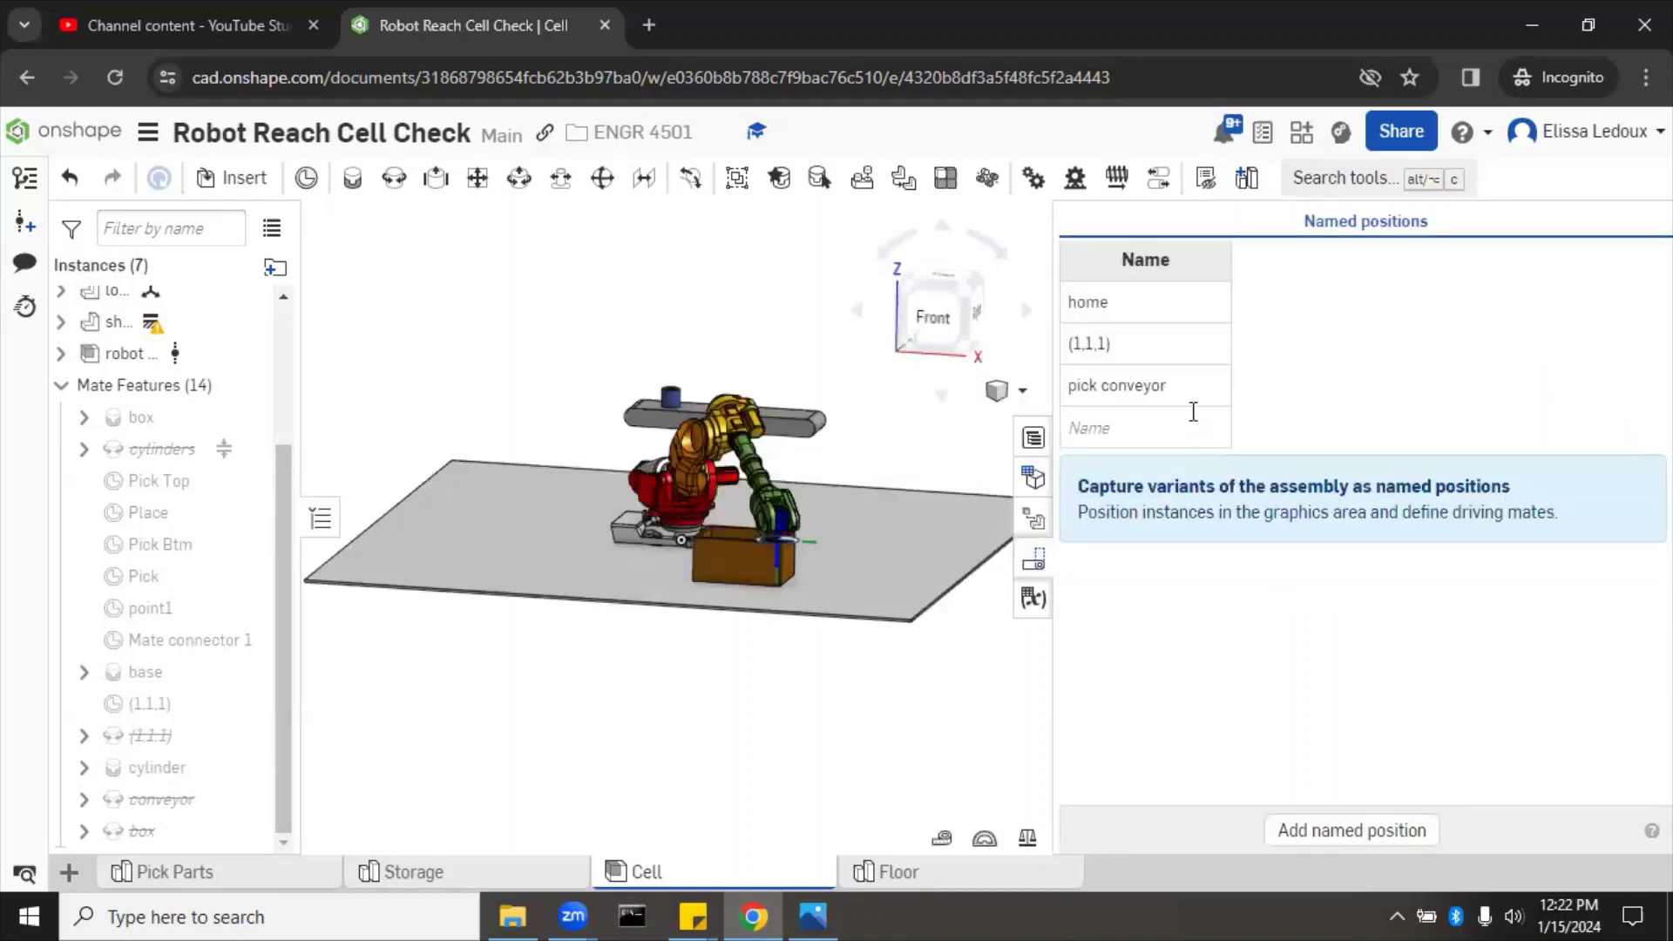
pyautogui.click(1169, 425)
pyautogui.write('place box')
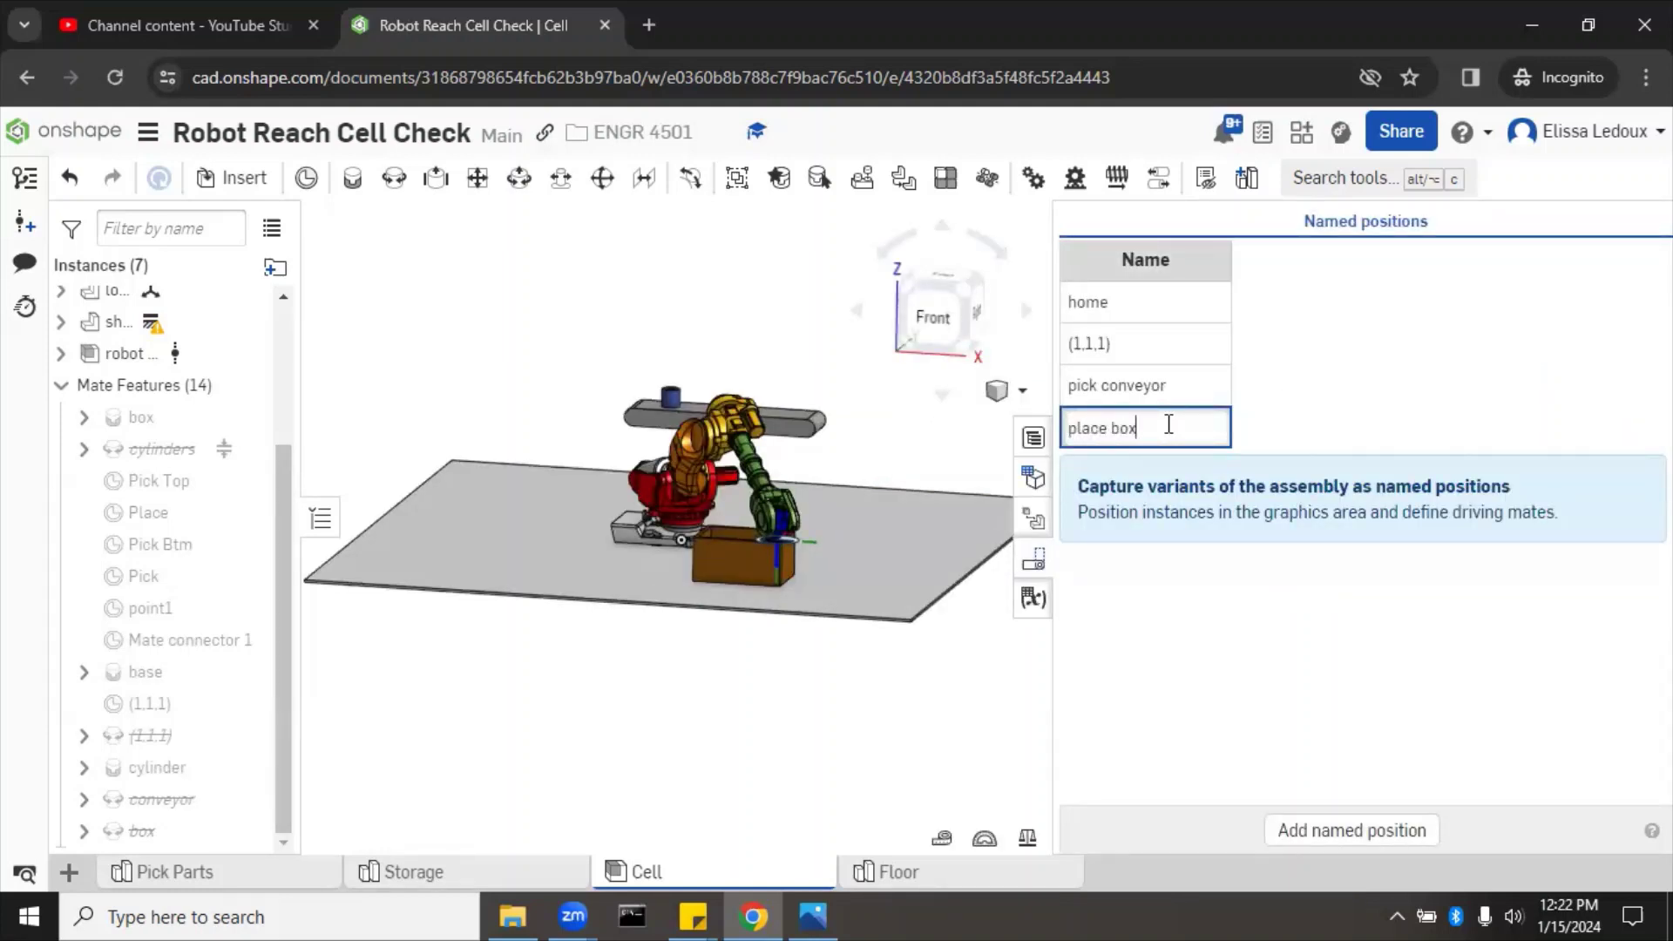
pyautogui.press('Return')
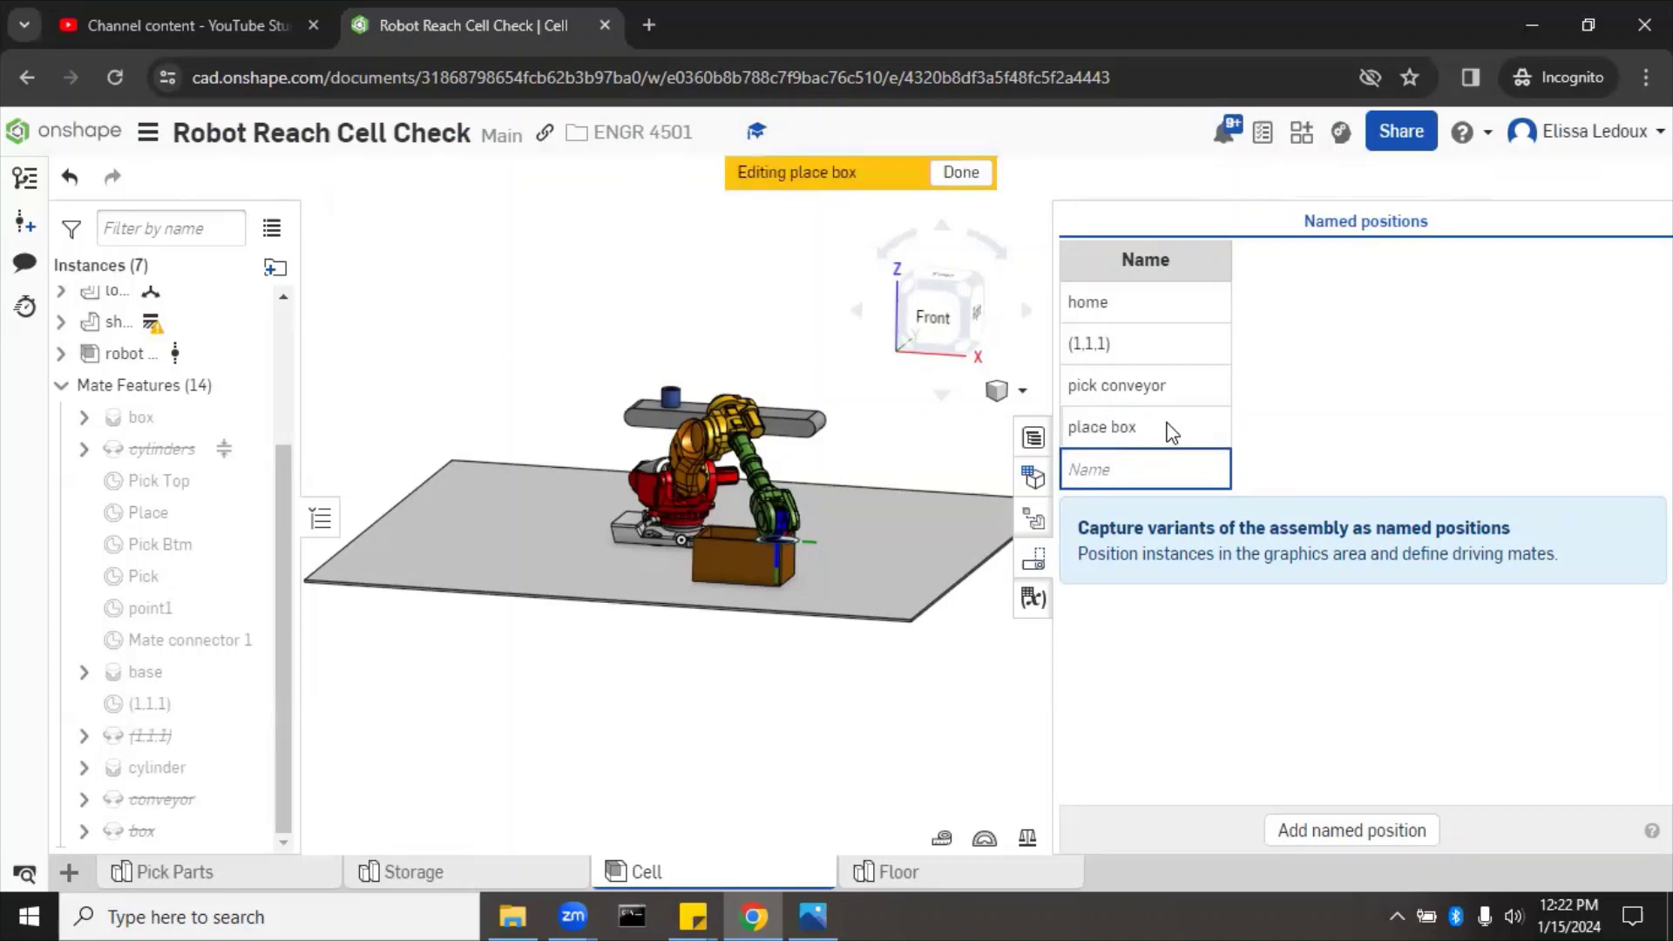
pyautogui.click(961, 172)
pyautogui.click(1041, 565)
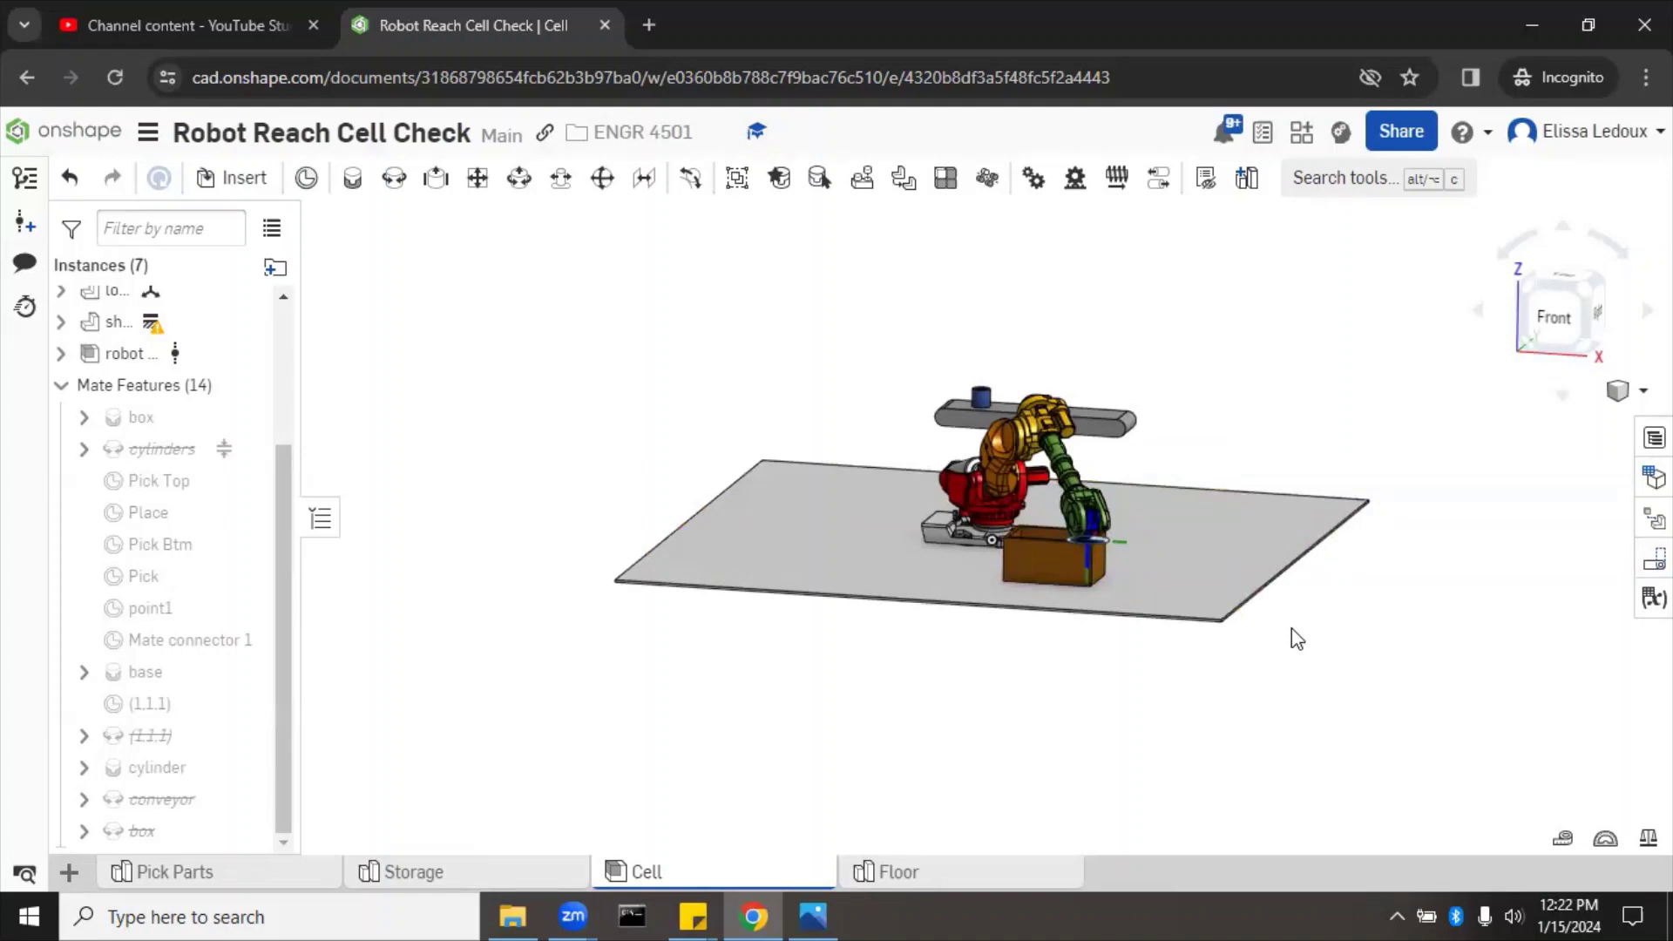
# Read the XYZ coordinates of the robot's wrist point in the bin placement pose
pyautogui.click(1095, 542)
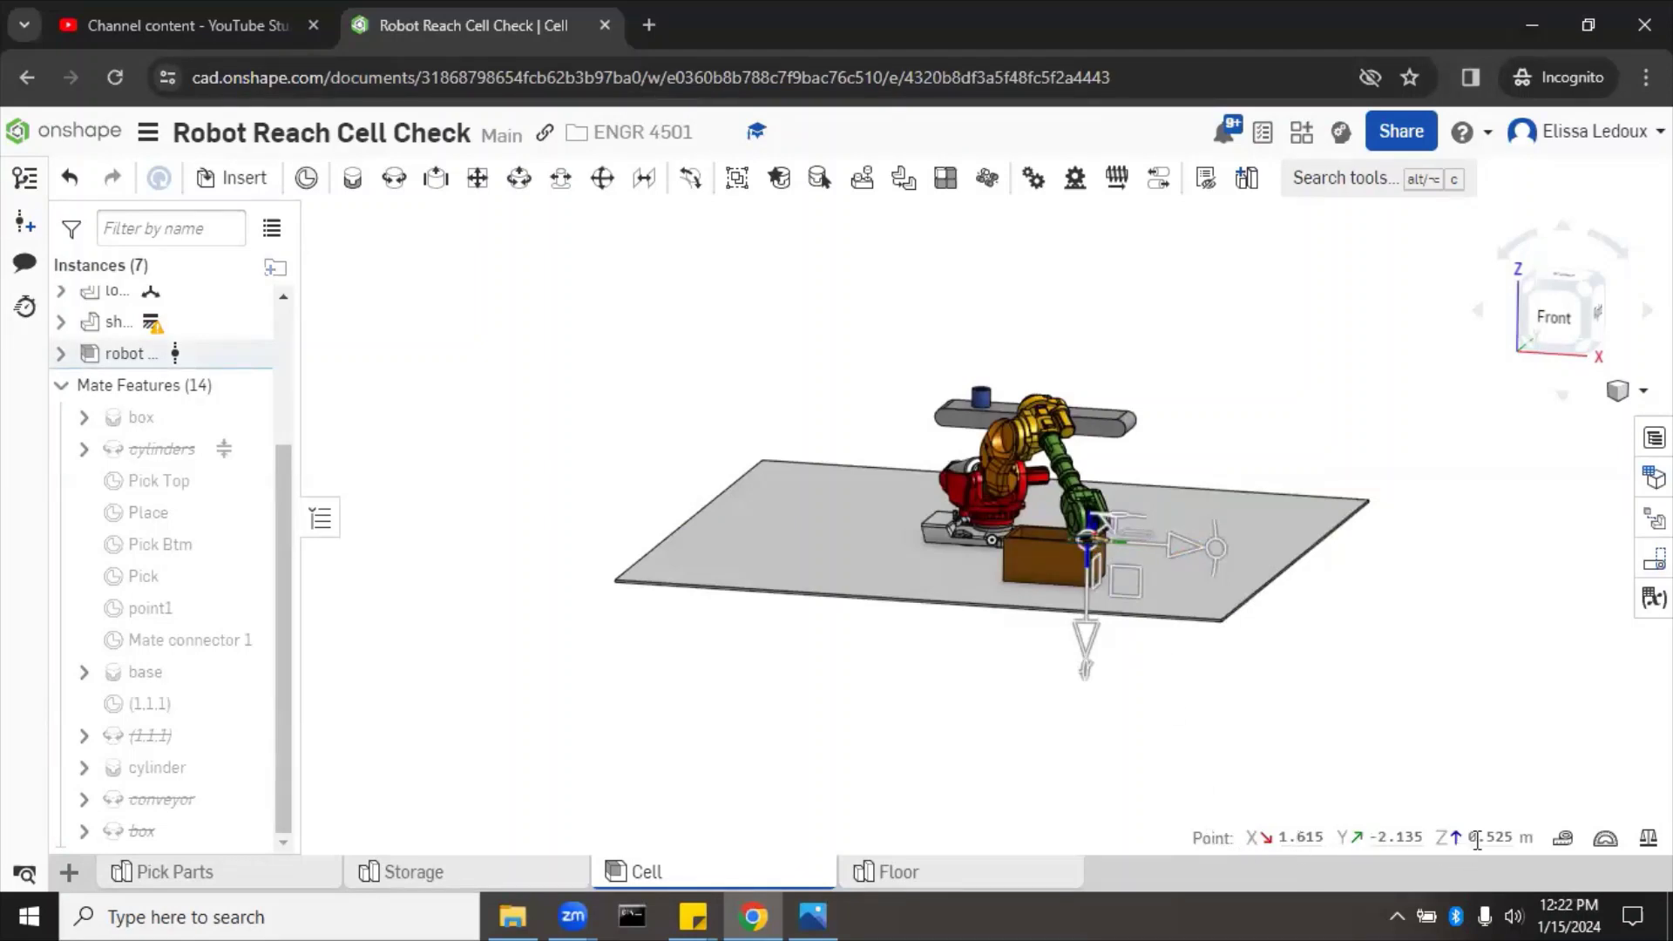
pyautogui.moveTo(1500, 840)
pyautogui.click(1377, 704)
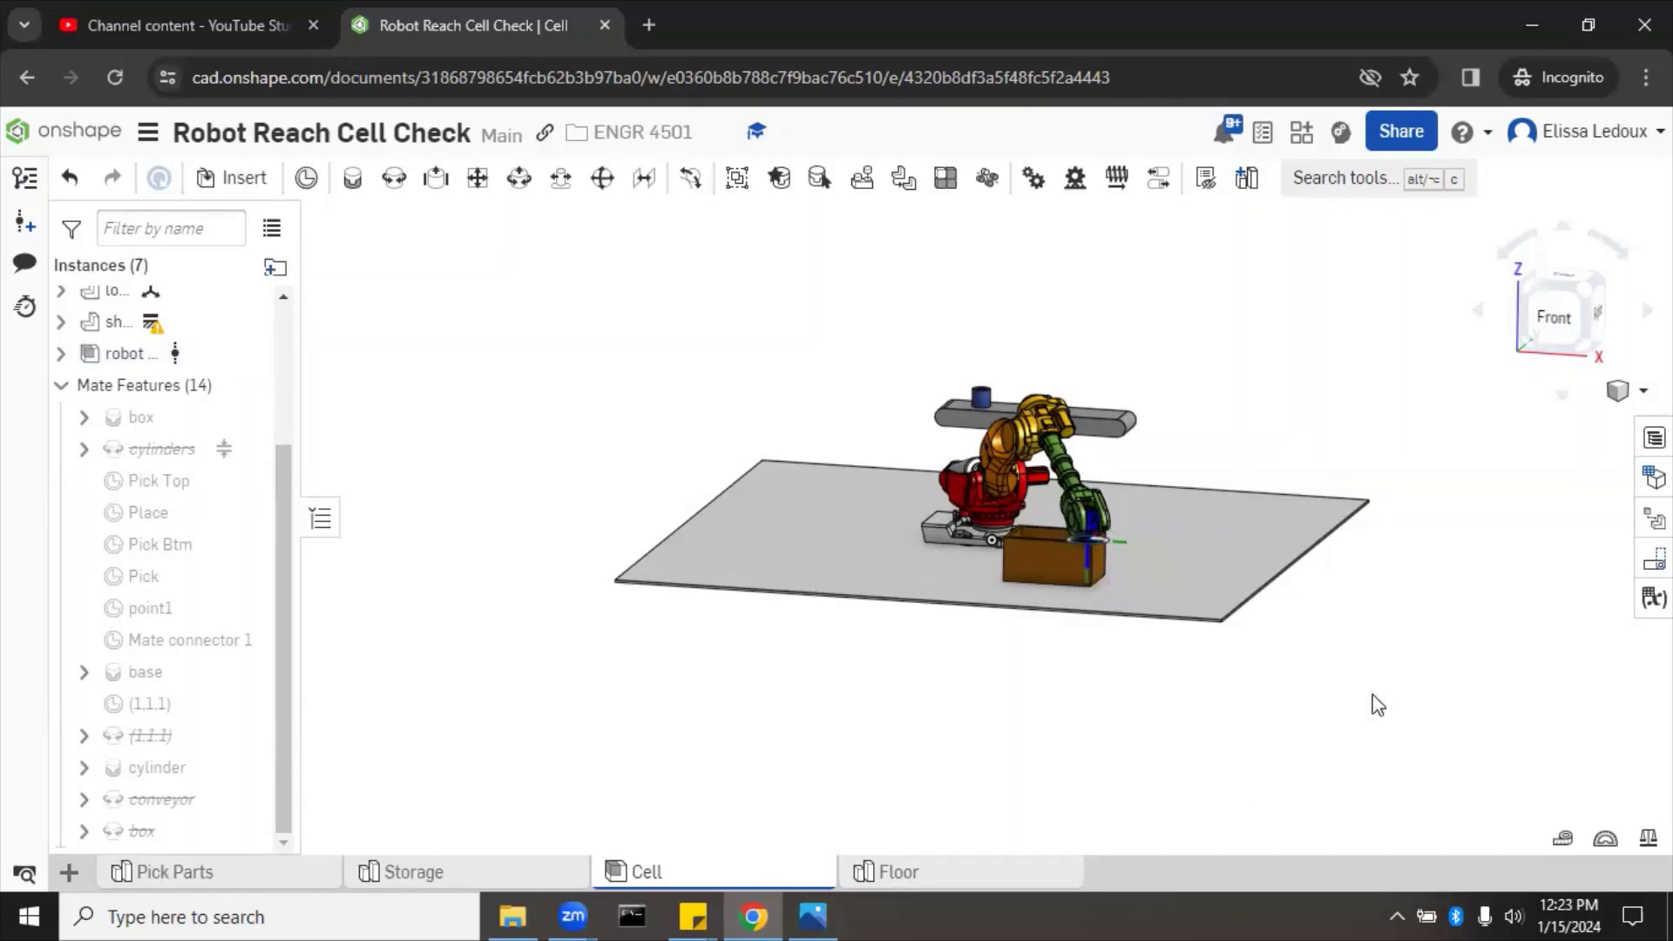
# Inspect the short cylinder on the conveyor by selecting its top circular edge for the diameter and then its top
pyautogui.moveTo(1377, 705); pyautogui.dragTo(1245, 718, button='right')
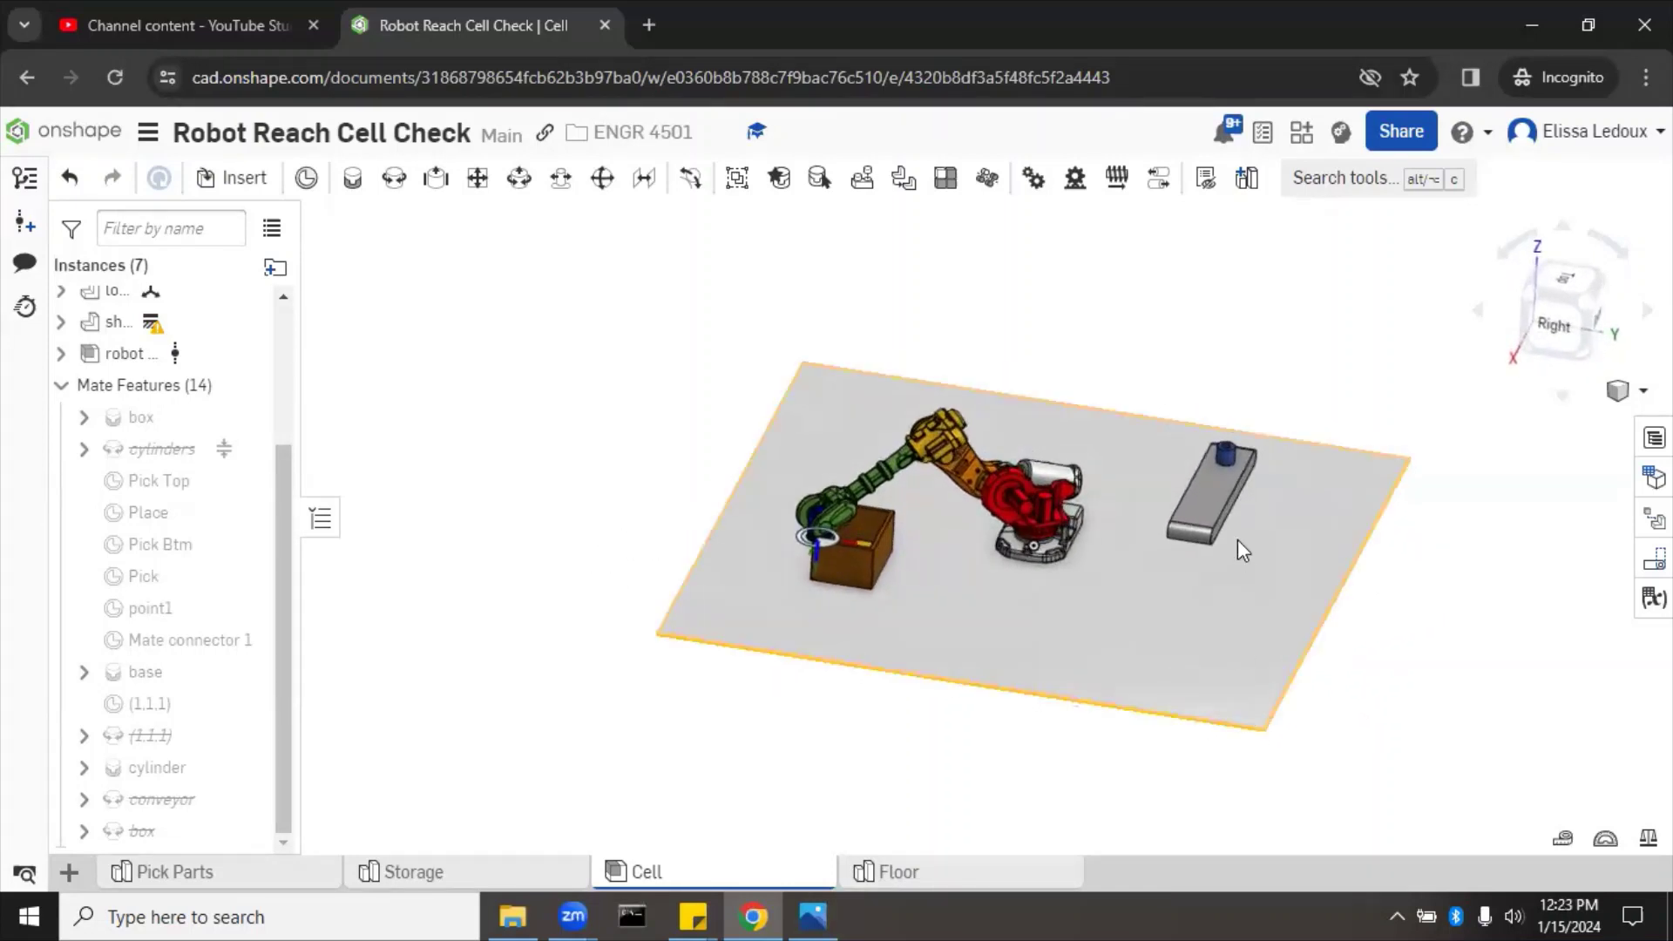
pyautogui.click(1226, 442)
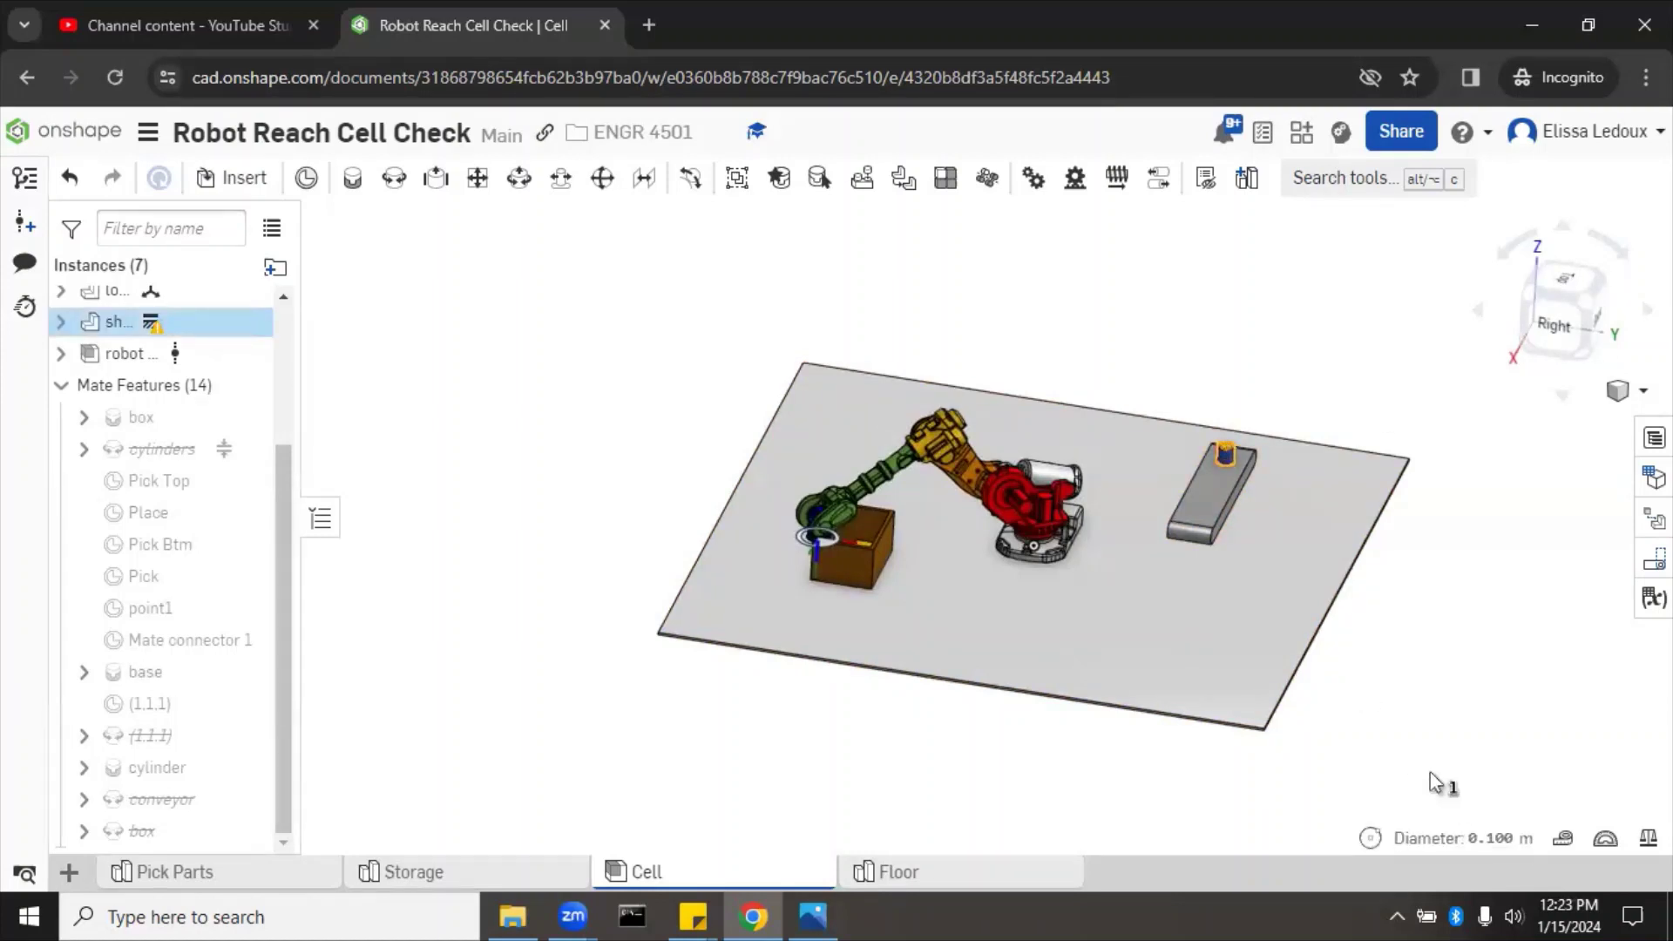
pyautogui.click(1334, 394)
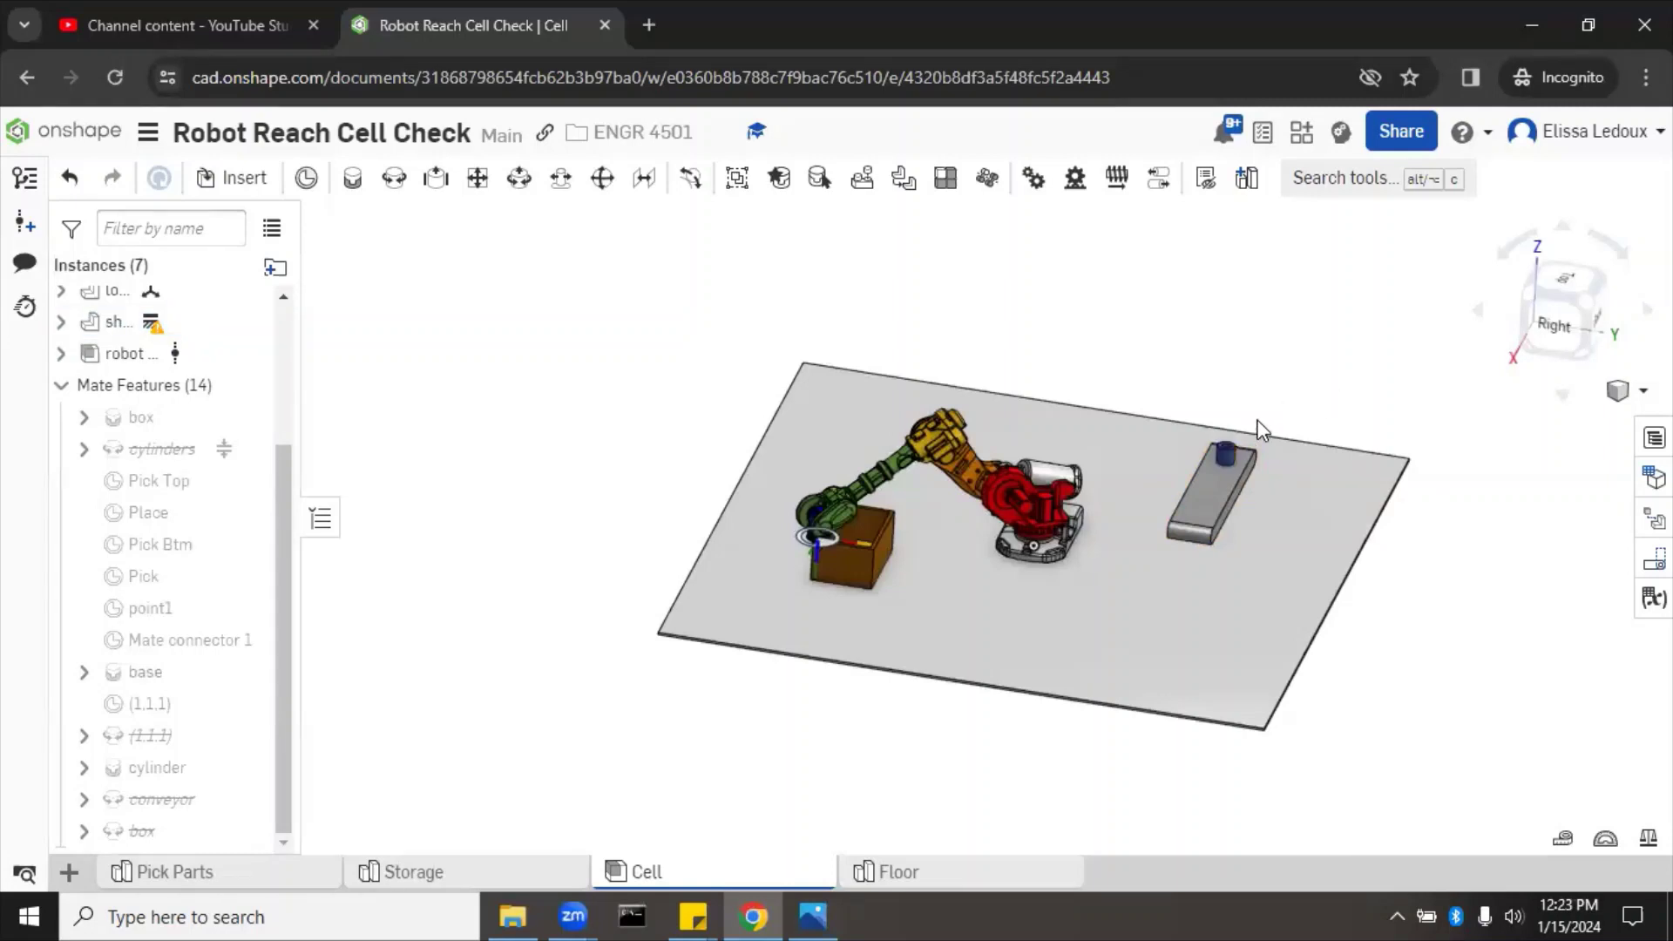
pyautogui.scroll(3, 1258, 430)
pyautogui.click(1205, 472)
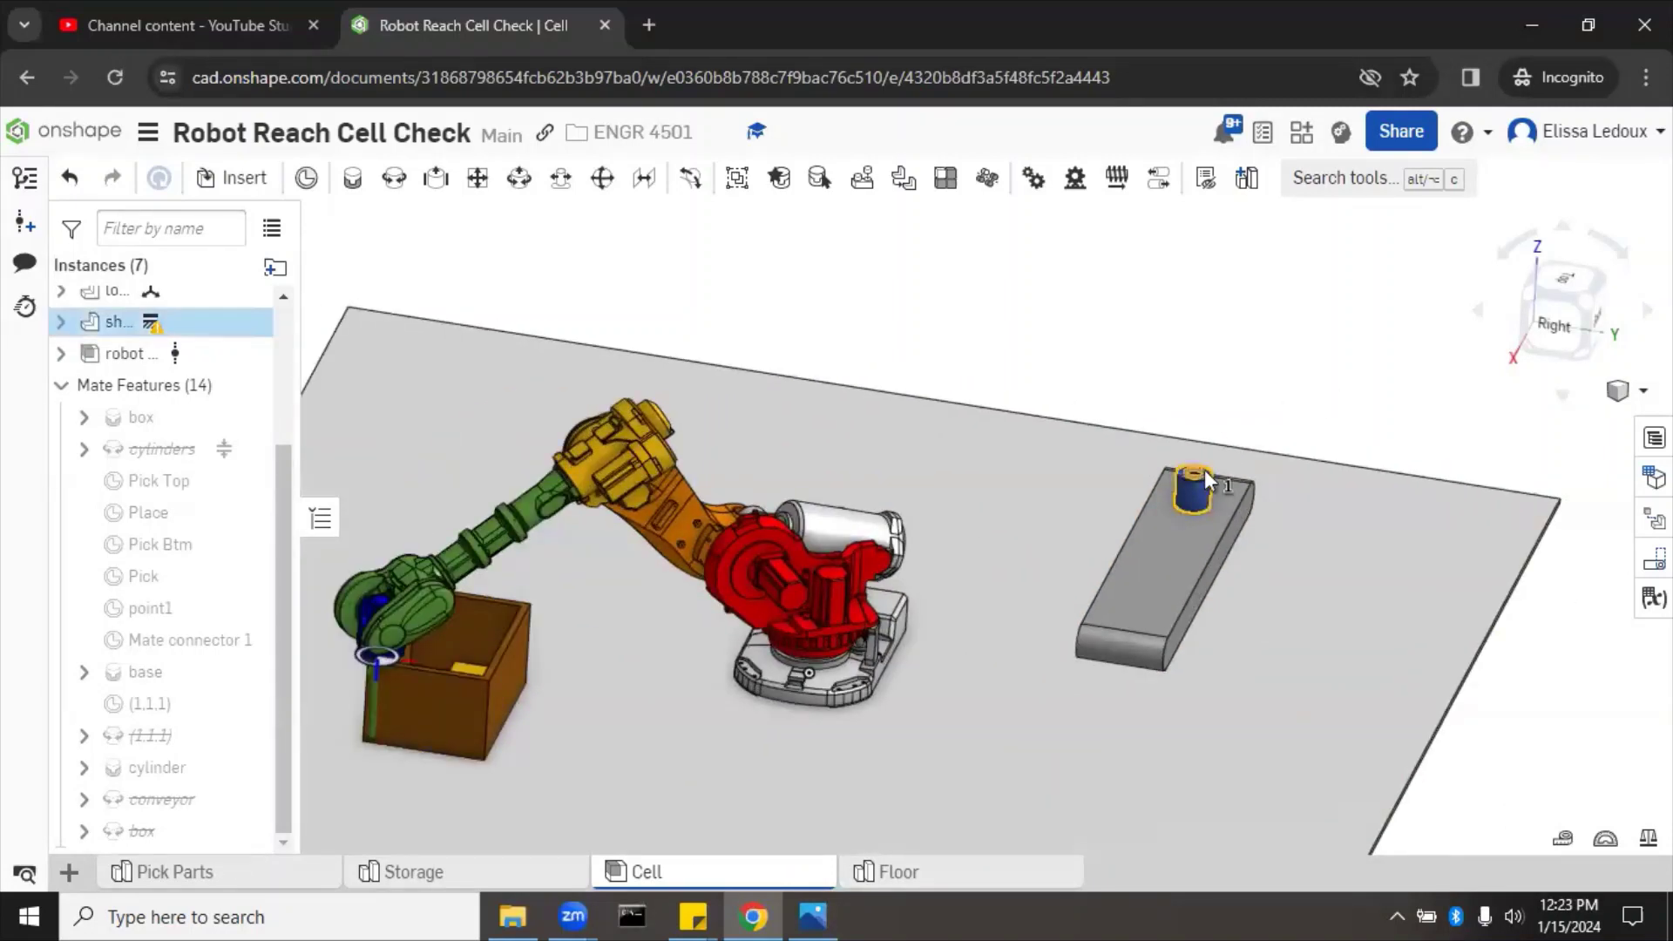